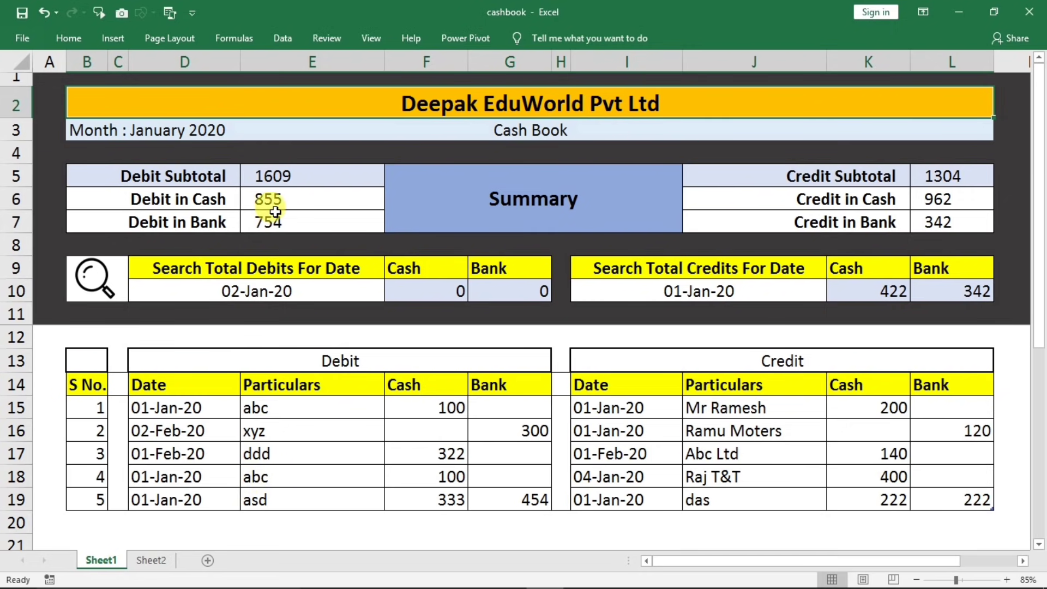
# - Examine the subtotal, cash and bank figures for debit and credit in the cash book's summary section
pyautogui.click(304, 181)
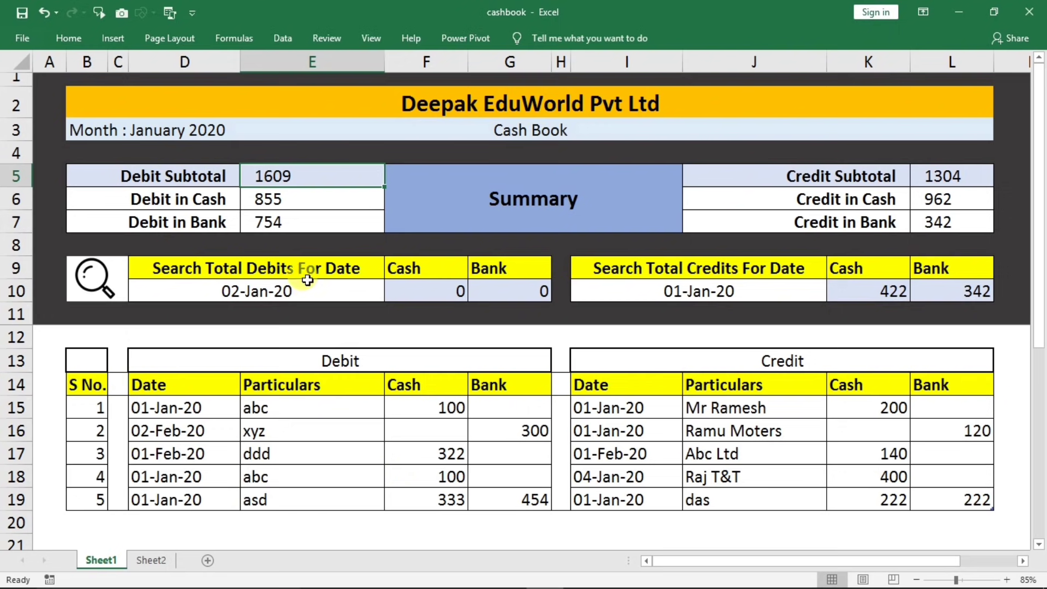
pyautogui.click(297, 201)
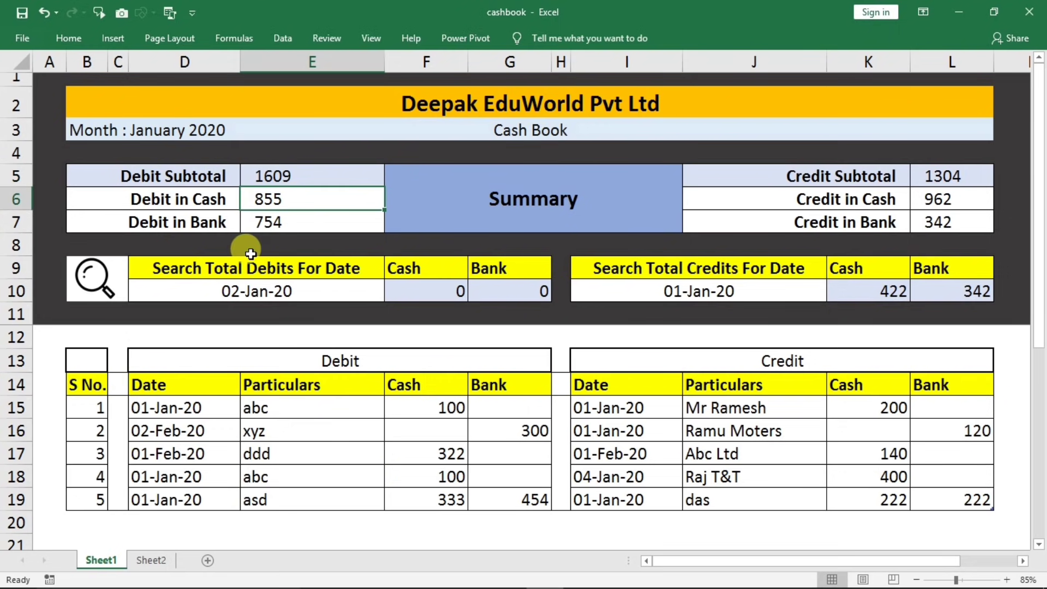
pyautogui.click(295, 226)
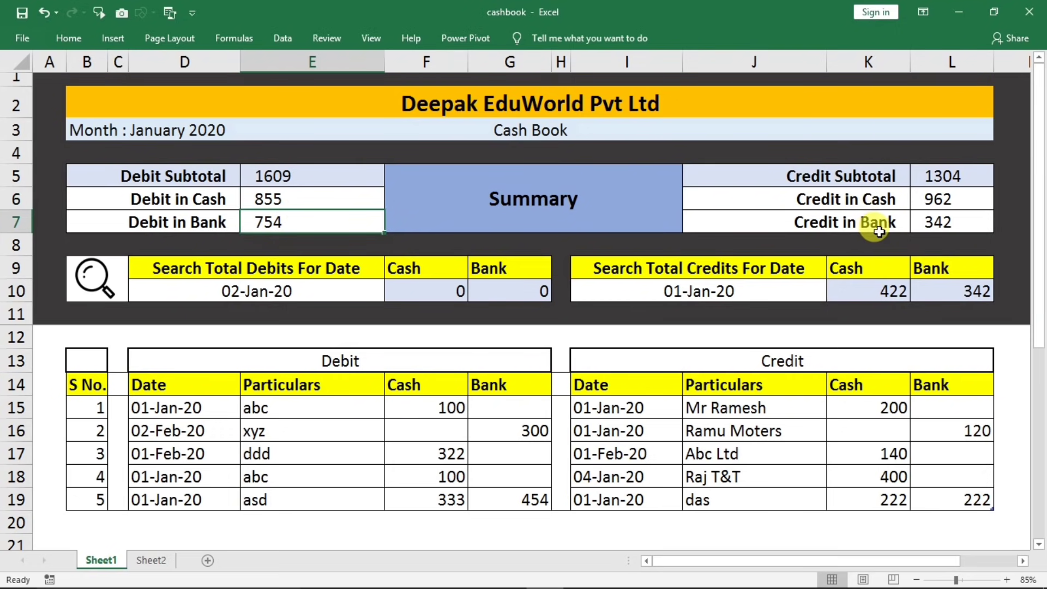
pyautogui.click(973, 177)
pyautogui.click(963, 197)
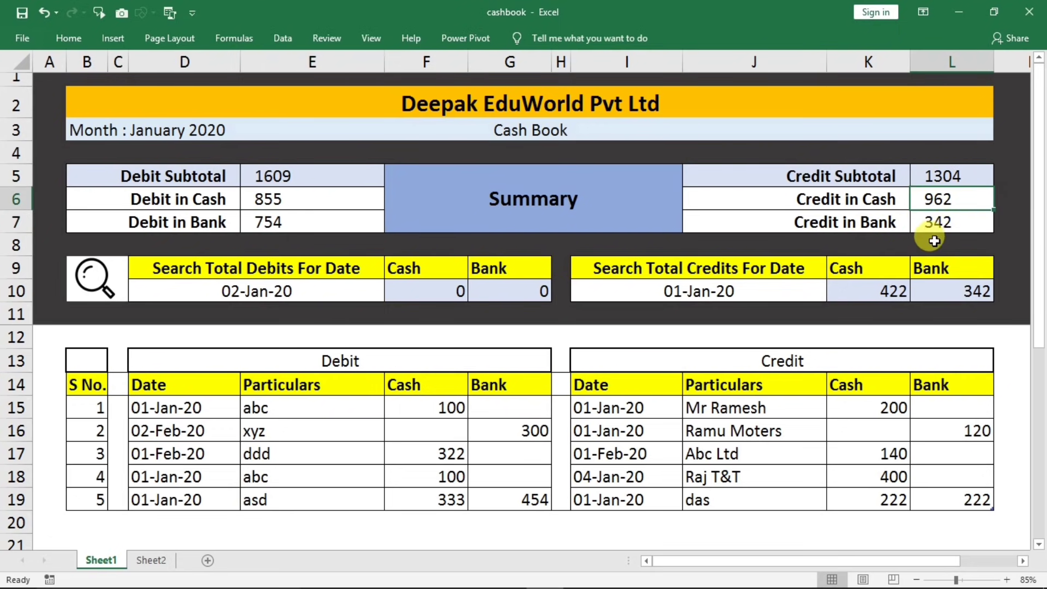
pyautogui.click(939, 223)
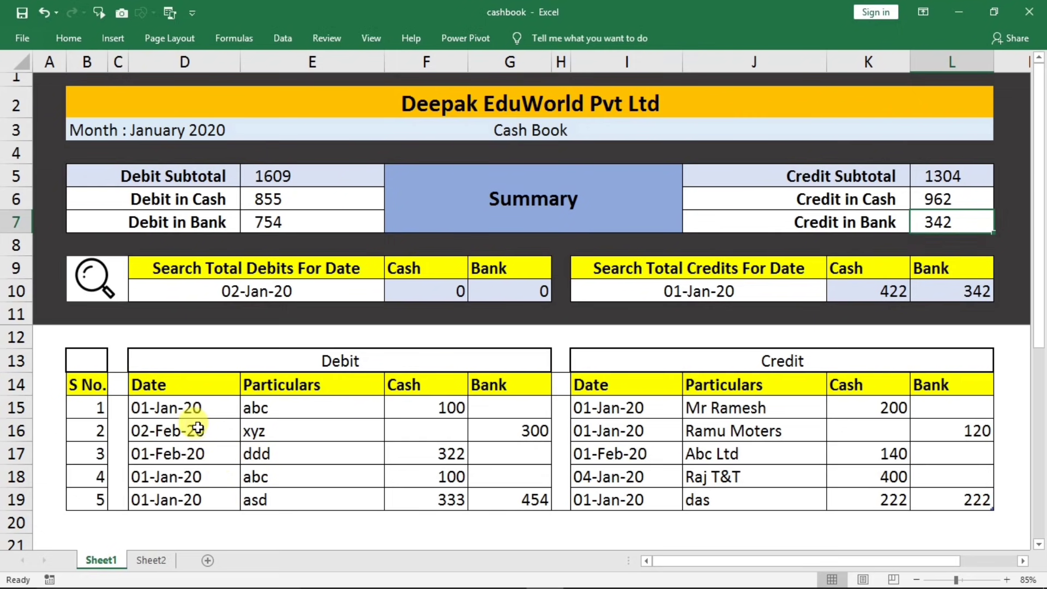
# - Set the date for the total debits search to 1/1/2020 and check its cash and bank totals
pyautogui.click(171, 408)
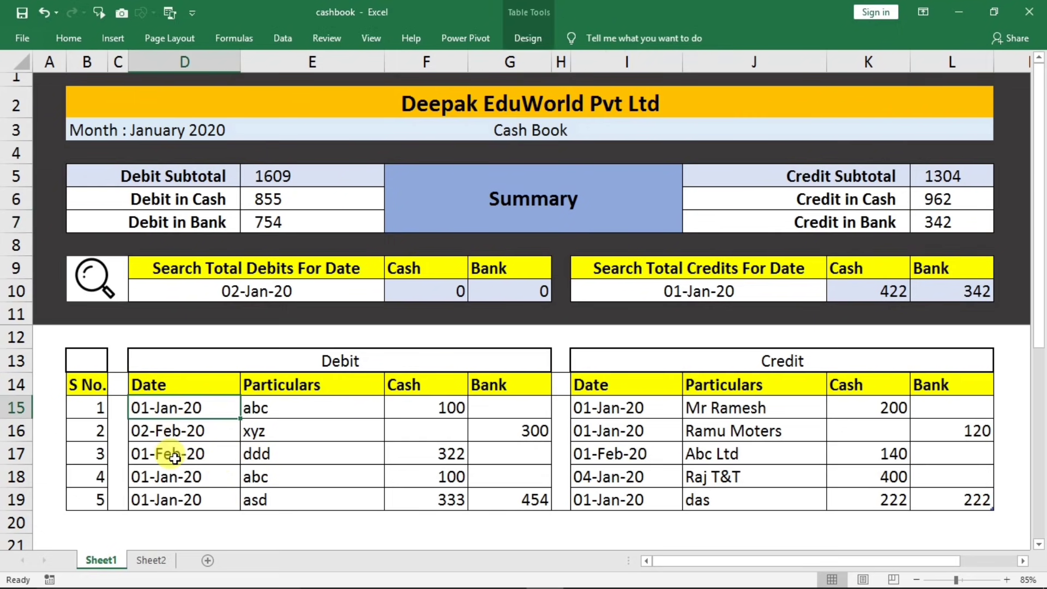
pyautogui.click(171, 475)
pyautogui.click(171, 500)
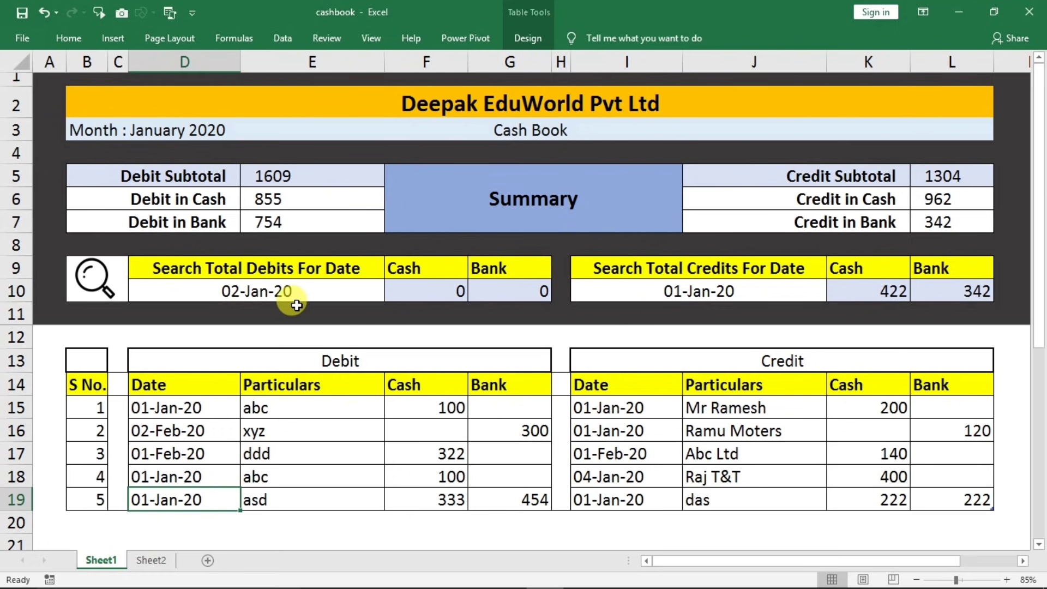
pyautogui.click(239, 299)
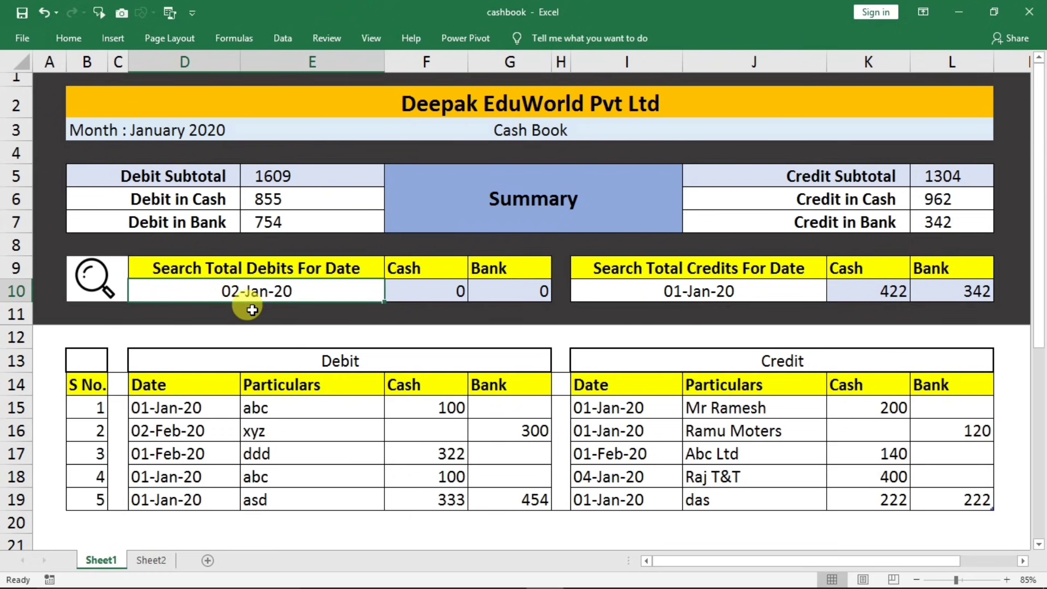
pyautogui.write('1/1')
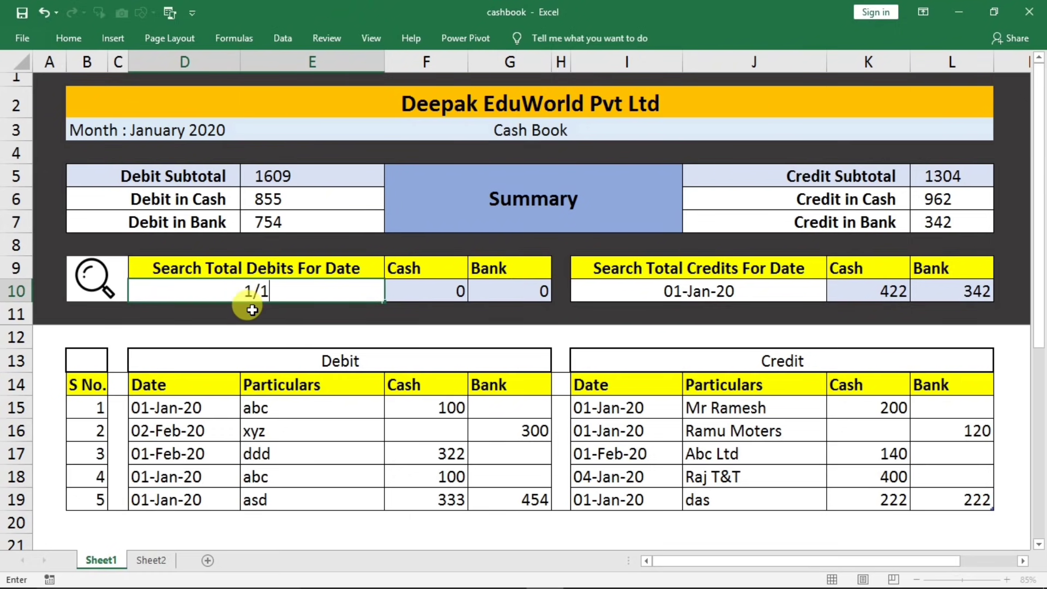
pyautogui.write('/2020')
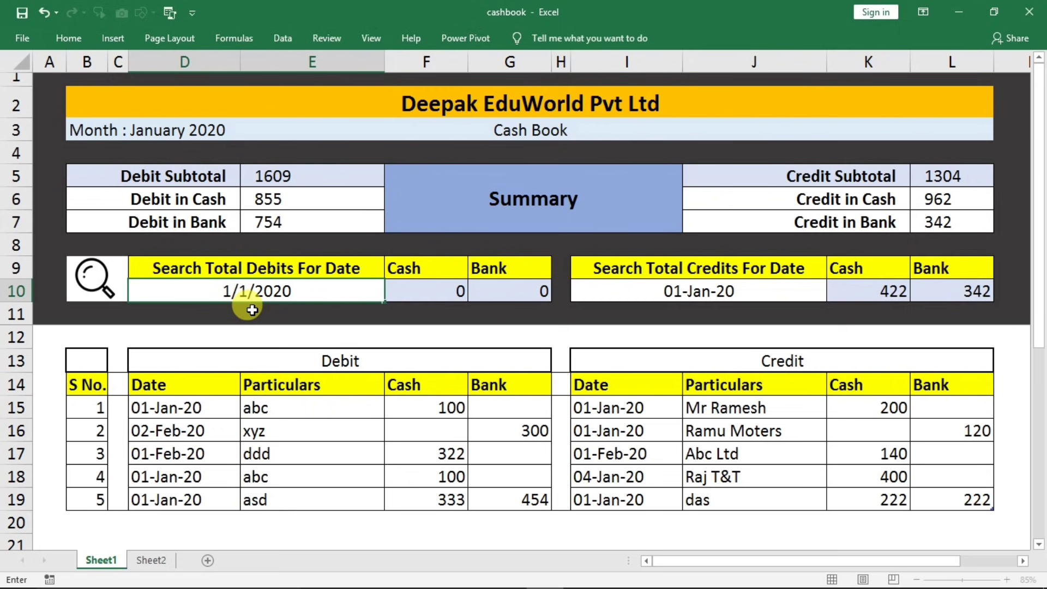
pyautogui.press('Return')
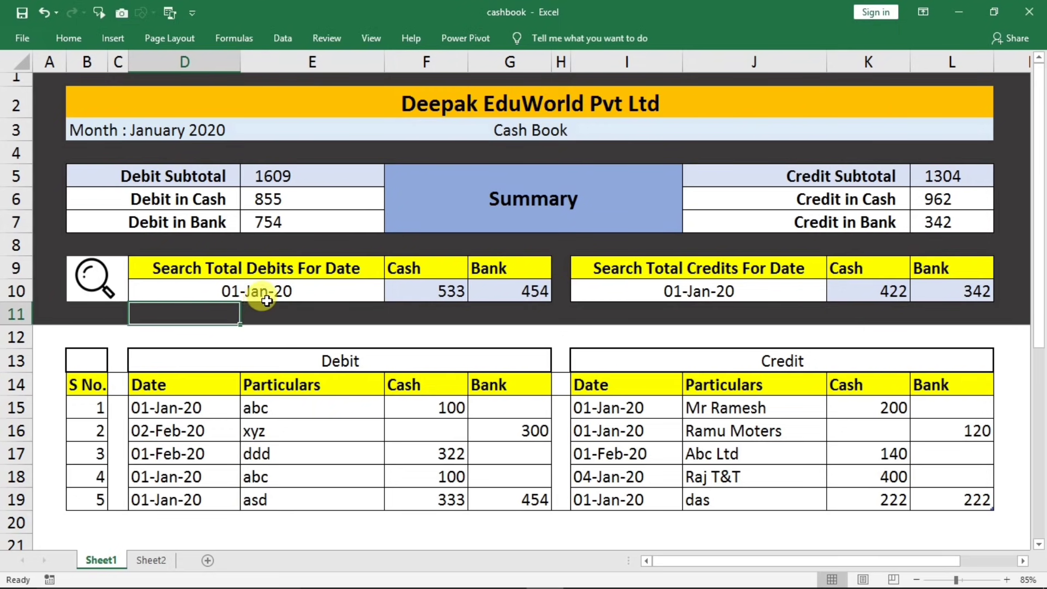
pyautogui.click(264, 290)
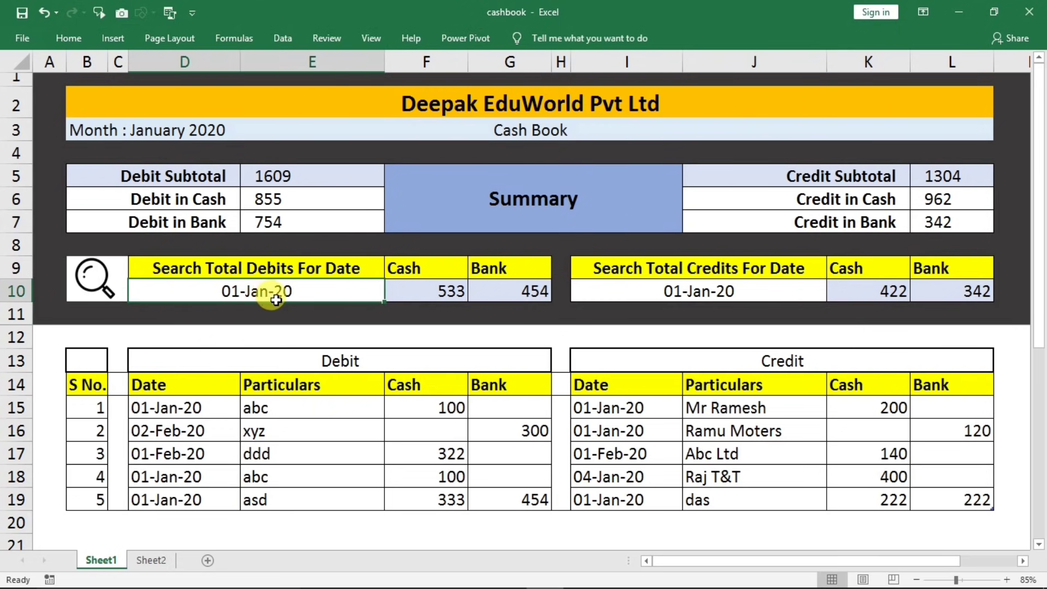
pyautogui.click(424, 292)
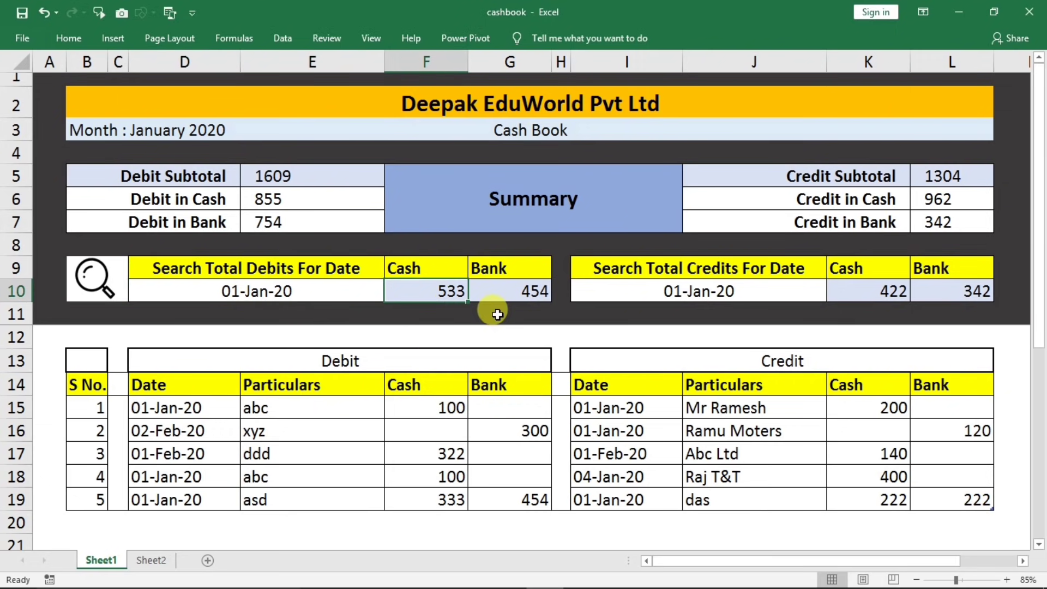
pyautogui.click(499, 294)
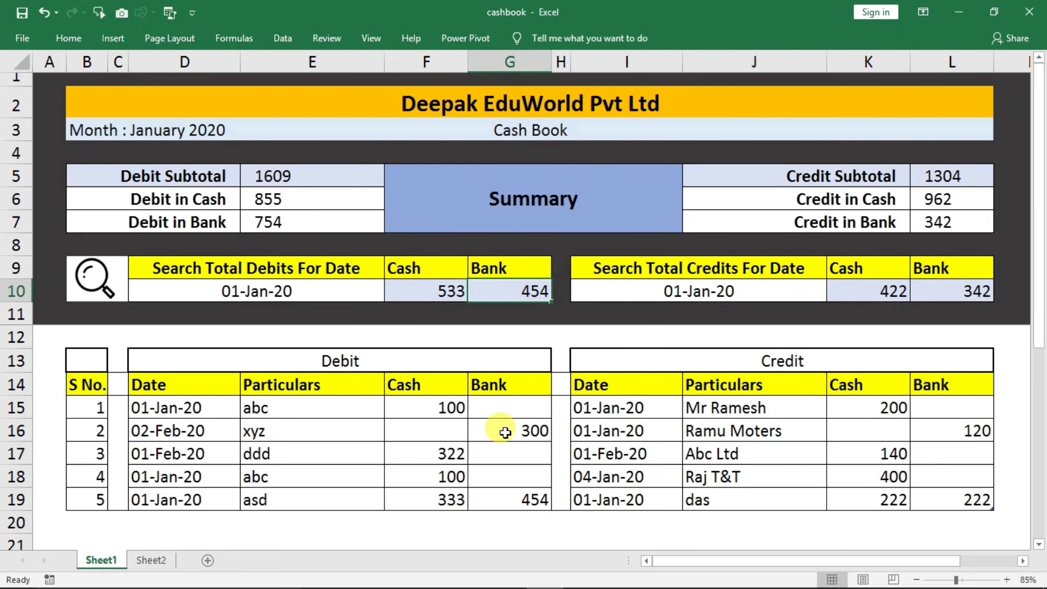
# - Add a debit entry in row 20, directly below the table, with date 1/1/2020 and particulars xyz
pyautogui.scroll(-1, 382, 456)
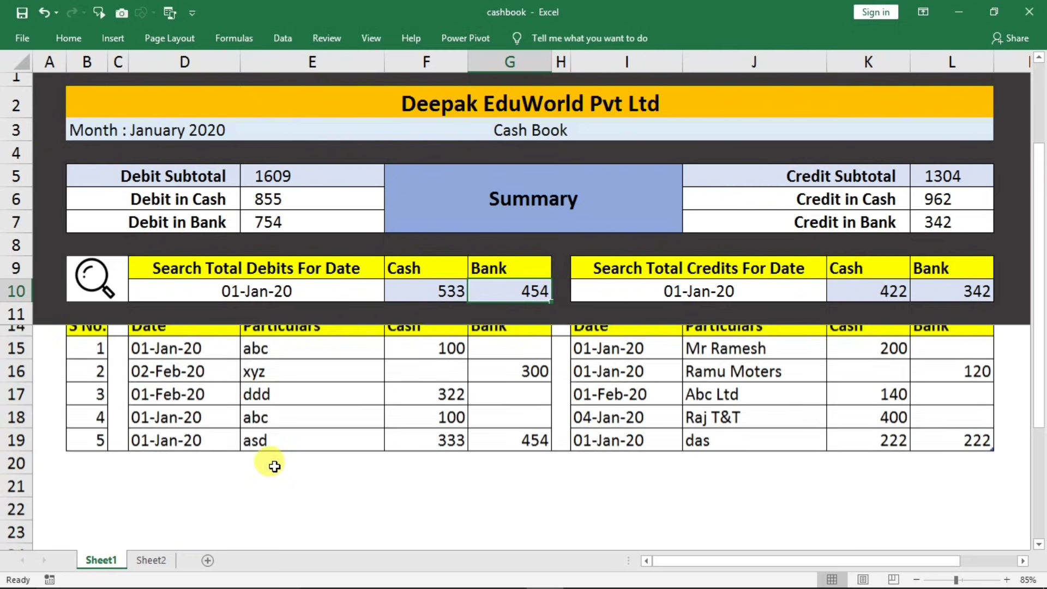
pyautogui.scroll(1, 275, 466)
pyautogui.scroll(-1, 277, 467)
pyautogui.scroll(1, 277, 467)
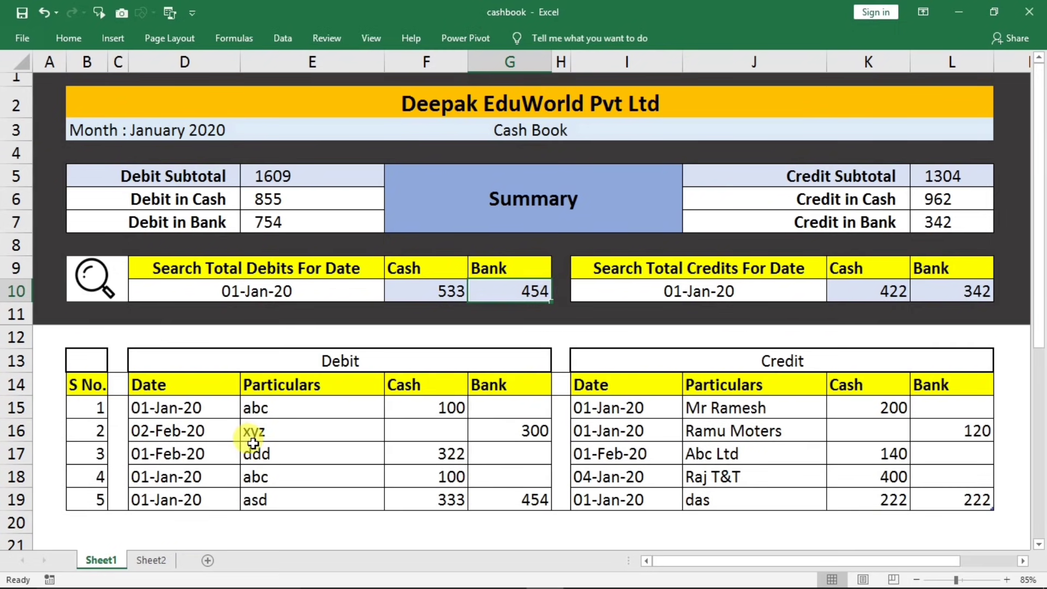
pyautogui.click(154, 528)
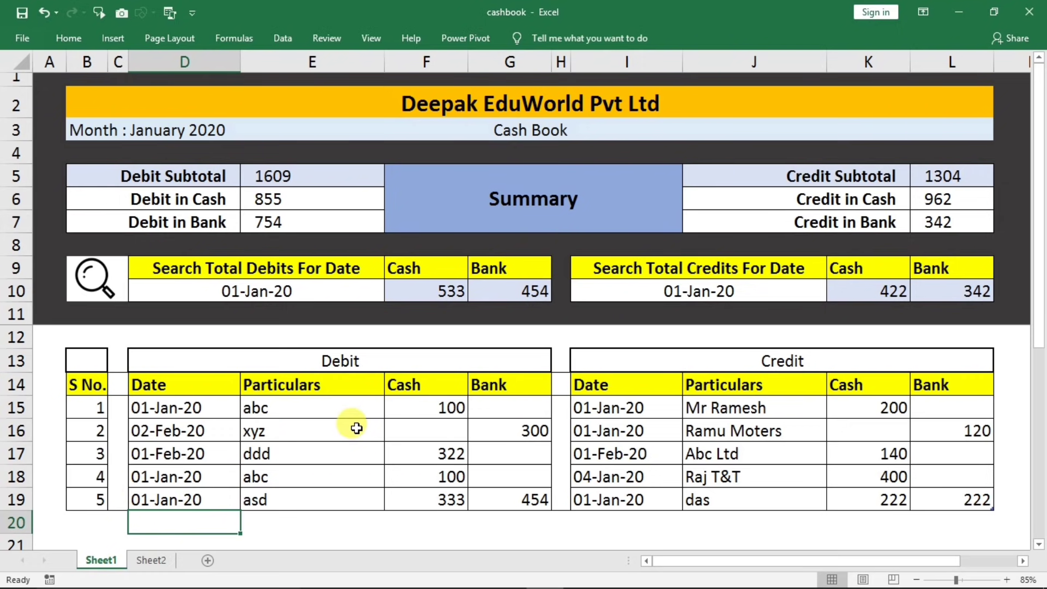
pyautogui.write('1/1/2020')
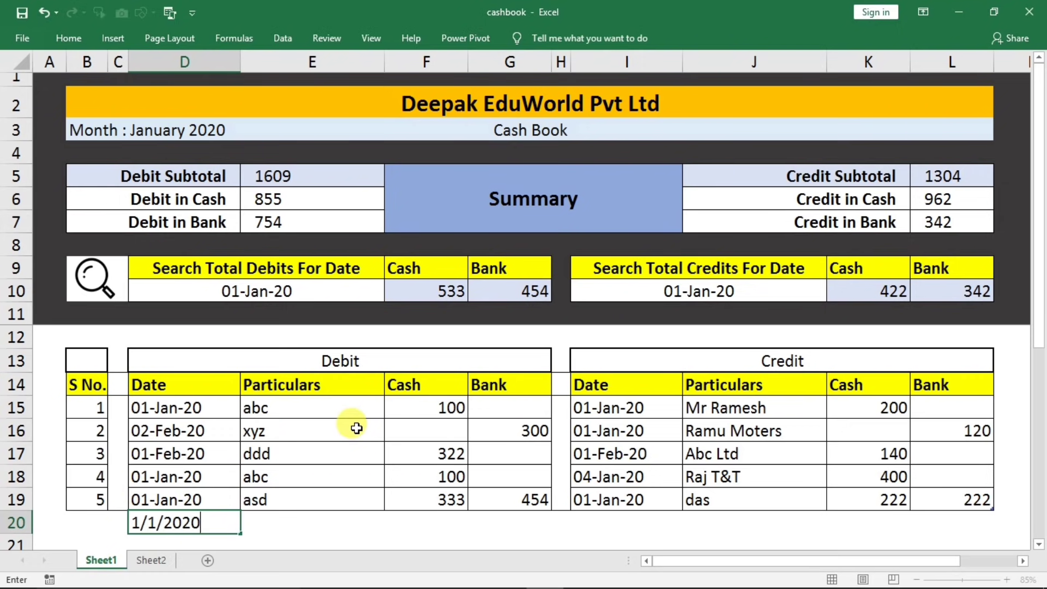
pyautogui.press('Tab')
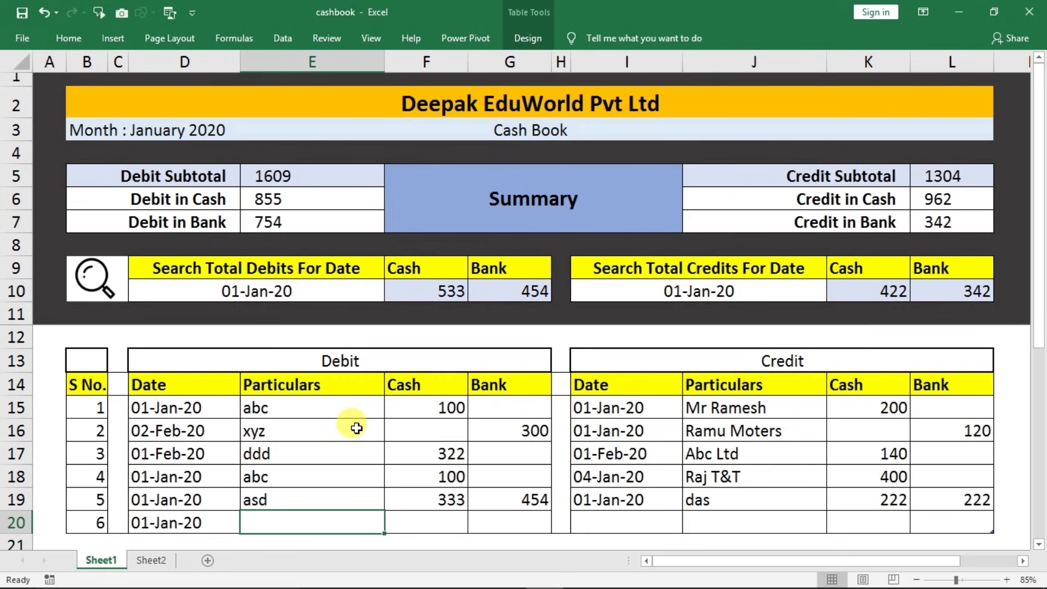
pyautogui.write('xyz')
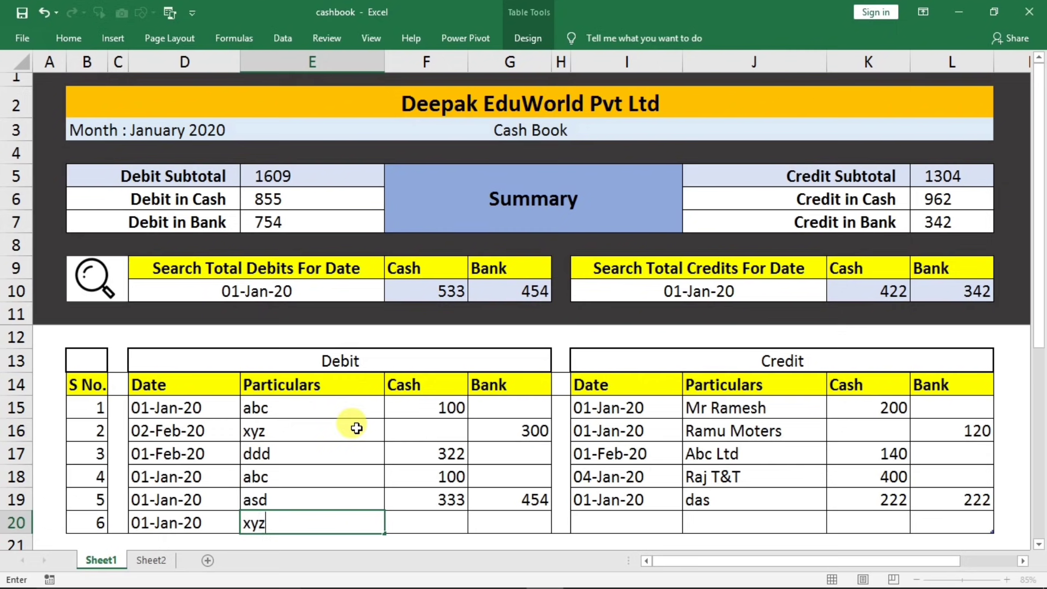
pyautogui.press('Tab')
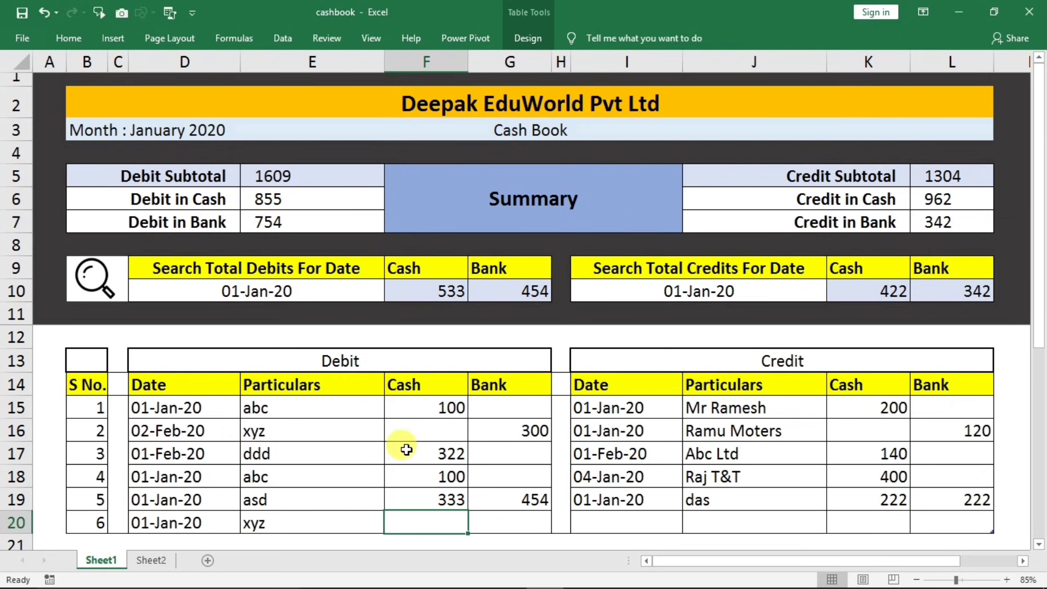
# - Enter 200 as the cash amount and 200 as the bank amount of the row 20 debit entry
pyautogui.write('00')
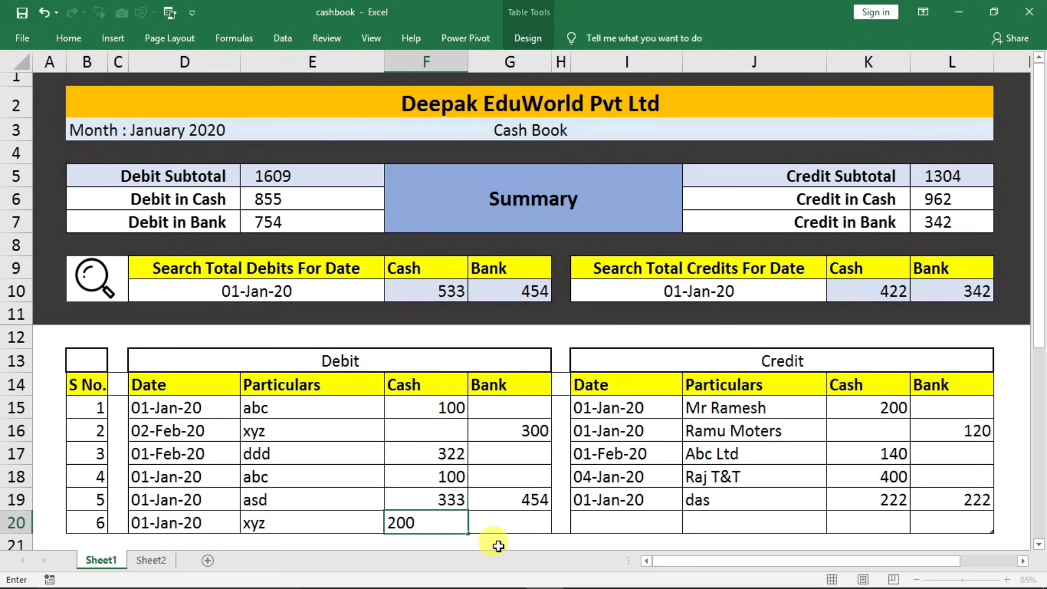
pyautogui.click(510, 520)
pyautogui.write('200')
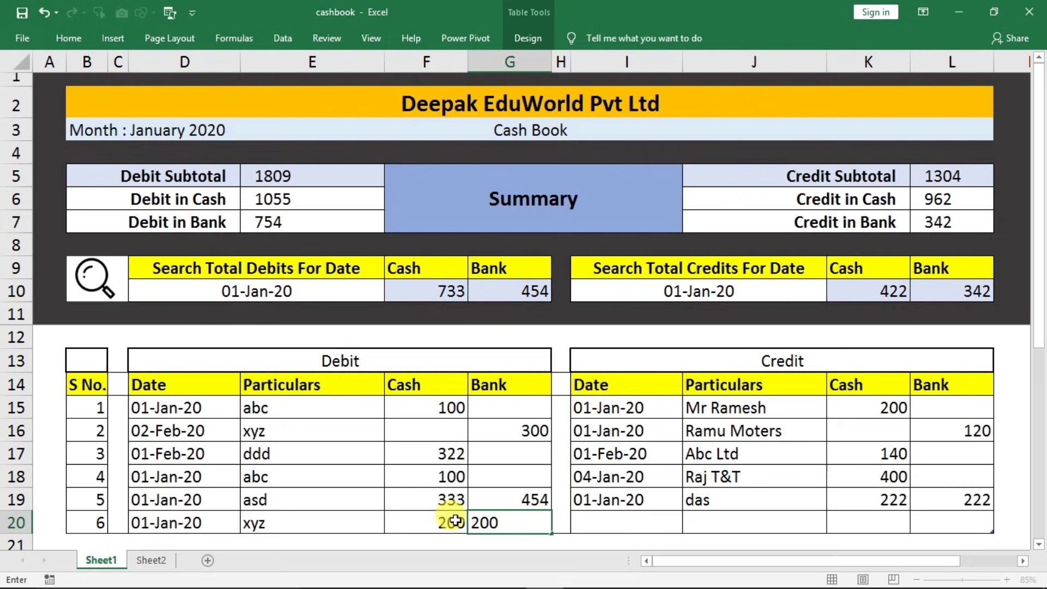
pyautogui.click(442, 525)
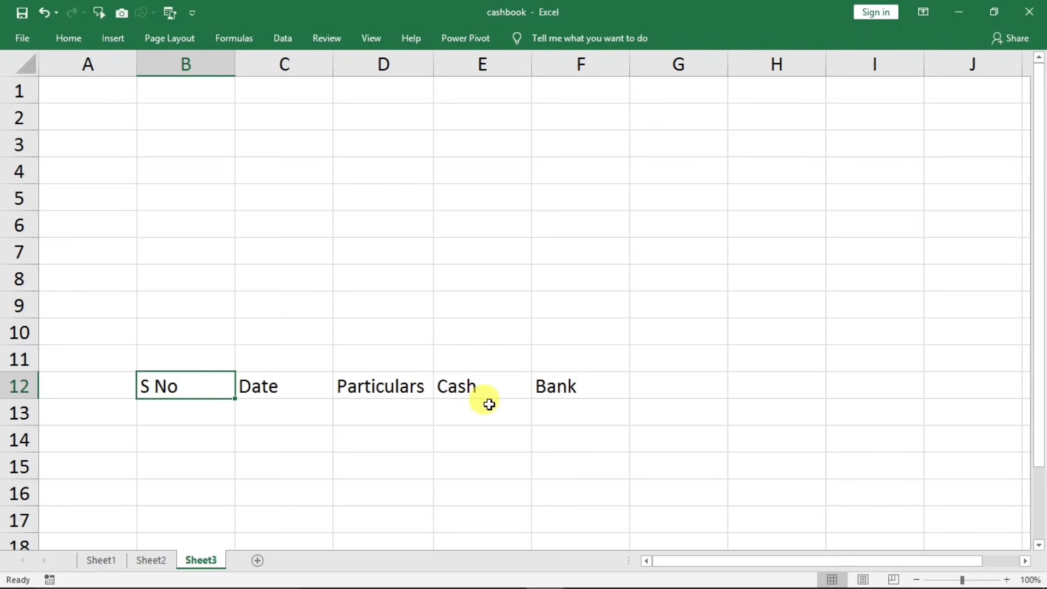
# - Merge and center cells C11:F11 above the Date to Bank headers and enter the heading Debit
pyautogui.click(295, 387)
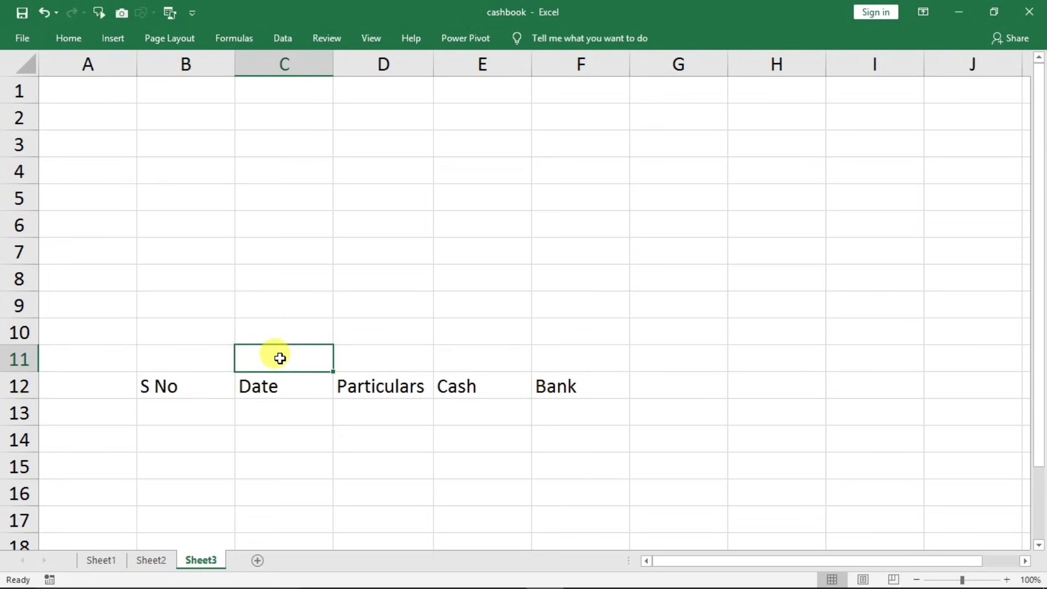
pyautogui.moveTo(276, 355); pyautogui.dragTo(538, 362)
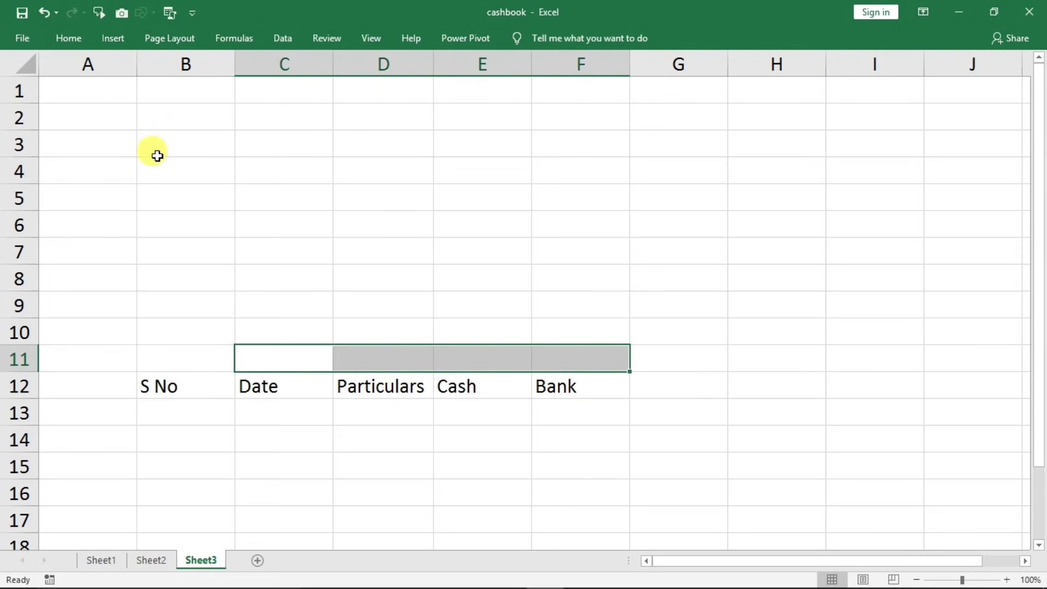
pyautogui.click(157, 388)
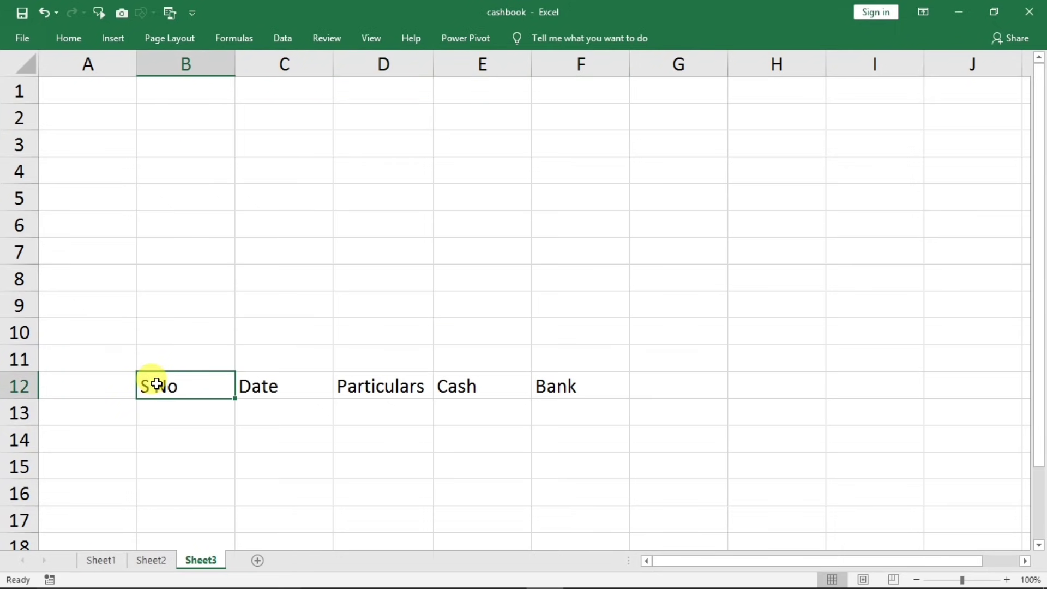
pyautogui.moveTo(269, 362); pyautogui.dragTo(544, 359)
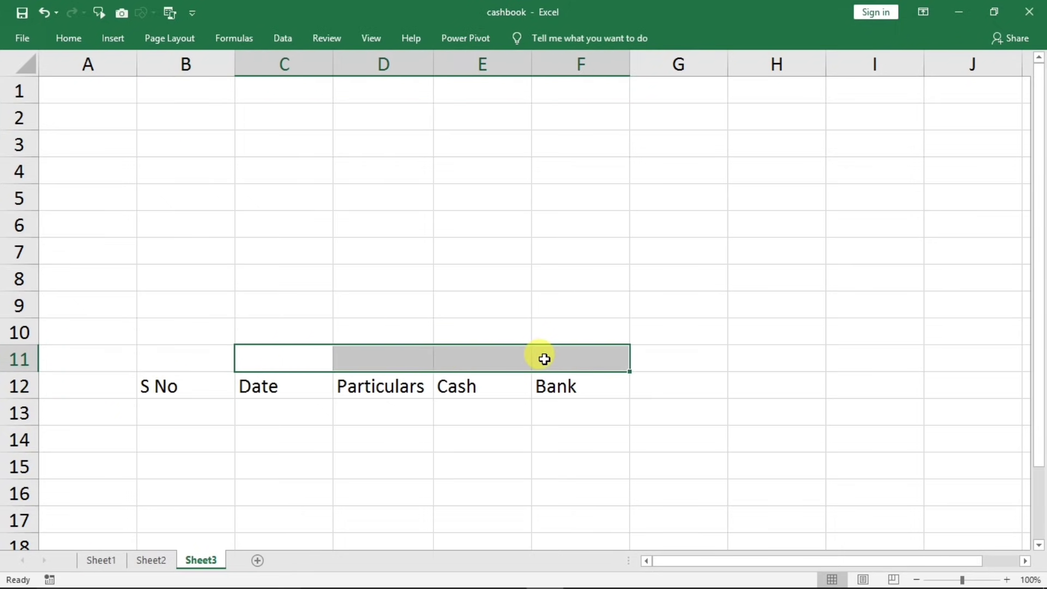
pyautogui.hotkey('ctrl', 'F1')
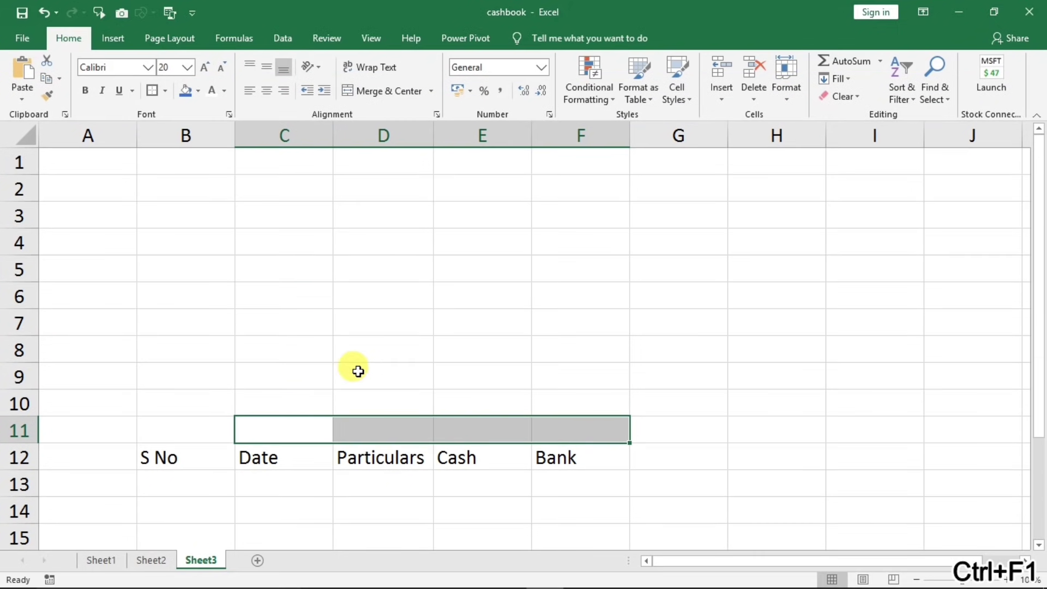
pyautogui.click(380, 83)
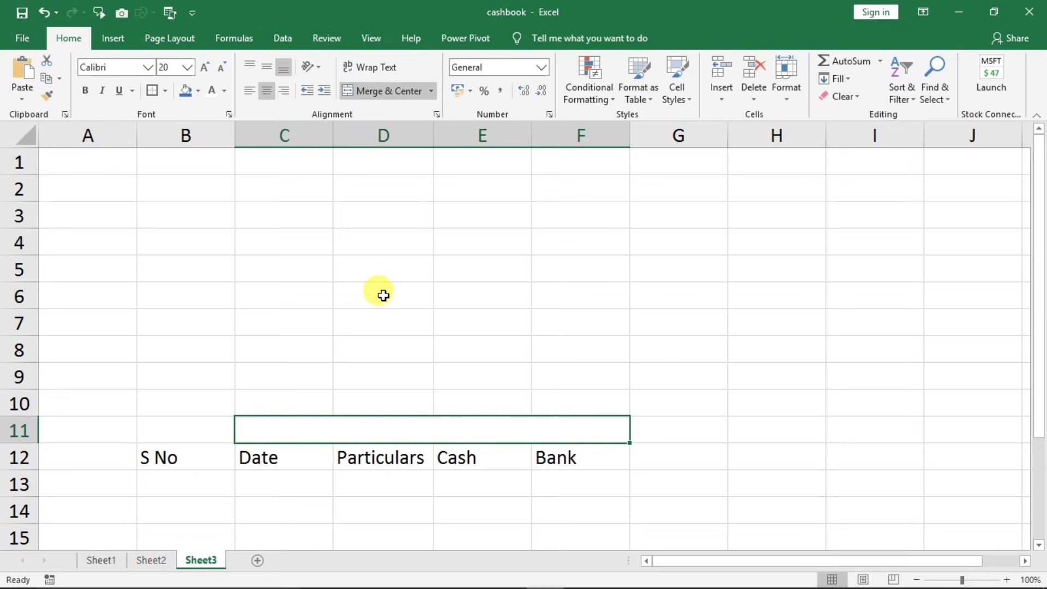
pyautogui.write('Debit')
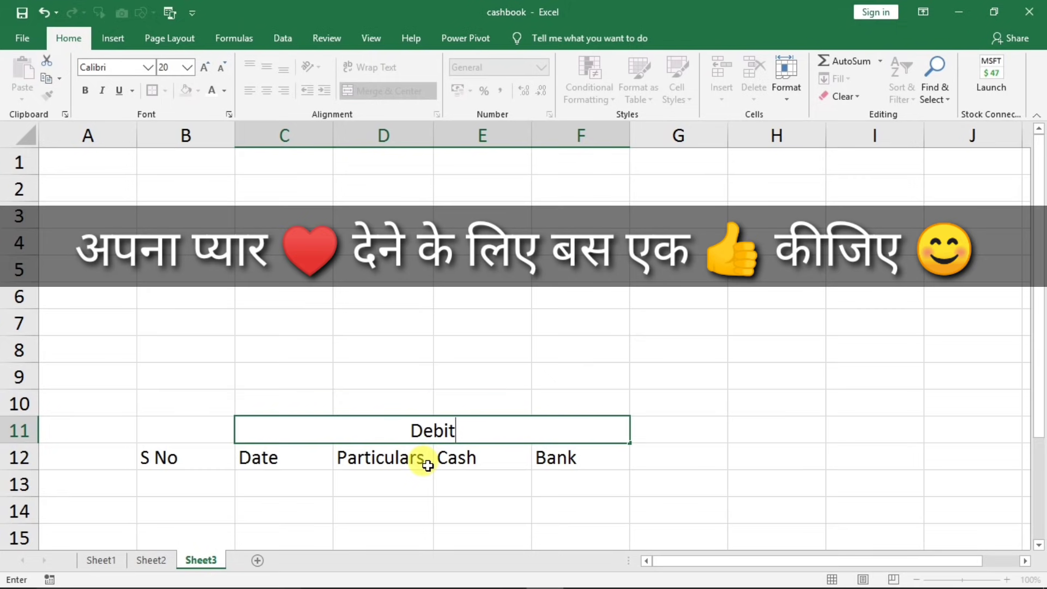
pyautogui.click(388, 472)
# - Copy the Debit heading with its column headers to H11 and narrow the blank column G between the two blocks
pyautogui.moveTo(316, 437); pyautogui.dragTo(319, 459)
pyautogui.hotkey('ctrl', 'c')
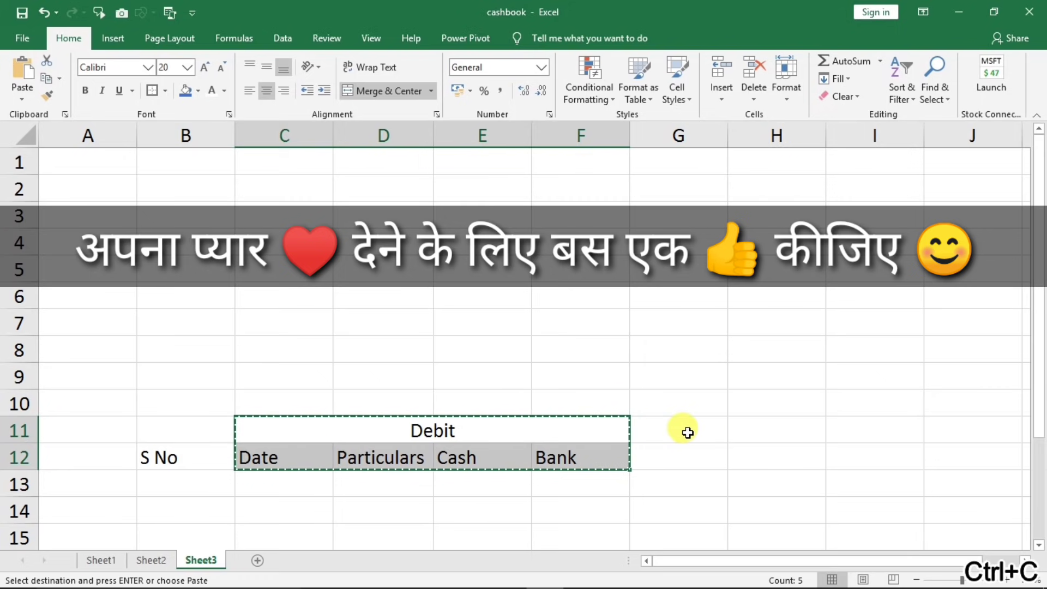
pyautogui.click(733, 428)
pyautogui.hotkey('ctrl', 'v')
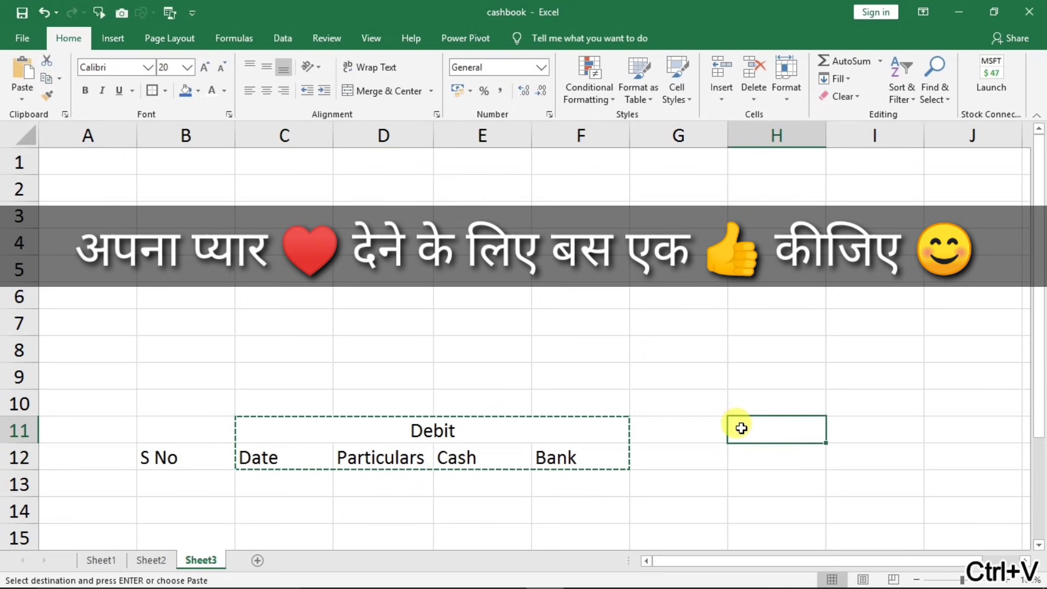
pyautogui.keyDown('ctrl'); pyautogui.scroll(-1, 741, 428); pyautogui.keyUp('ctrl')
pyautogui.keyDown('ctrl'); pyautogui.scroll(-1, 741, 428); pyautogui.keyUp('ctrl')
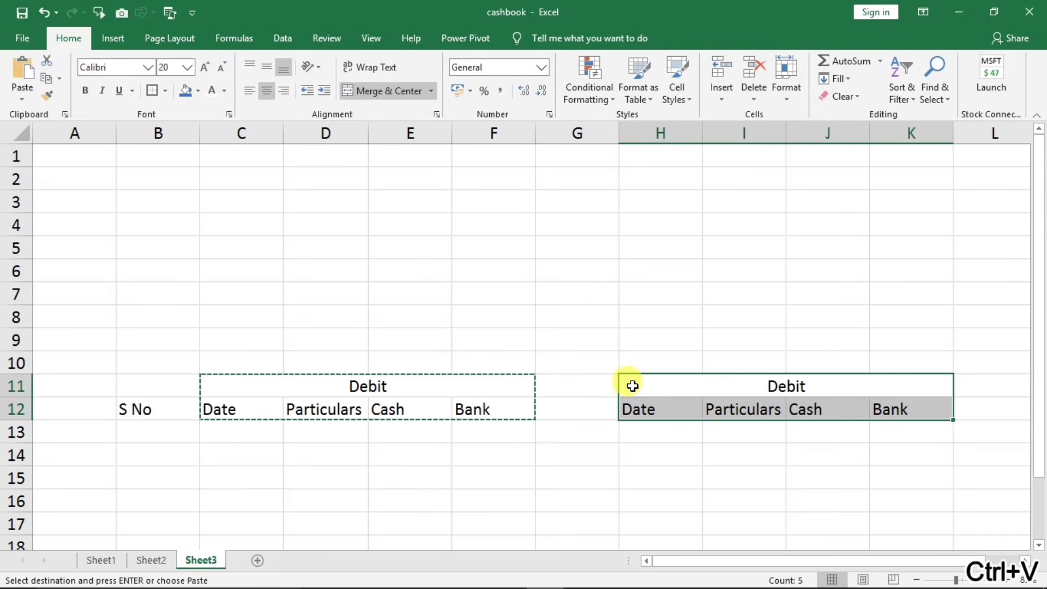
pyautogui.click(584, 386)
pyautogui.moveTo(615, 132); pyautogui.dragTo(568, 146)
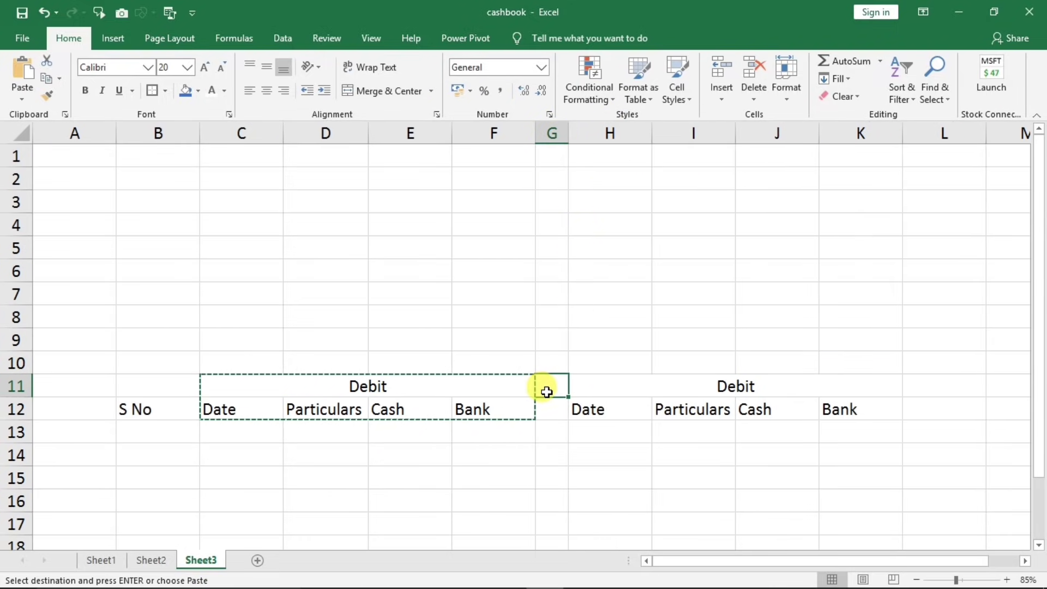
# - Insert a blank column C between the S No column and the Debit block's Date column, and make it narrow
pyautogui.click(155, 407)
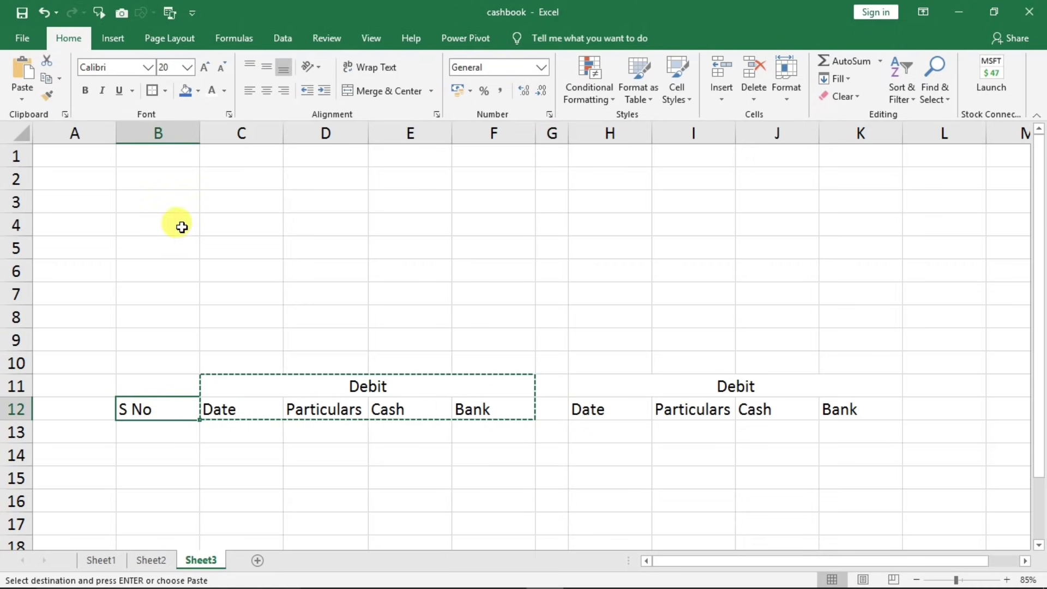
pyautogui.click(214, 134)
pyautogui.rightClick(217, 140)
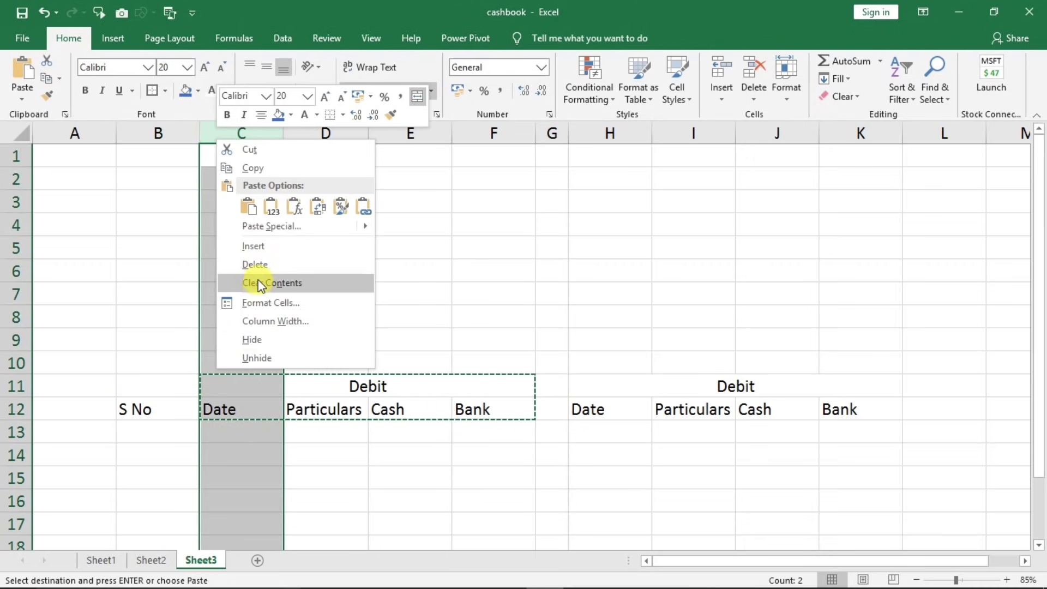
pyautogui.click(256, 249)
pyautogui.click(215, 343)
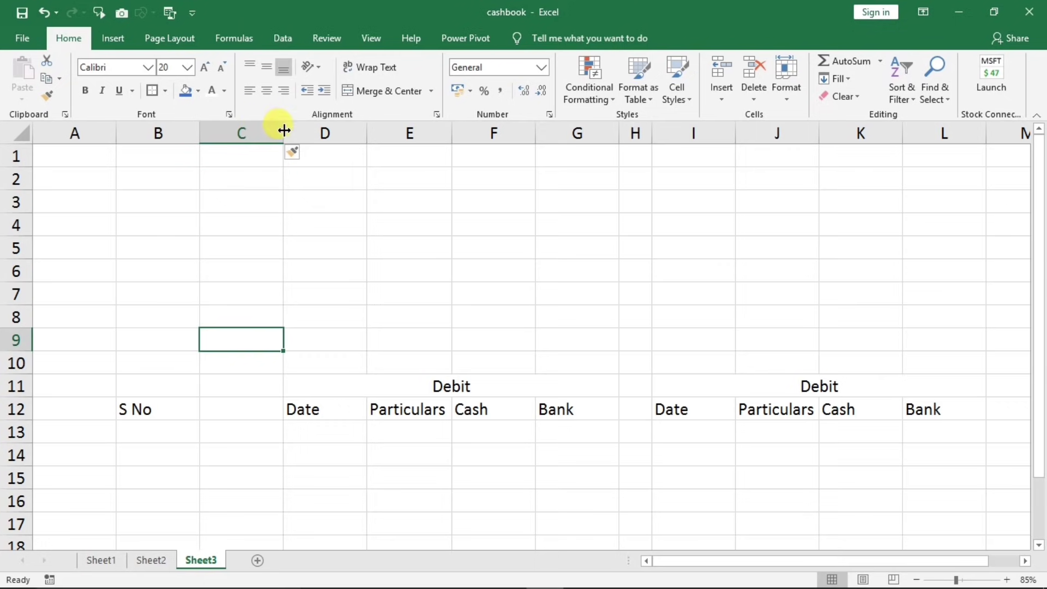
pyautogui.moveTo(283, 131); pyautogui.dragTo(228, 156)
pyautogui.click(351, 341)
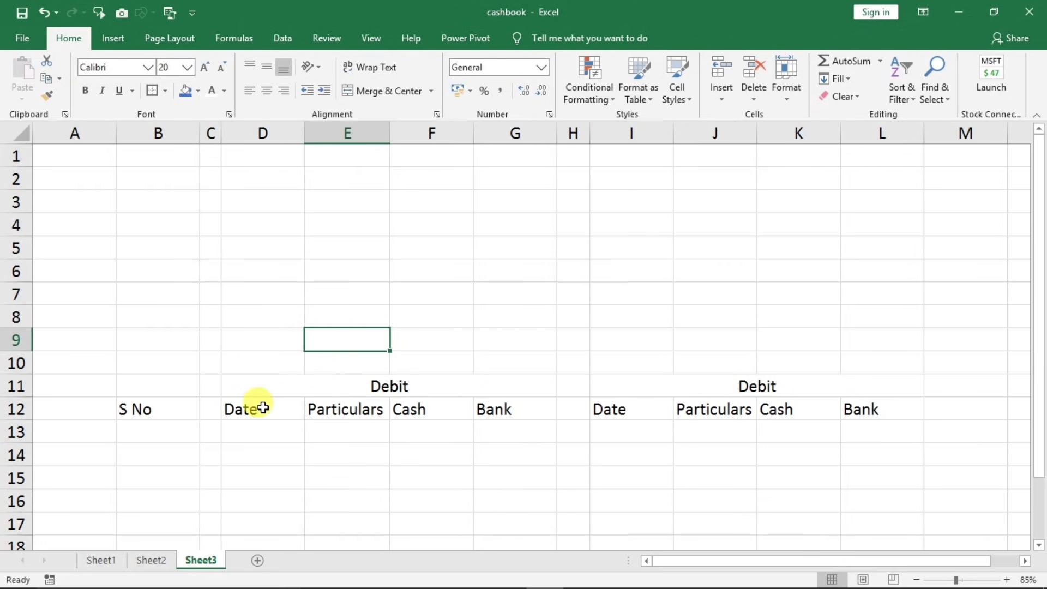
# - Check the finished cash book layout on Sheet1 and narrow blank column H between the two blocks on Sheet3 a little more
pyautogui.click(107, 559)
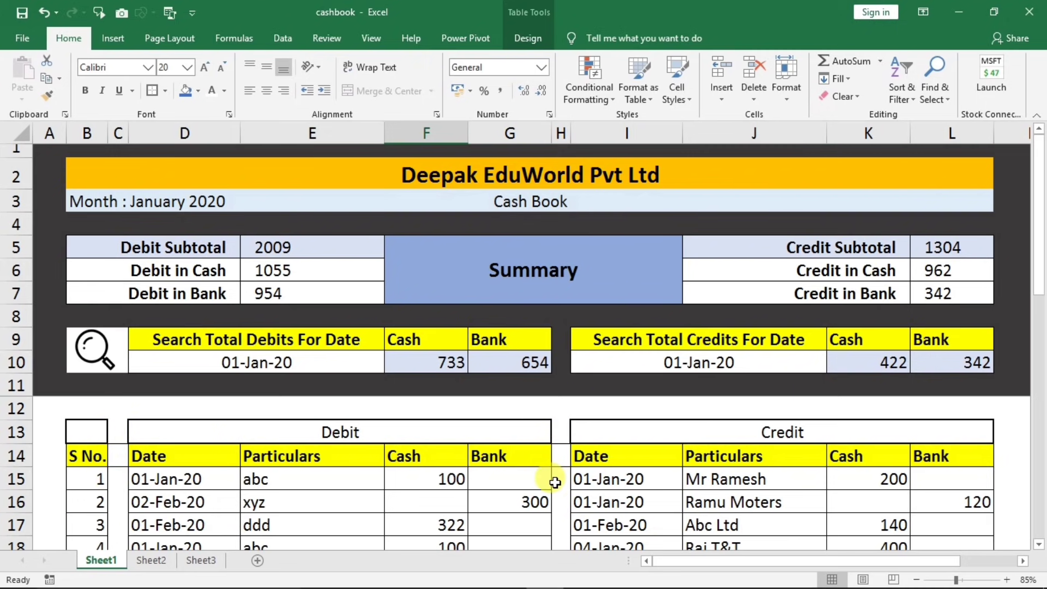
pyautogui.scroll(-1, 554, 480)
pyautogui.scroll(1, 57, 457)
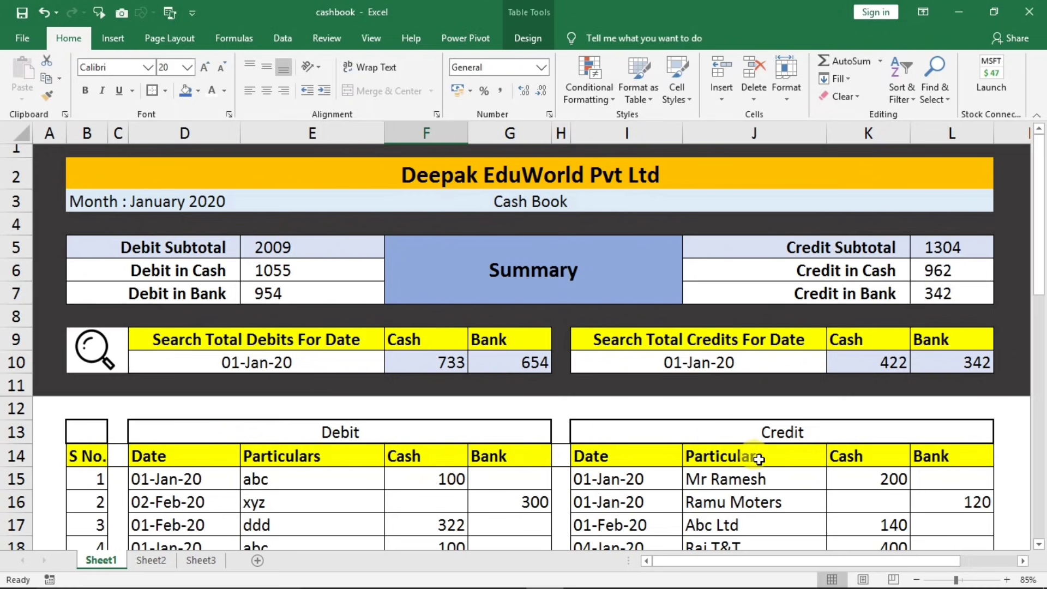
pyautogui.click(201, 560)
pyautogui.click(211, 413)
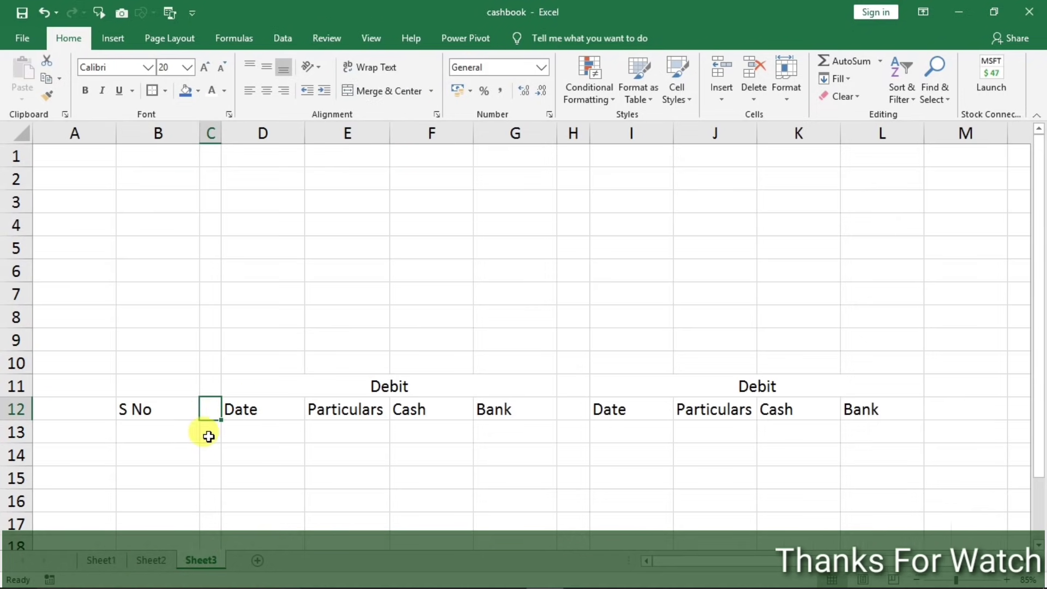
pyautogui.click(577, 409)
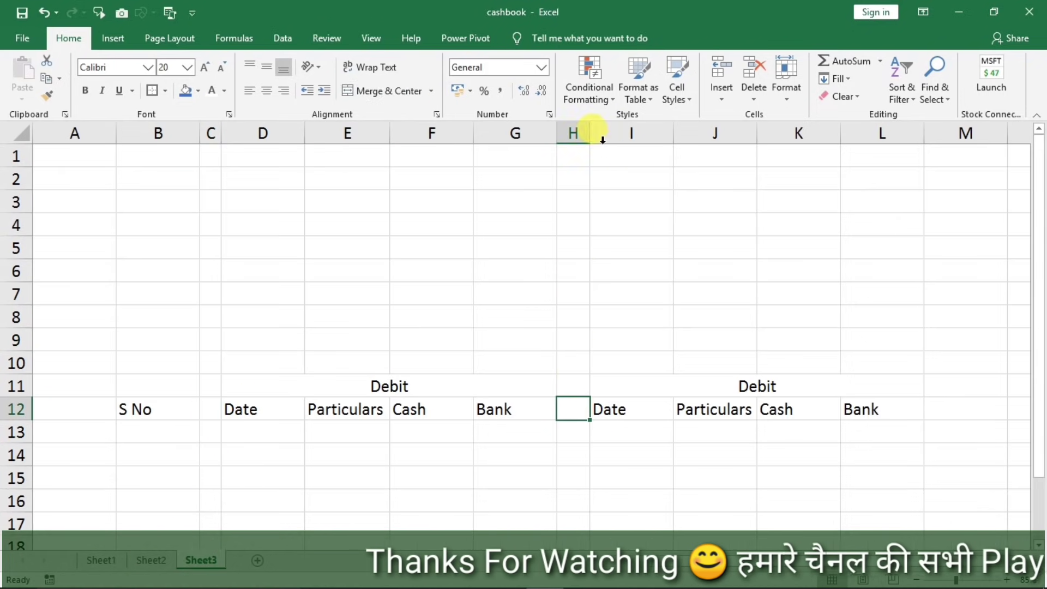
pyautogui.moveTo(590, 134); pyautogui.dragTo(580, 134)
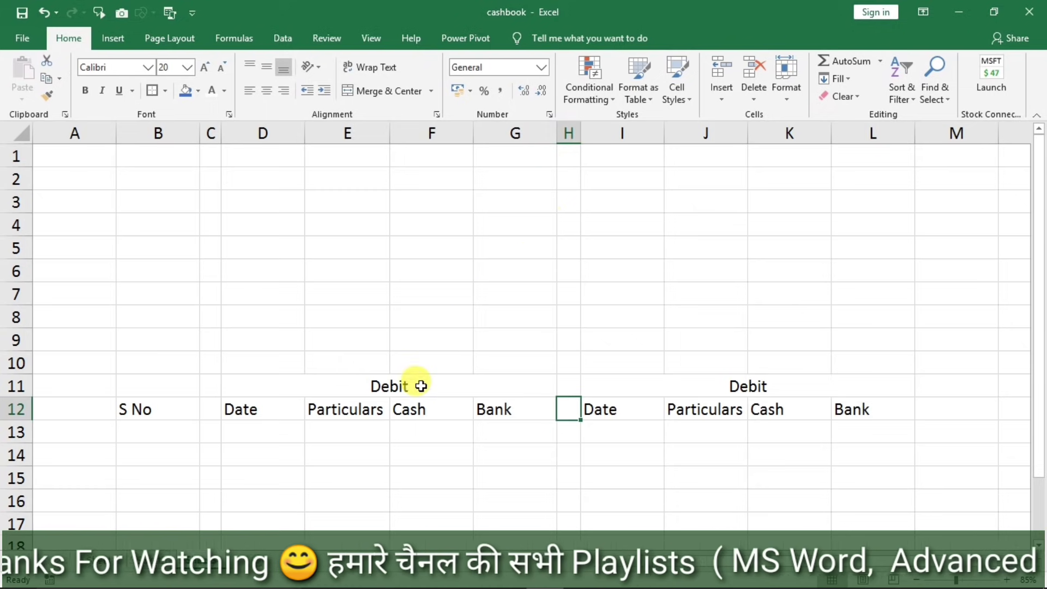
pyautogui.click(351, 419)
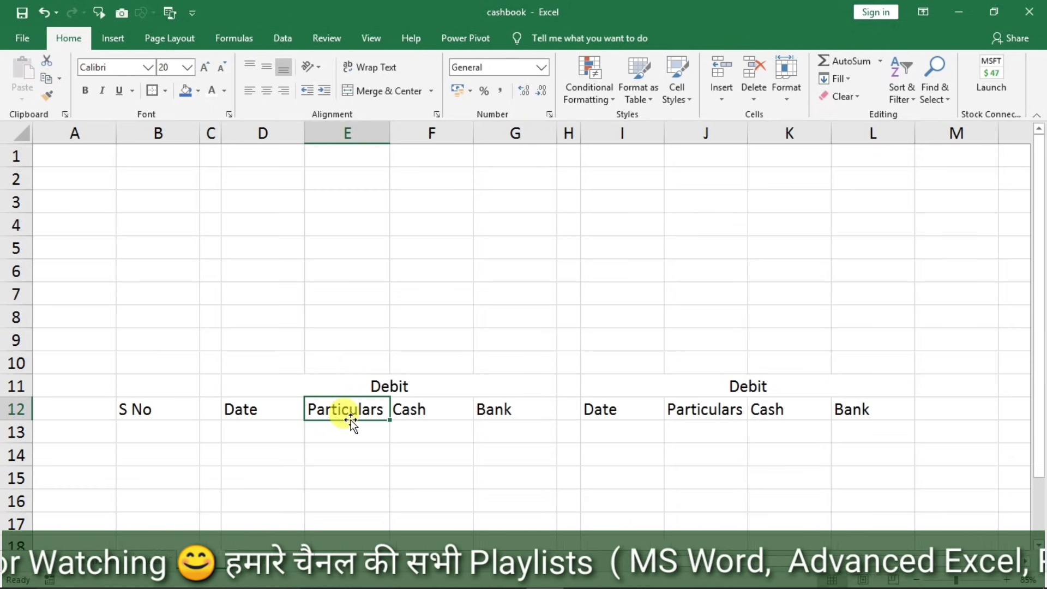
# - Apply all borders to the row 12 header cells B12, D12:G12 and I12:L12
pyautogui.click(150, 408)
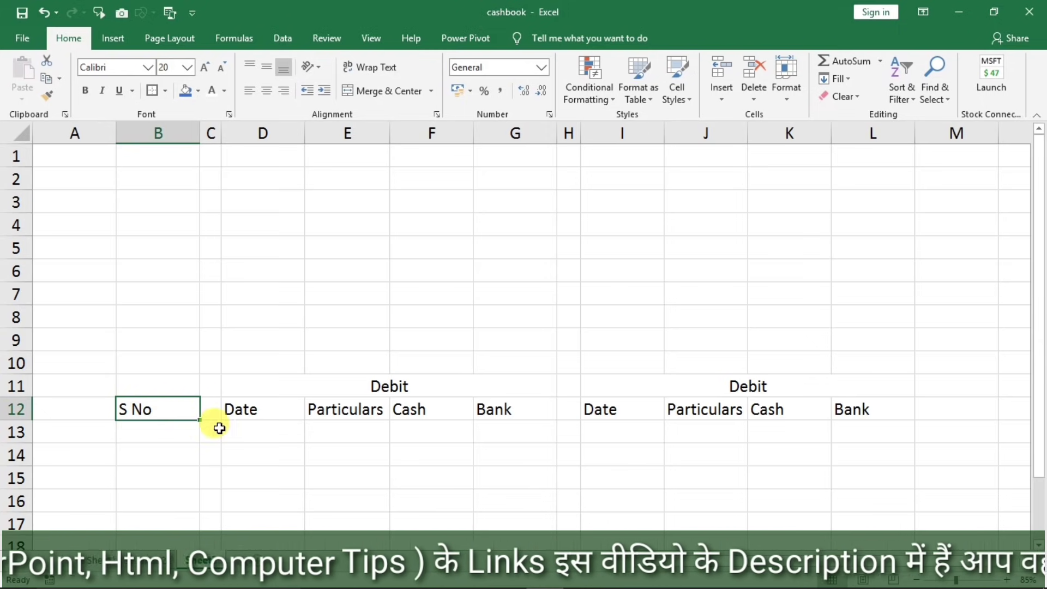
pyautogui.keyDown('ctrl'); pyautogui.moveTo(250, 406); pyautogui.dragTo(486, 411); pyautogui.keyUp('ctrl')
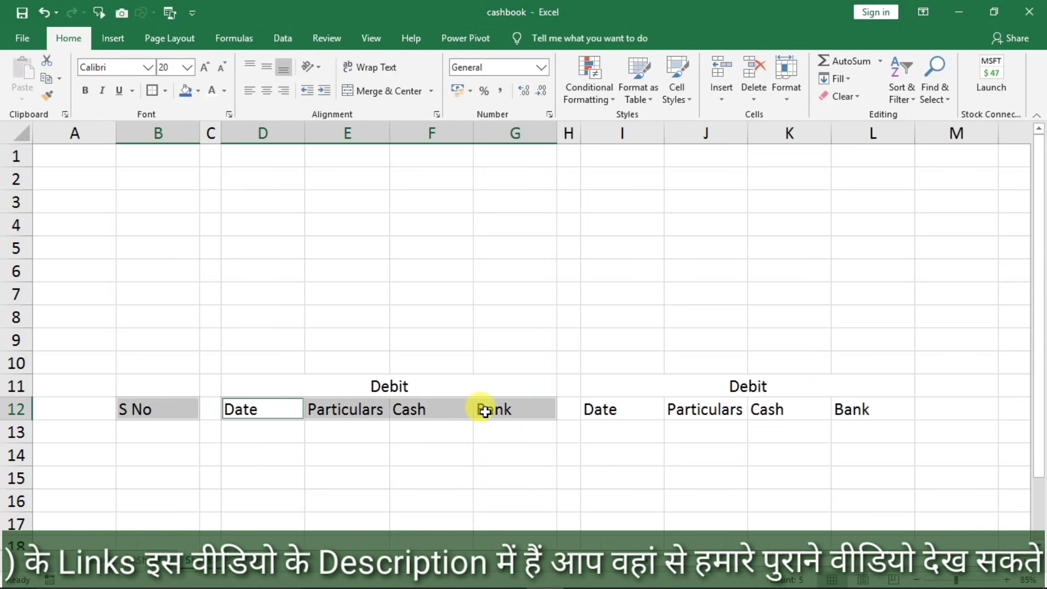
pyautogui.keyDown('ctrl'); pyautogui.moveTo(627, 409); pyautogui.dragTo(855, 401); pyautogui.keyUp('ctrl')
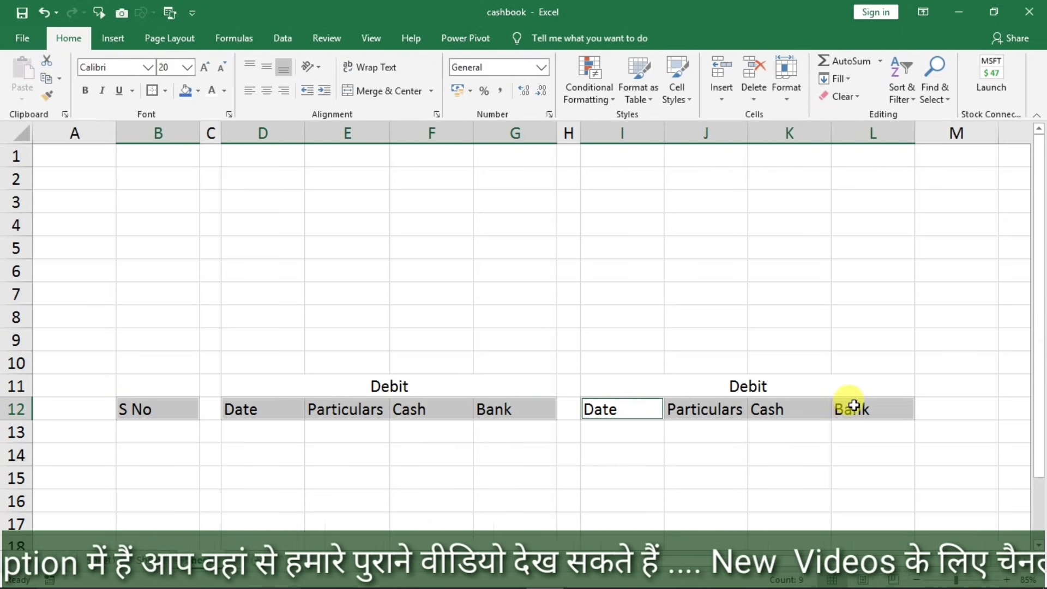
pyautogui.click(167, 89)
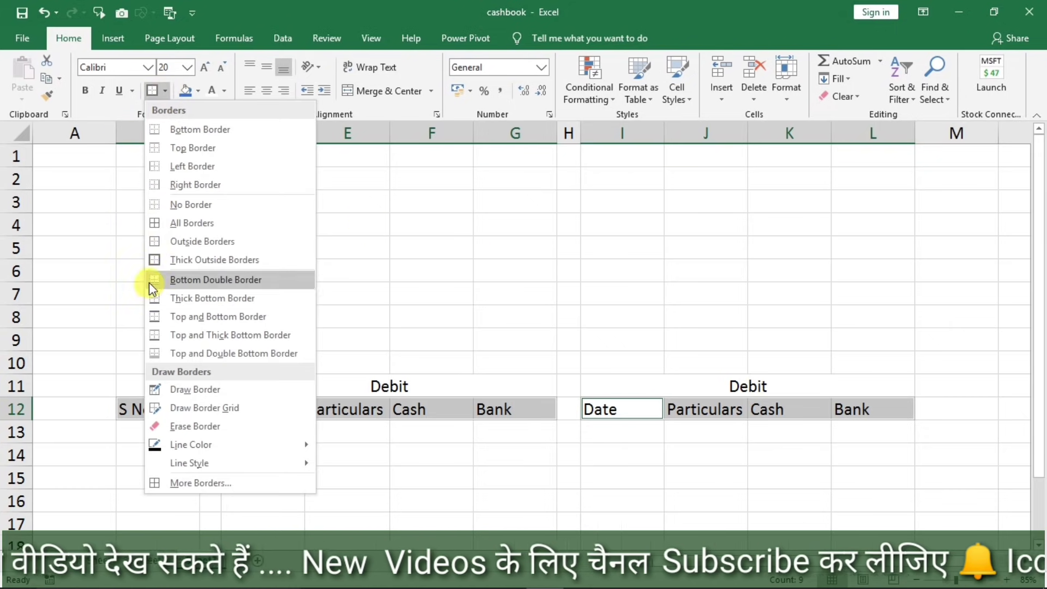
pyautogui.click(182, 224)
# - Apply thick outside borders to both merged Debit headings in row 11
pyautogui.click(279, 385)
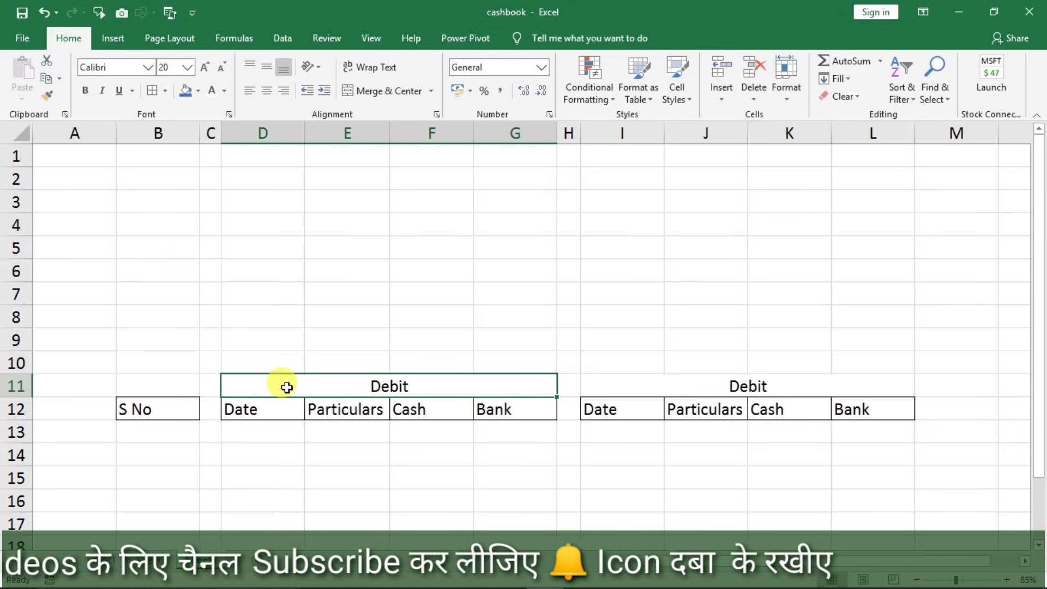
pyautogui.keyDown('ctrl'); pyautogui.click(647, 388); pyautogui.keyUp('ctrl')
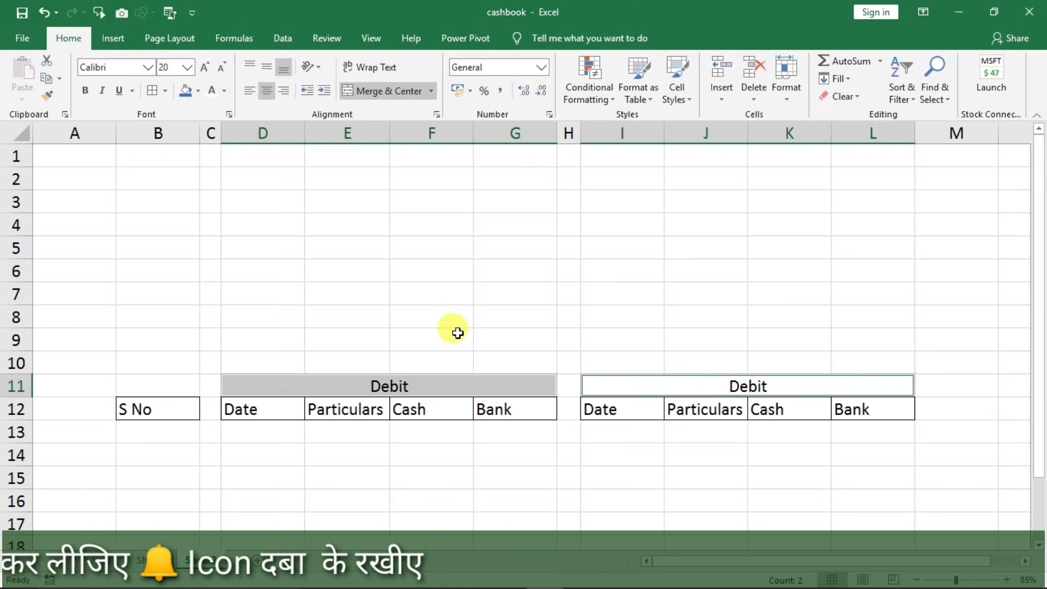
pyautogui.click(166, 90)
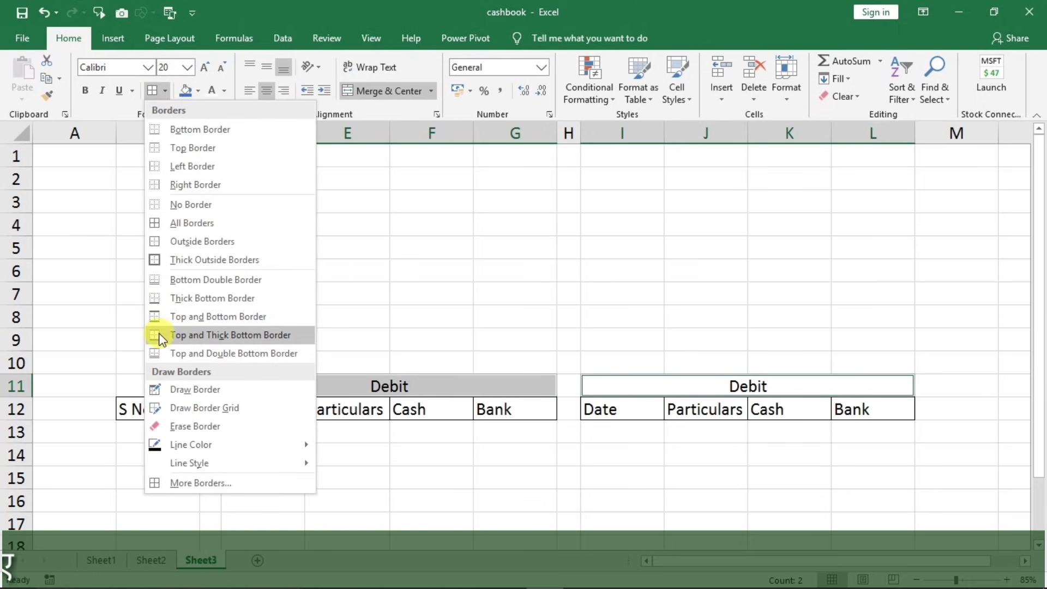
pyautogui.click(215, 260)
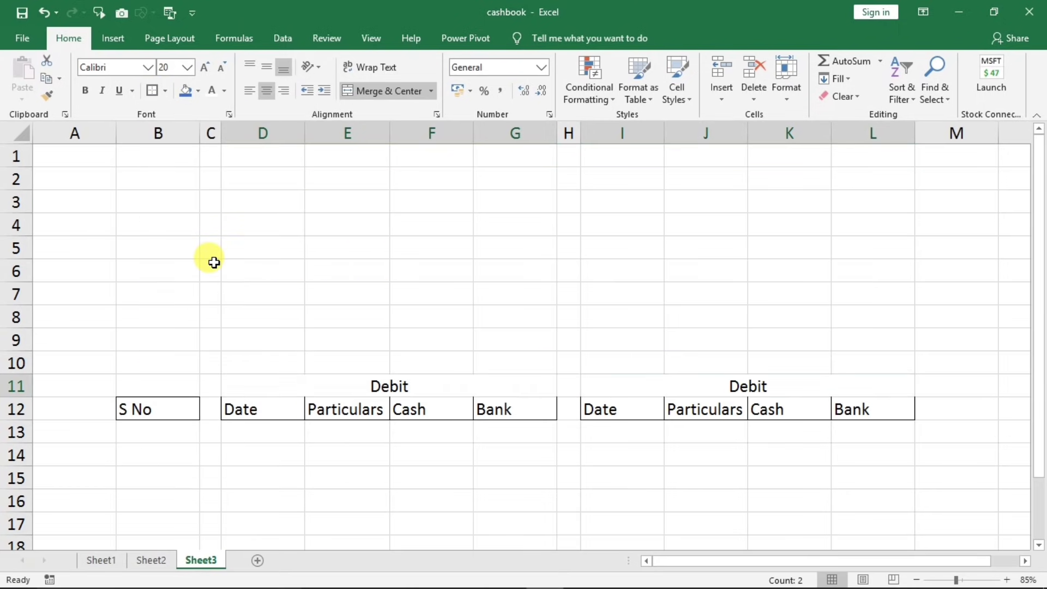
pyautogui.click(361, 421)
# - Fill the row 12 header cells of S No and both blocks with yellow and make their text bold
pyautogui.click(151, 412)
pyautogui.moveTo(240, 411); pyautogui.dragTo(495, 412)
pyautogui.moveTo(603, 411); pyautogui.dragTo(845, 404)
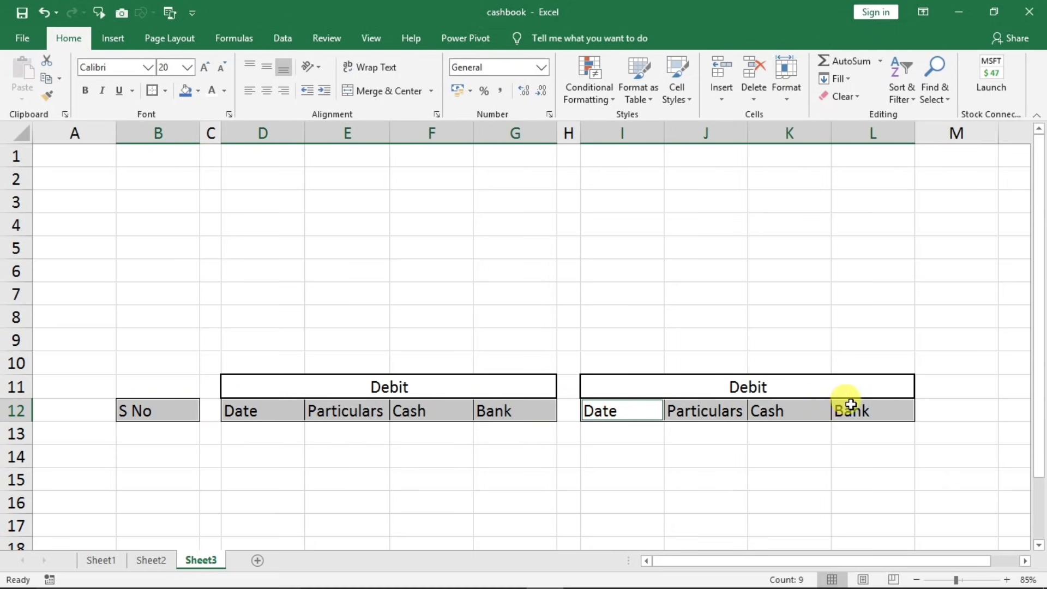
pyautogui.click(199, 91)
pyautogui.click(224, 212)
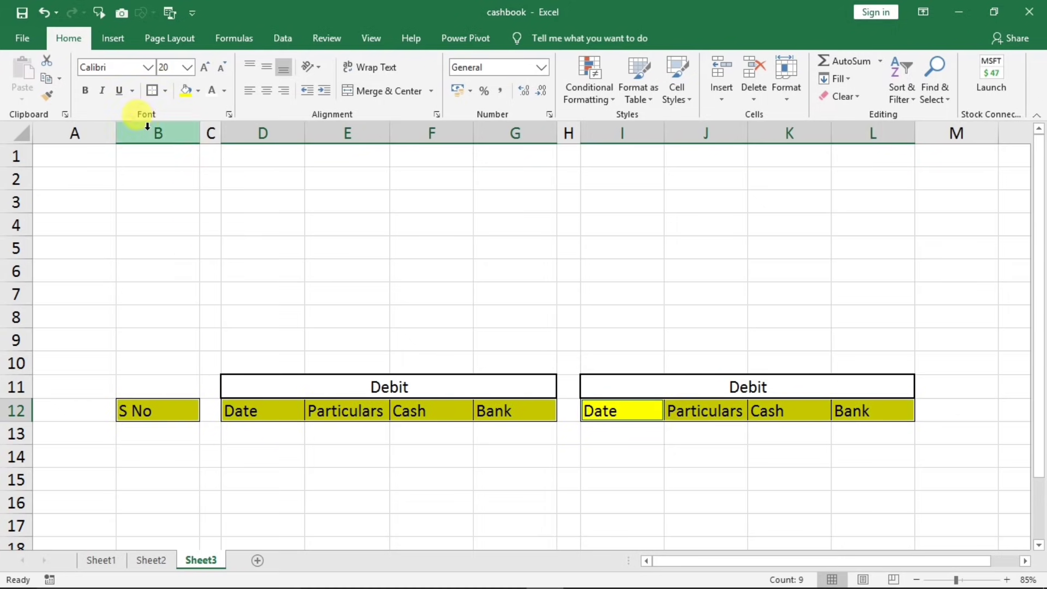
pyautogui.click(84, 90)
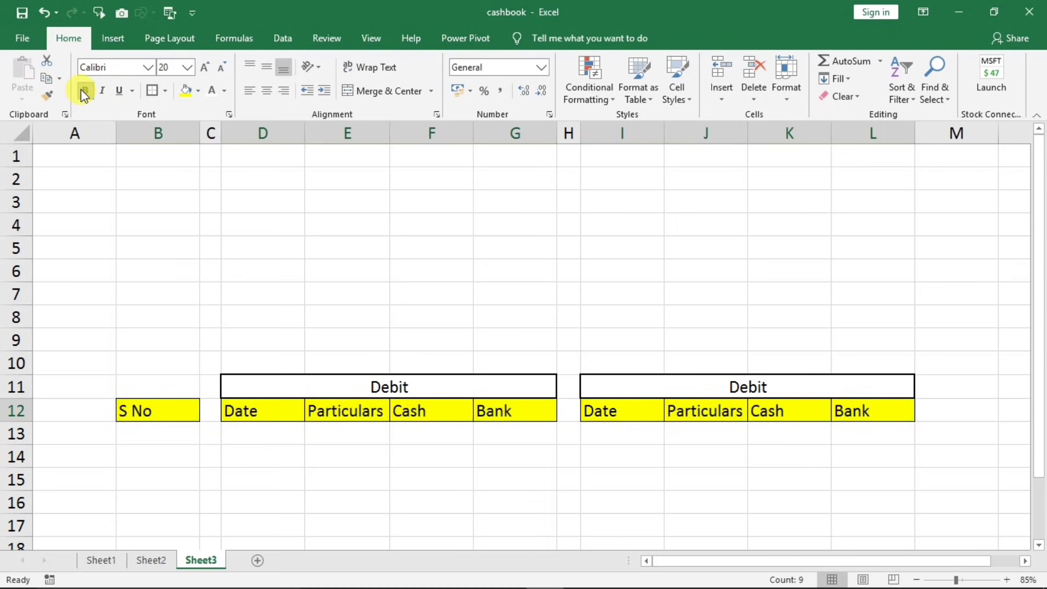
# - Start the first entry in row 13 with serial number 1, debit date 1/1/2020 and particulars abc
pyautogui.click(131, 430)
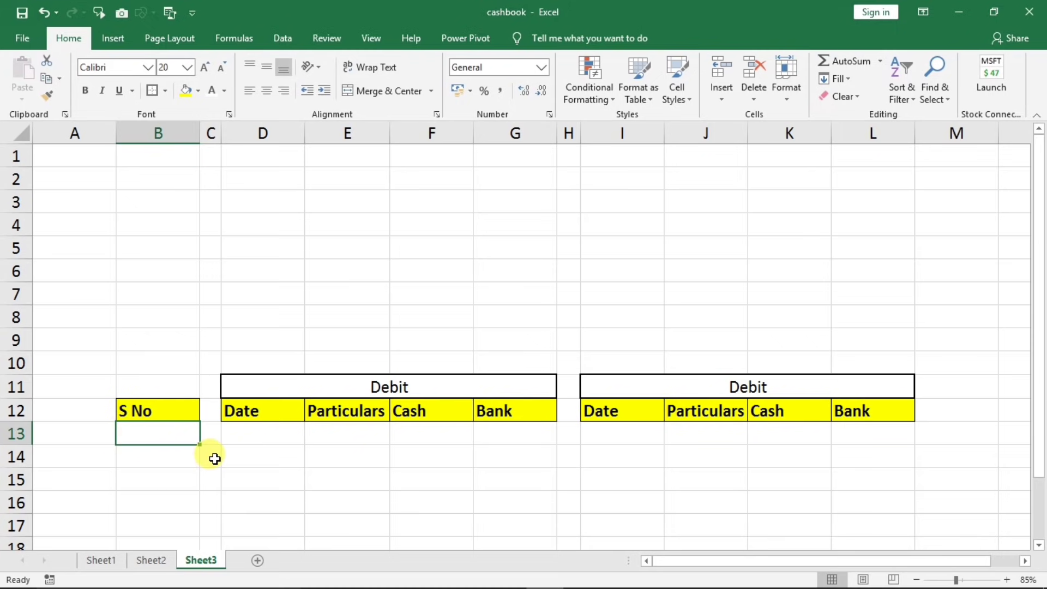
pyautogui.write('1')
pyautogui.press('Tab')
pyautogui.press('Tab')
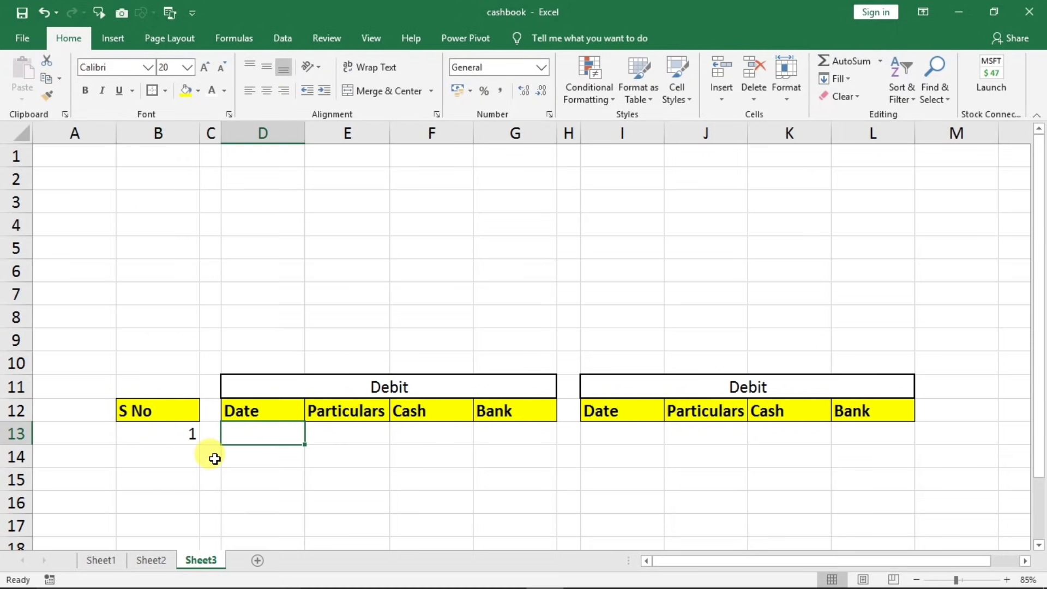
pyautogui.write('1/1/202')
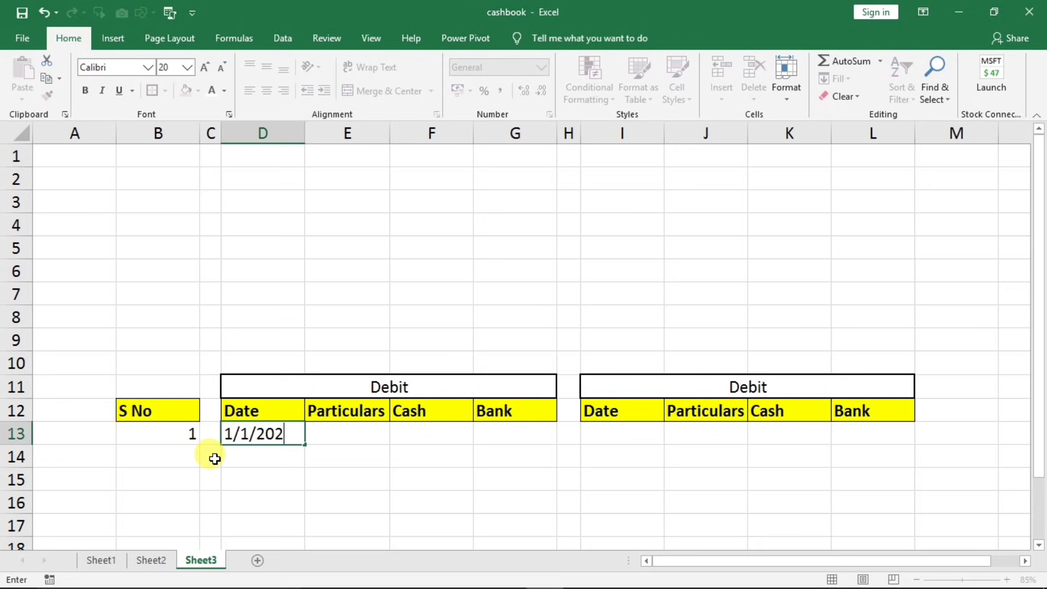
pyautogui.write('0')
pyautogui.press('Tab')
pyautogui.write('a')
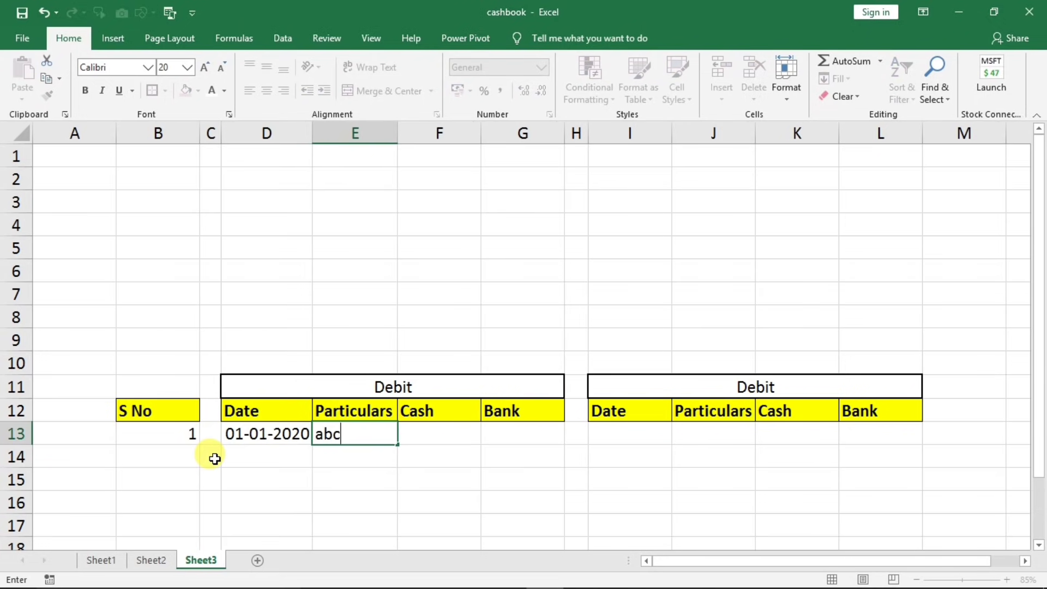
pyautogui.write('bc')
# - Enter 222 as the cash amount and 122 as the bank amount of the row 13 debit entry
pyautogui.press('Tab')
pyautogui.write('222')
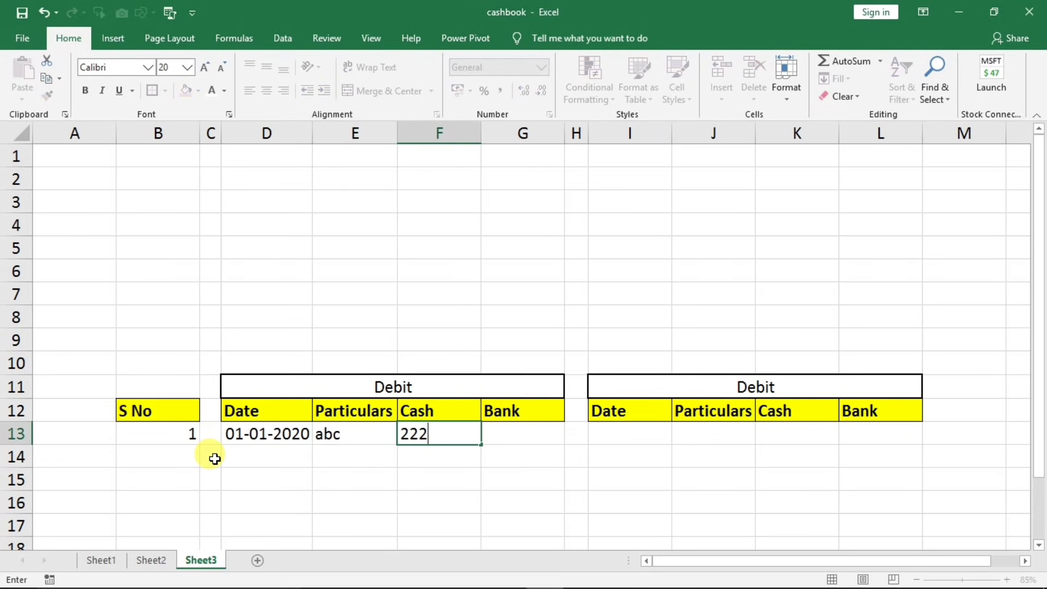
pyautogui.press('Tab')
pyautogui.write('122')
pyautogui.press('Tab')
pyautogui.press('Tab')
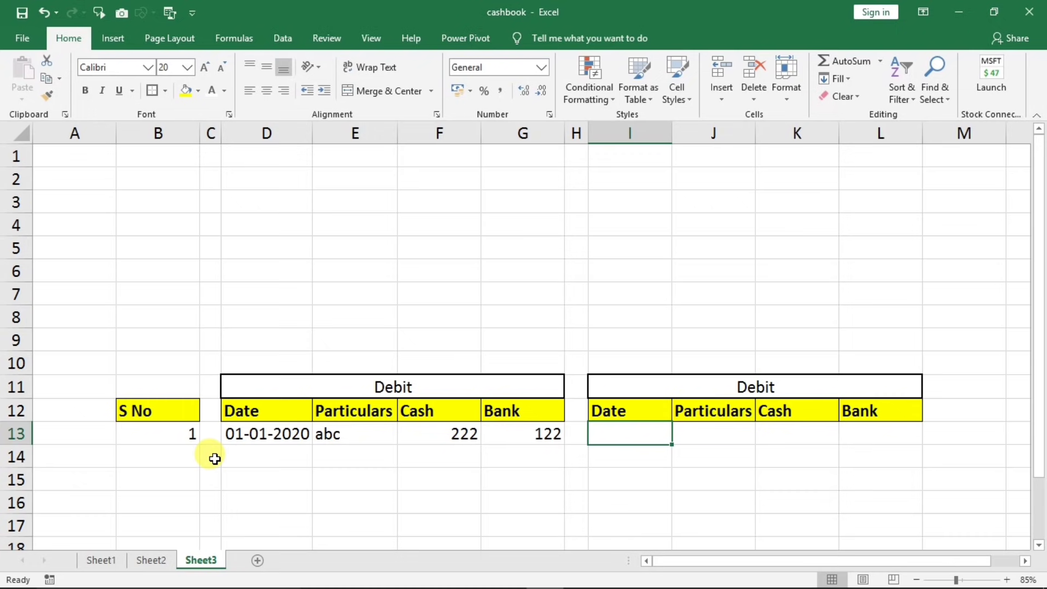
# - Apply all borders to the row 13 cells B13, D13:G13 and I13:L13, leaving the blank spacer columns out
pyautogui.click(172, 434)
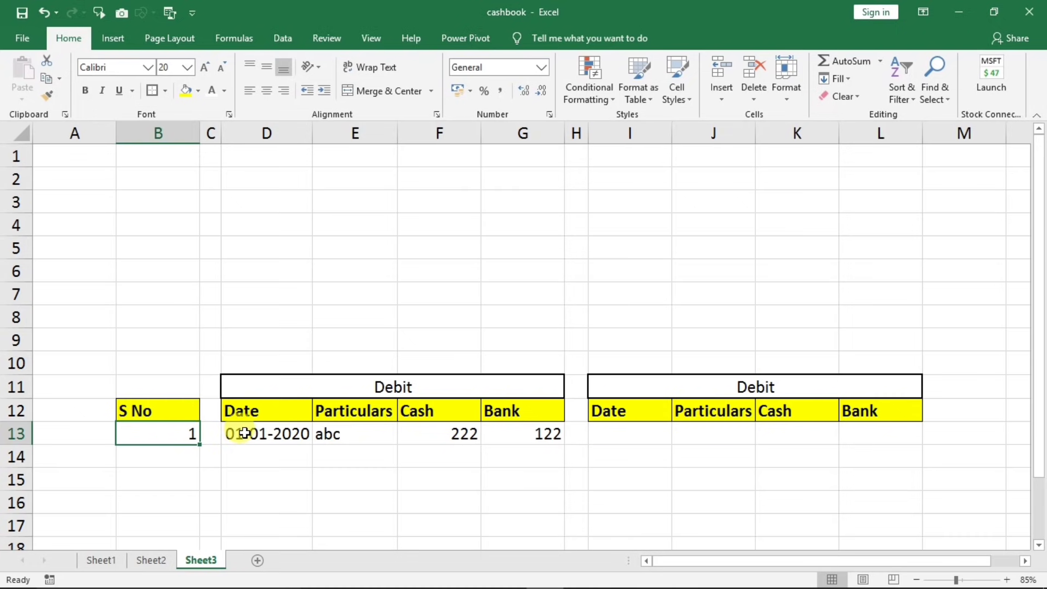
pyautogui.keyDown('ctrl'); pyautogui.moveTo(244, 434); pyautogui.dragTo(540, 431); pyautogui.keyUp('ctrl')
pyautogui.keyDown('ctrl'); pyautogui.moveTo(606, 434); pyautogui.dragTo(865, 420); pyautogui.keyUp('ctrl')
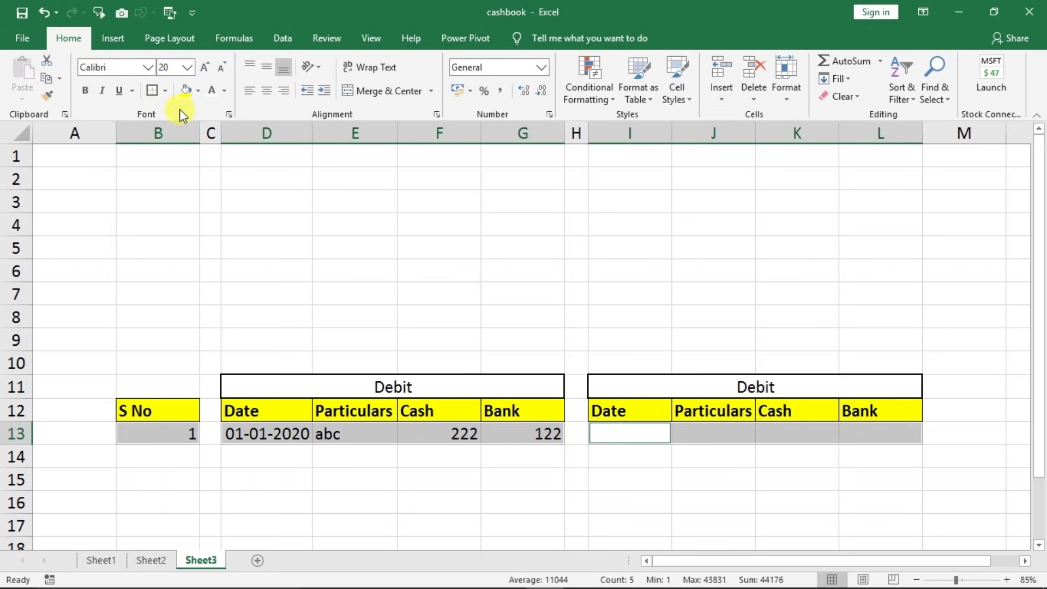
pyautogui.click(165, 90)
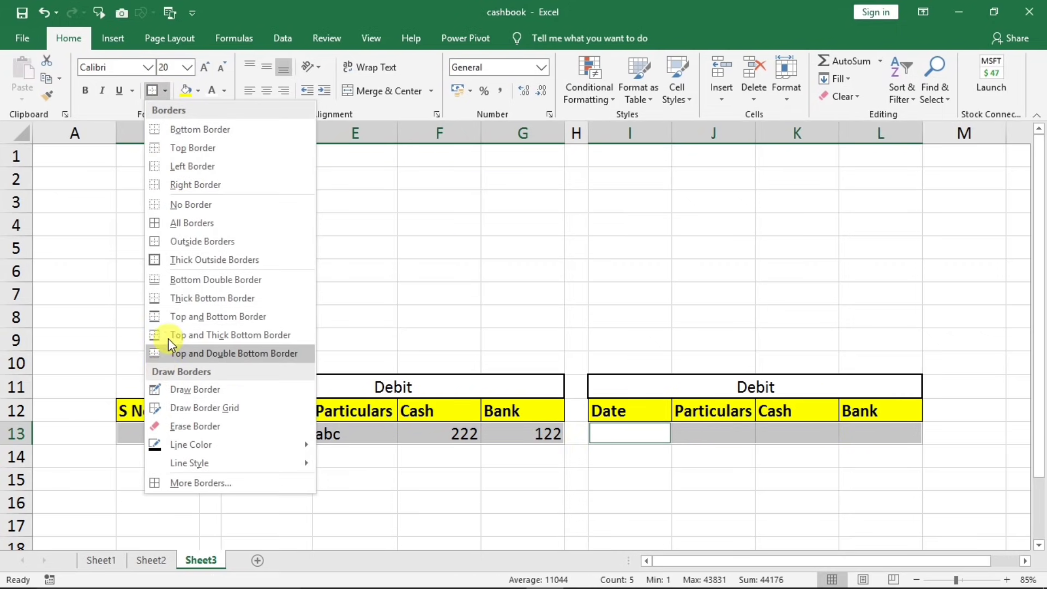
pyautogui.click(155, 260)
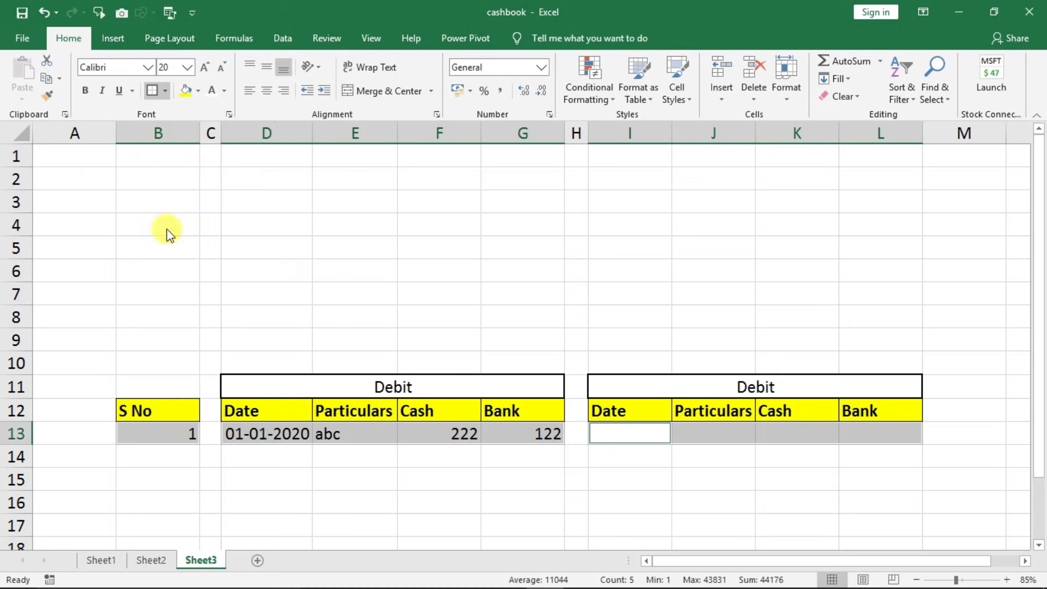
pyautogui.click(334, 433)
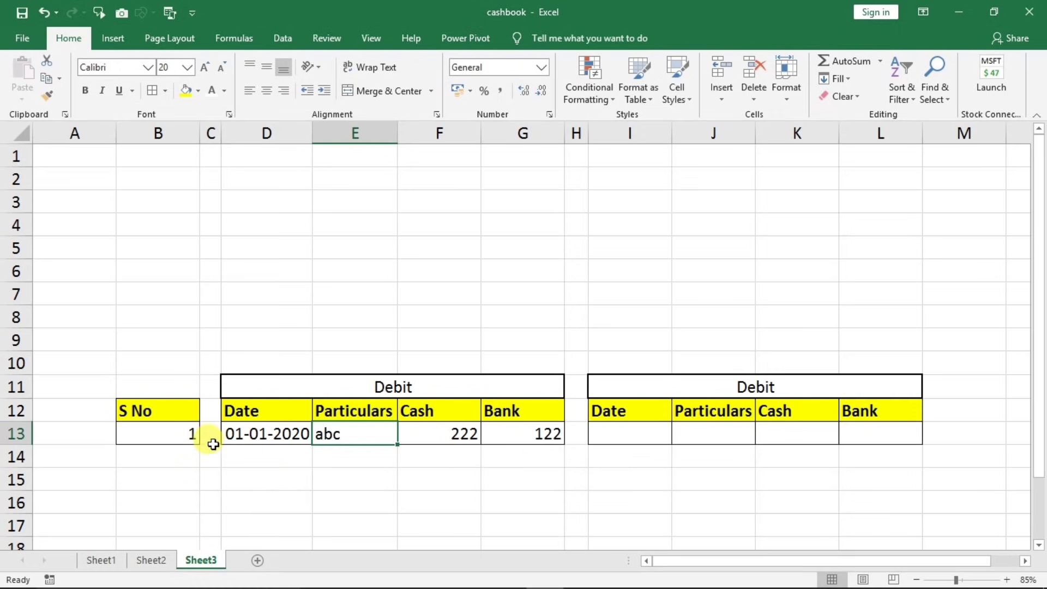
# - Convert the range B12:L13 into a table that has headers
pyautogui.moveTo(159, 417); pyautogui.dragTo(862, 426)
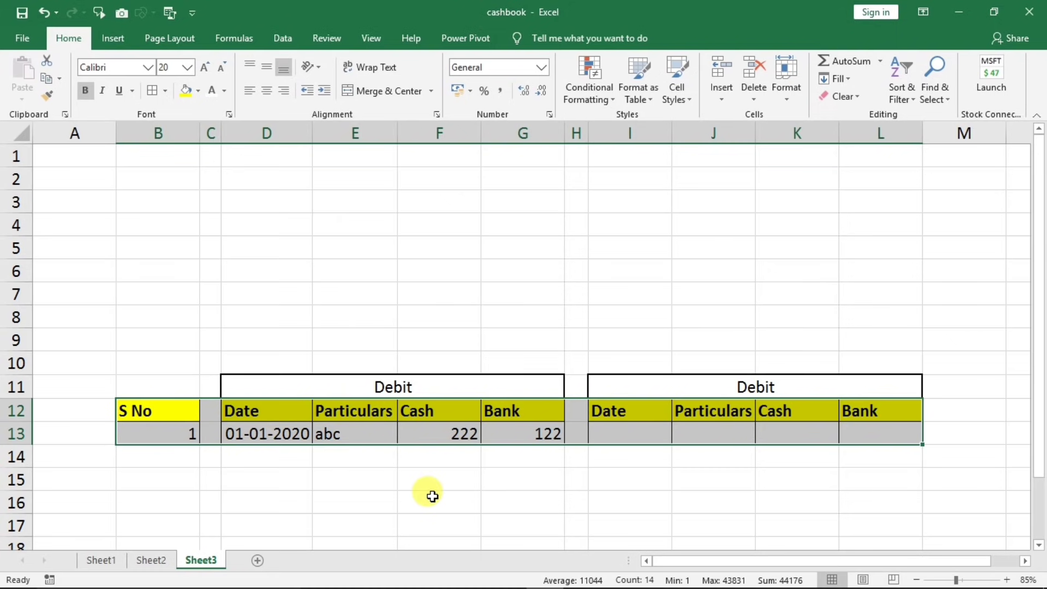
pyautogui.hotkey('ctrl', 't')
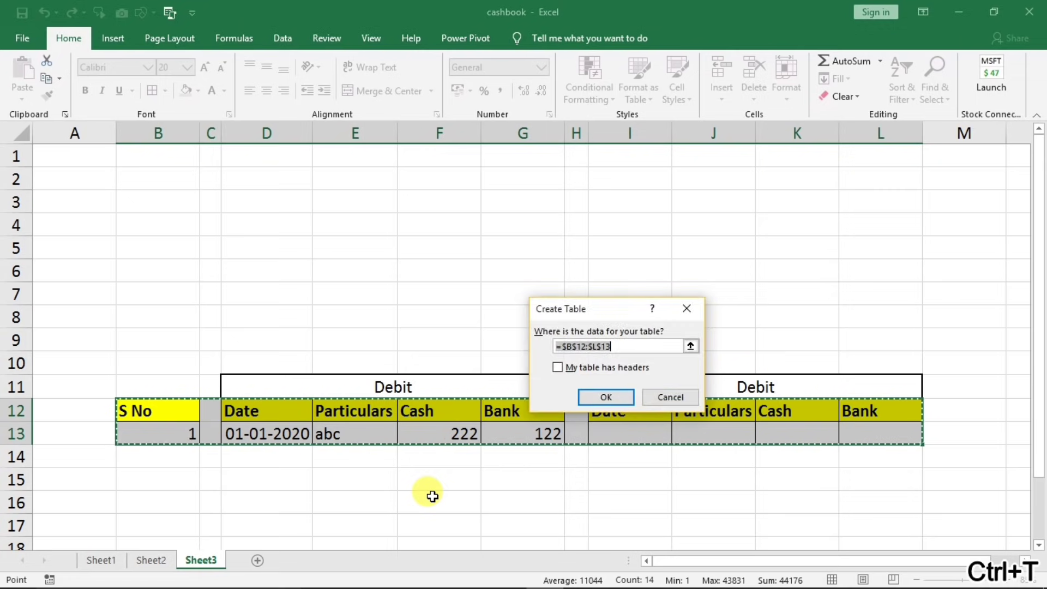
pyautogui.click(557, 367)
pyautogui.click(594, 398)
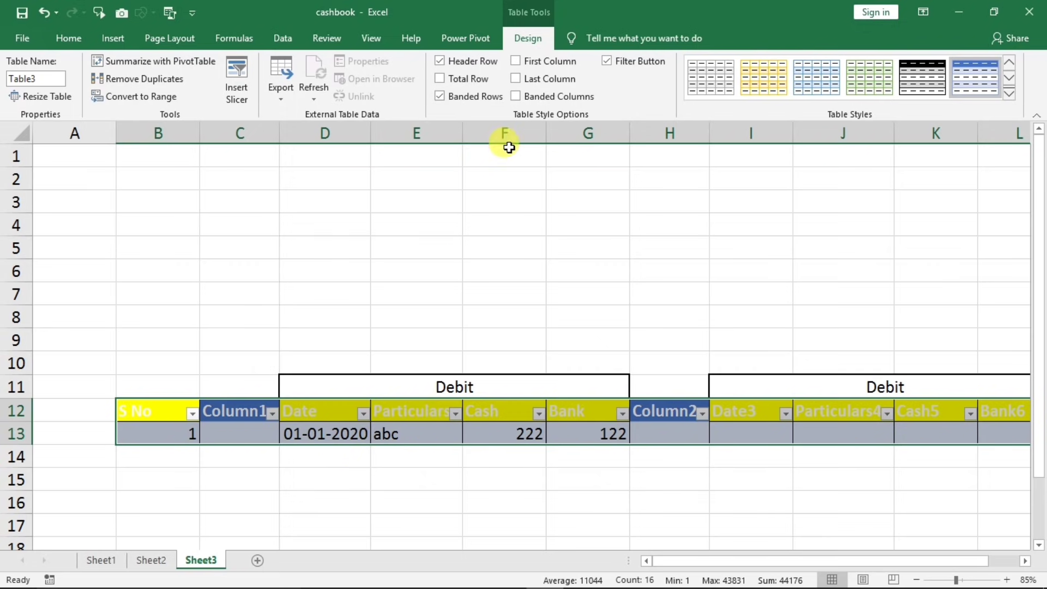
# - Apply the plain black style from the Light group to the table and turn off its banded rows
pyautogui.click(1008, 97)
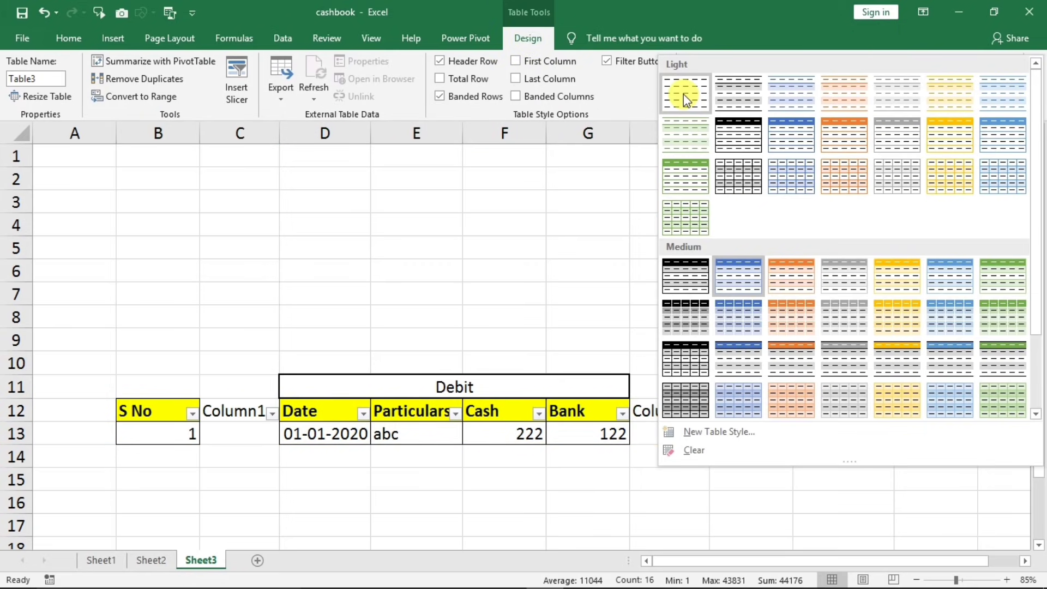
pyautogui.click(722, 98)
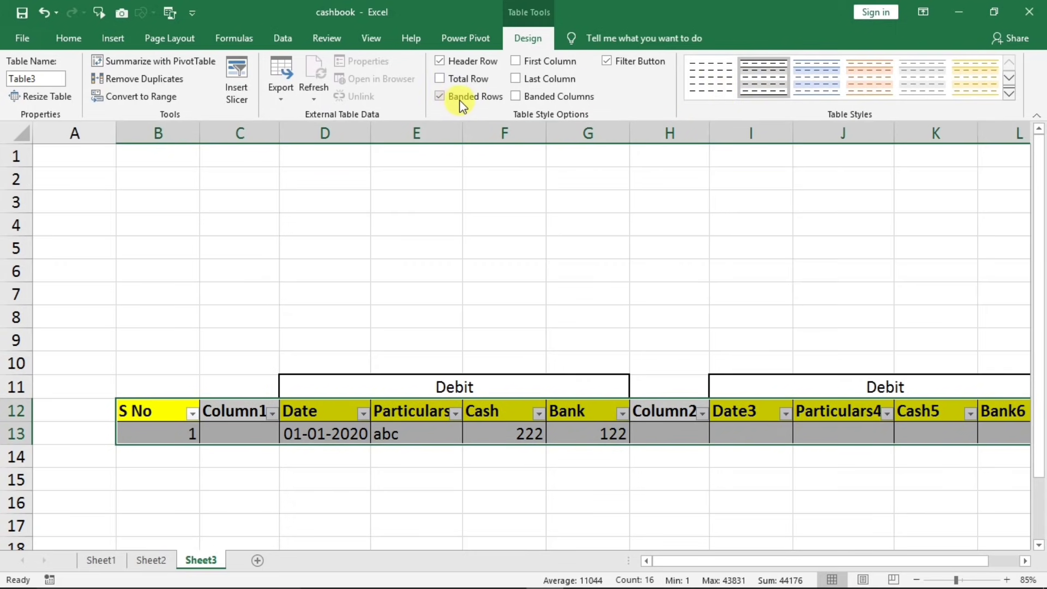
pyautogui.click(461, 98)
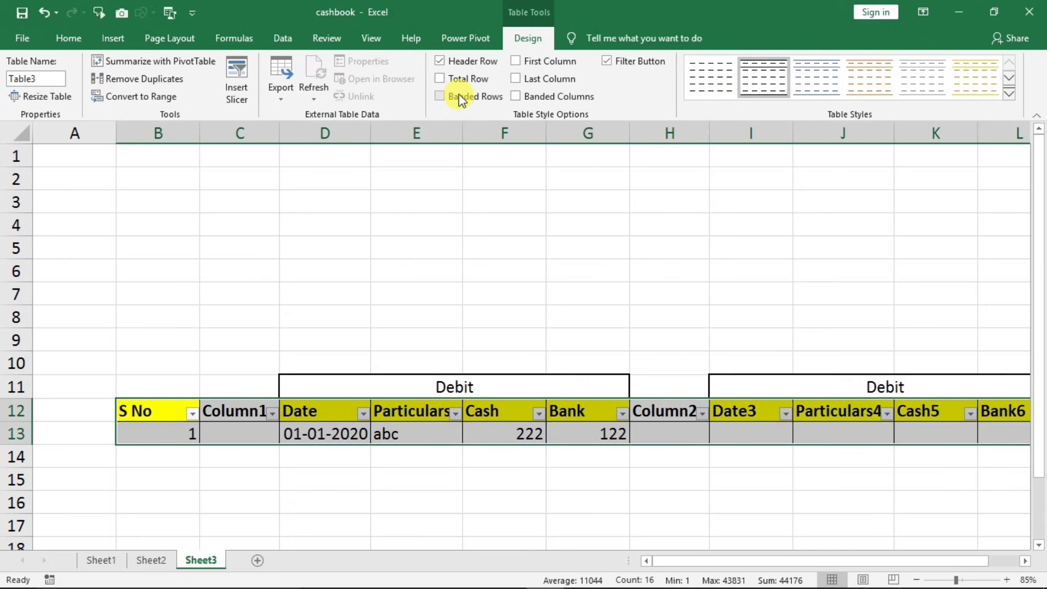
pyautogui.click(336, 455)
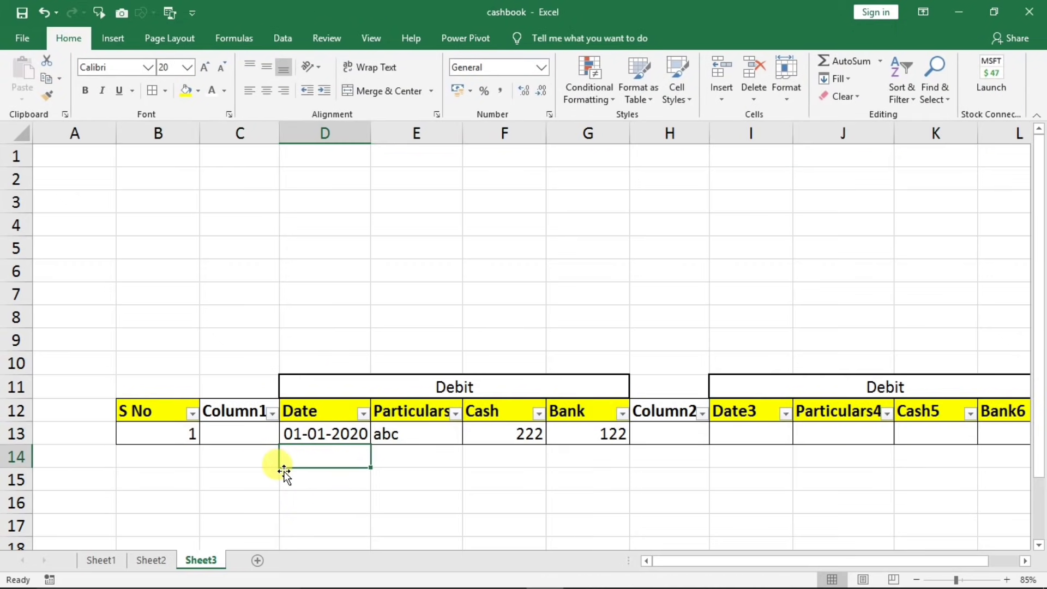
# - Turn off the filter buttons on the table's header row
pyautogui.click(224, 412)
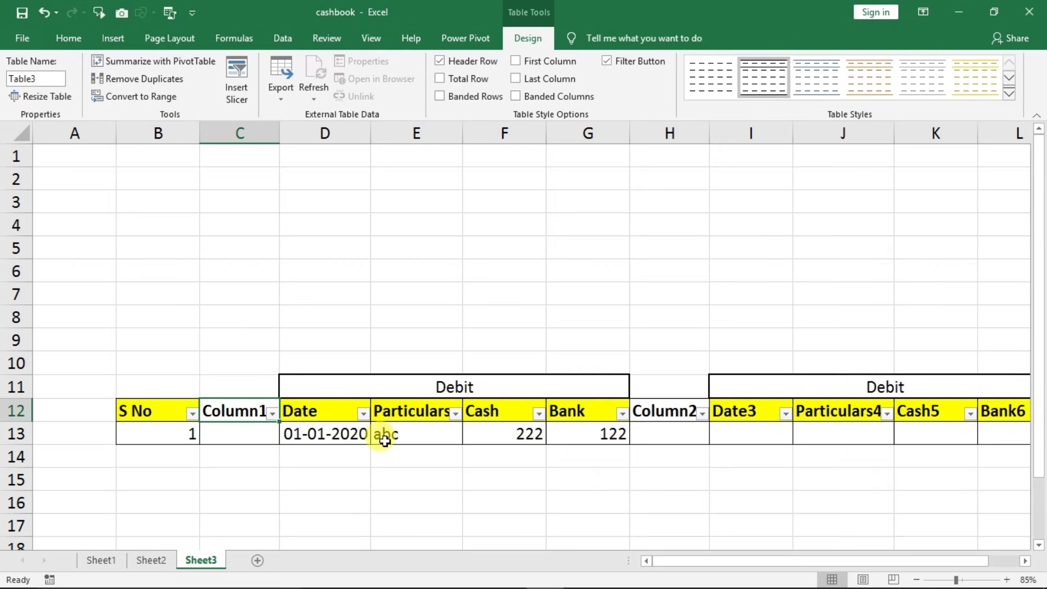
pyautogui.click(303, 417)
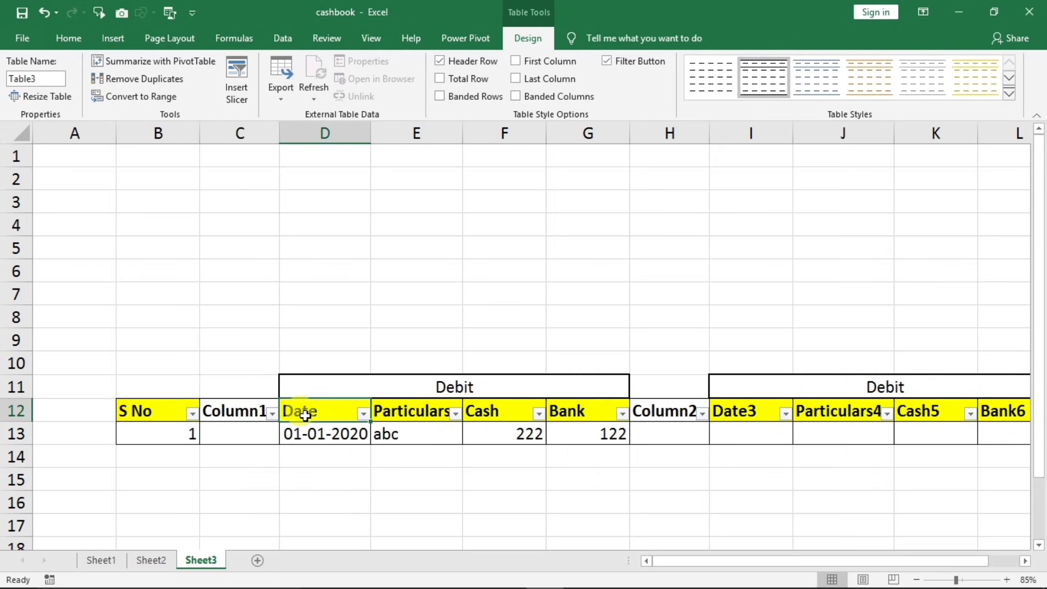
pyautogui.click(284, 37)
pyautogui.click(487, 82)
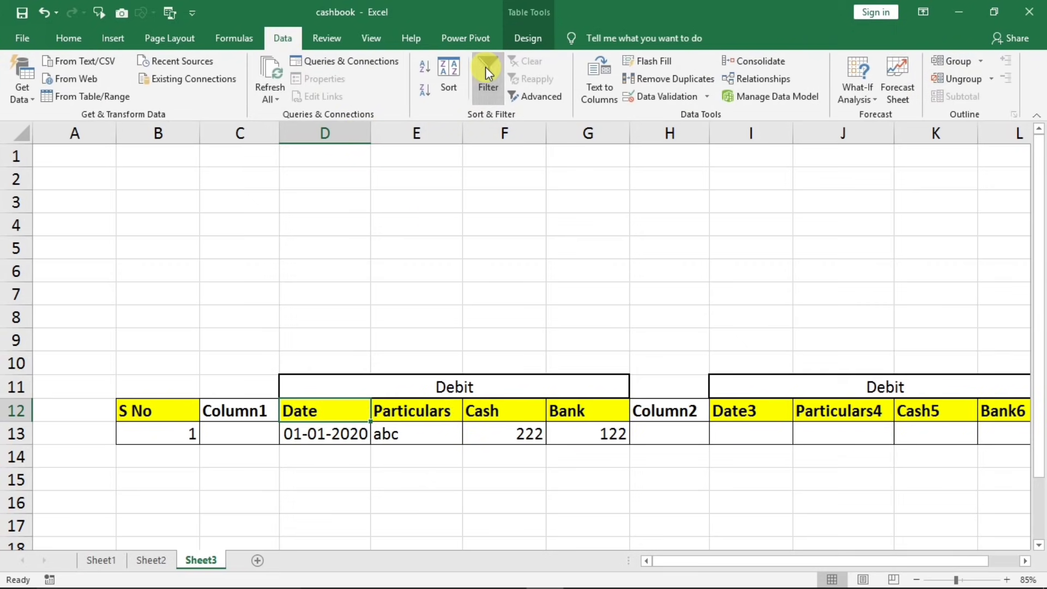
# - Try to clear the Column1 header text in C12
pyautogui.click(289, 430)
pyautogui.click(240, 434)
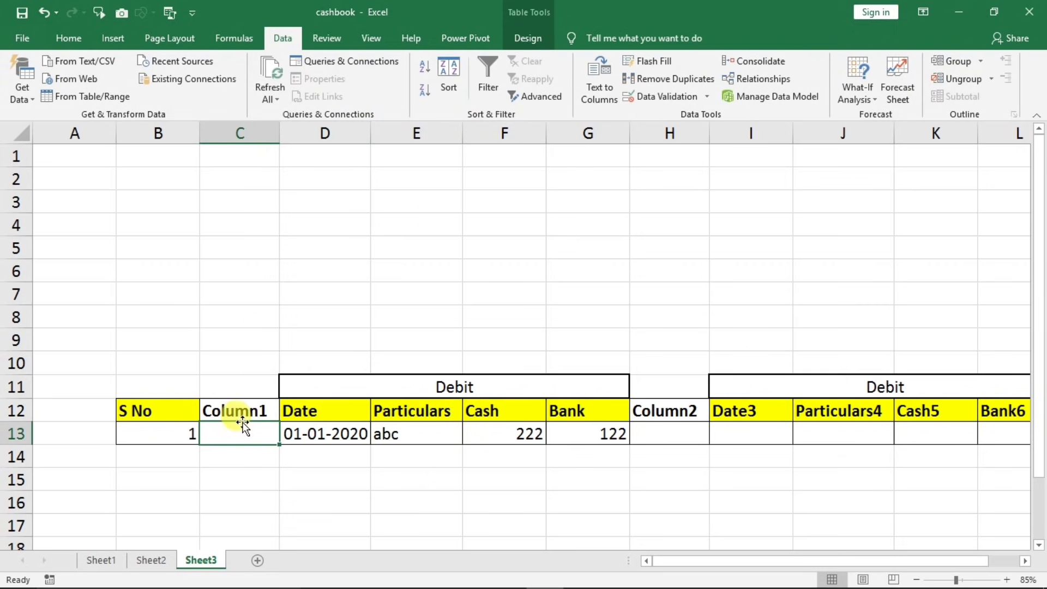
pyautogui.click(240, 416)
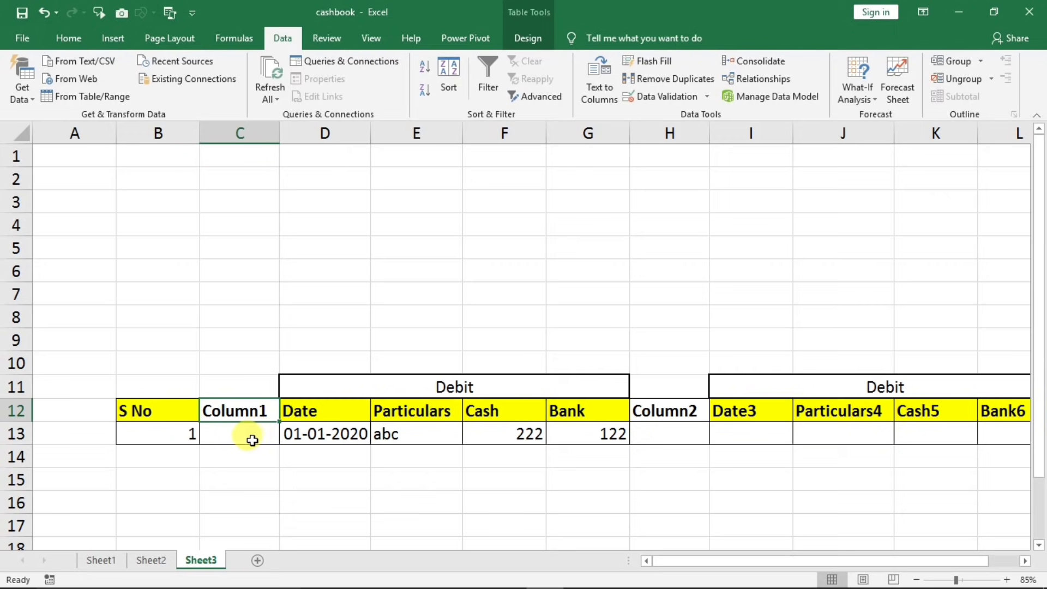
pyautogui.doubleClick(242, 410)
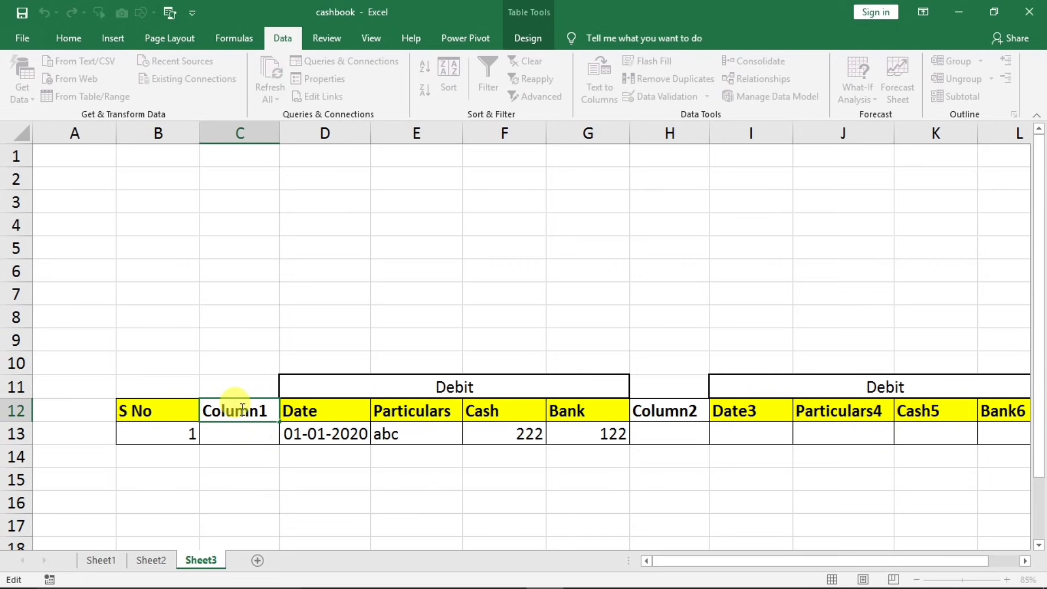
pyautogui.press('BackSpace')
pyautogui.press('BackSpace')
pyautogui.press('BackSpace')
pyautogui.press('BackSpace')
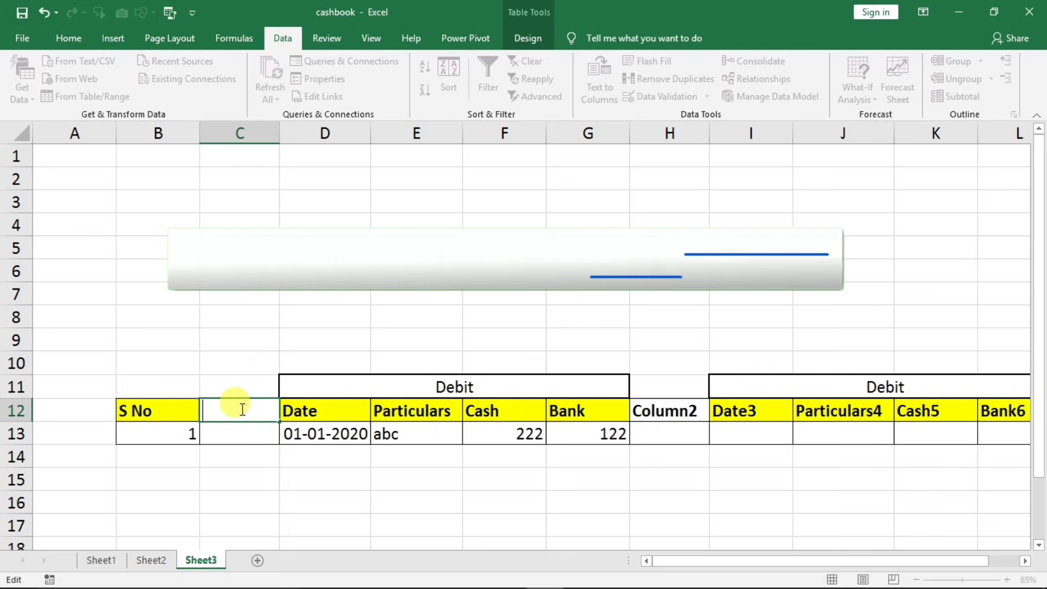
pyautogui.click(245, 432)
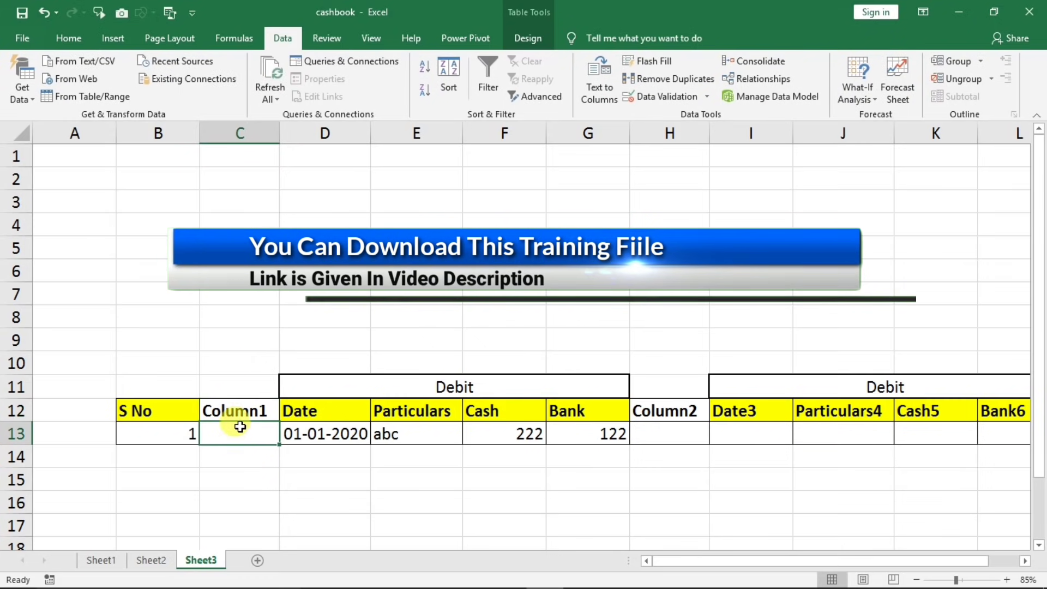
# - Blank out the spacer headers Column1 in C12 and Column2 in H12, using space characters in place of the text
pyautogui.doubleClick(243, 409)
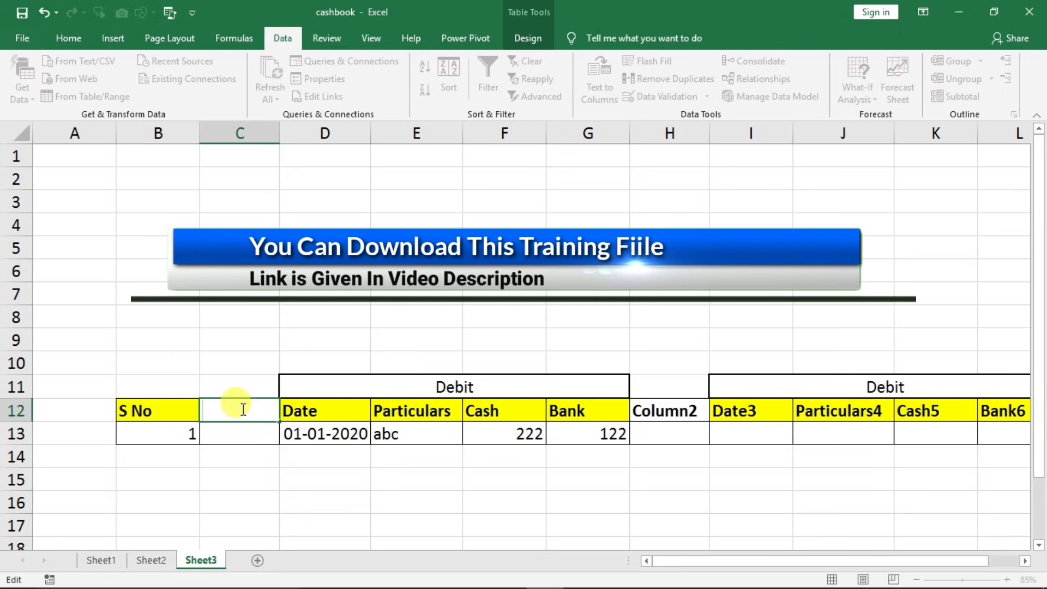
pyautogui.click(277, 455)
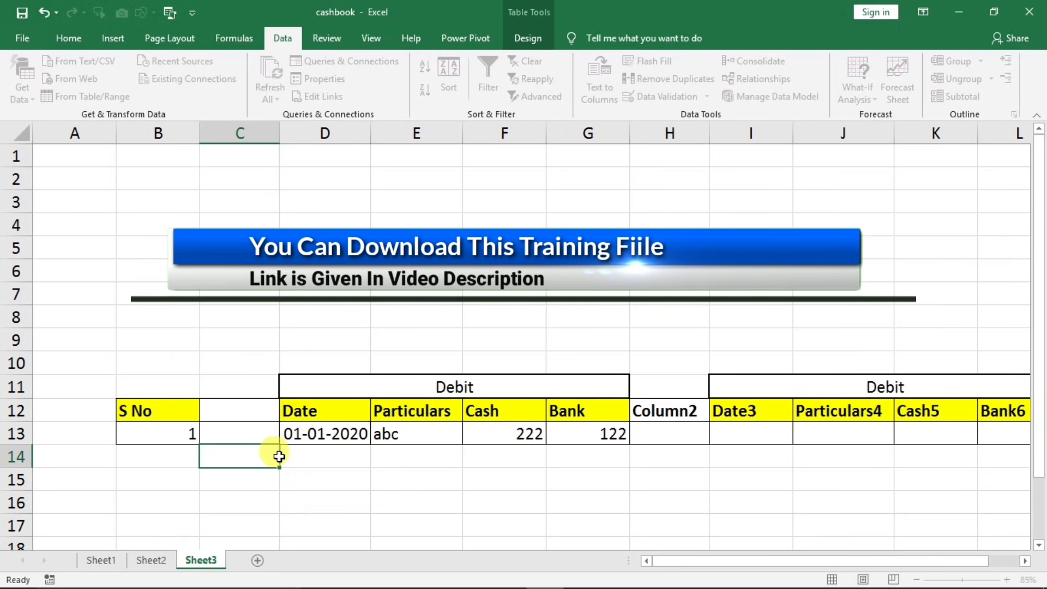
pyautogui.doubleClick(681, 412)
pyautogui.hotkey('ctrl', 'a')
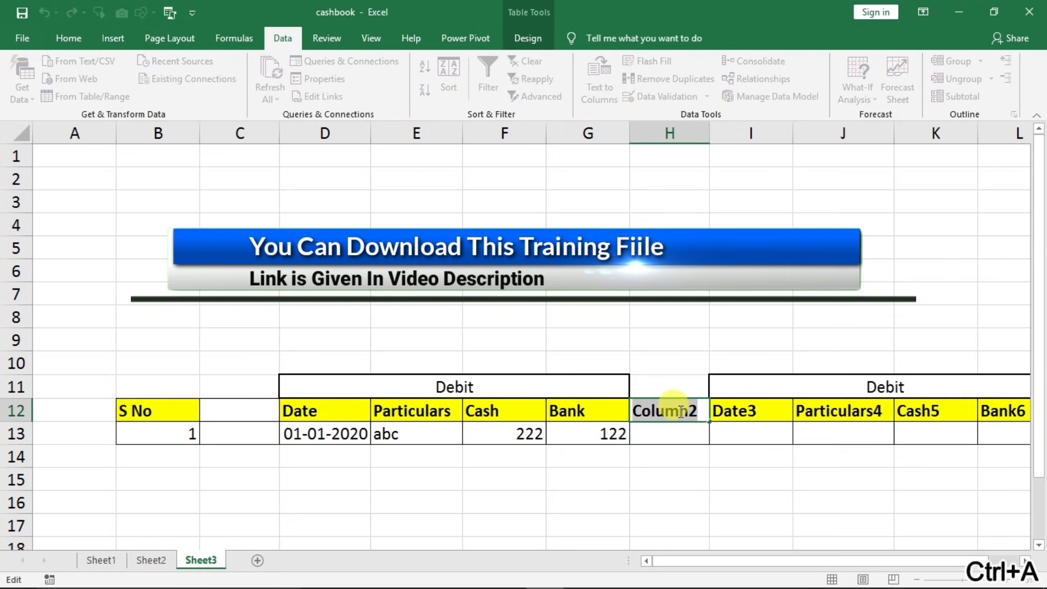
pyautogui.press('Delete')
pyautogui.click(590, 456)
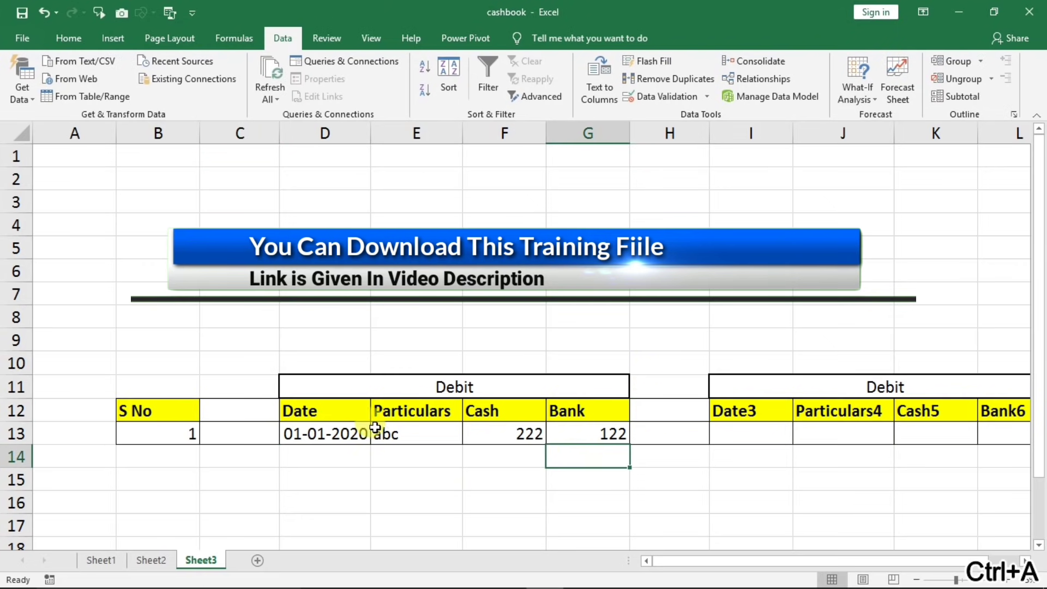
# - Narrow the spacer columns C and H to slim gaps between the table sections
pyautogui.click(266, 413)
pyautogui.moveTo(279, 139); pyautogui.dragTo(223, 140)
pyautogui.click(637, 140)
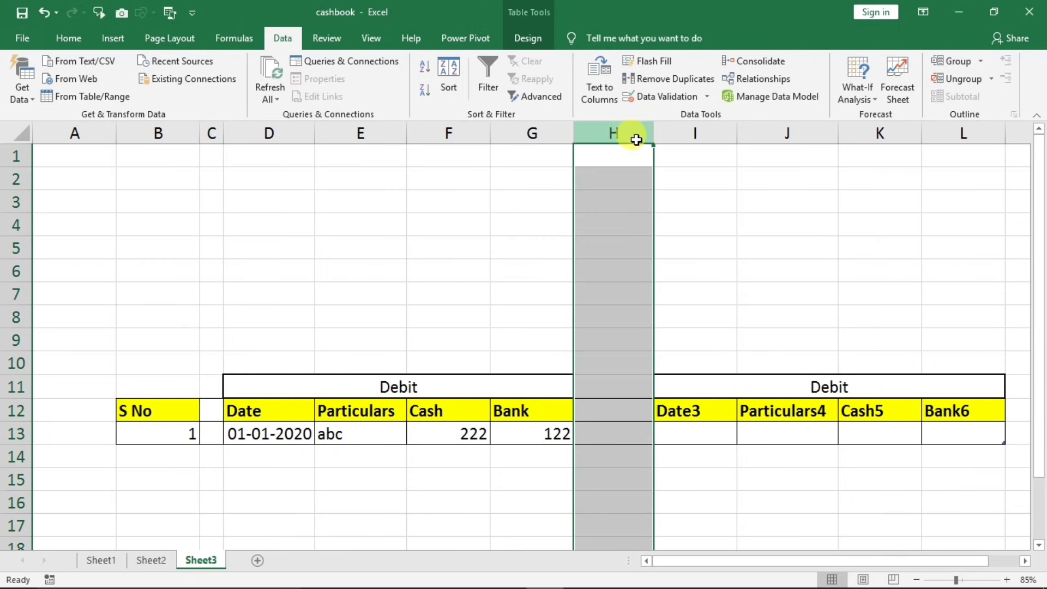
pyautogui.moveTo(652, 138); pyautogui.dragTo(603, 139)
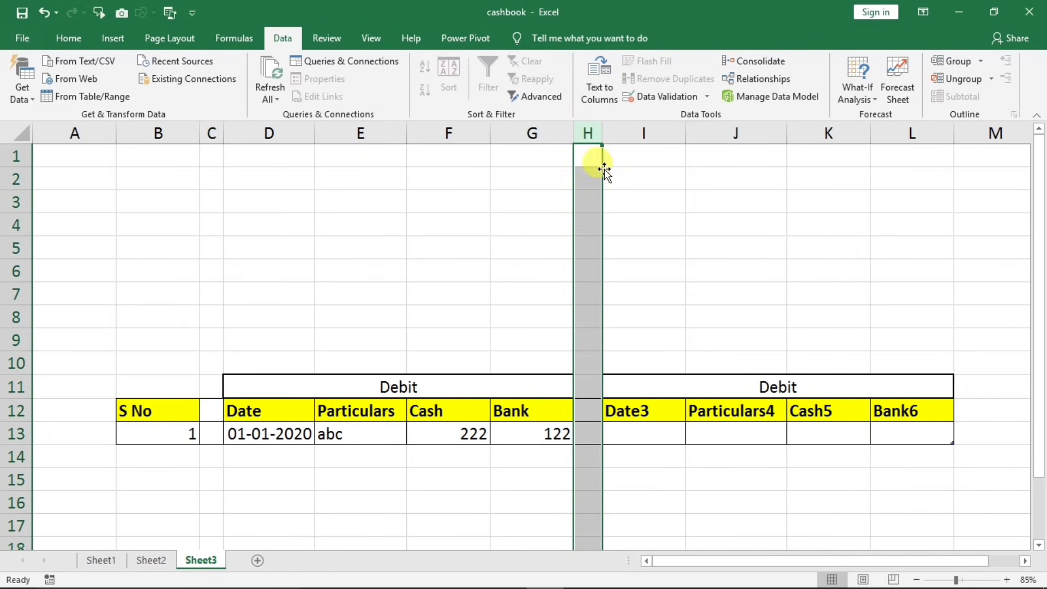
pyautogui.click(452, 427)
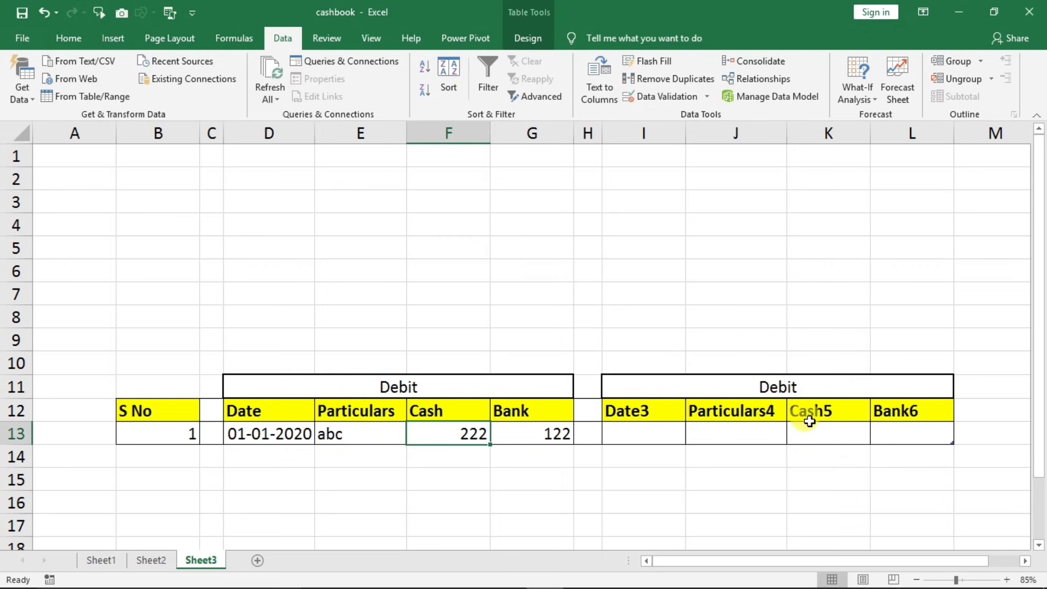
# - Rename the second date header in I12 as Date2
pyautogui.click(283, 414)
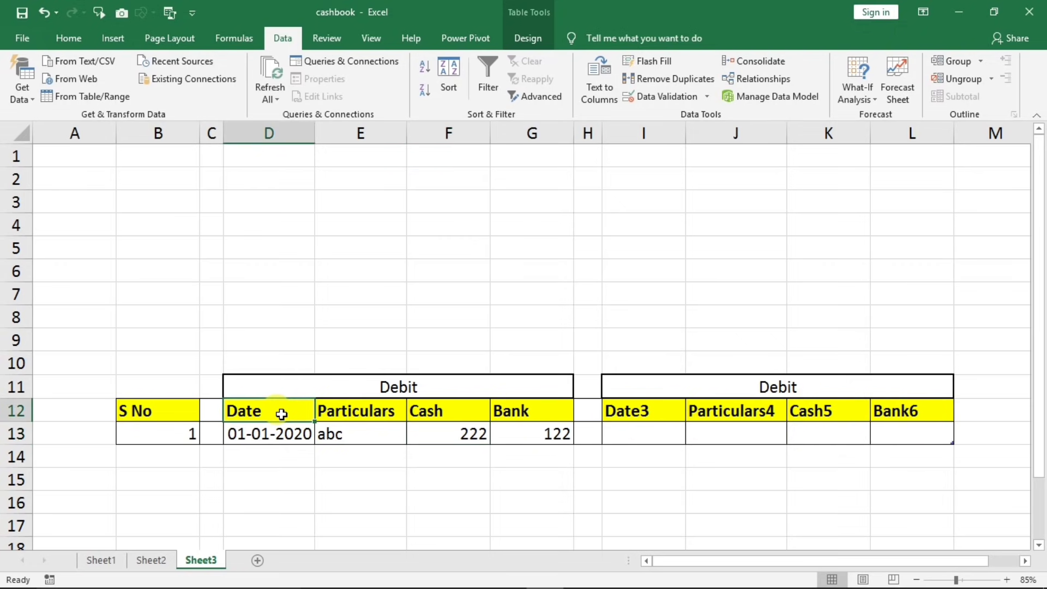
pyautogui.click(659, 412)
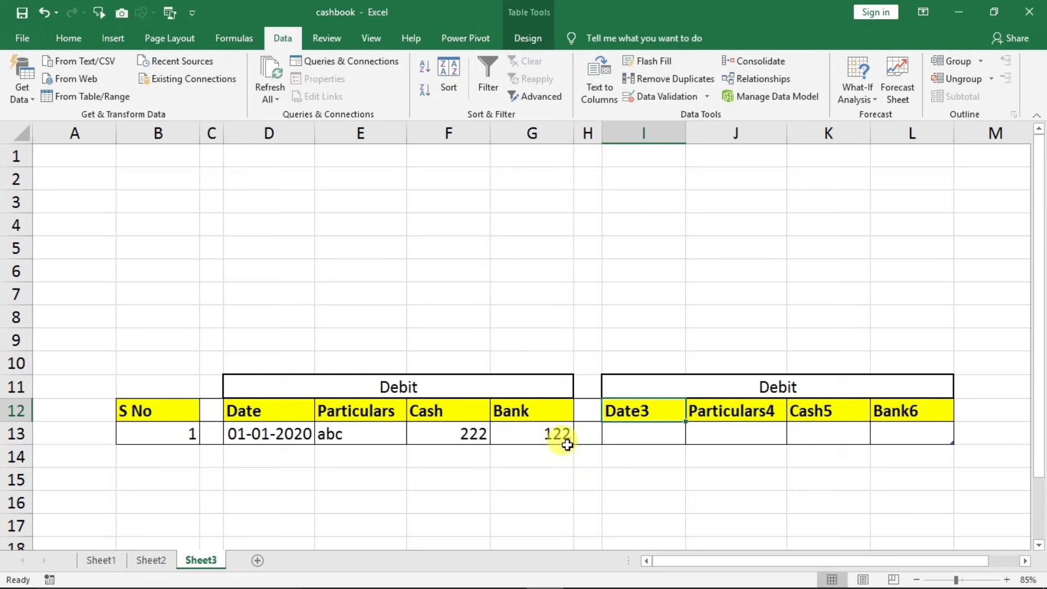
pyautogui.doubleClick(655, 413)
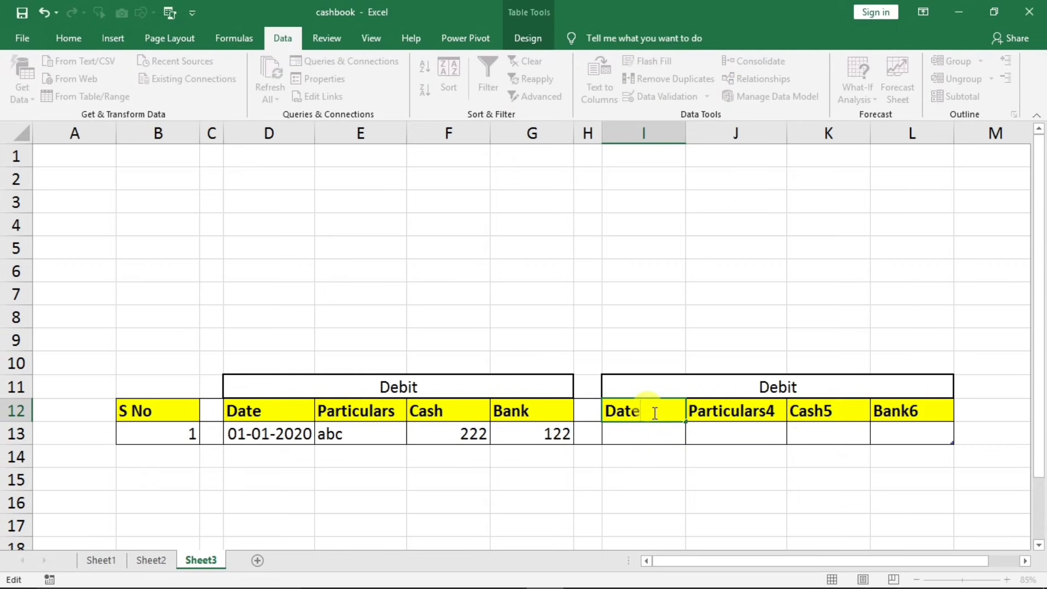
pyautogui.write('2')
pyautogui.press('Return')
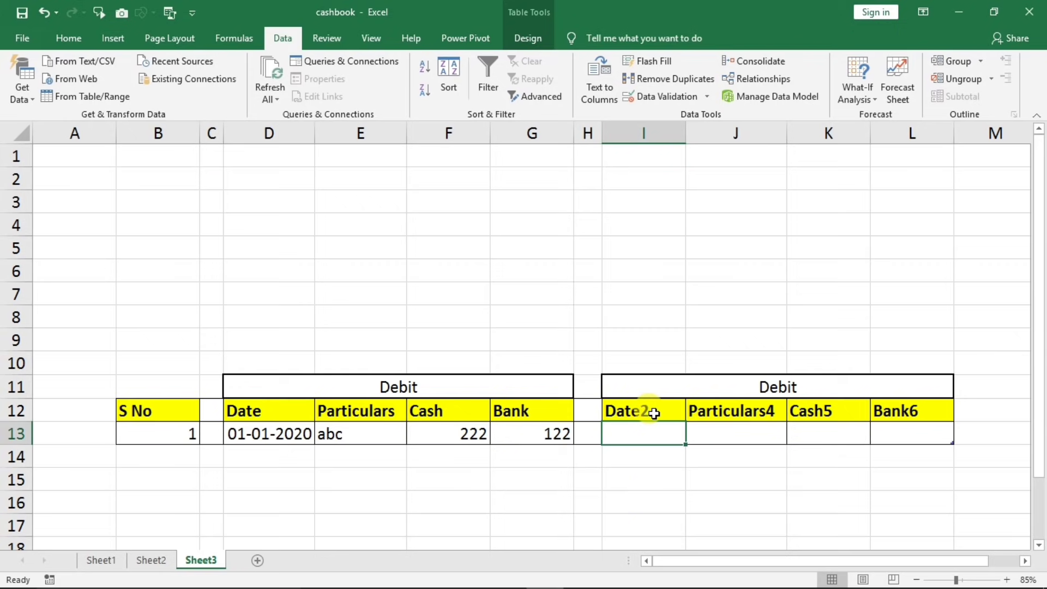
# - Rename header I12 as Date and header J12 as Particulars, each with a trailing space instead of a number
pyautogui.doubleClick(272, 415)
pyautogui.doubleClick(658, 410)
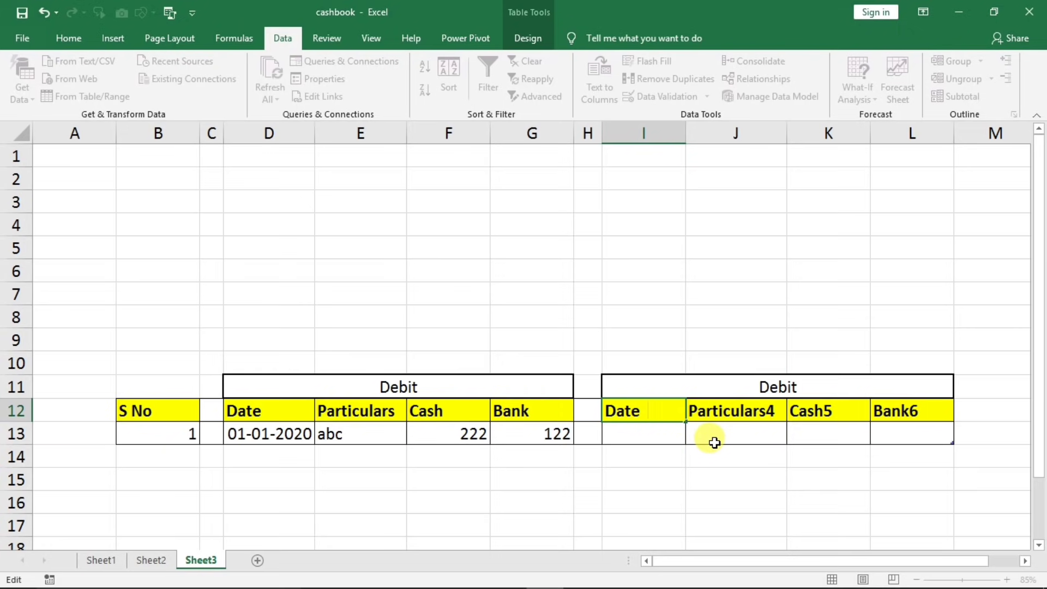
pyautogui.click(743, 409)
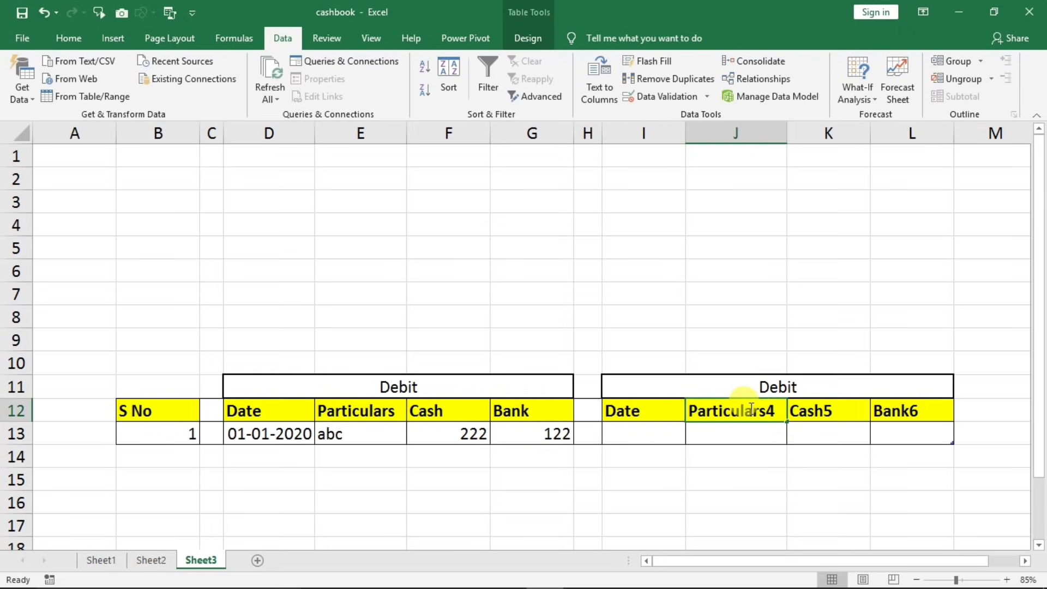
pyautogui.doubleClick(754, 414)
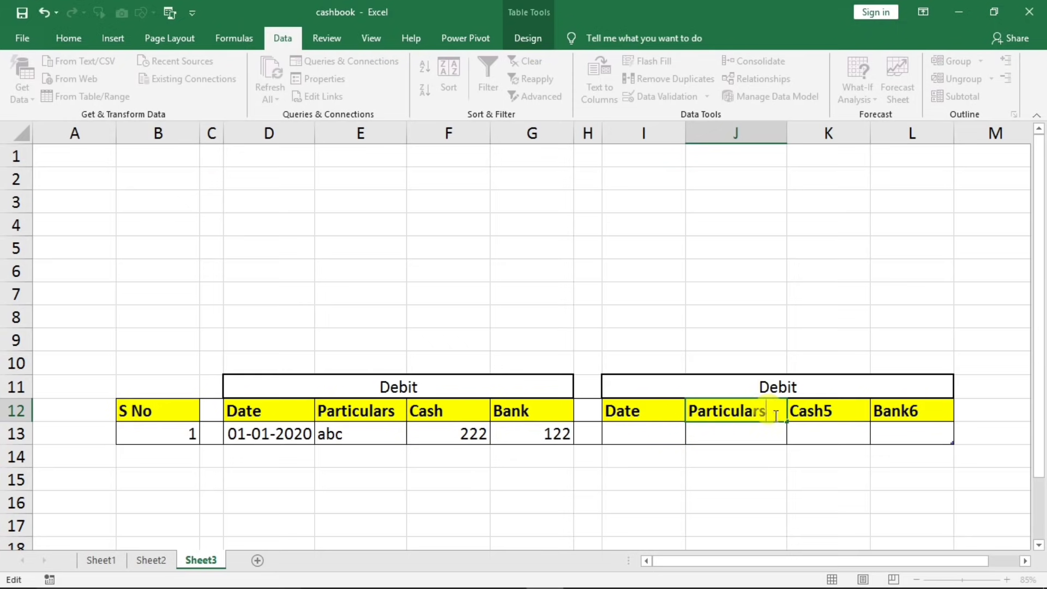
pyautogui.write('2')
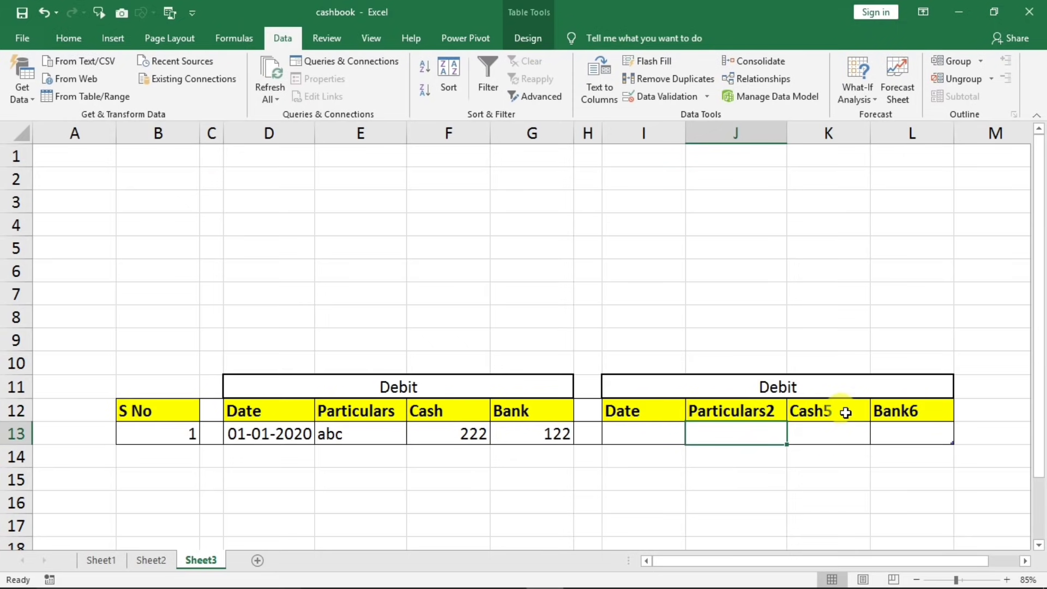
pyautogui.doubleClick(806, 410)
pyautogui.doubleClick(761, 415)
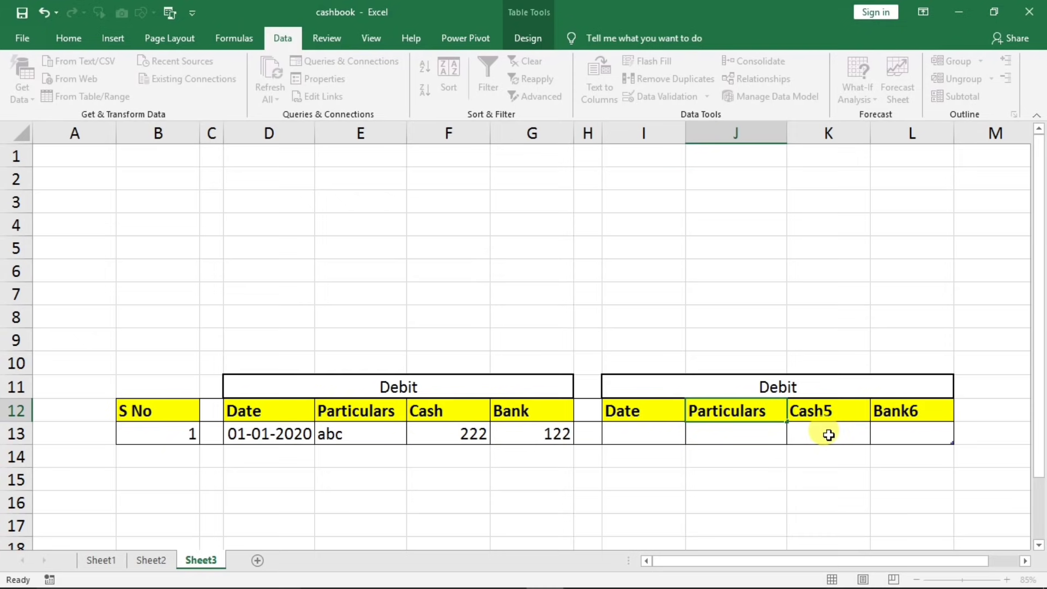
# - Rename header K12 as Cash and header L12 as Bank, replacing each number with a trailing space
pyautogui.click(825, 418)
pyautogui.doubleClick(838, 414)
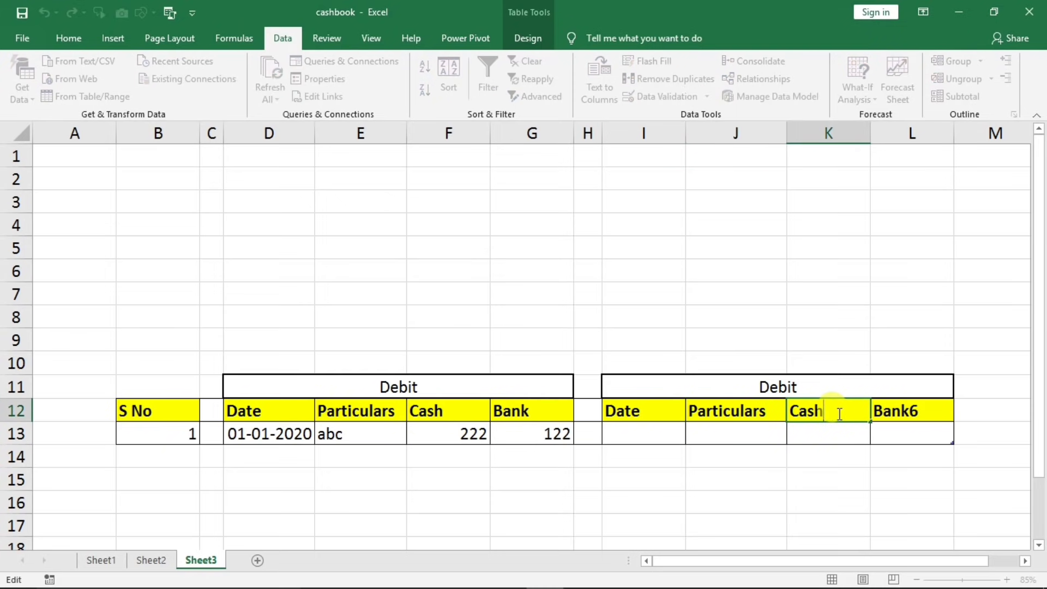
pyautogui.press('Return')
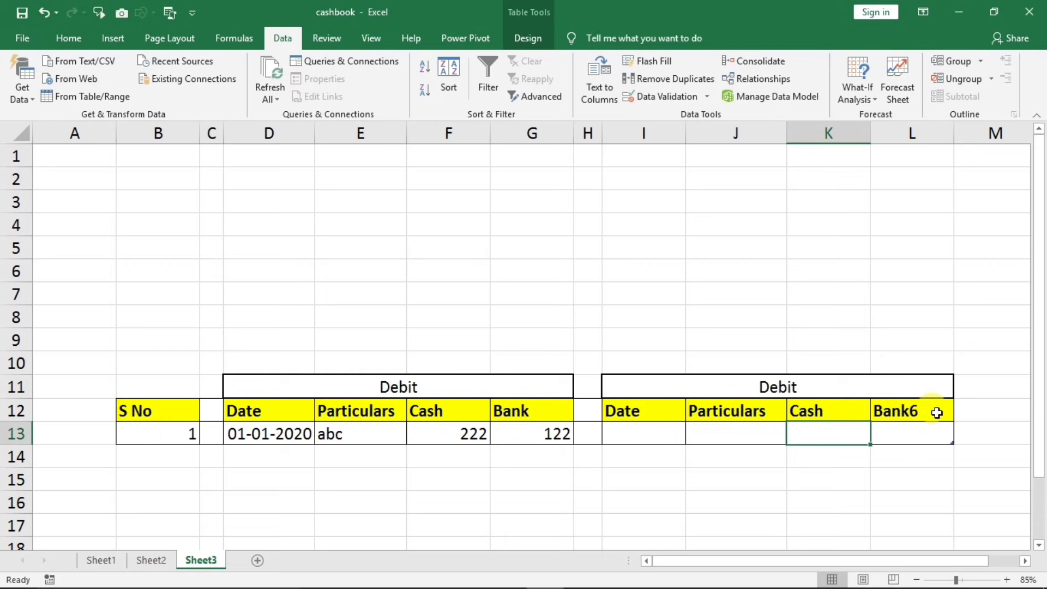
pyautogui.doubleClick(936, 411)
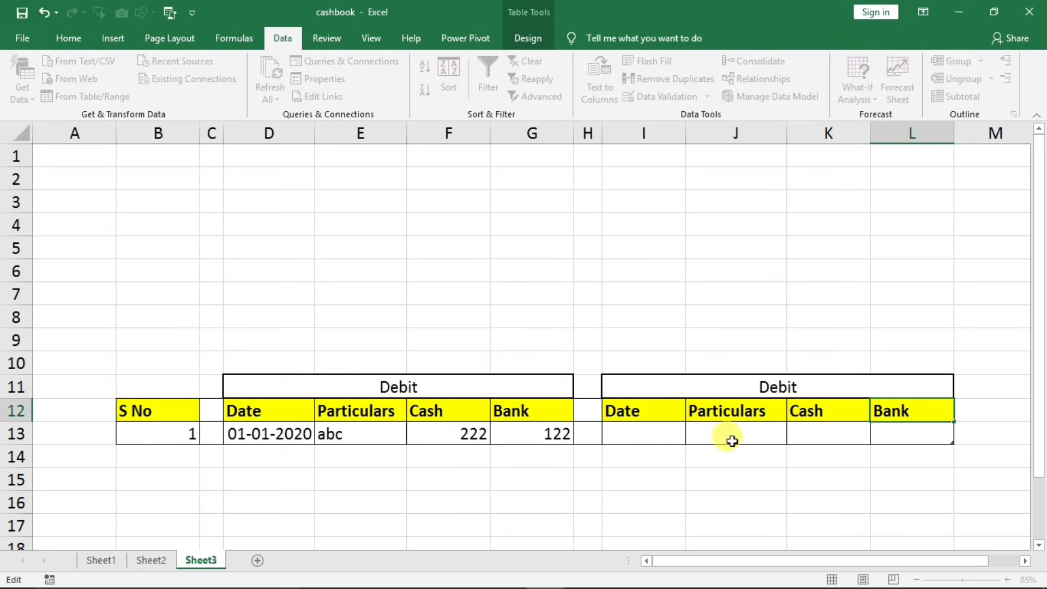
pyautogui.click(364, 410)
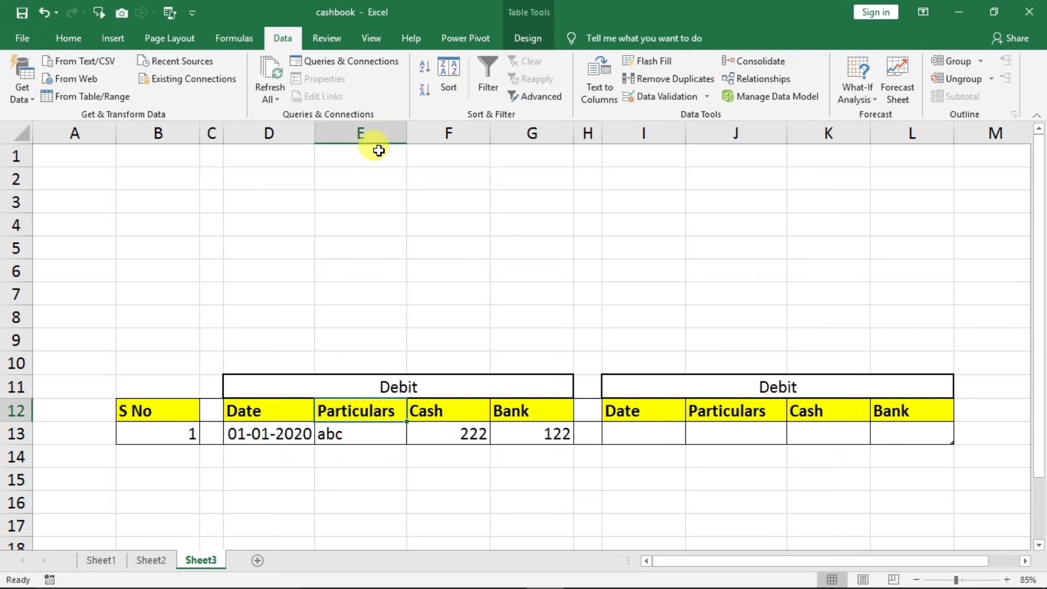
# - Widen both Particulars columns, E and J, together to the same width
pyautogui.click(361, 134)
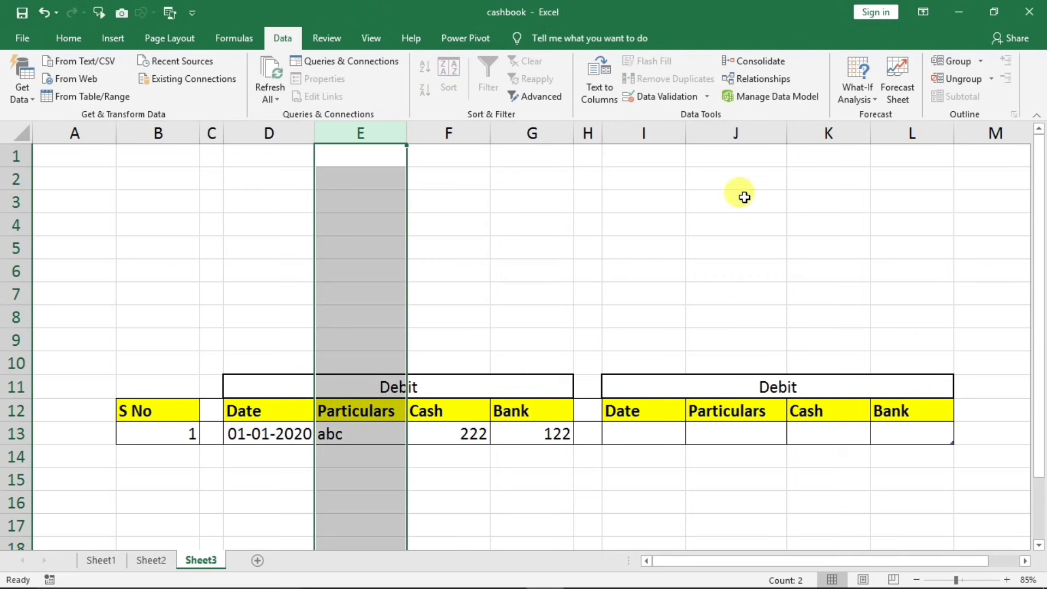
pyautogui.keyDown('ctrl'); pyautogui.click(738, 133); pyautogui.keyUp('ctrl')
pyautogui.moveTo(787, 133); pyautogui.dragTo(819, 138)
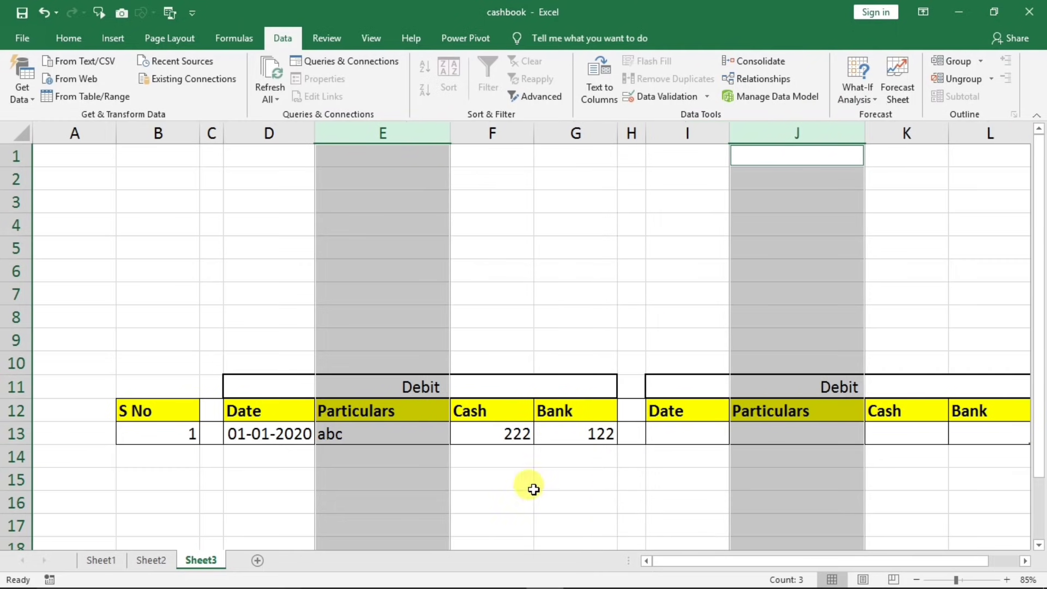
pyautogui.moveTo(450, 133); pyautogui.dragTo(453, 133)
pyautogui.click(328, 434)
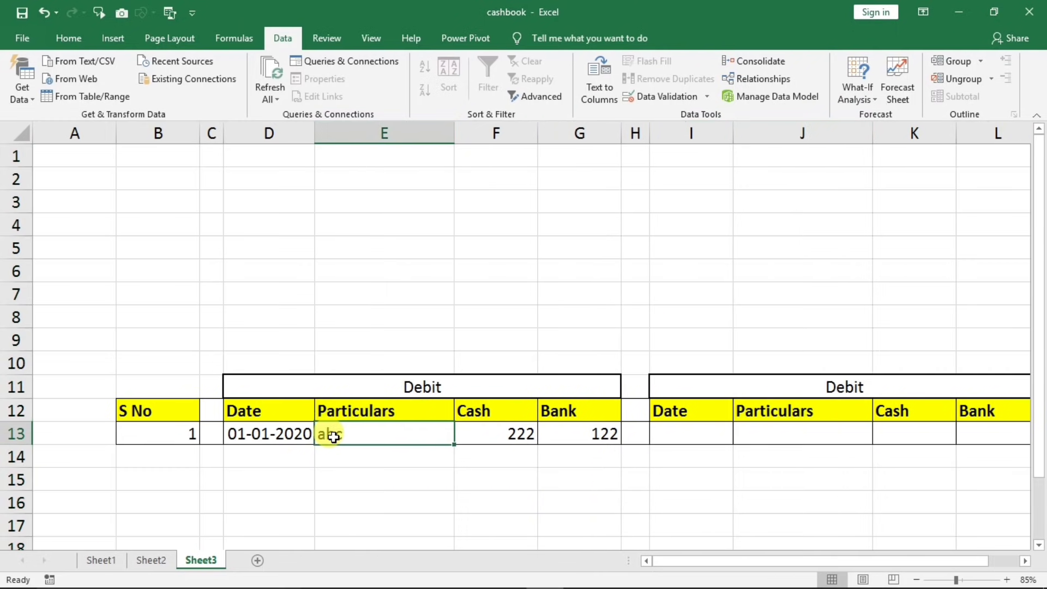
# - Widen both Date columns, D and I, together to the same width
pyautogui.click(297, 439)
pyautogui.click(257, 129)
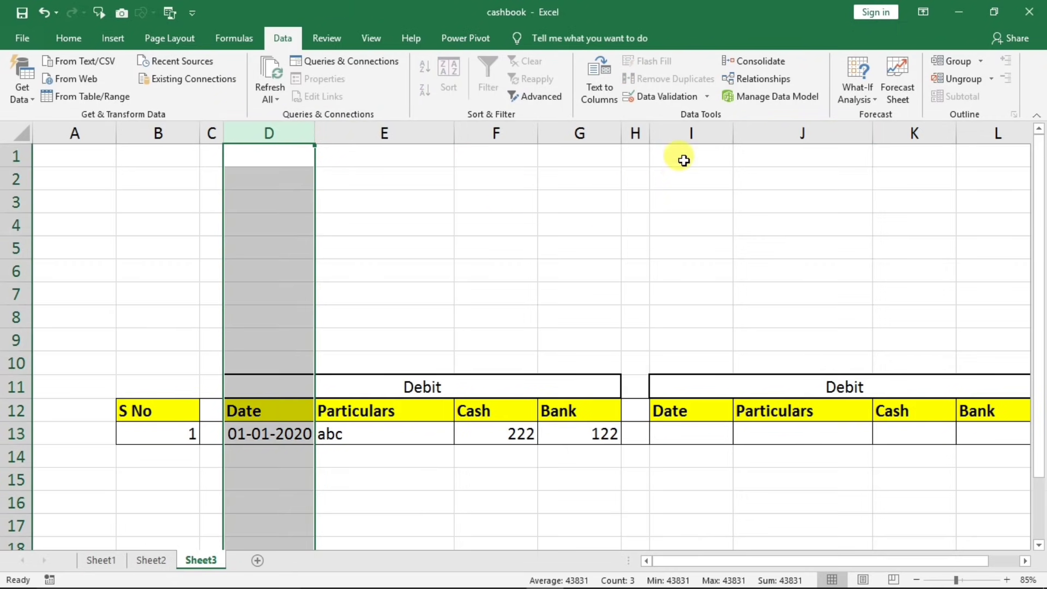
pyautogui.keyDown('ctrl'); pyautogui.click(660, 133); pyautogui.keyUp('ctrl')
pyautogui.moveTo(731, 131); pyautogui.dragTo(743, 133)
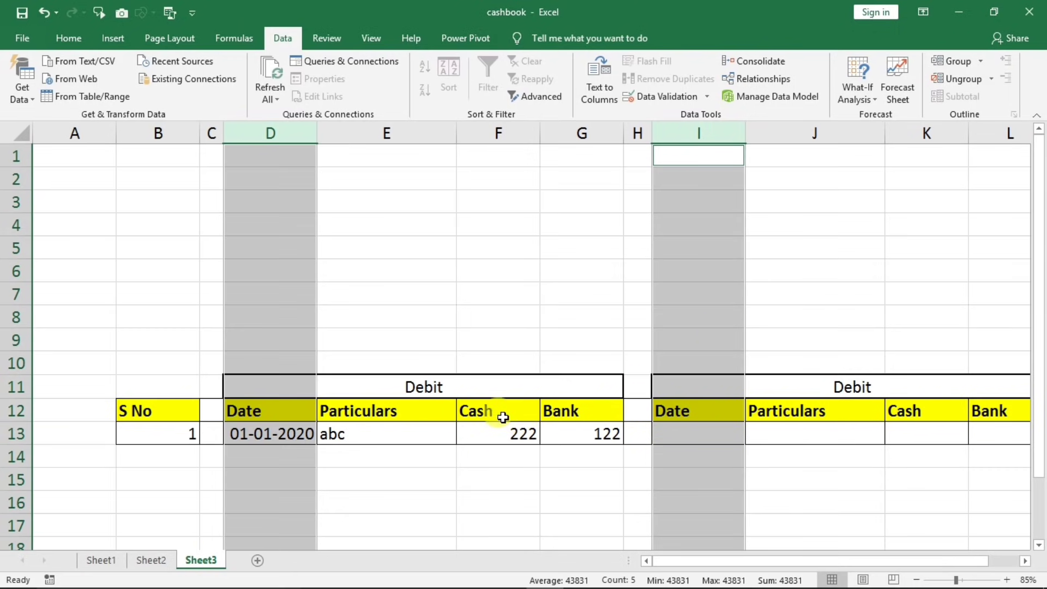
pyautogui.moveTo(311, 138); pyautogui.dragTo(328, 135)
# - Apply the custom date format dd-mmm-yy to date cells D13 and I13 and left-align both
pyautogui.click(274, 434)
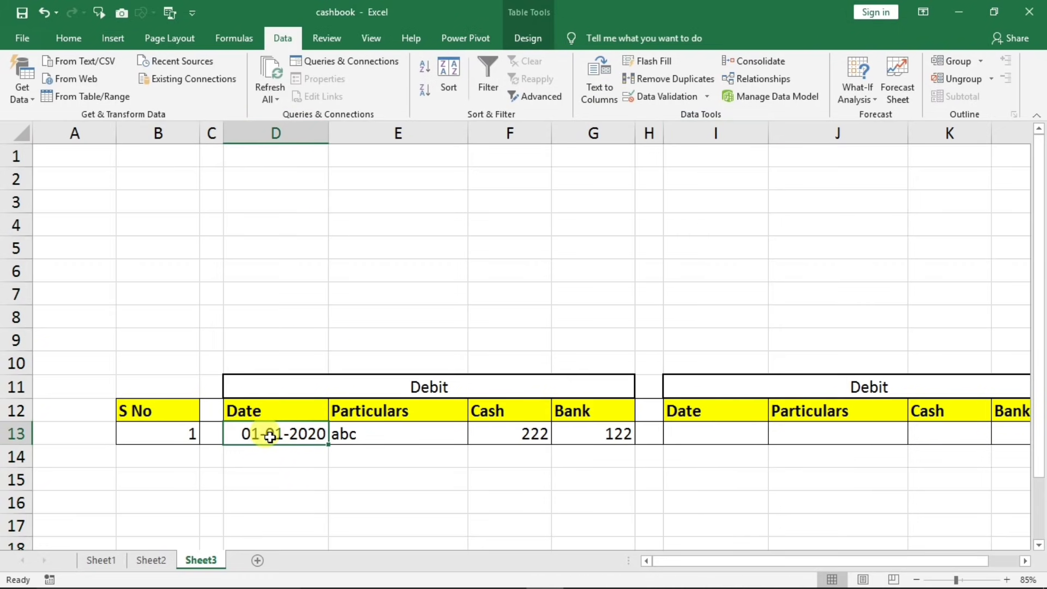
pyautogui.keyDown('ctrl'); pyautogui.click(699, 435); pyautogui.keyUp('ctrl')
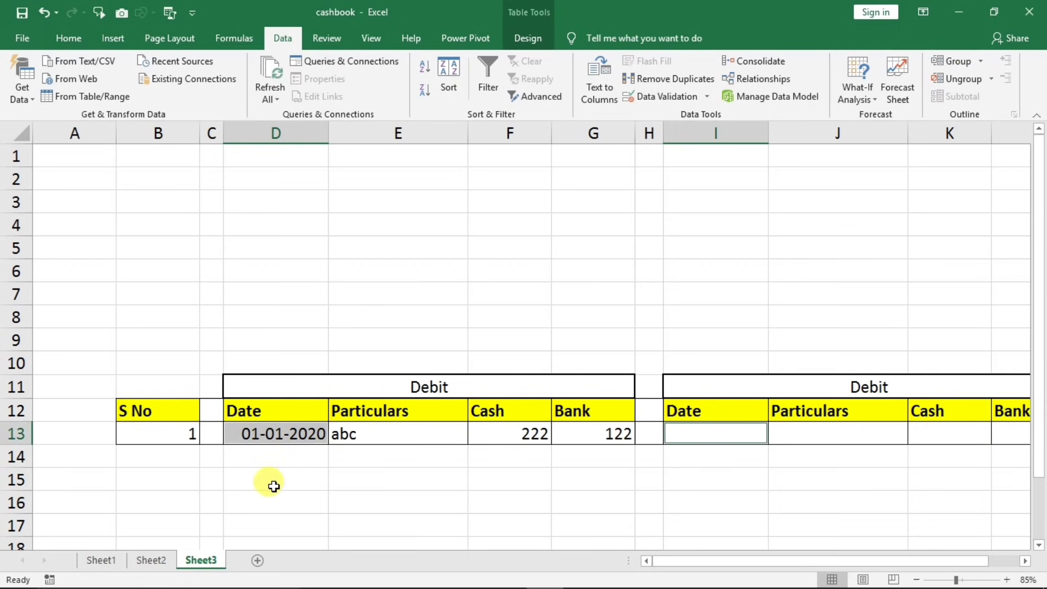
pyautogui.rightClick(264, 433)
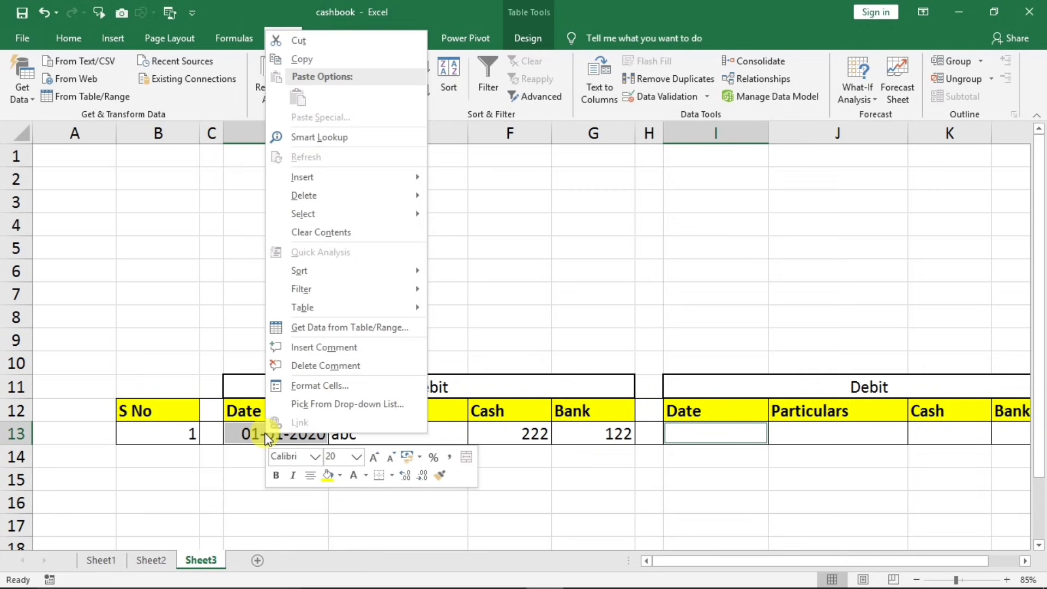
pyautogui.click(317, 385)
pyautogui.click(133, 374)
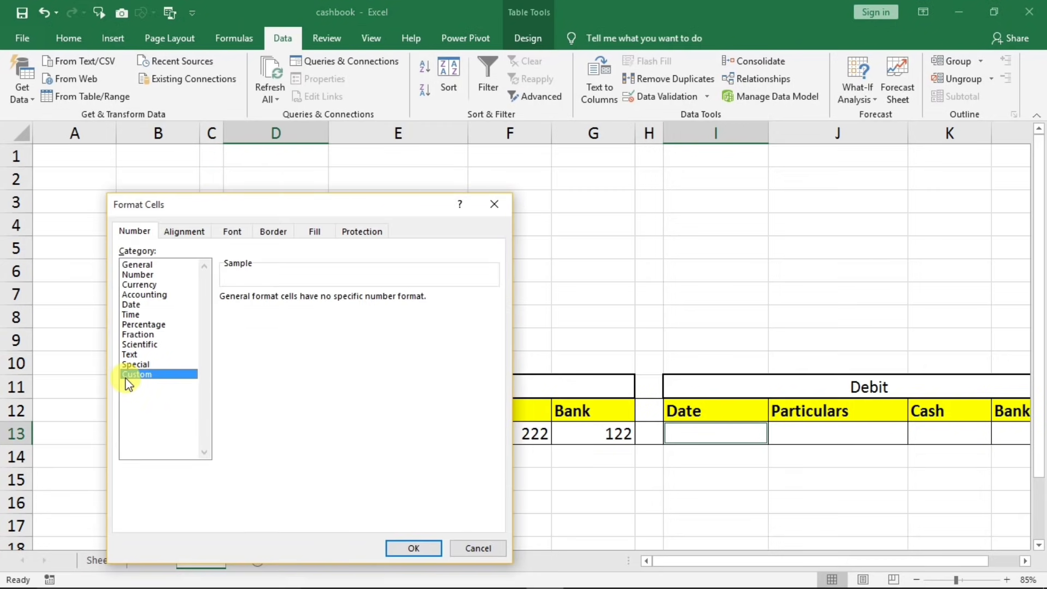
pyautogui.click(292, 374)
pyautogui.scroll(-3, 290, 376)
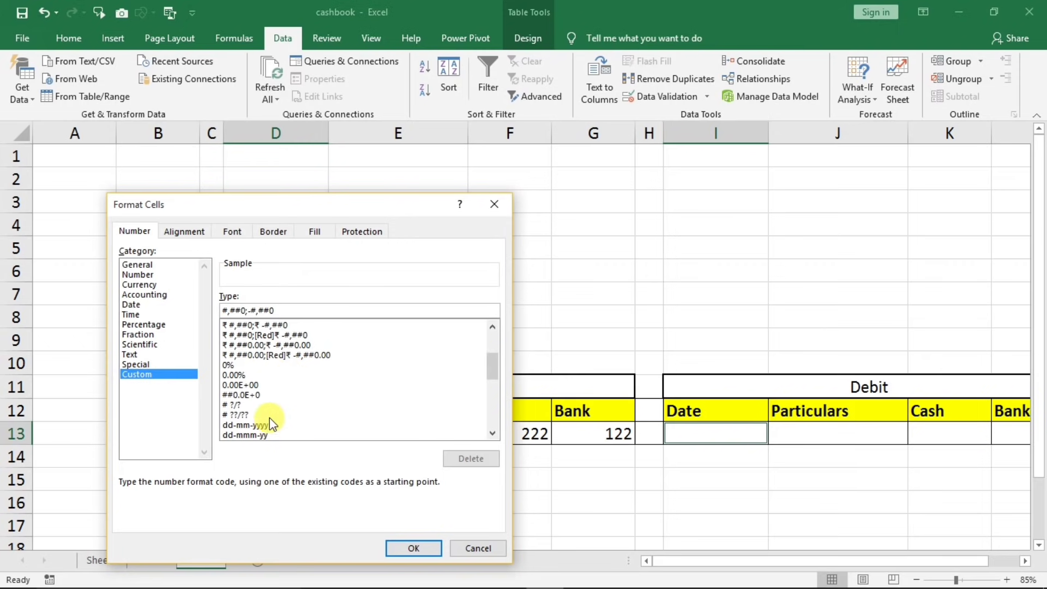
pyautogui.scroll(-1, 268, 420)
pyautogui.click(297, 408)
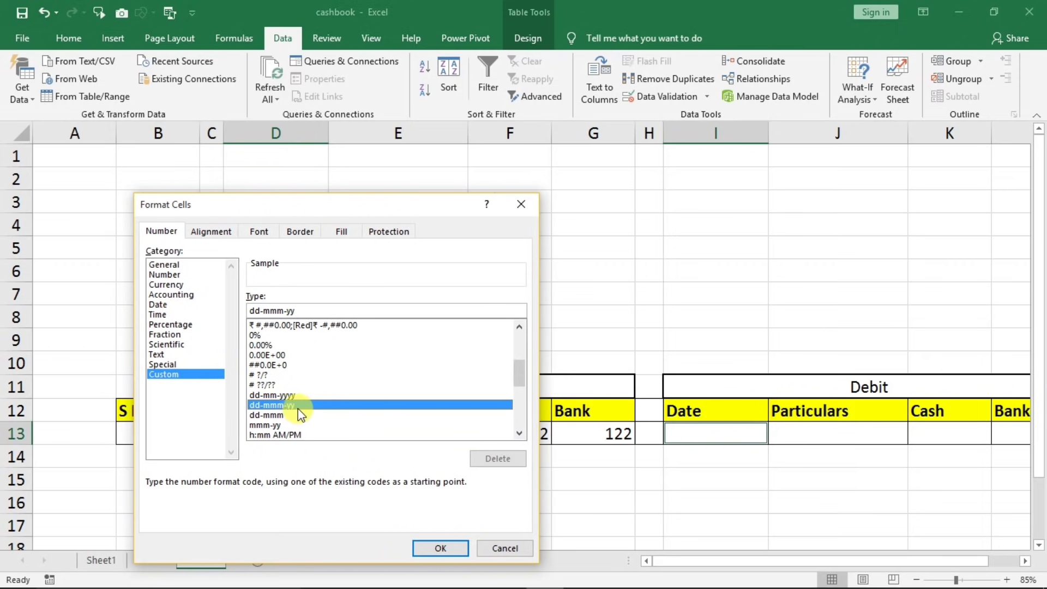
pyautogui.click(431, 548)
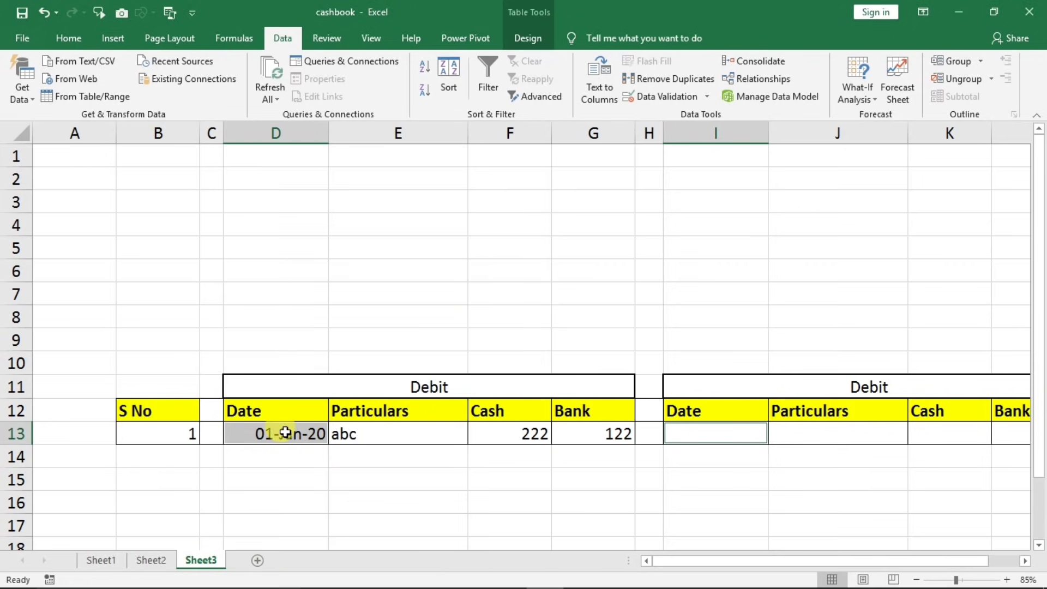
pyautogui.click(68, 39)
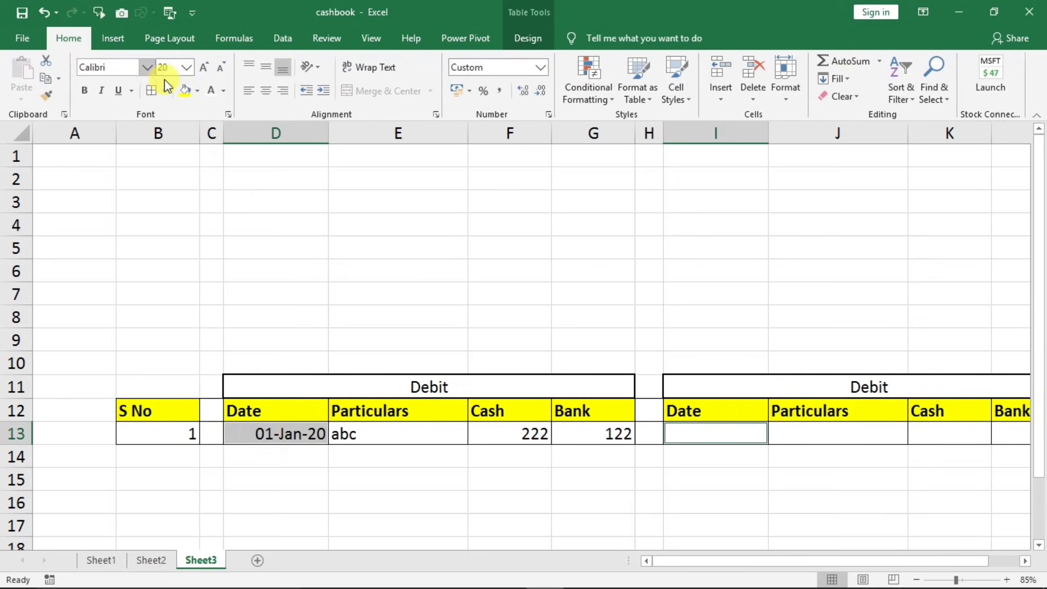
pyautogui.click(252, 92)
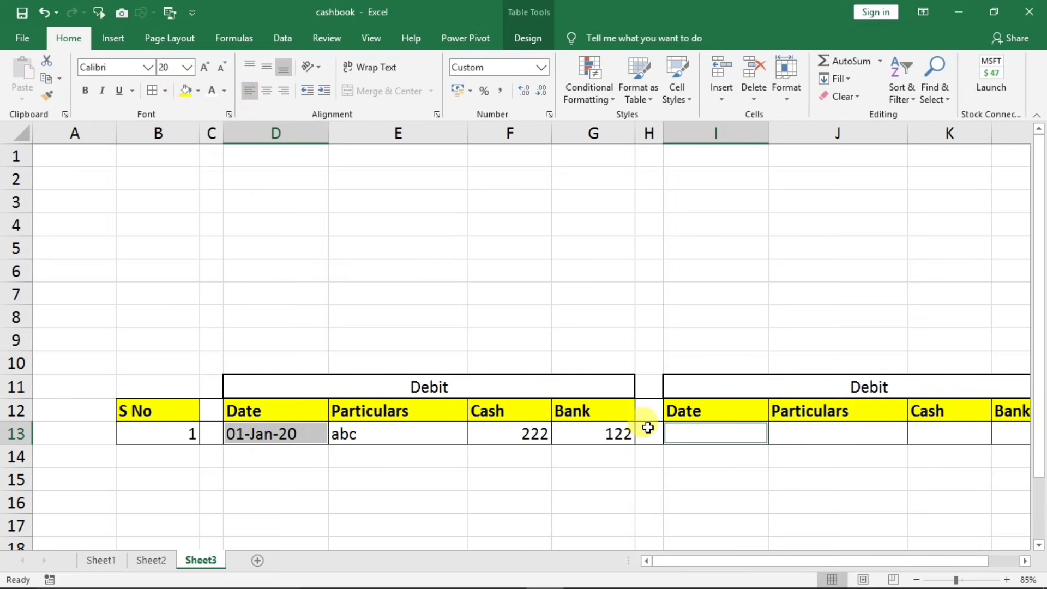
# - Enter the date 1/1/2020 in I13 under the second Date header
pyautogui.click(686, 436)
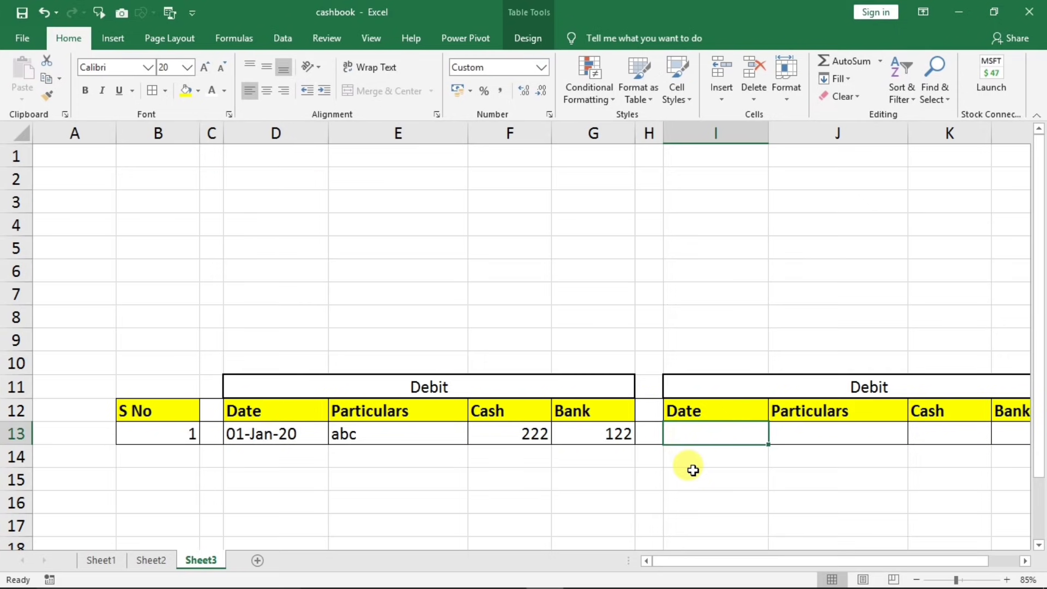
pyautogui.write('1/1')
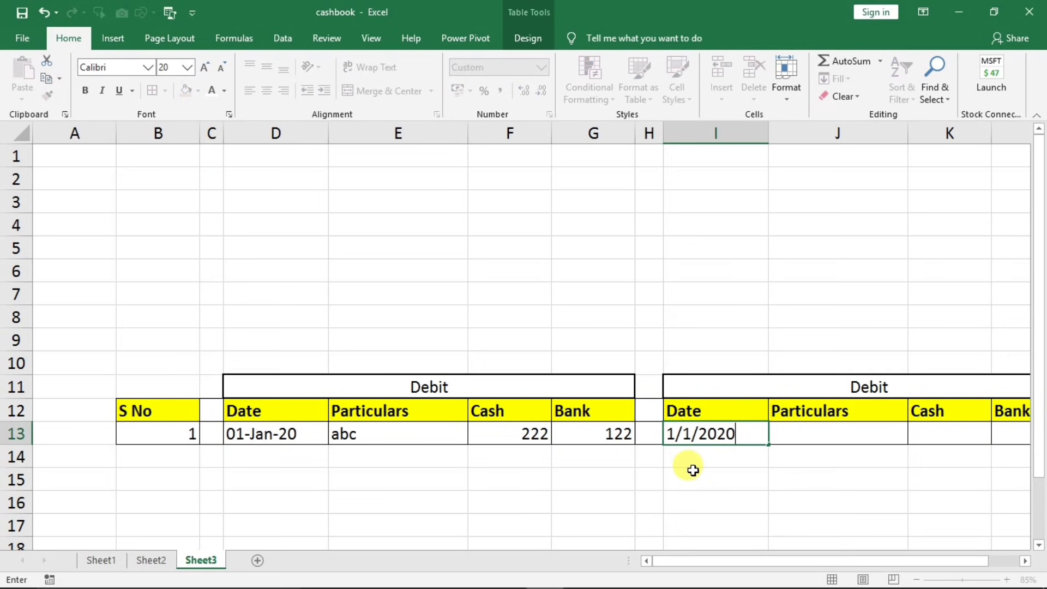
pyautogui.write('/2020')
pyautogui.press('Return')
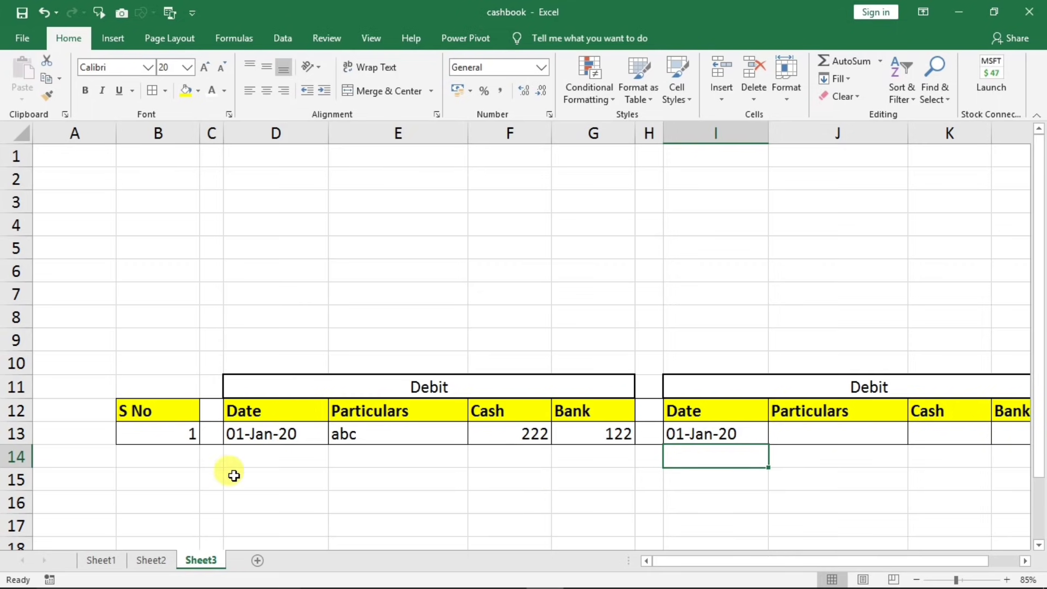
# - Extend the table with a second row by entering the date 1/1/2020 in D14
pyautogui.click(246, 459)
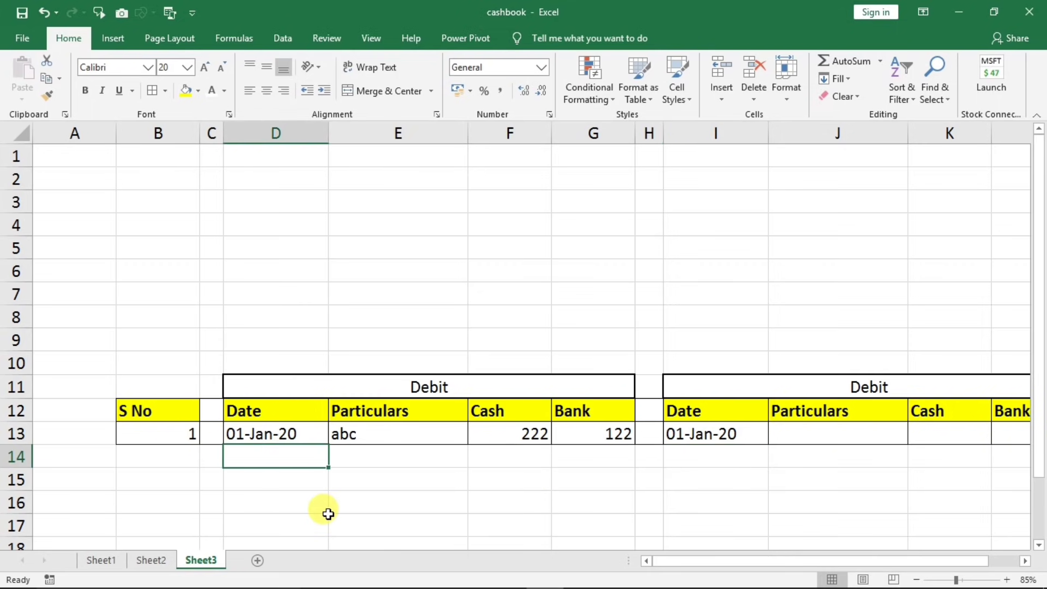
pyautogui.write('1/1/')
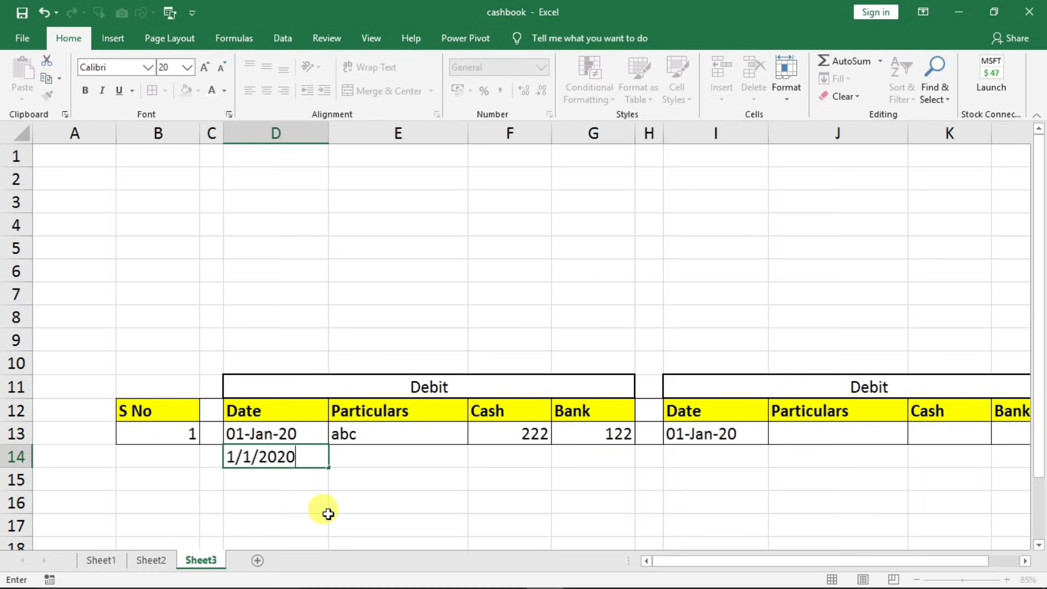
pyautogui.write('2020')
pyautogui.press('Tab')
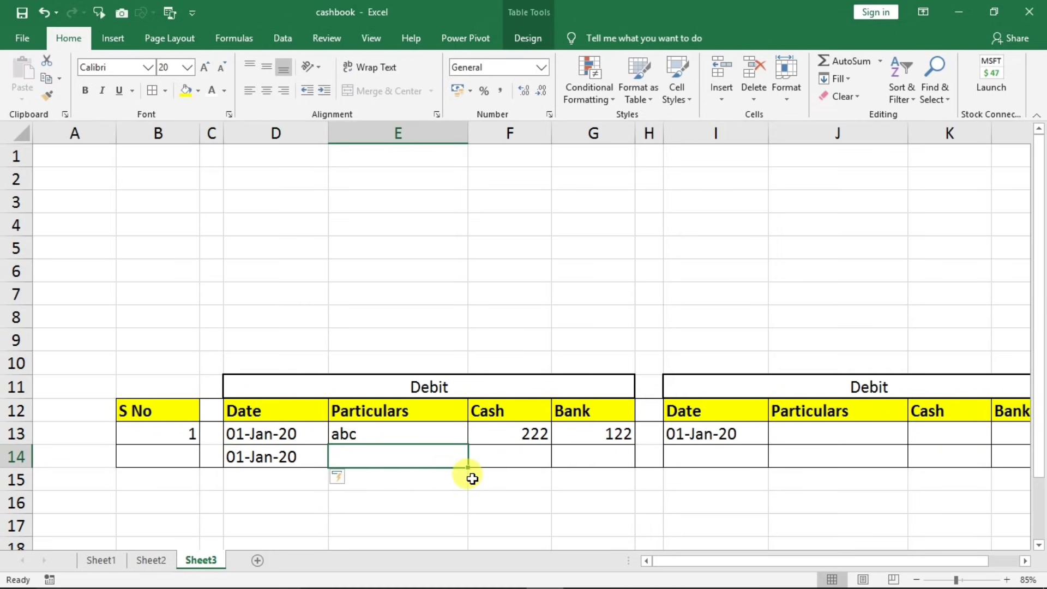
# - Show the formula bar and clear the serial number in B13 under S No
pyautogui.click(172, 440)
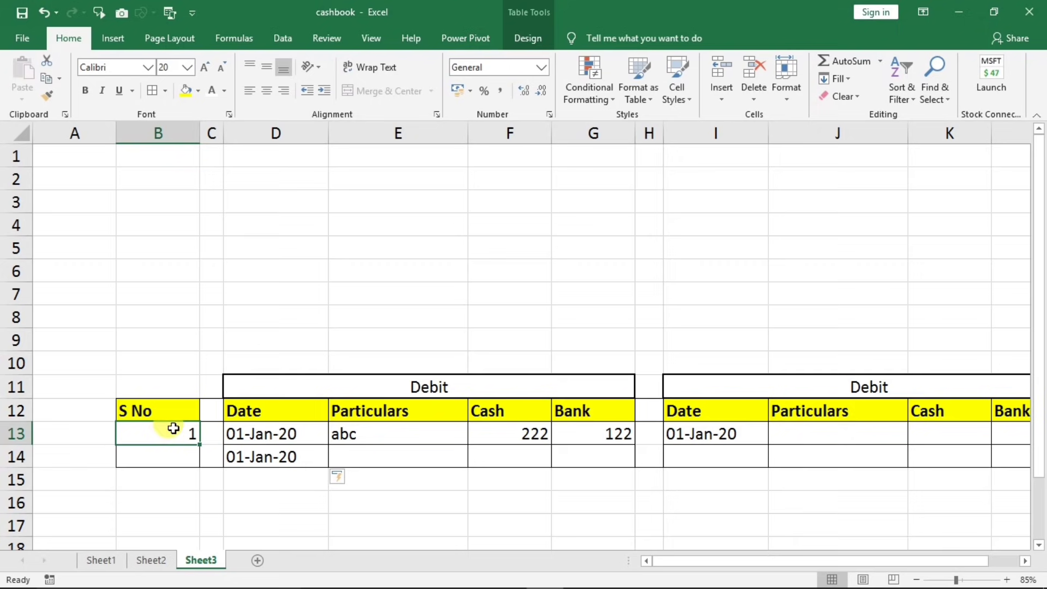
pyautogui.click(381, 37)
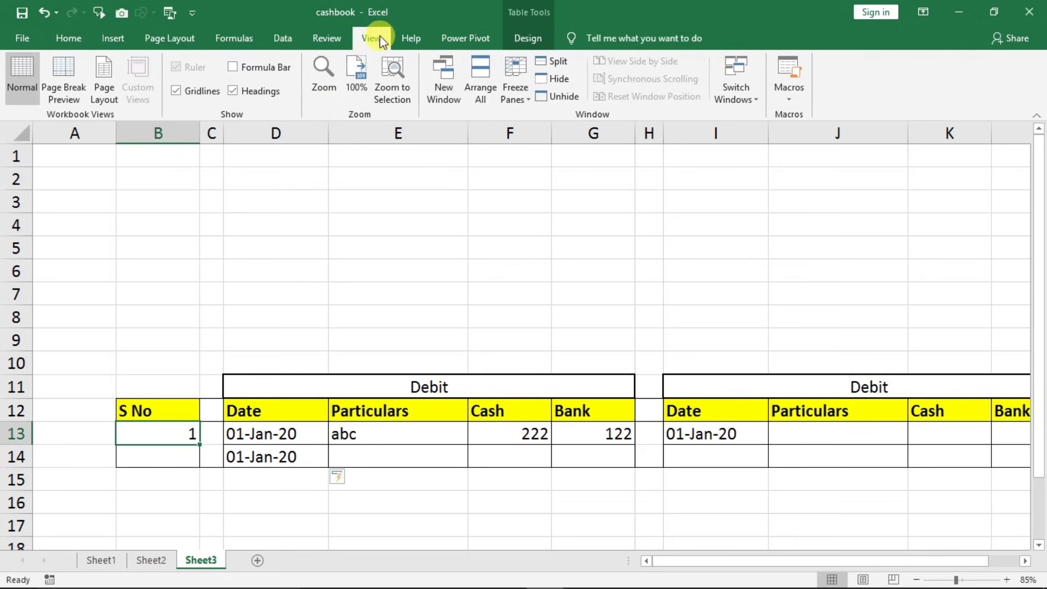
pyautogui.click(258, 69)
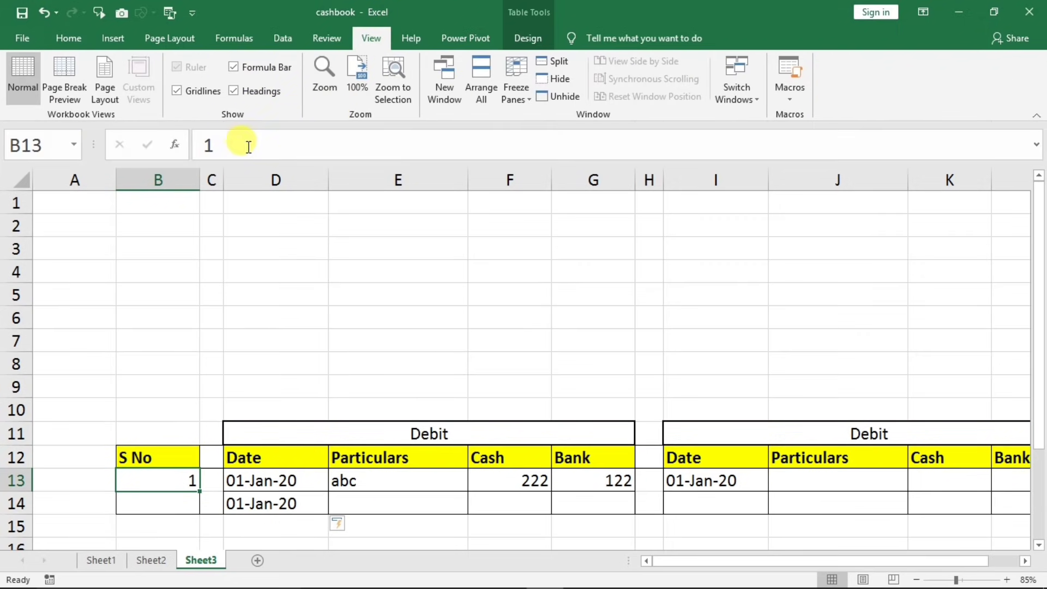
pyautogui.doubleClick(169, 487)
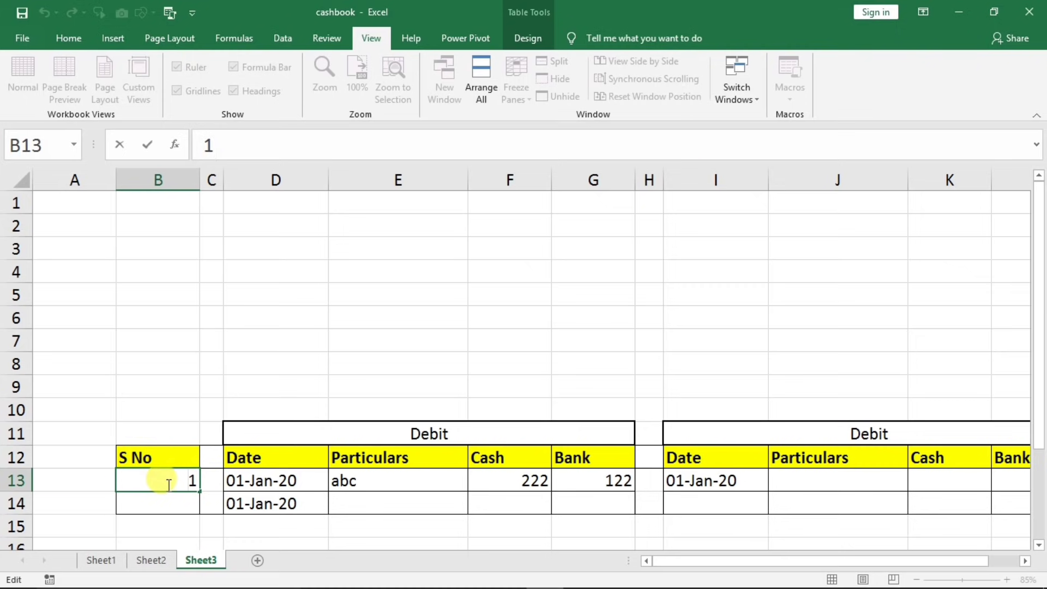
pyautogui.click(168, 504)
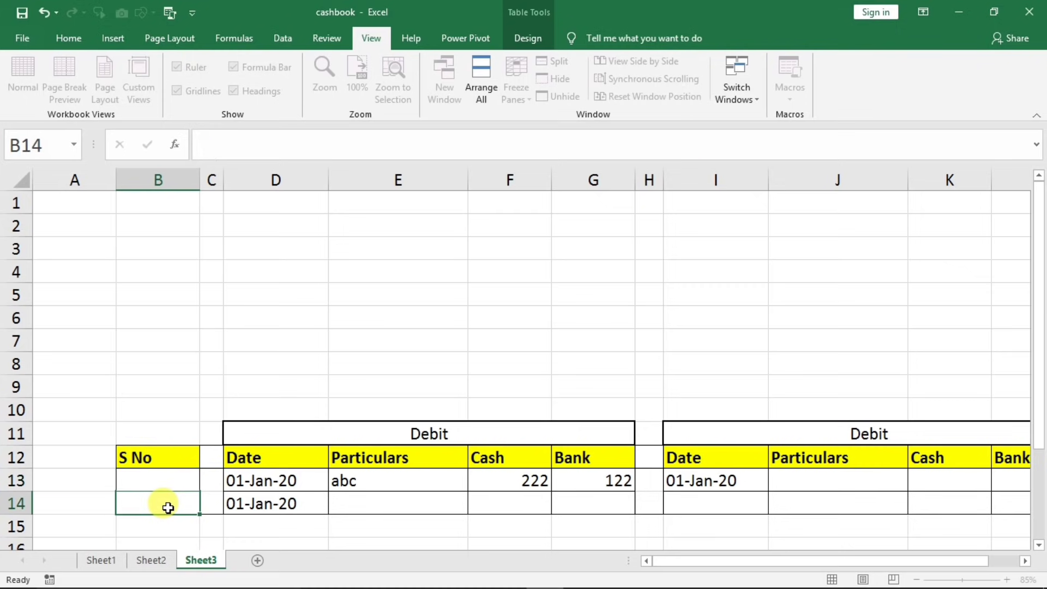
pyautogui.click(157, 477)
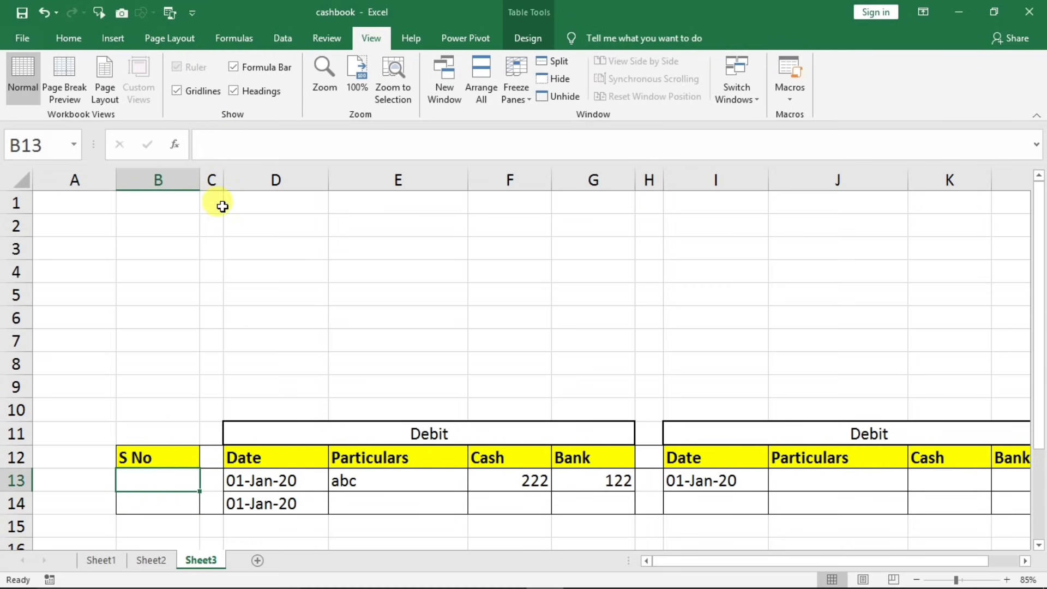
pyautogui.write('=')
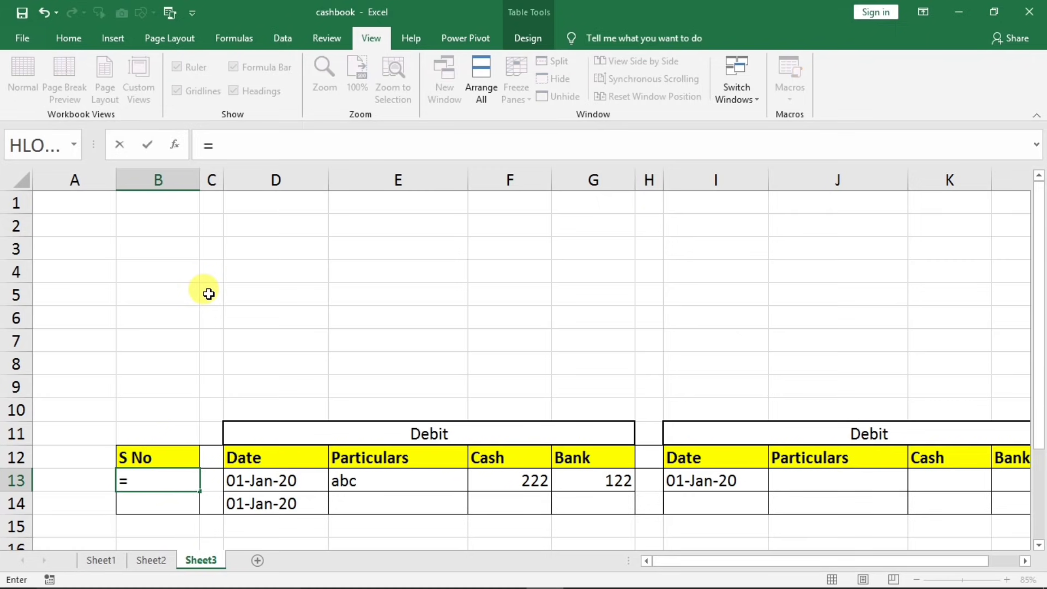
pyautogui.write('if(')
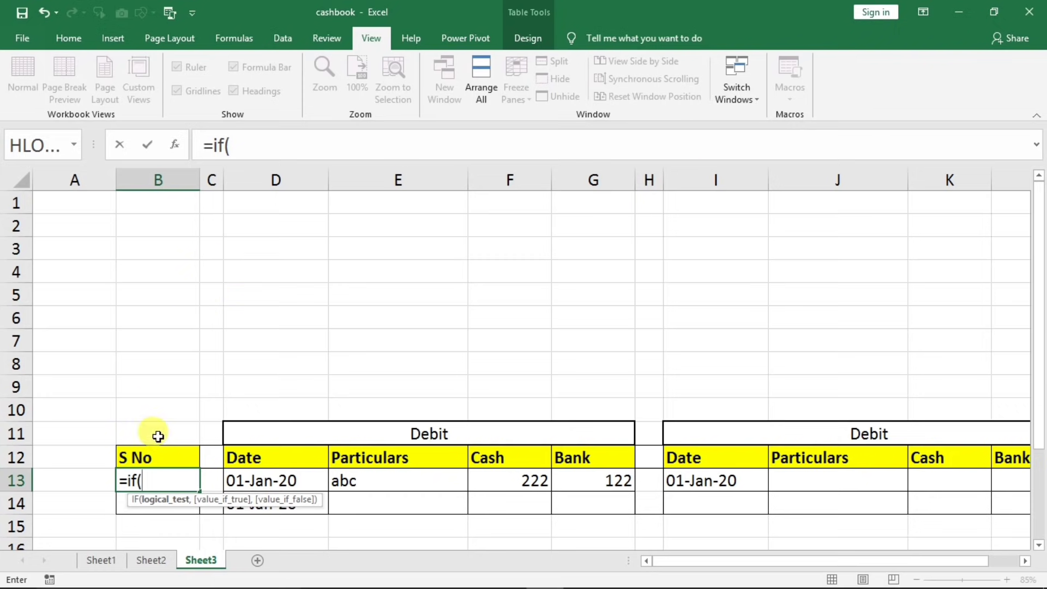
pyautogui.click(255, 482)
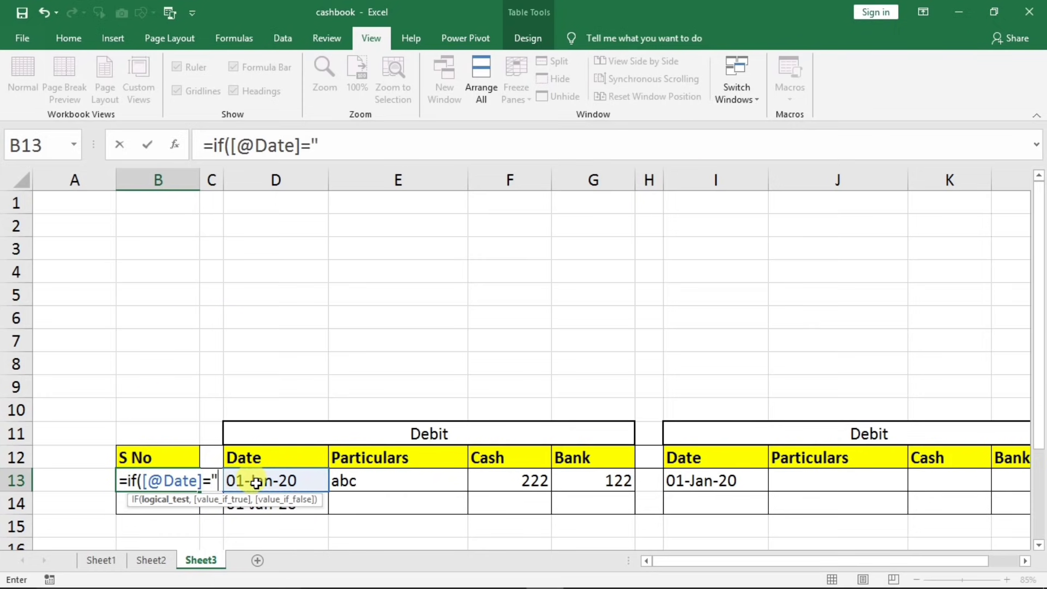
pyautogui.write(',')
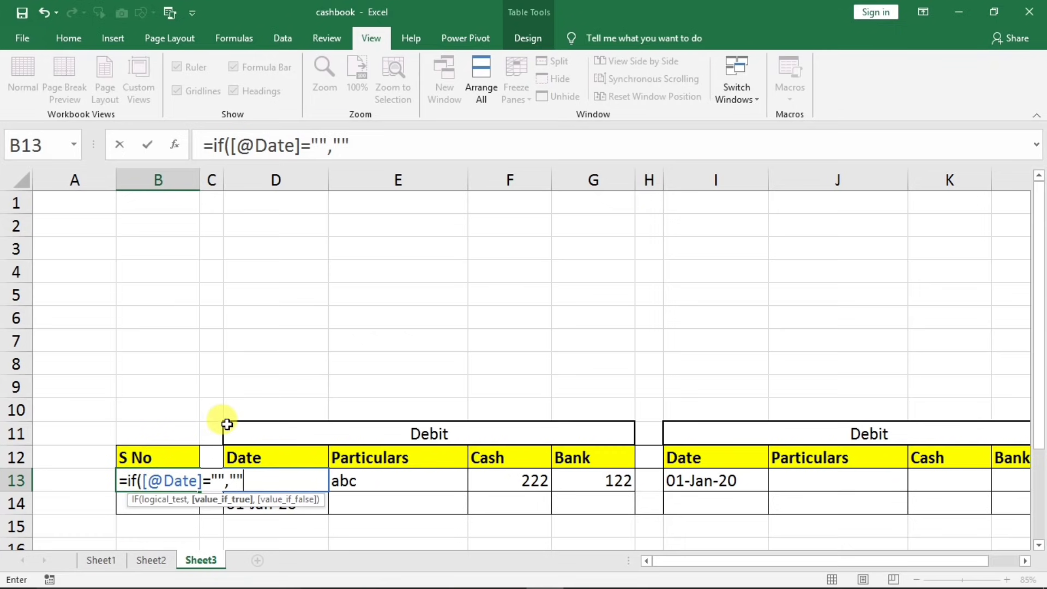
pyautogui.write('"",')
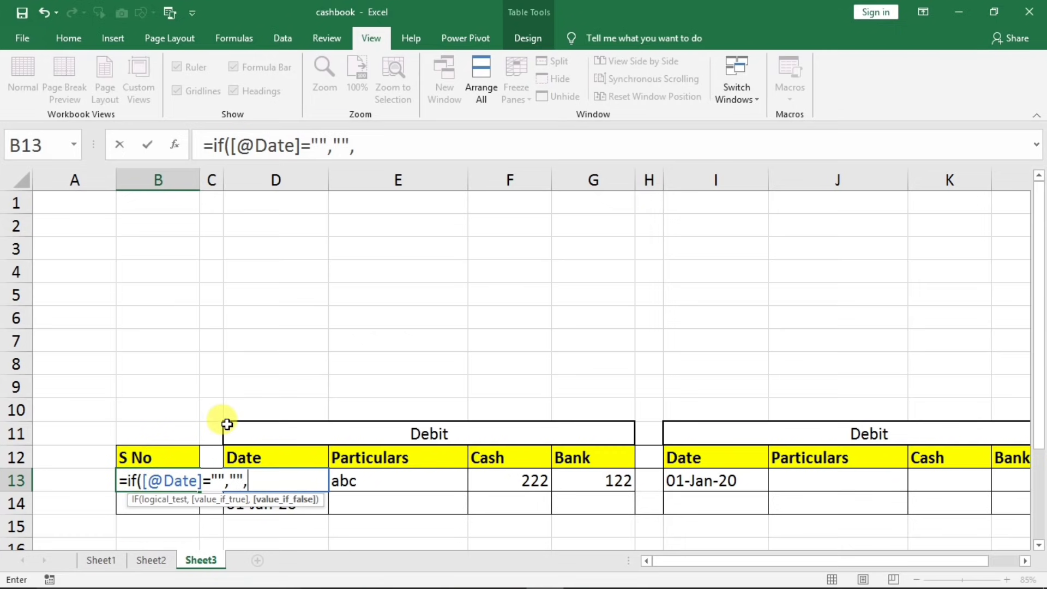
pyautogui.write('rows')
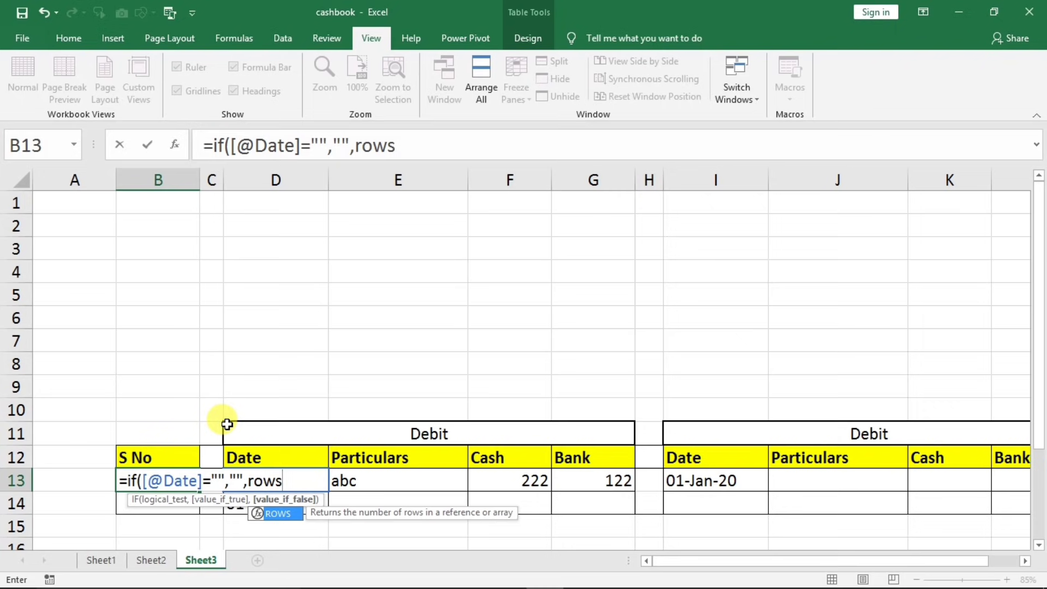
pyautogui.write('(')
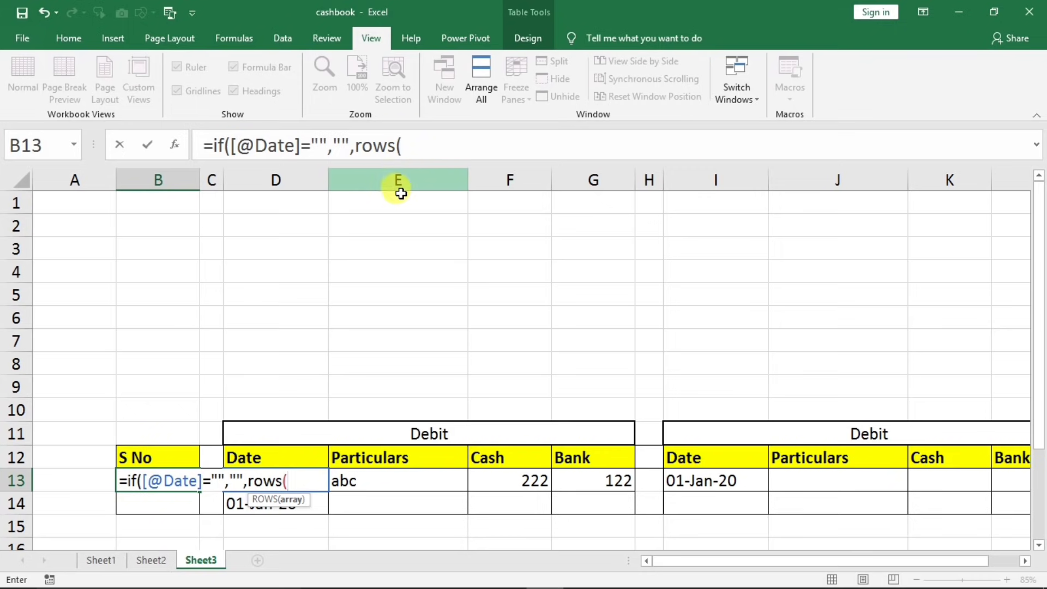
pyautogui.click(426, 146)
pyautogui.write('a')
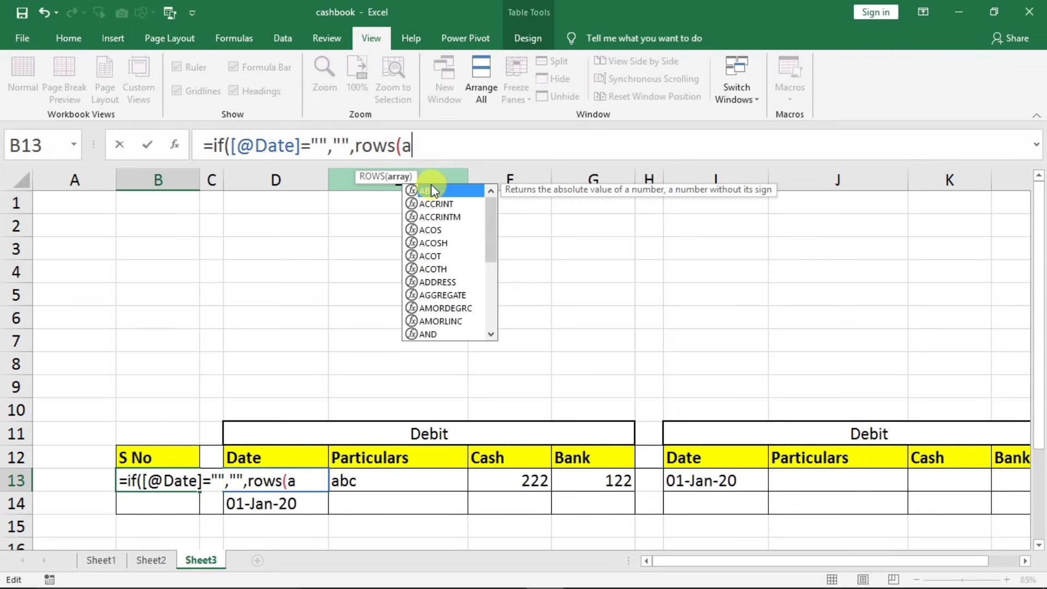
pyautogui.write('13')
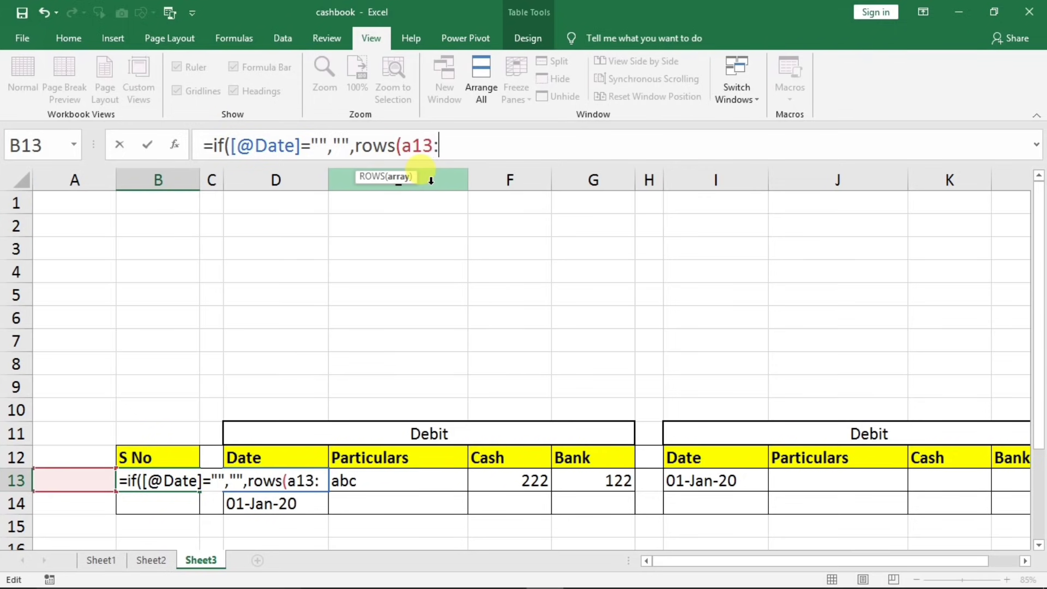
pyautogui.write(':a13')
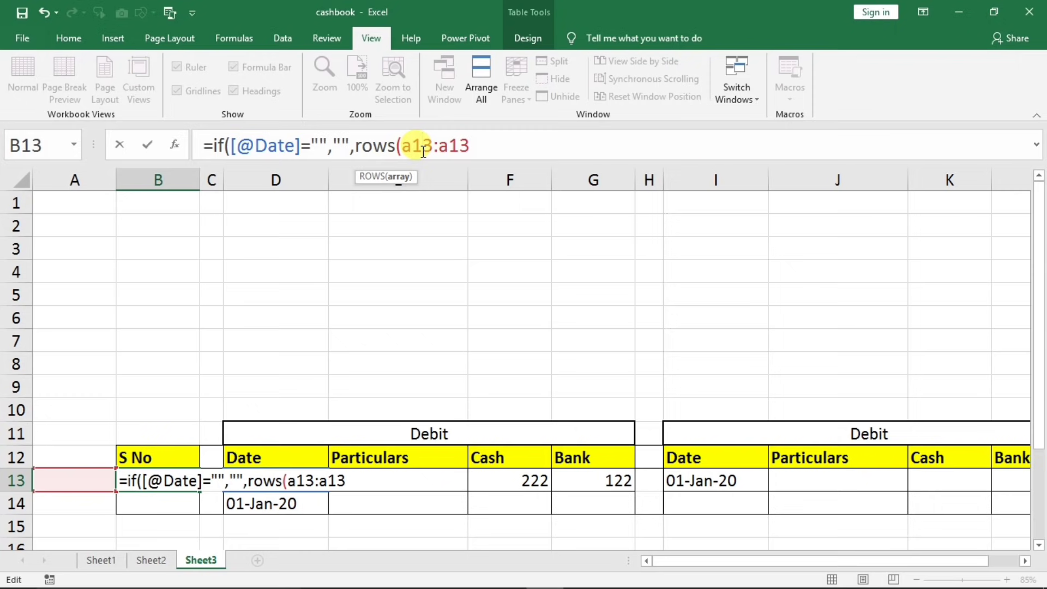
pyautogui.press('F4')
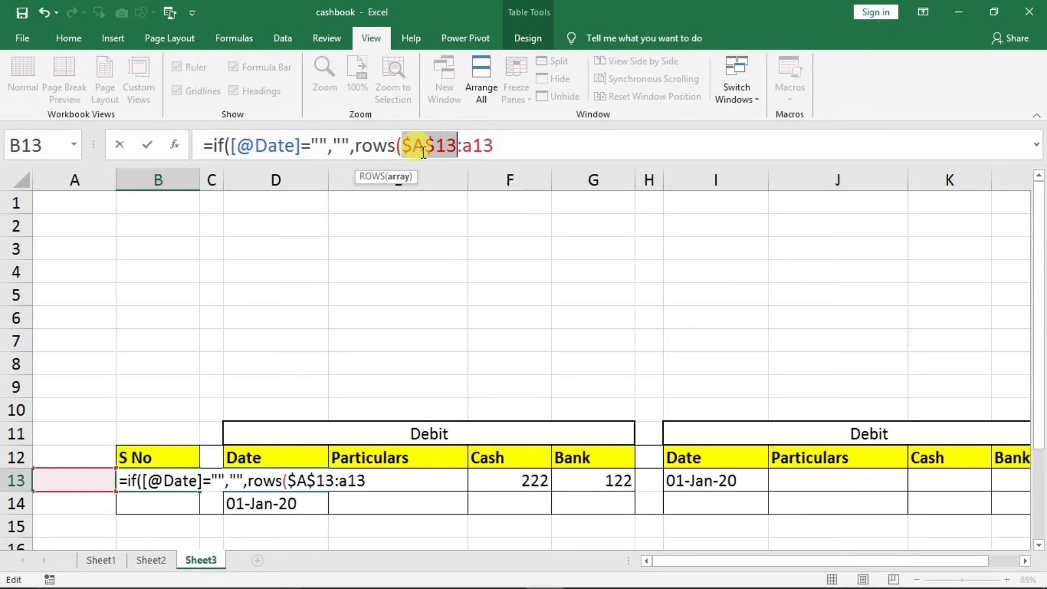
pyautogui.click(506, 145)
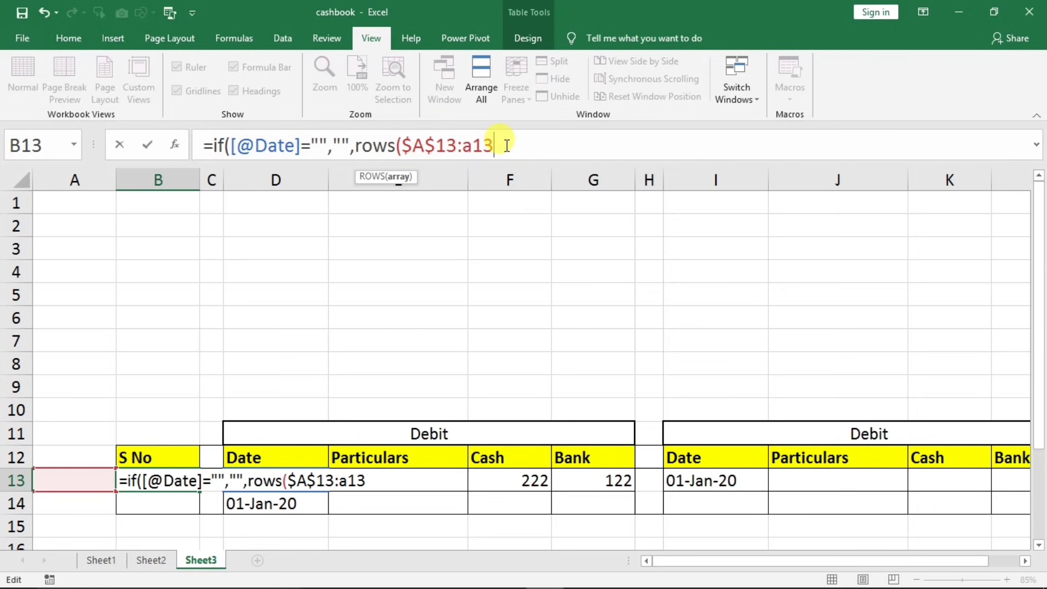
pyautogui.write(')')
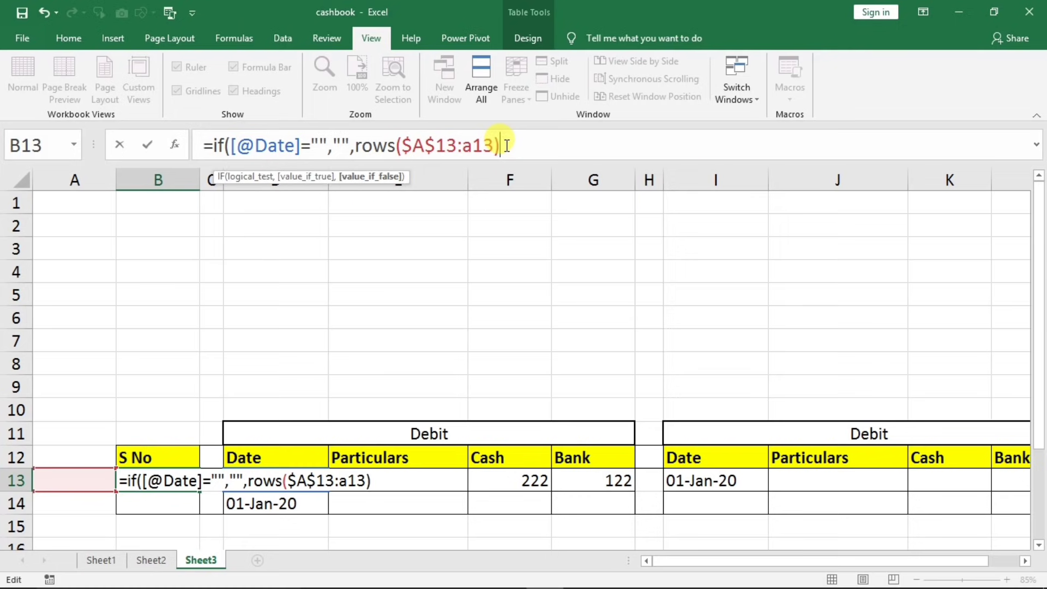
pyautogui.write(')')
pyautogui.press('Return')
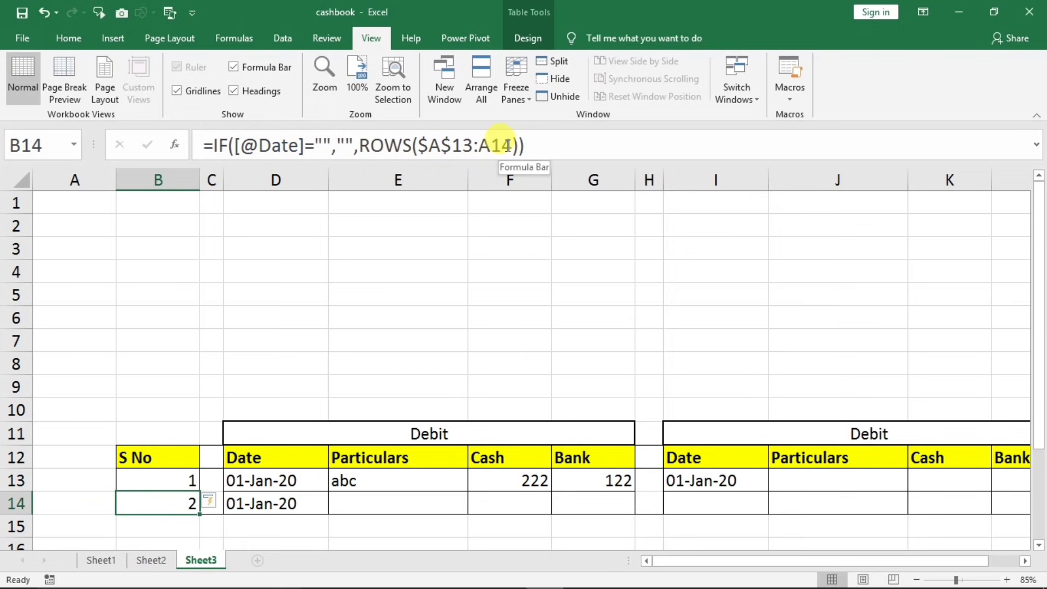
# - Extend the table with a third row by entering the date 2/1/2020 in D15
pyautogui.scroll(-1, 510, 181)
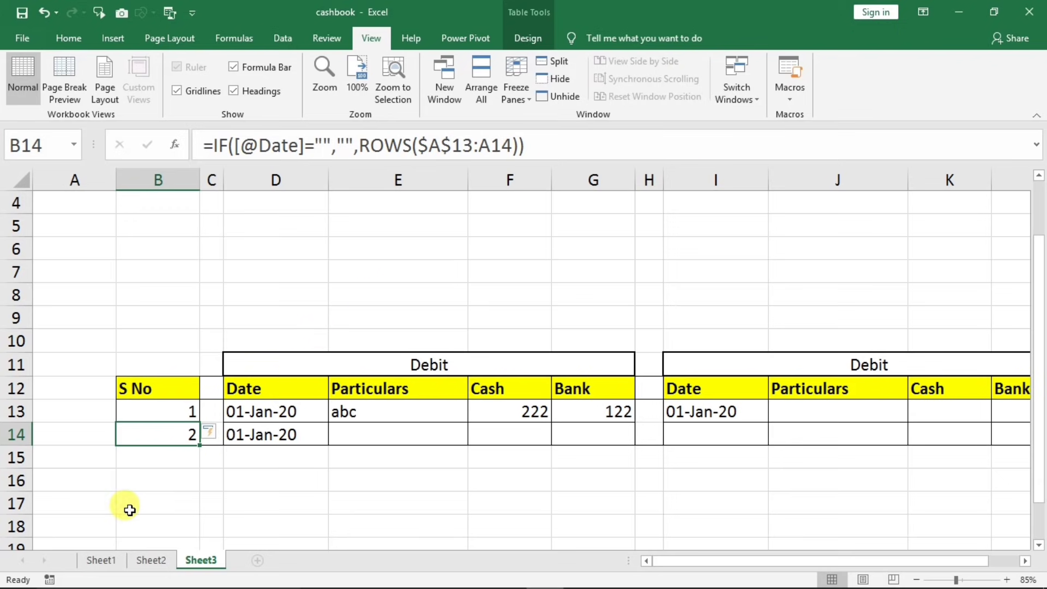
pyautogui.click(236, 459)
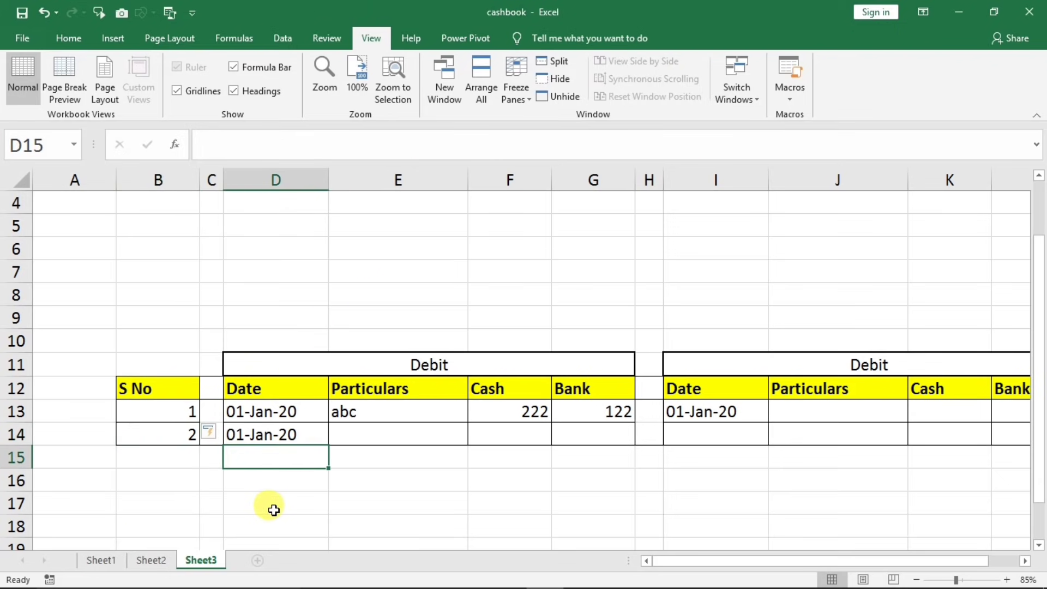
pyautogui.write('2/1/2020')
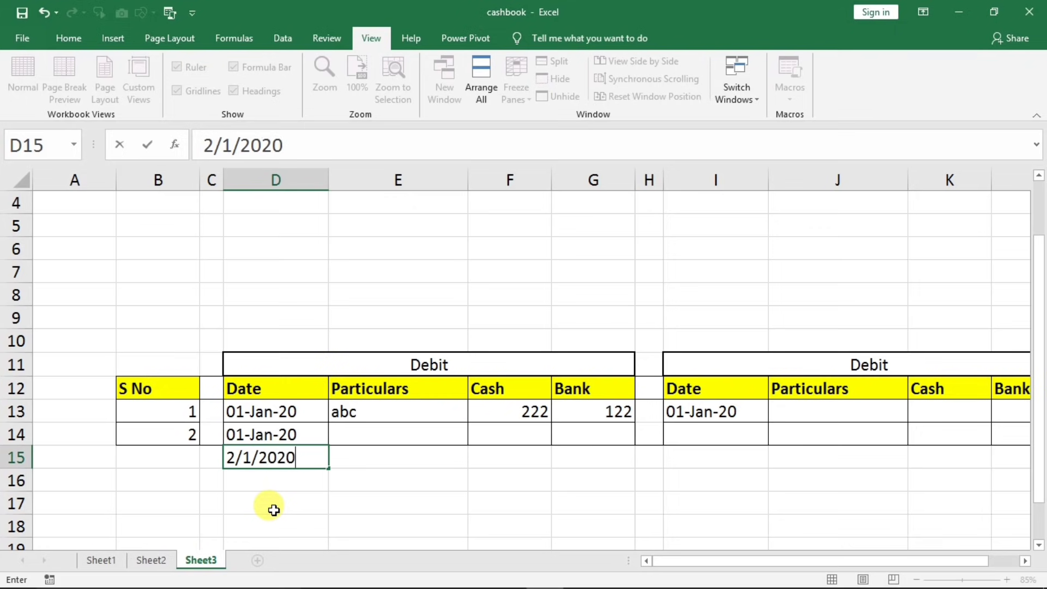
pyautogui.press('Return')
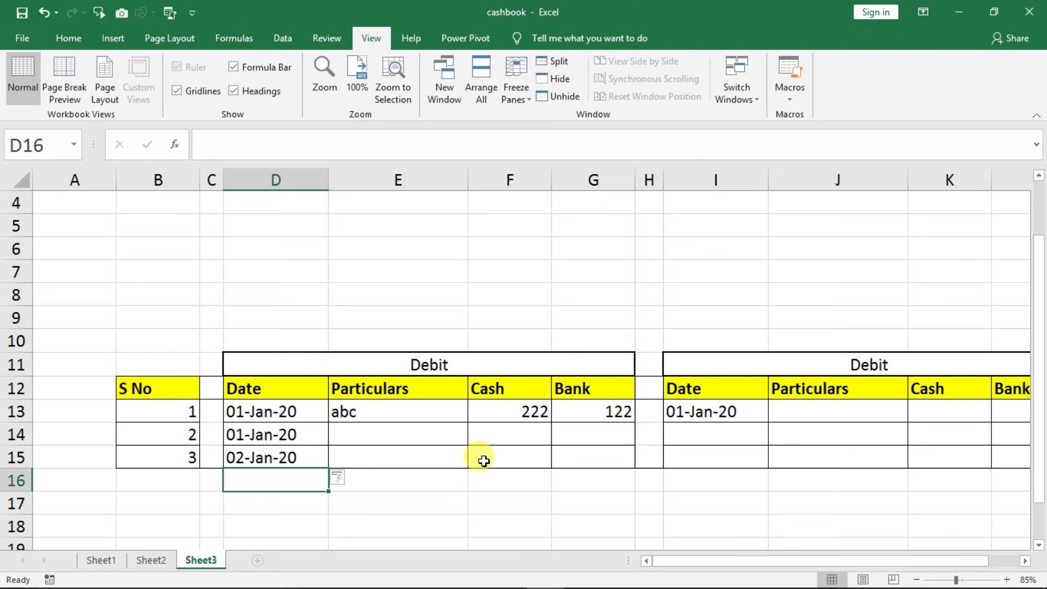
# - Narrow columns A and B so the S No column fits its content and both sides of the cash book fit on screen
pyautogui.click(179, 409)
pyautogui.moveTo(199, 180); pyautogui.dragTo(63, 185)
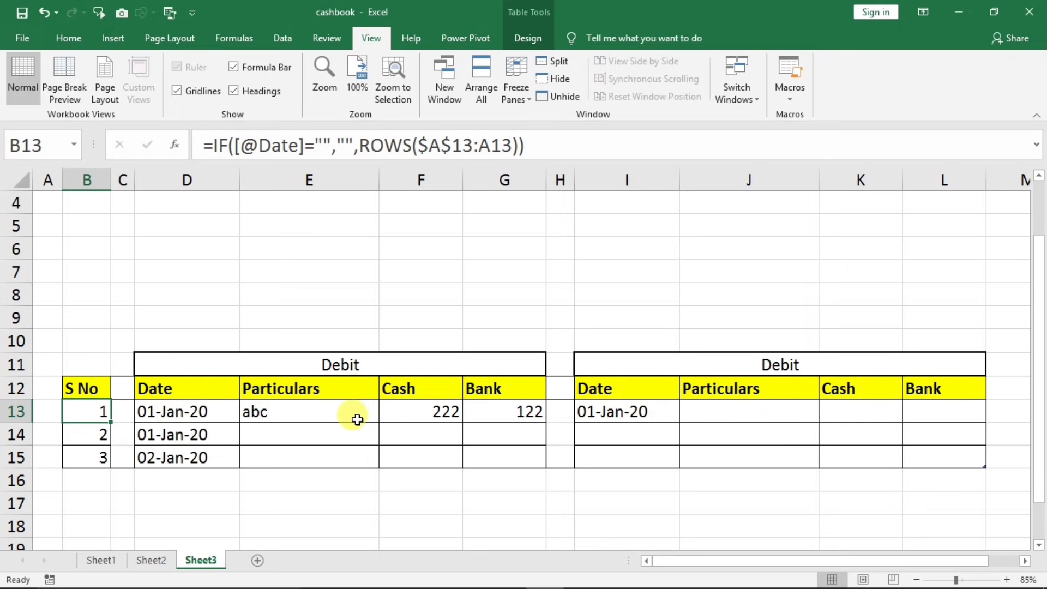
pyautogui.click(184, 387)
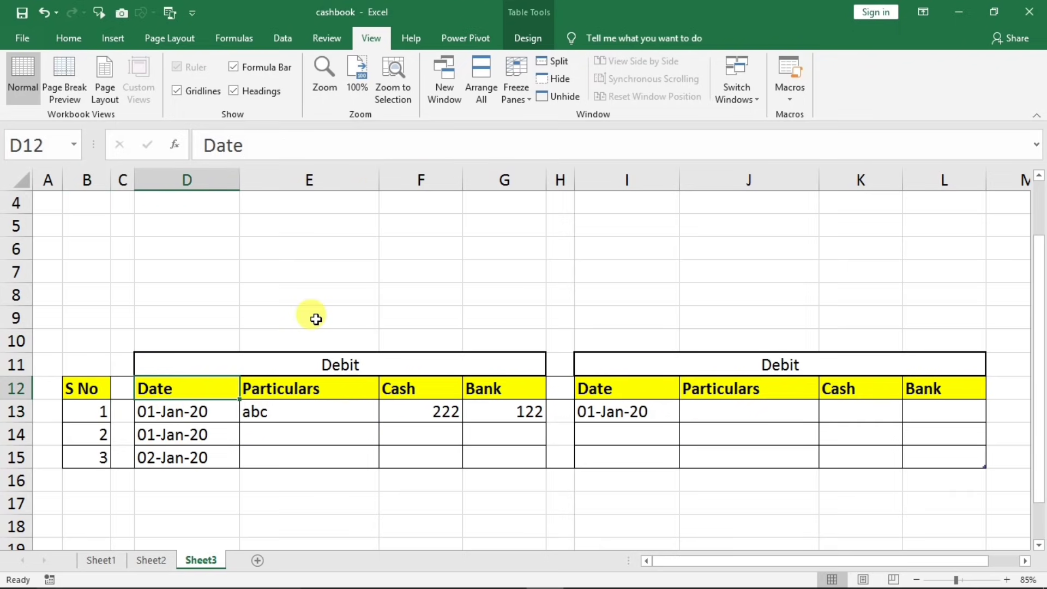
# - Merge and center B2:L2 above the table and enter the company title Deepak EduWorld Pvt Ltd
pyautogui.scroll(1, 313, 315)
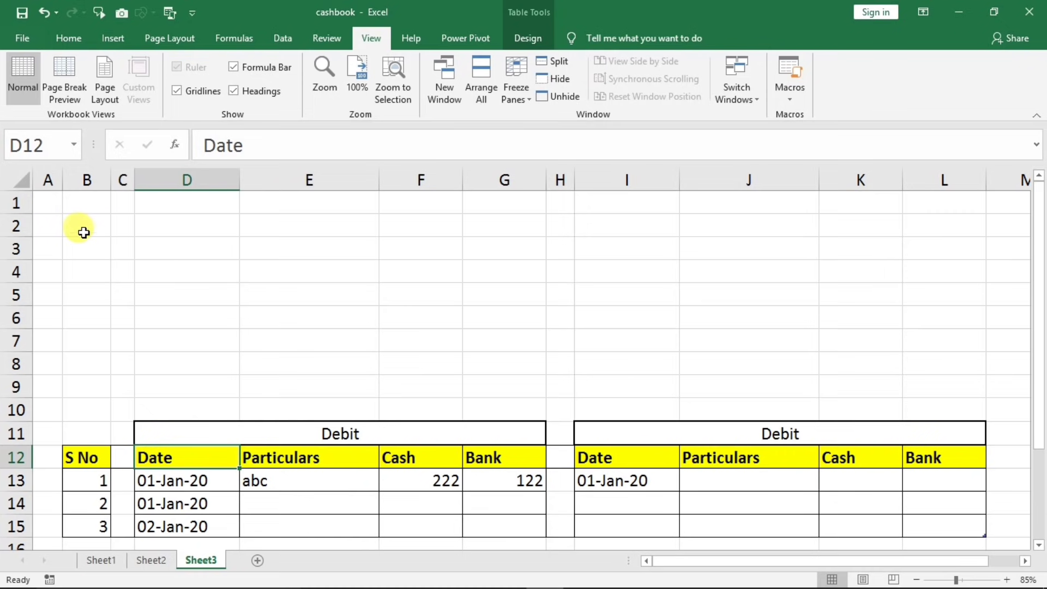
pyautogui.moveTo(81, 229); pyautogui.dragTo(916, 222)
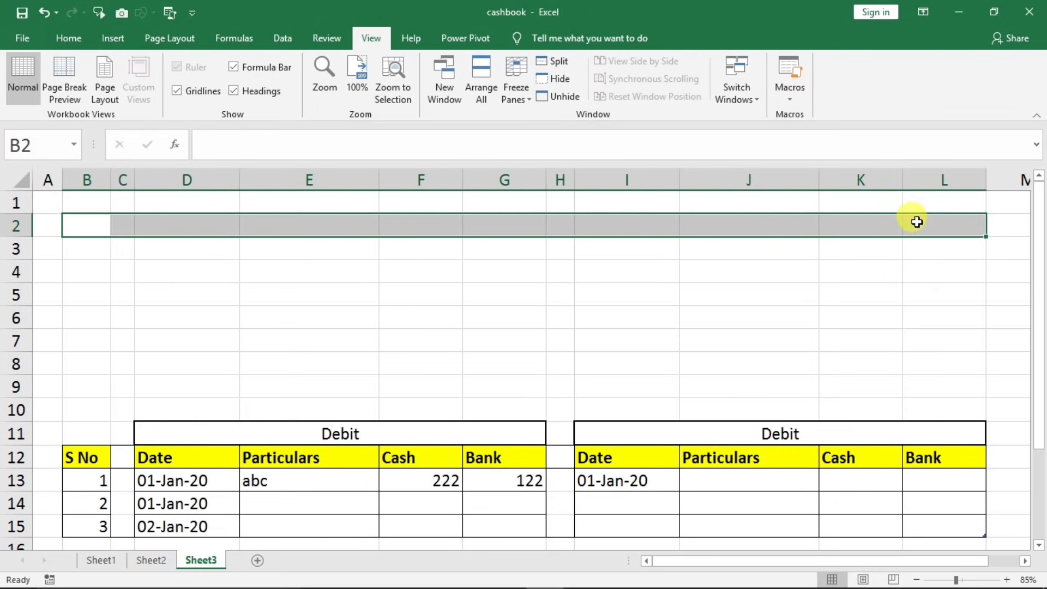
pyautogui.click(68, 38)
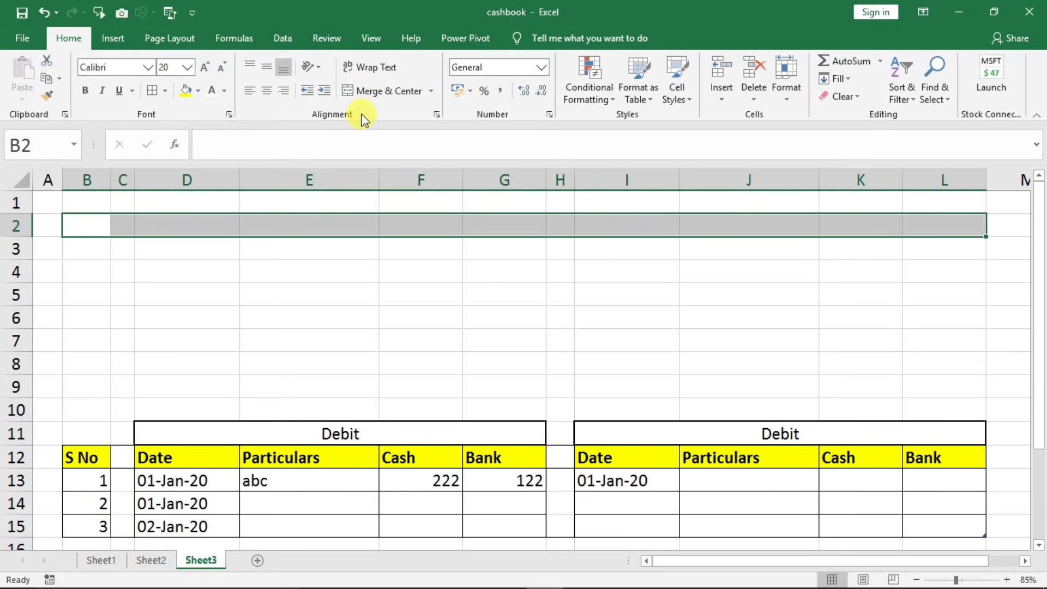
pyautogui.click(373, 92)
pyautogui.write('D')
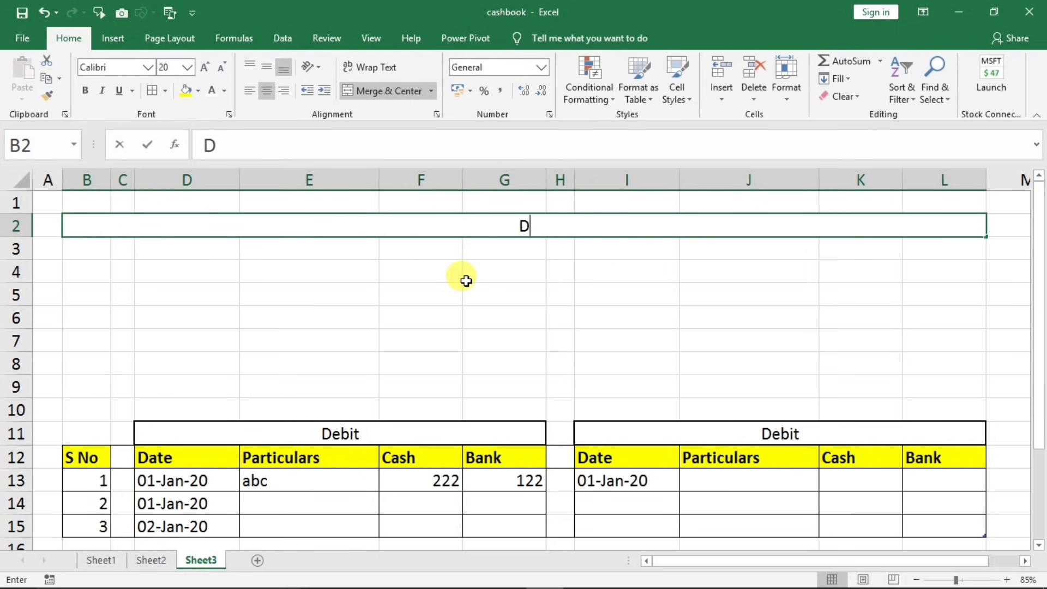
pyautogui.write('eepak')
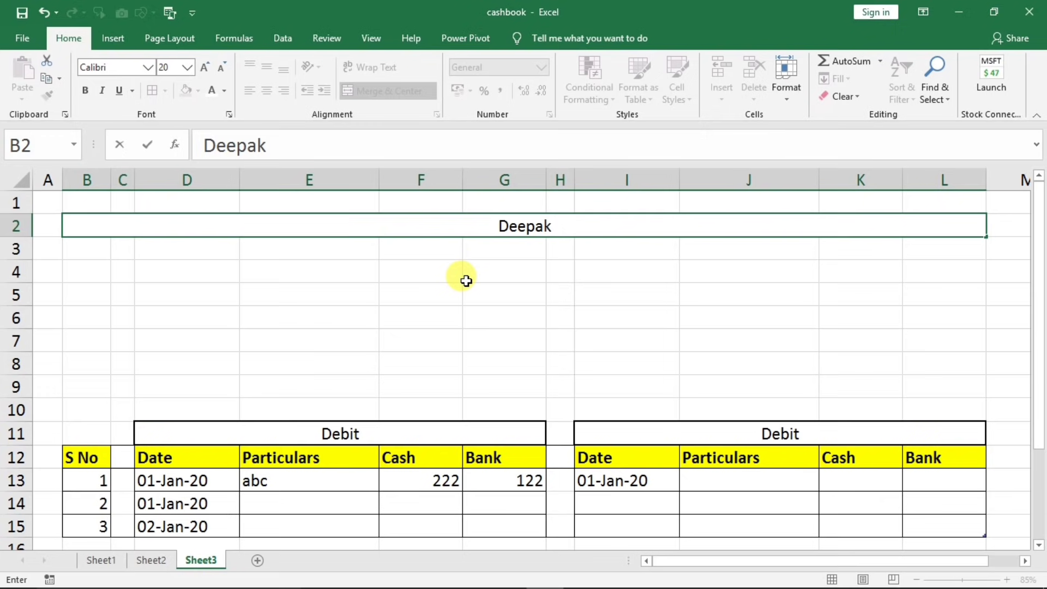
pyautogui.write(' EduWorl')
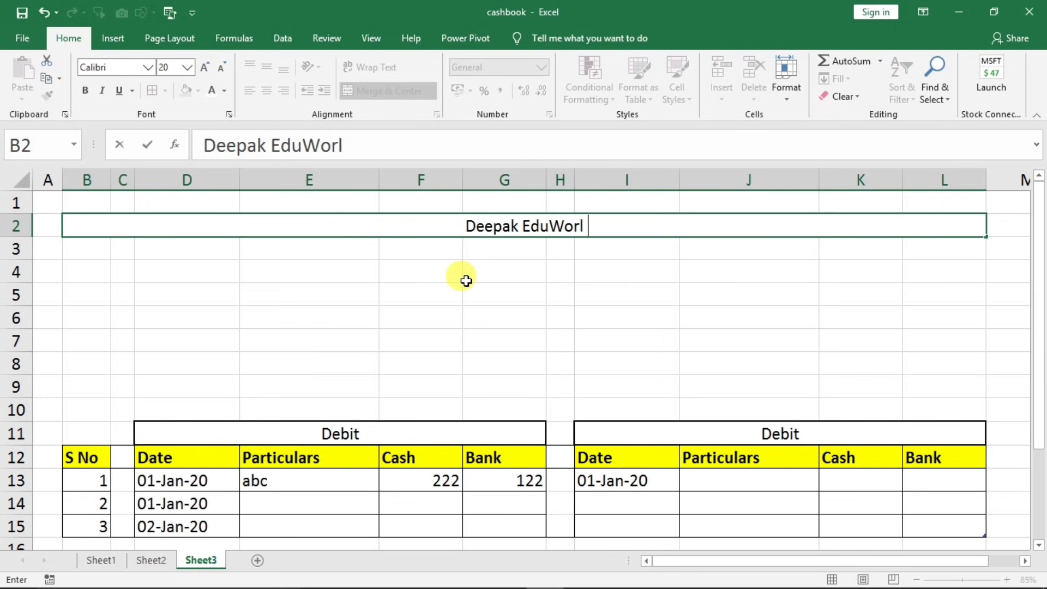
pyautogui.write('d')
pyautogui.write(' P')
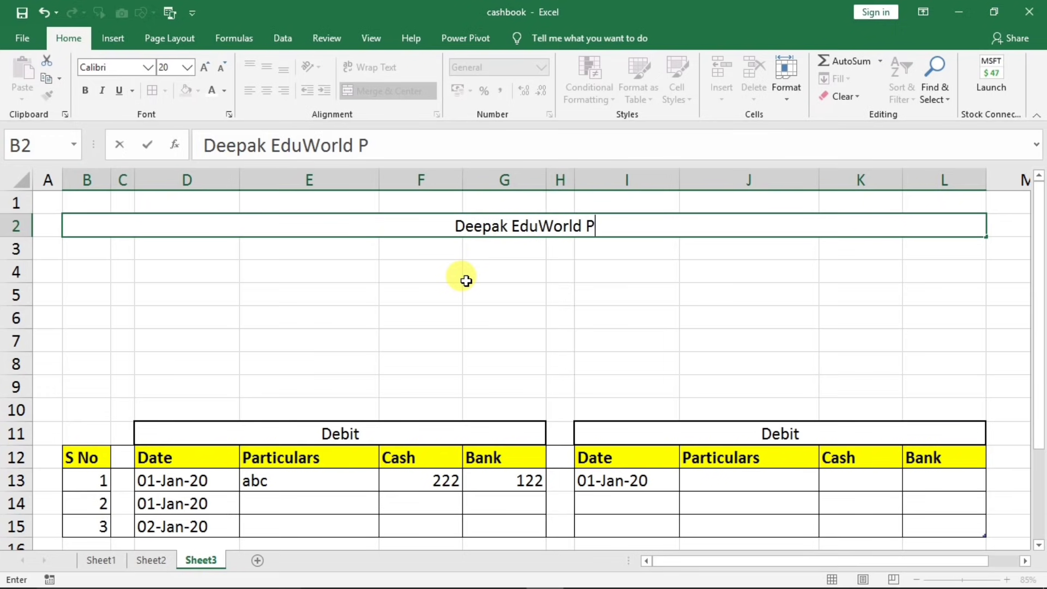
pyautogui.write('vt Ltd')
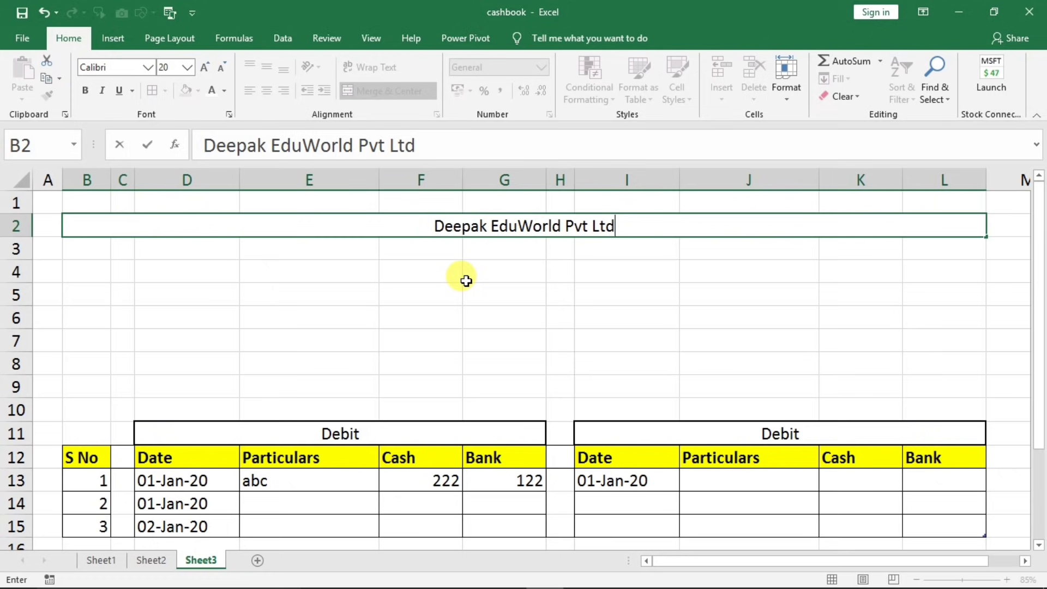
pyautogui.click(465, 279)
# - Format the company title in row 2 with an orange fill, bold text and font size 26
pyautogui.click(468, 226)
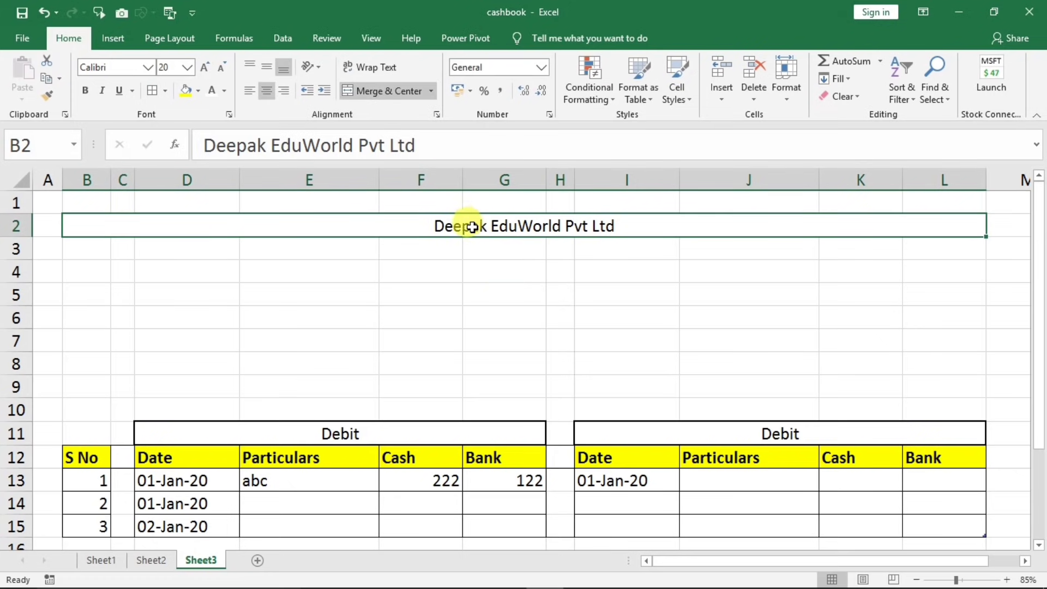
pyautogui.click(199, 88)
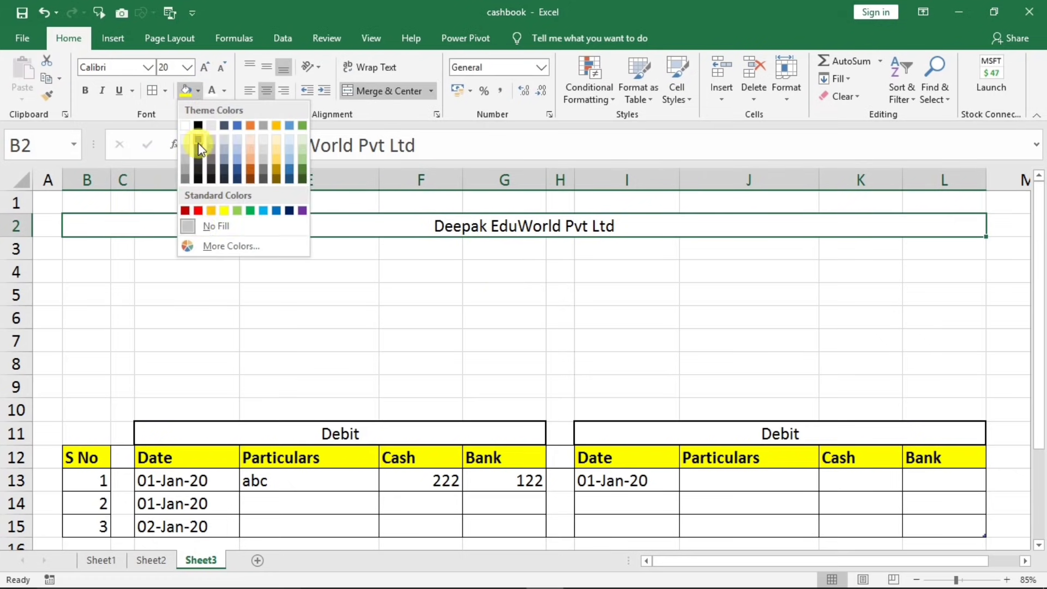
pyautogui.click(211, 211)
pyautogui.click(85, 90)
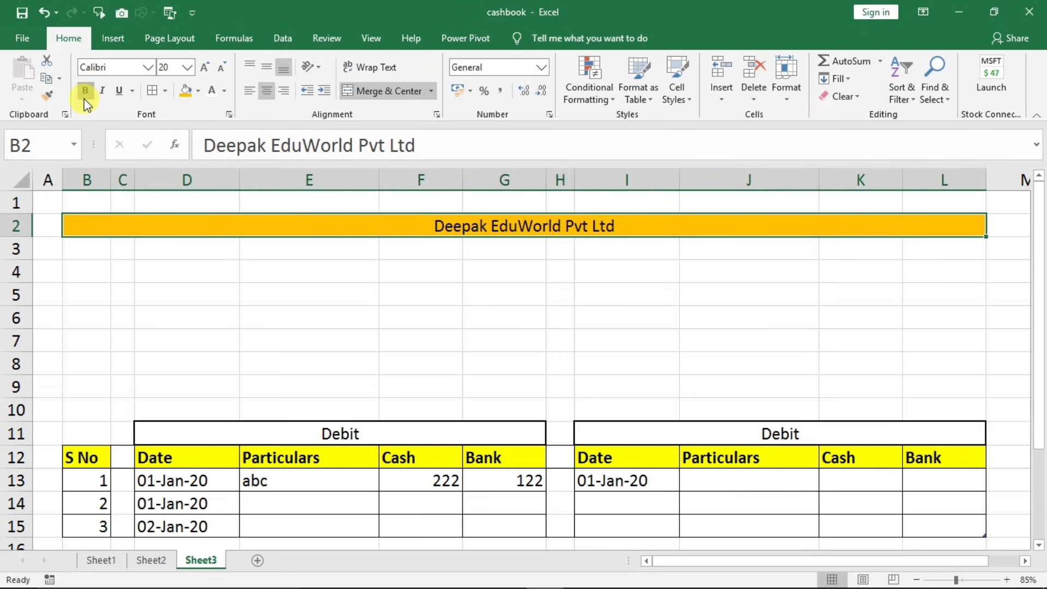
pyautogui.click(209, 67)
pyautogui.click(209, 66)
pyautogui.click(209, 66)
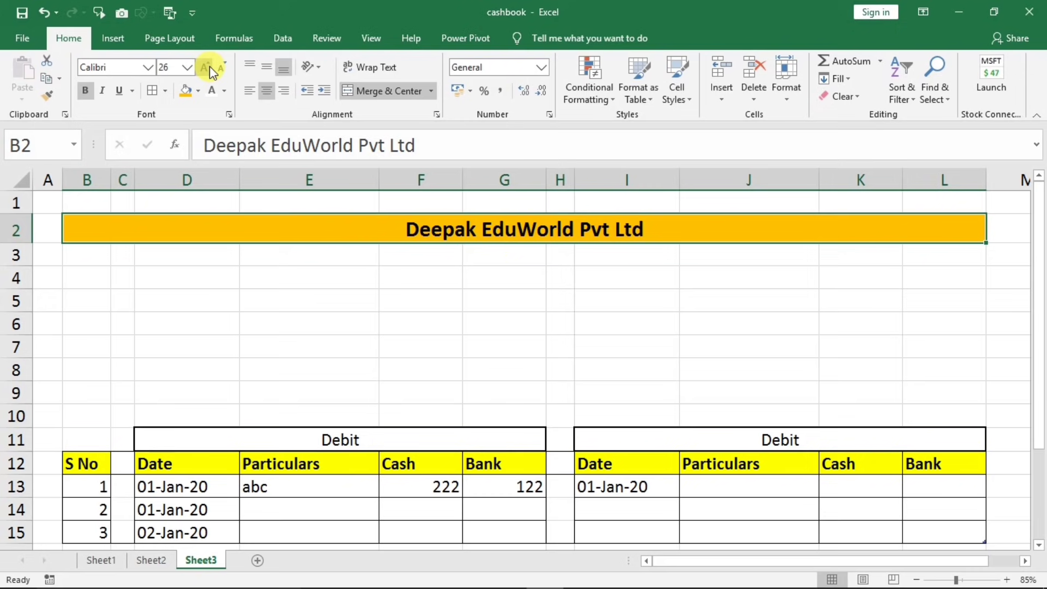
# - Merge and center B3:D3 below the title and enter Month : January 2020
pyautogui.click(115, 305)
pyautogui.moveTo(99, 261); pyautogui.dragTo(138, 252)
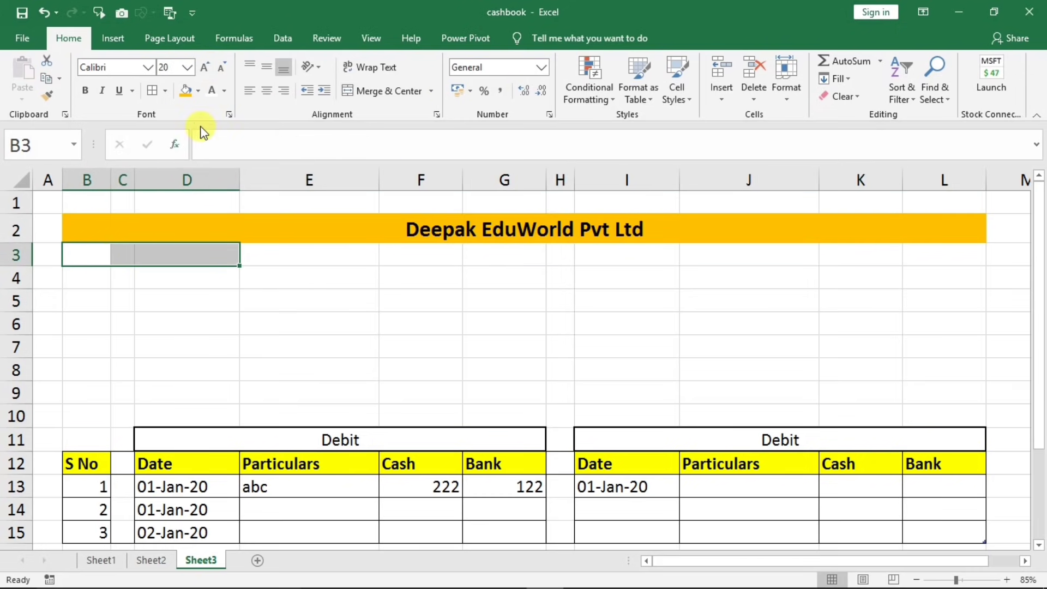
pyautogui.click(382, 91)
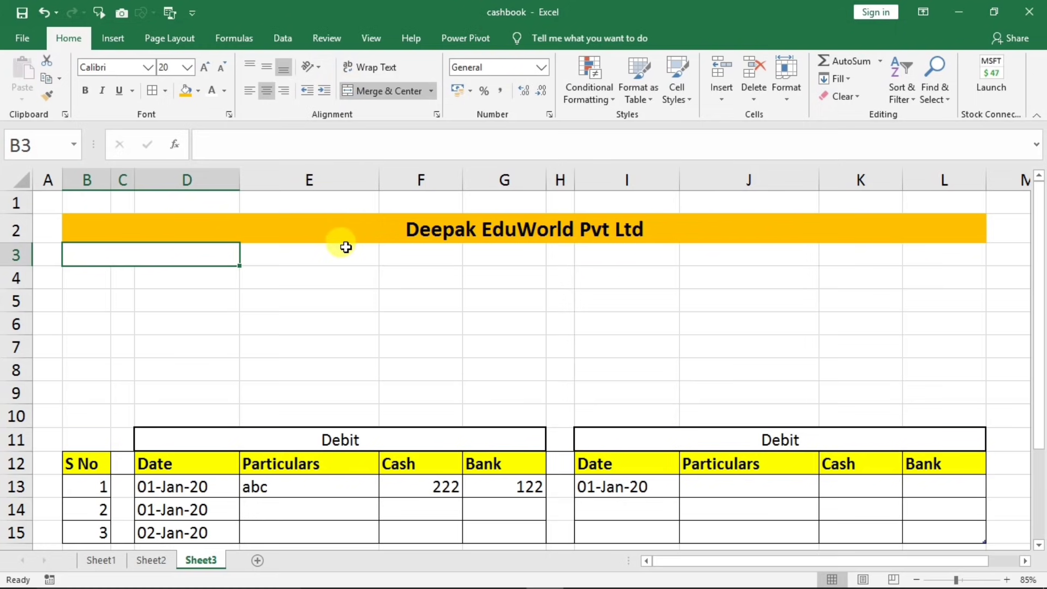
pyautogui.write('Month')
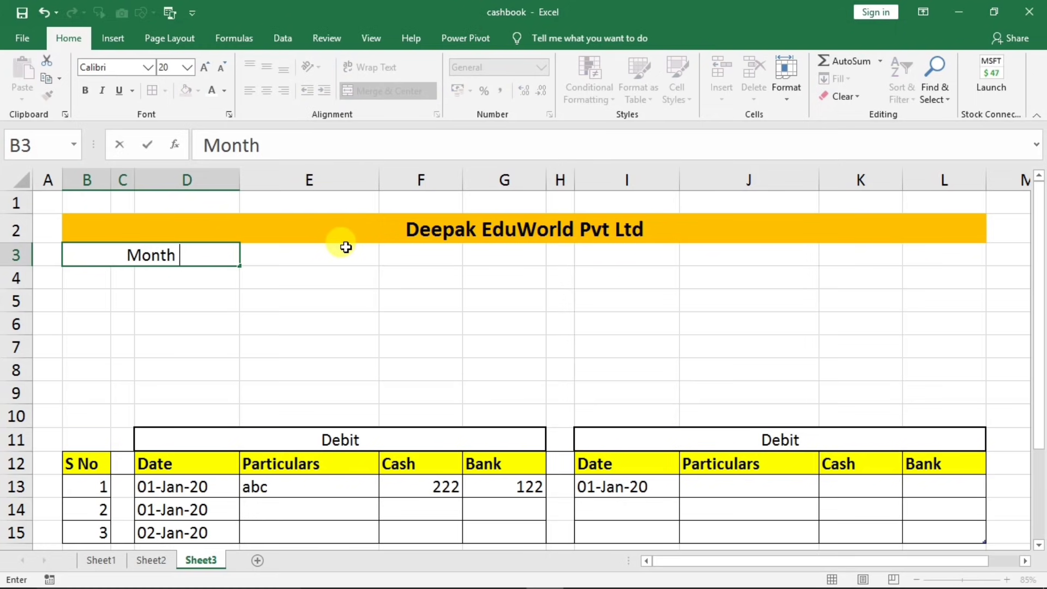
pyautogui.write(' : January')
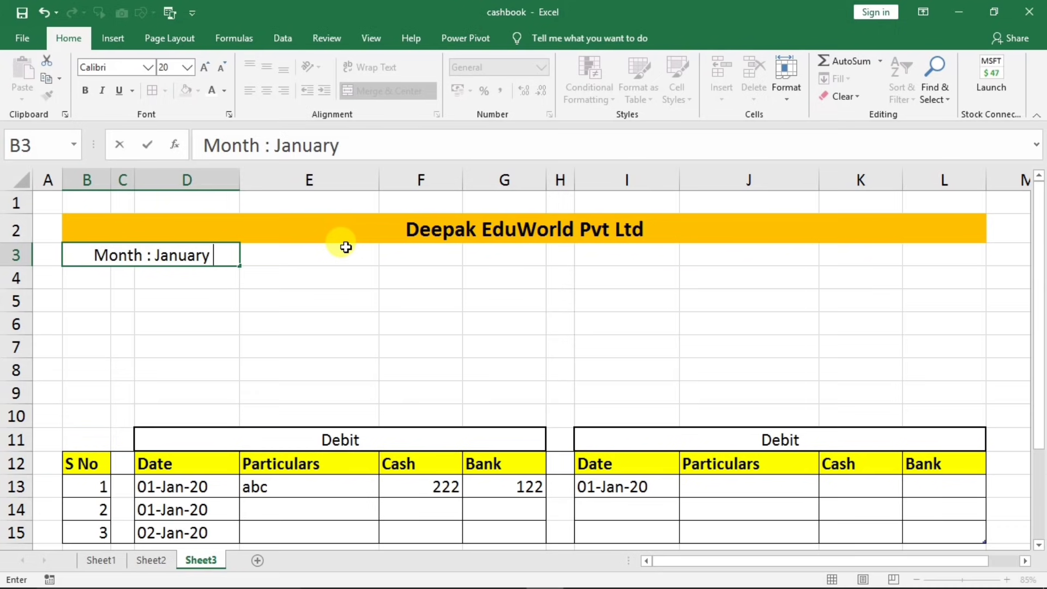
pyautogui.write(' 2020')
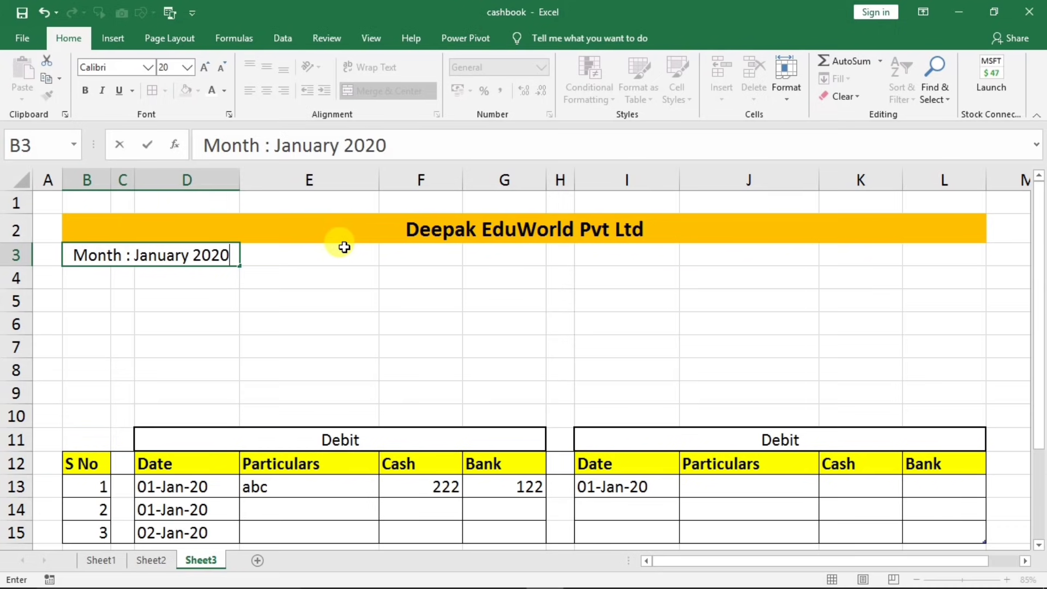
pyautogui.click(330, 290)
# - Merge E3:L3 without centering and enter the heading Cash Book beside the month
pyautogui.moveTo(364, 257); pyautogui.dragTo(923, 253)
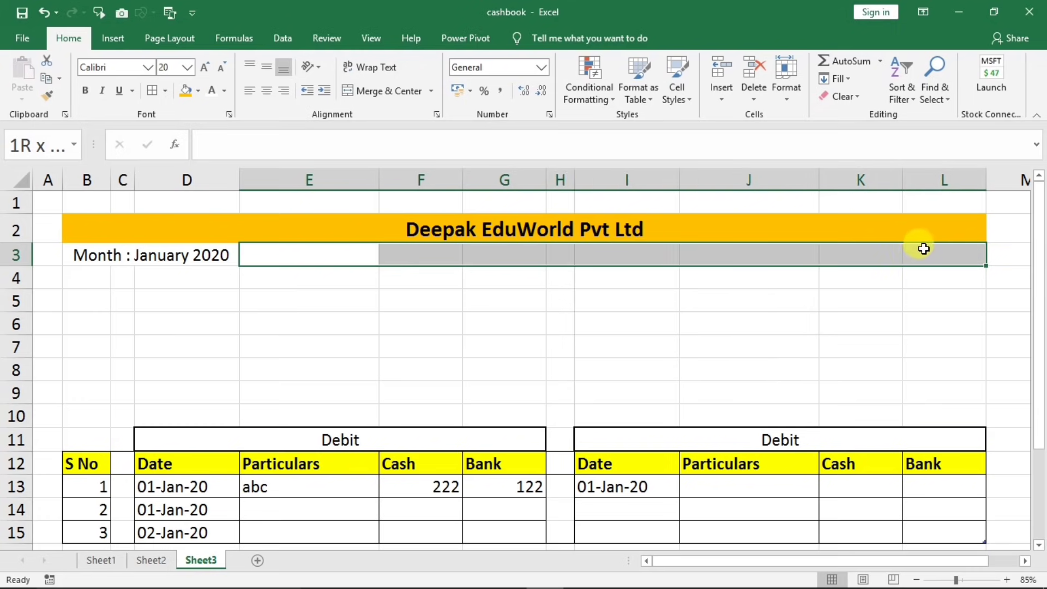
pyautogui.click(430, 93)
pyautogui.click(409, 145)
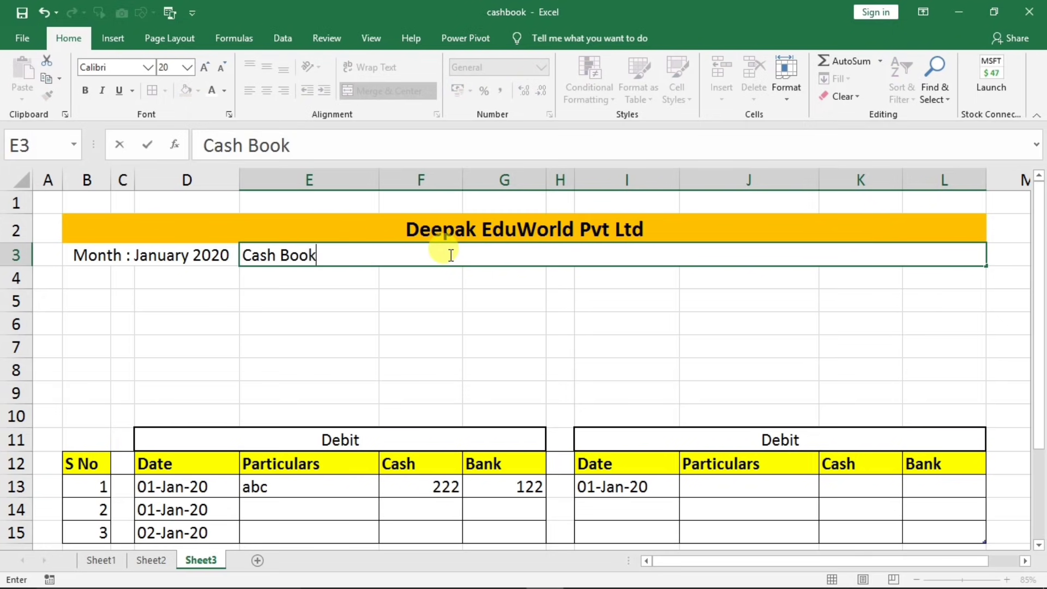
pyautogui.press('Home')
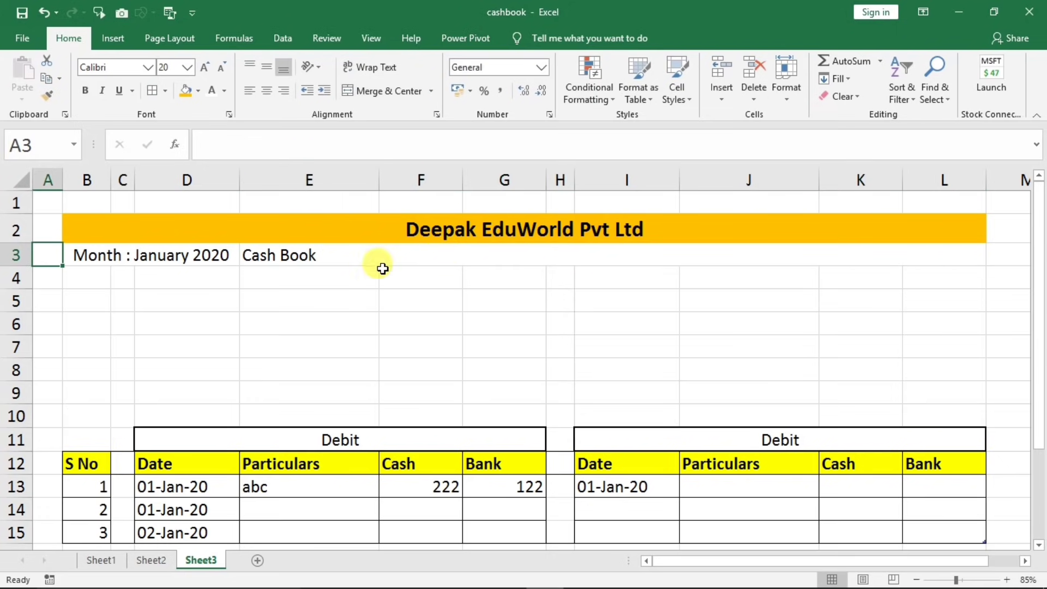
# - Add leading spaces before Cash Book in merged cell E3 to move the heading toward the middle of the sheet
pyautogui.doubleClick(349, 252)
pyautogui.click(244, 255)
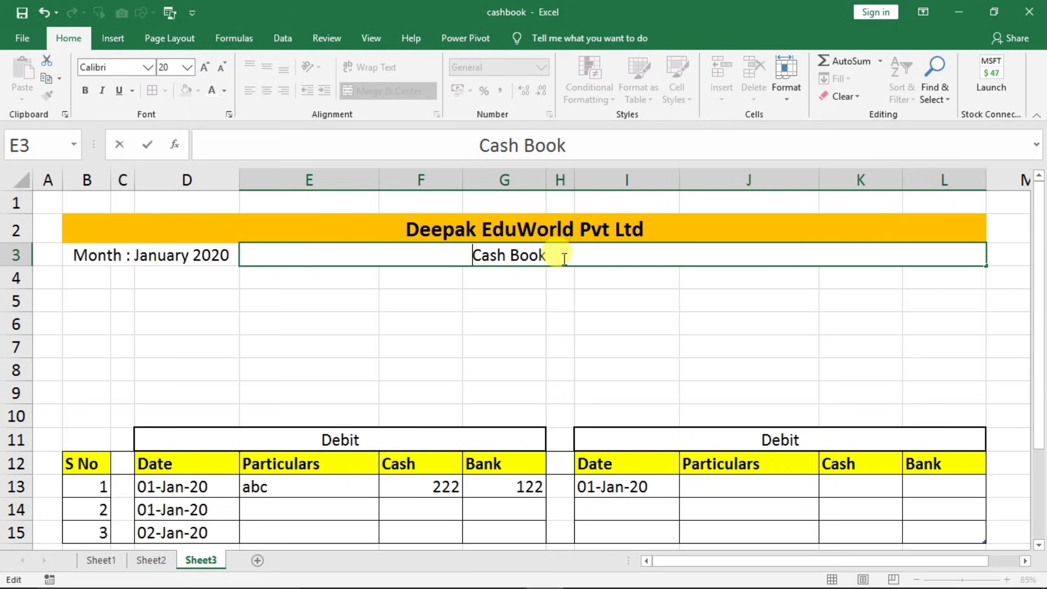
pyautogui.click(559, 322)
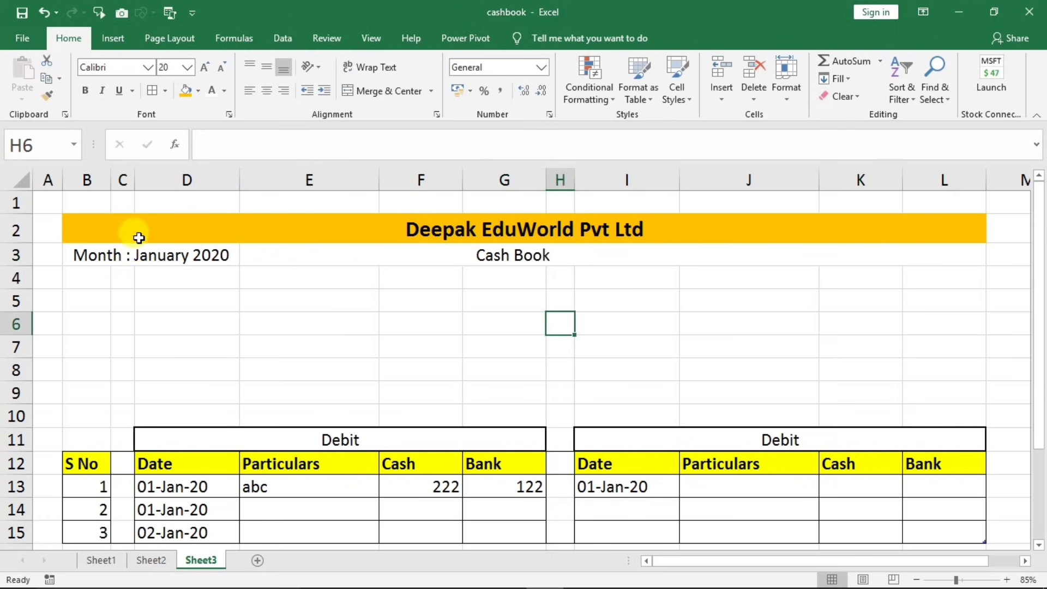
# - Fill the month and Cash Book heading row B3:L3 with a very light blue theme colour
pyautogui.moveTo(136, 249); pyautogui.dragTo(463, 254)
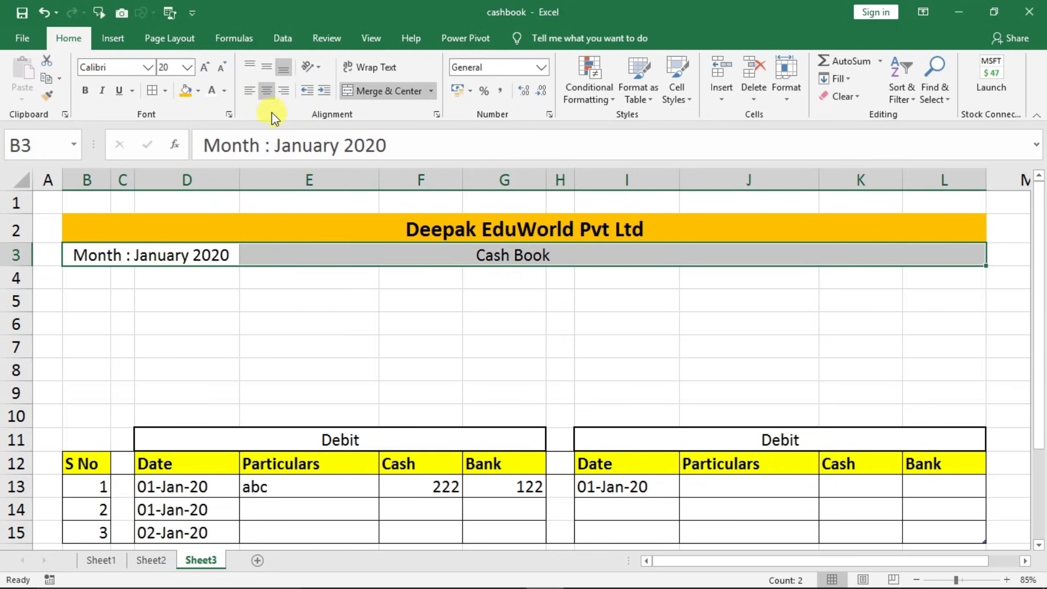
pyautogui.click(199, 92)
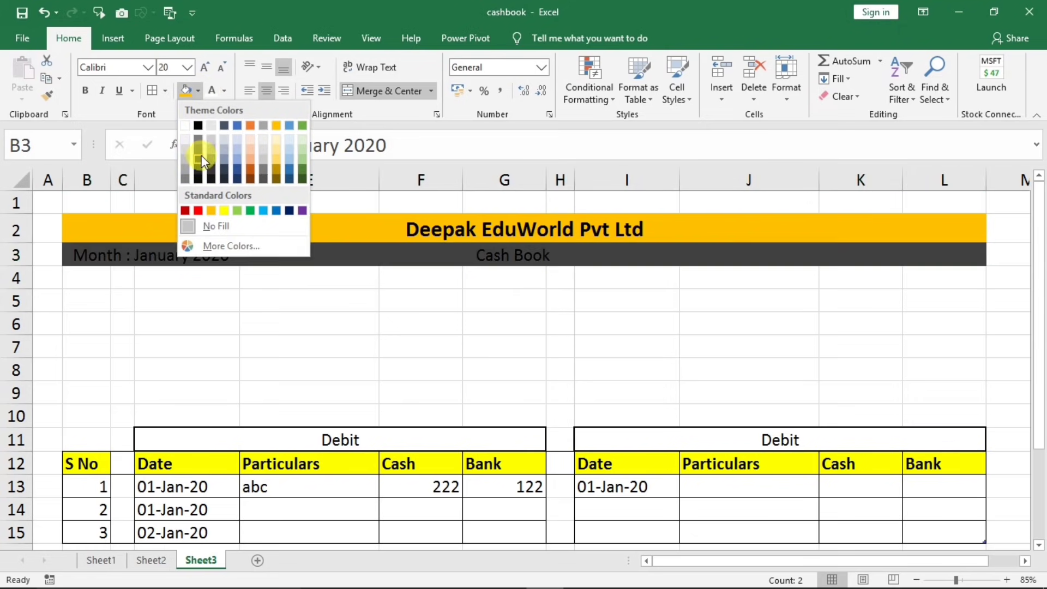
pyautogui.click(234, 139)
pyautogui.click(342, 344)
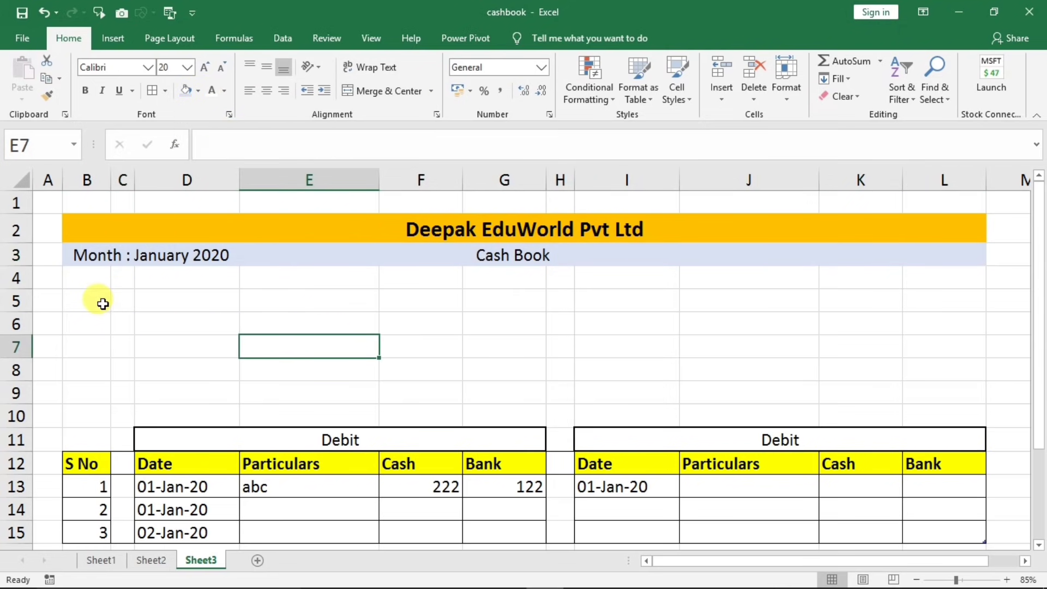
# - Merge B5:D7 across so that each of the three rows has its own merged label cell
pyautogui.moveTo(102, 302); pyautogui.dragTo(170, 305)
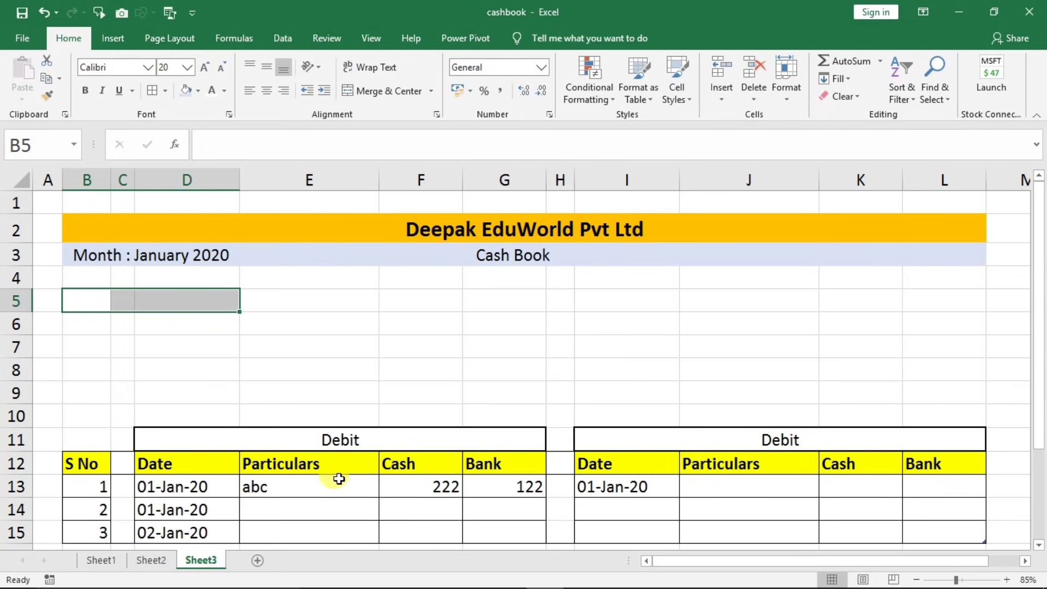
pyautogui.click(102, 301)
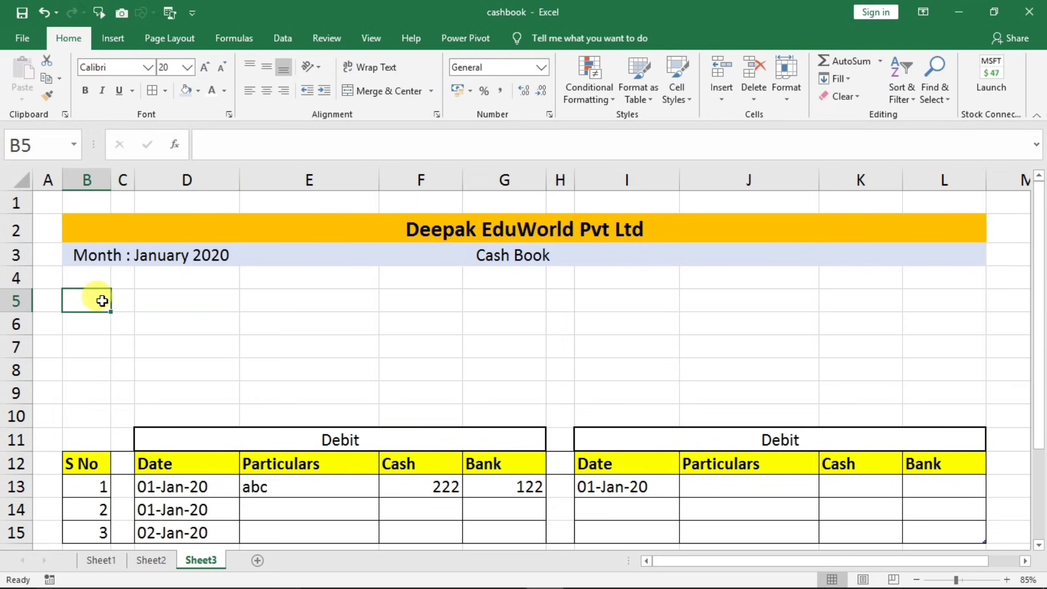
pyautogui.moveTo(111, 301); pyautogui.dragTo(164, 339)
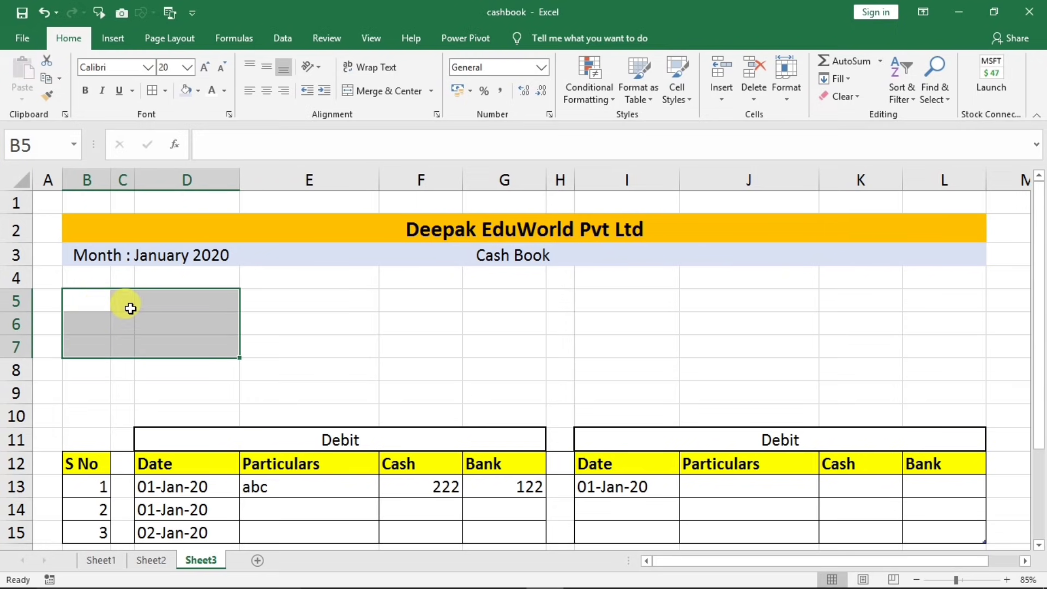
pyautogui.click(431, 91)
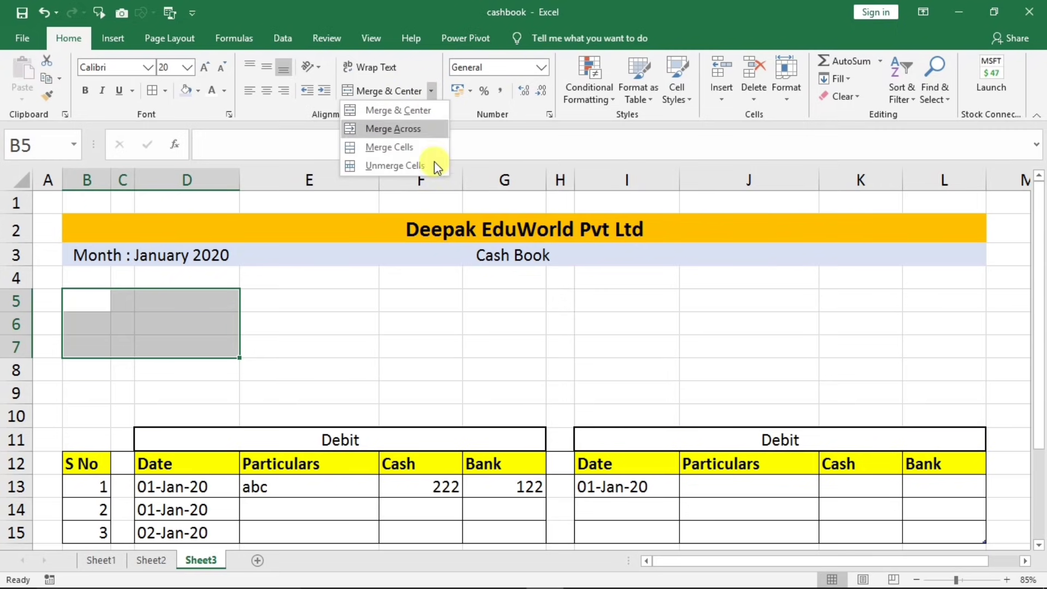
pyautogui.click(402, 141)
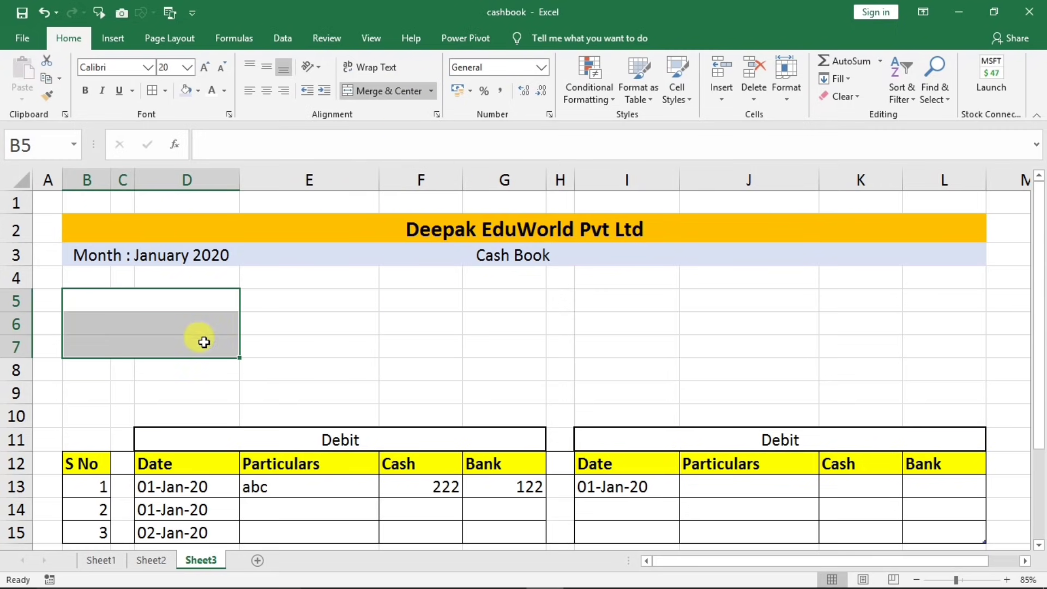
pyautogui.click(122, 321)
pyautogui.click(129, 297)
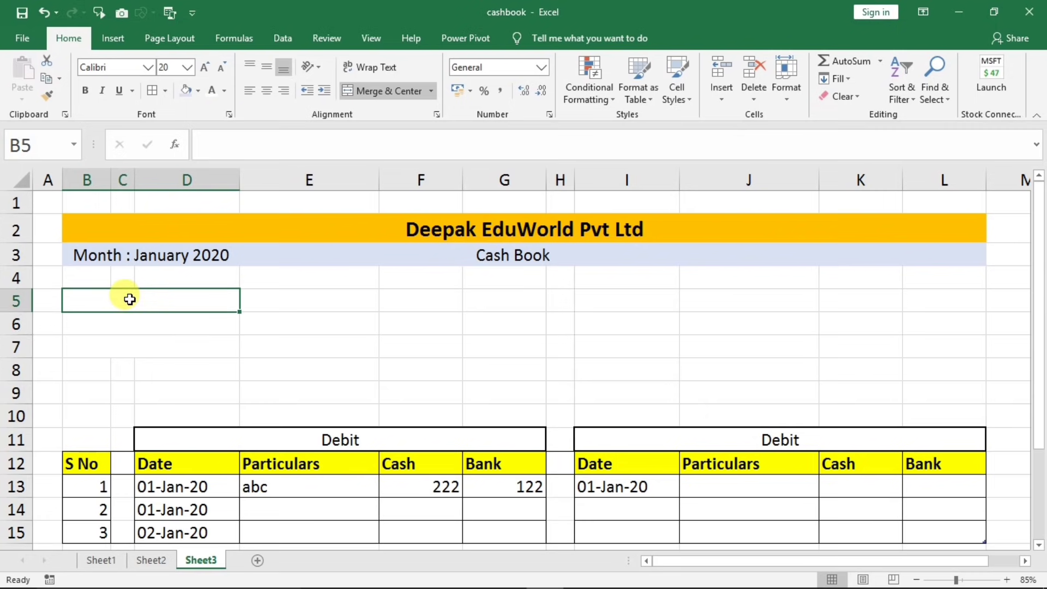
pyautogui.click(129, 322)
pyautogui.click(128, 342)
pyautogui.click(163, 303)
# - Apply all borders to the debit summary block B5:E7
pyautogui.moveTo(172, 315); pyautogui.dragTo(263, 342)
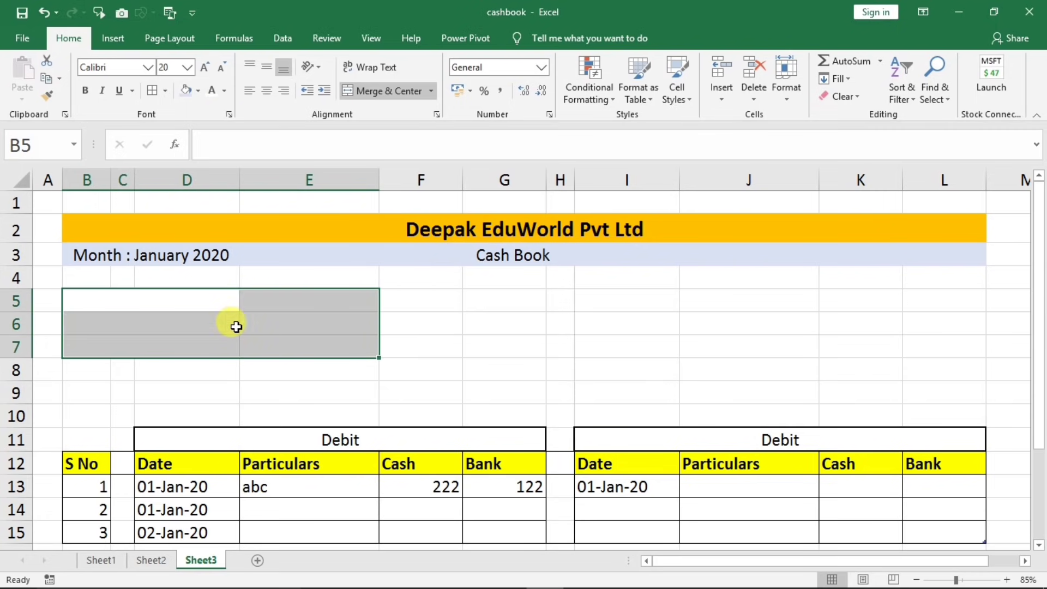
pyautogui.click(153, 93)
pyautogui.click(203, 341)
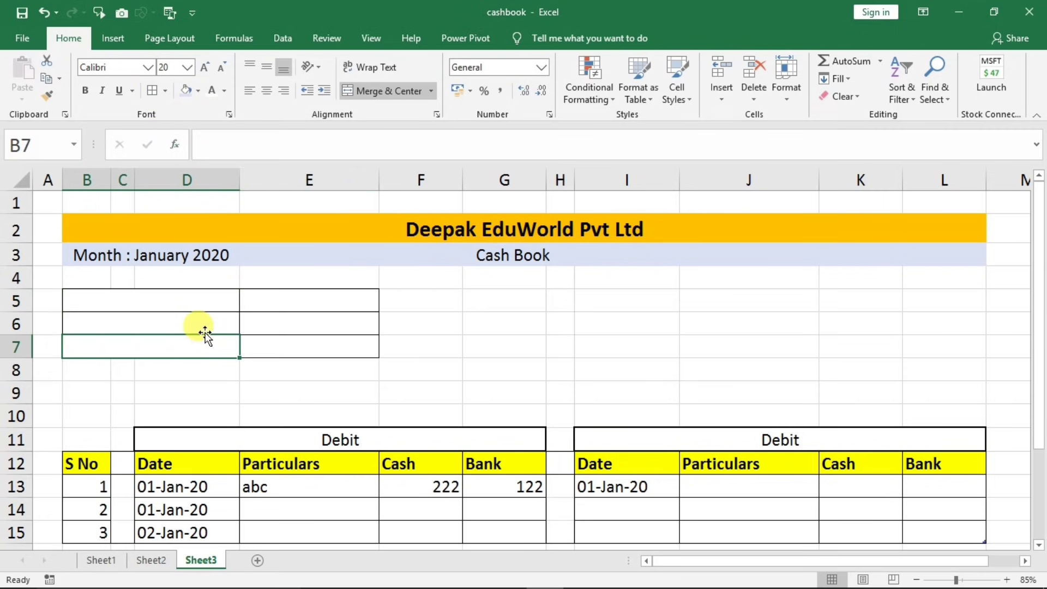
# - Copy the labels Debit Subtotal, Debit In Cash and Debit In Bank from Sheet2 B5:D7 into Sheet3 starting at B5
pyautogui.click(149, 307)
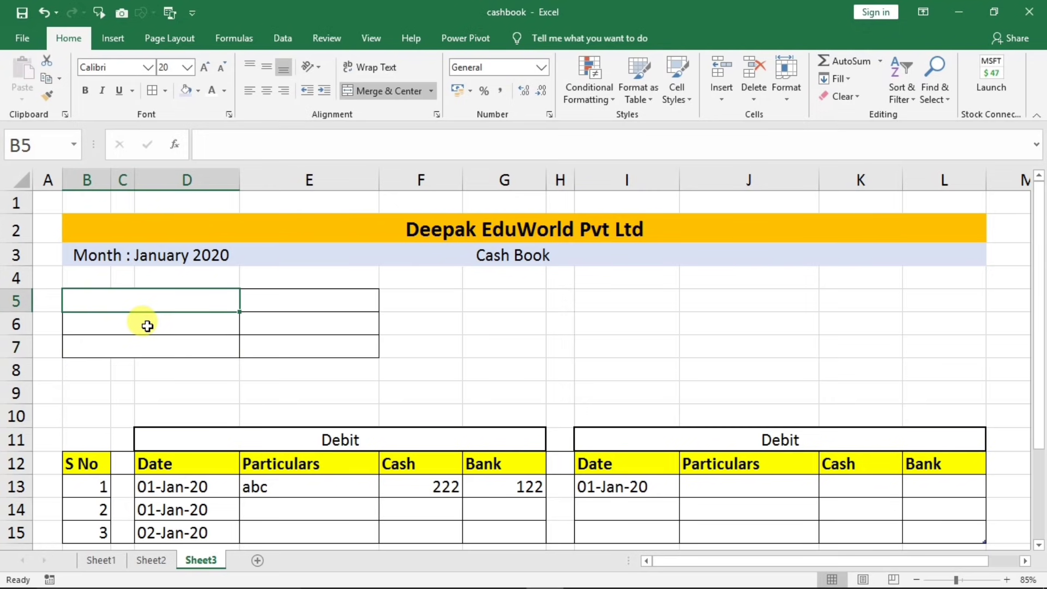
pyautogui.click(147, 325)
pyautogui.click(145, 346)
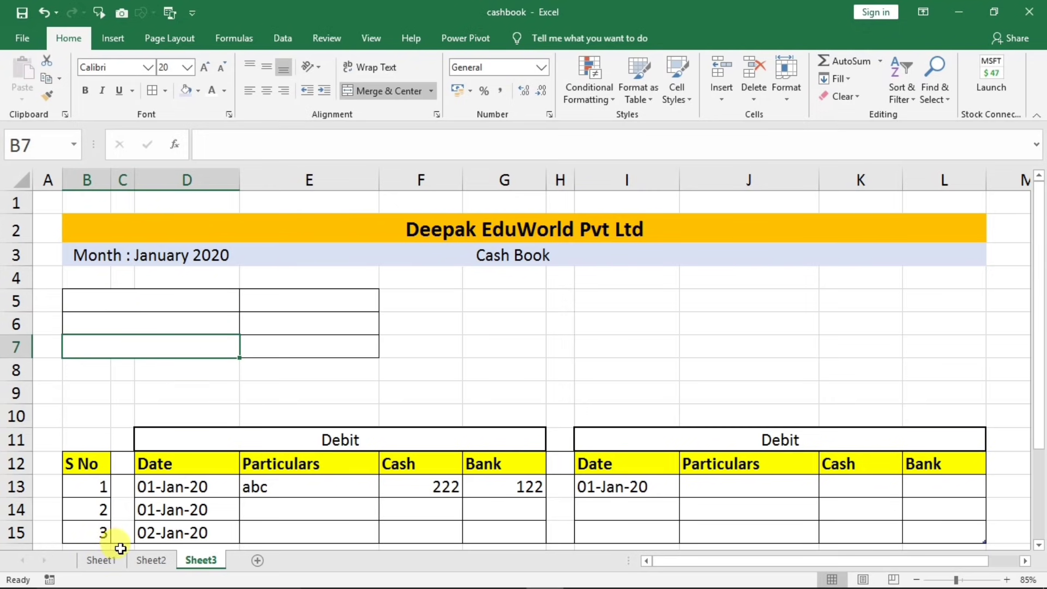
pyautogui.click(147, 560)
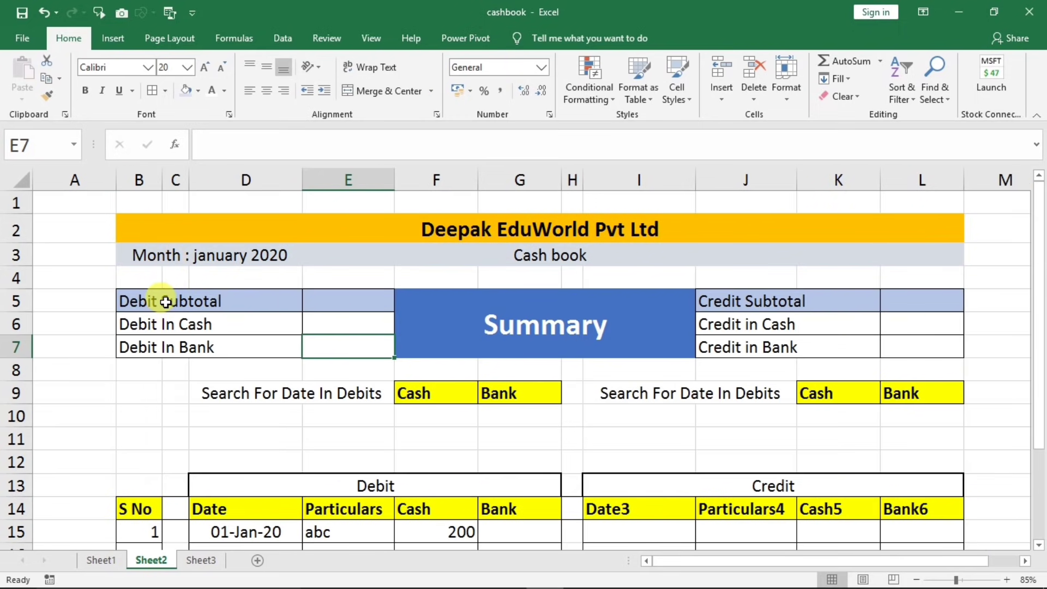
pyautogui.moveTo(166, 302); pyautogui.dragTo(164, 343)
pyautogui.click(208, 315)
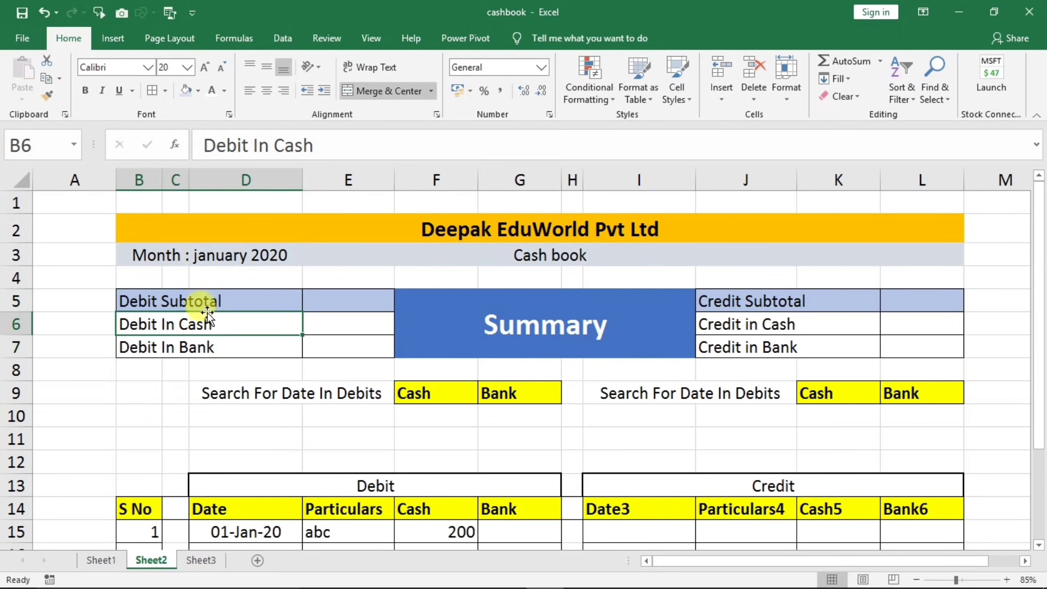
pyautogui.moveTo(208, 309); pyautogui.dragTo(204, 347)
pyautogui.hotkey('ctrl', 'c')
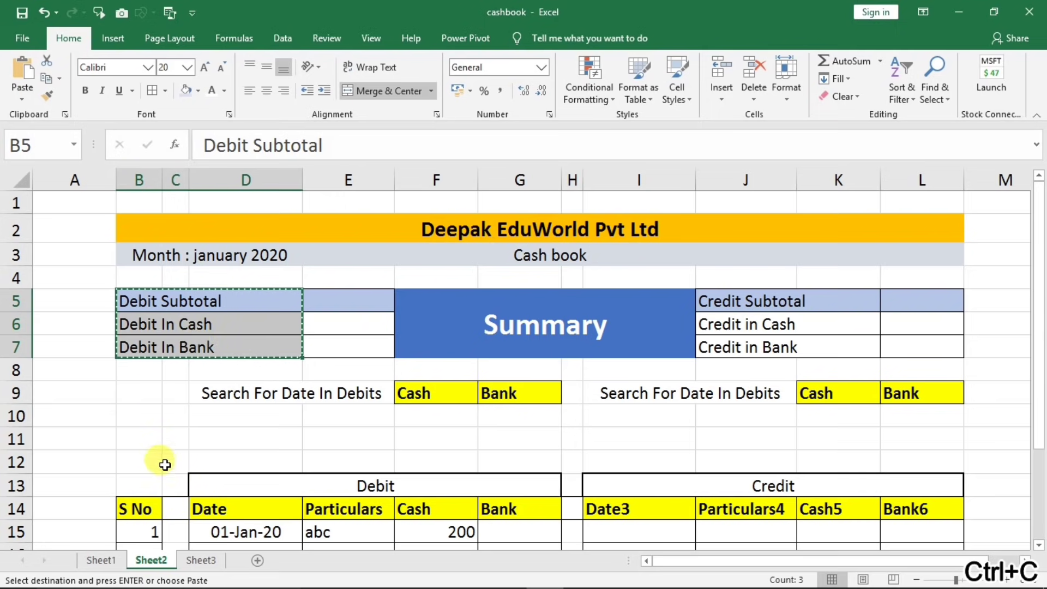
pyautogui.click(199, 560)
pyautogui.click(115, 299)
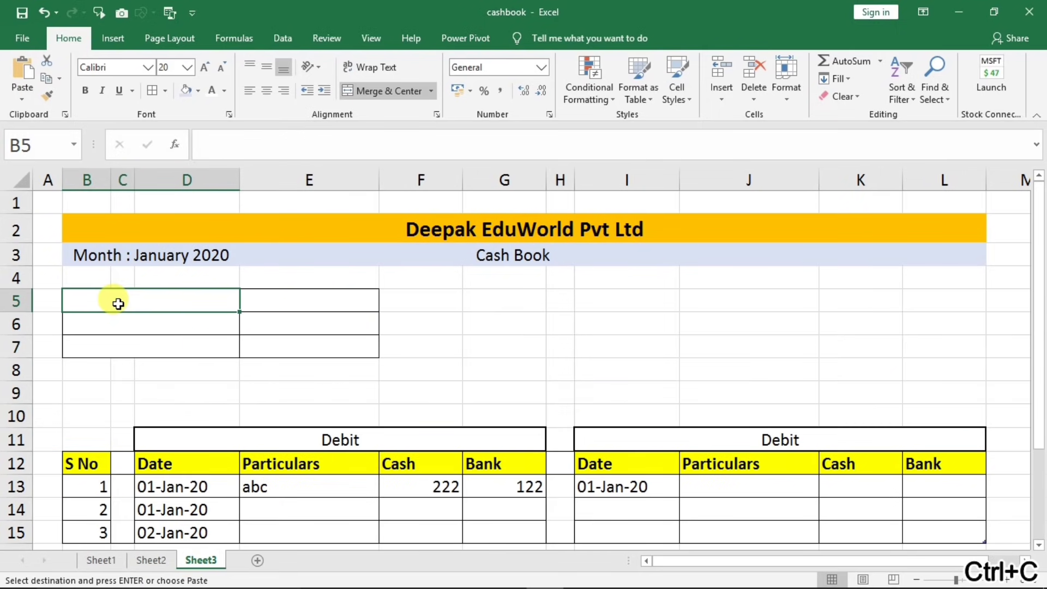
pyautogui.hotkey('ctrl', 'v')
pyautogui.click(180, 339)
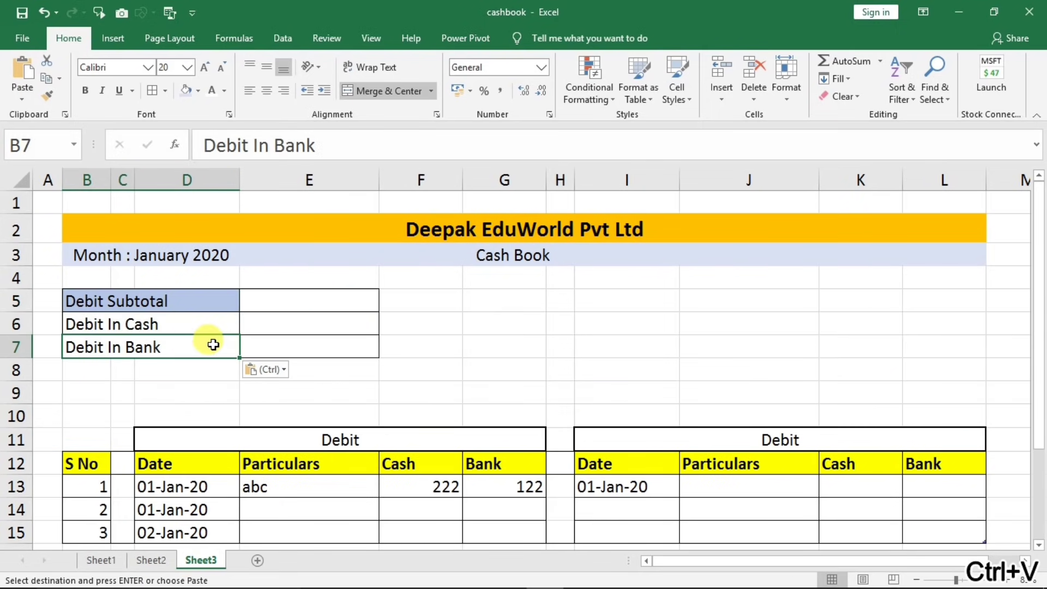
# - Fill the Debit Subtotal value cell E5 with the same light blue as its label
pyautogui.click(255, 304)
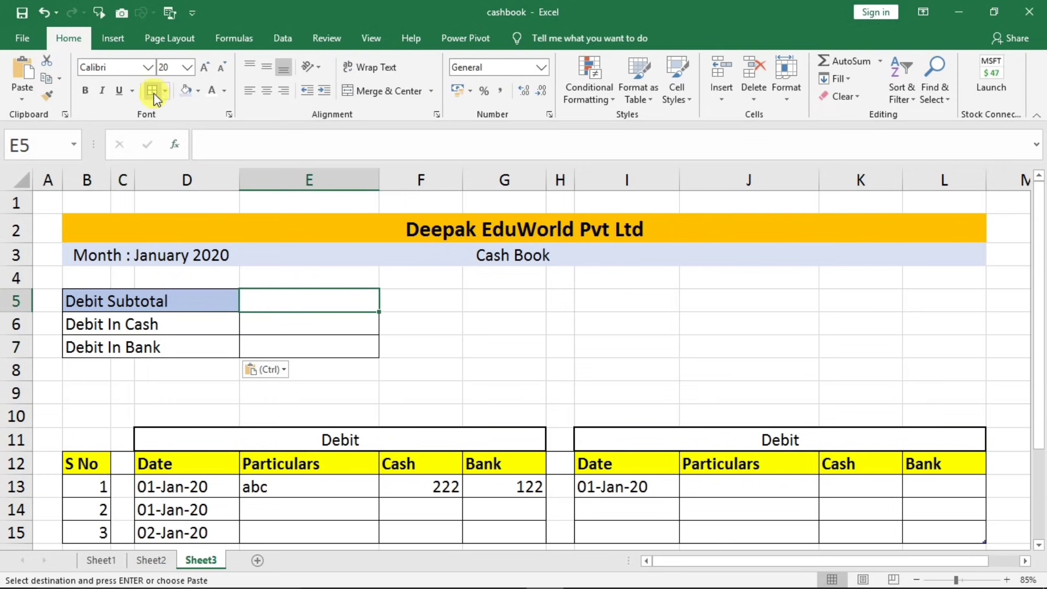
pyautogui.click(200, 92)
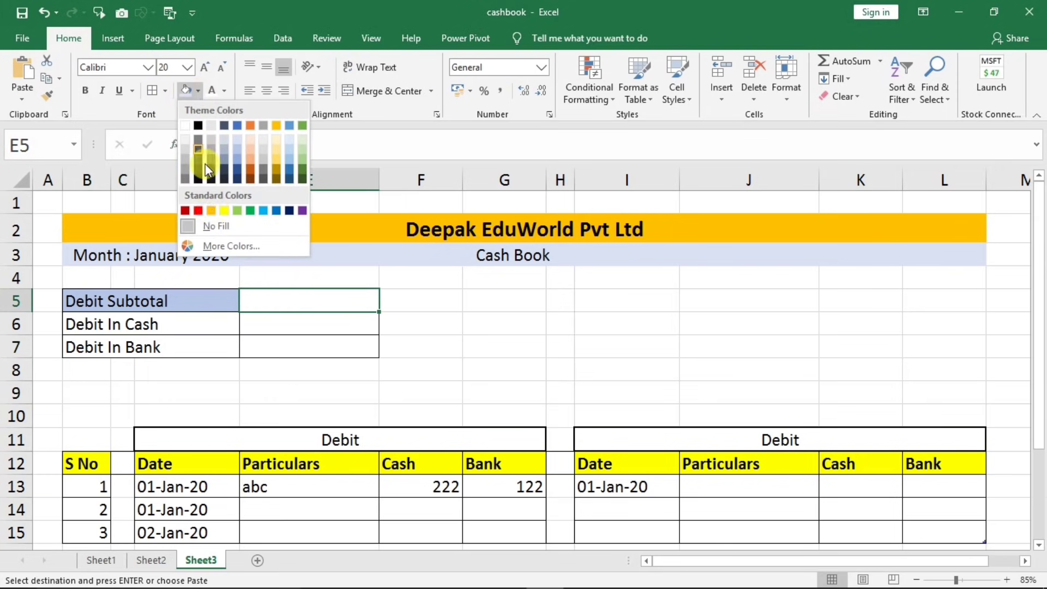
pyautogui.click(238, 145)
pyautogui.click(263, 341)
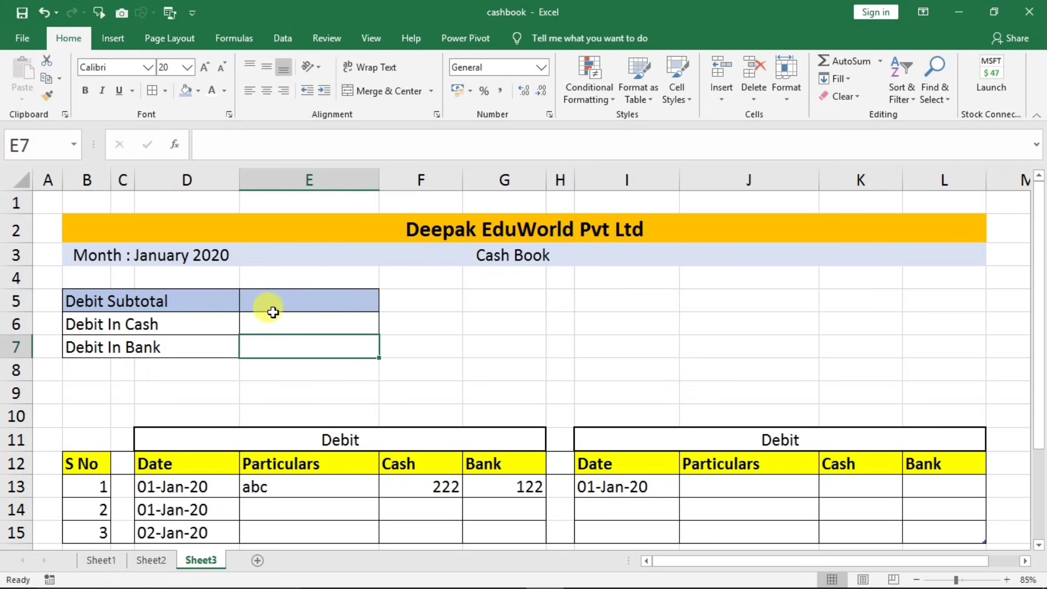
pyautogui.click(168, 316)
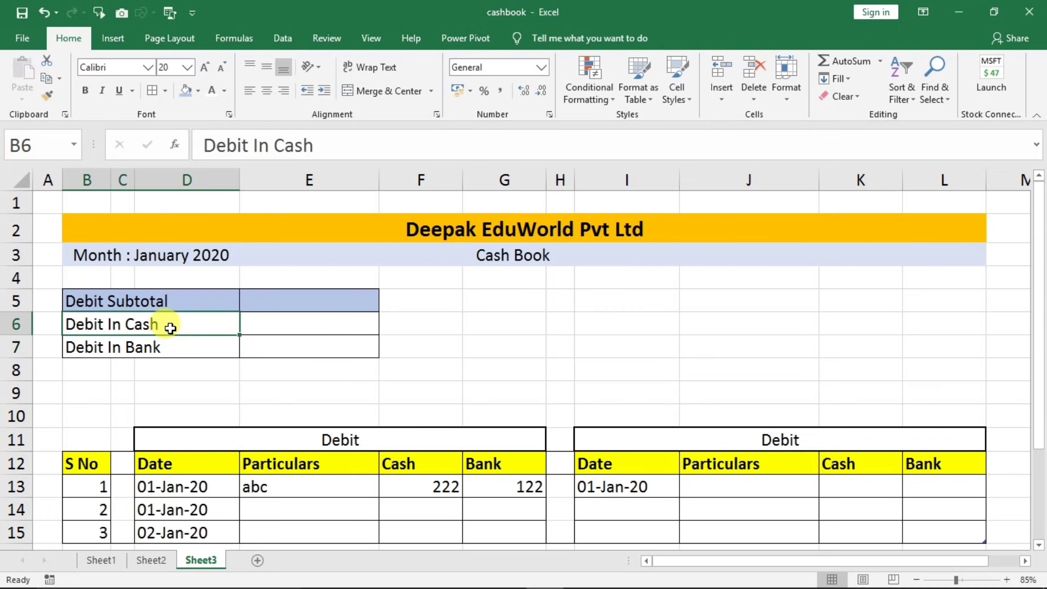
pyautogui.click(271, 300)
pyautogui.click(271, 327)
pyautogui.click(265, 343)
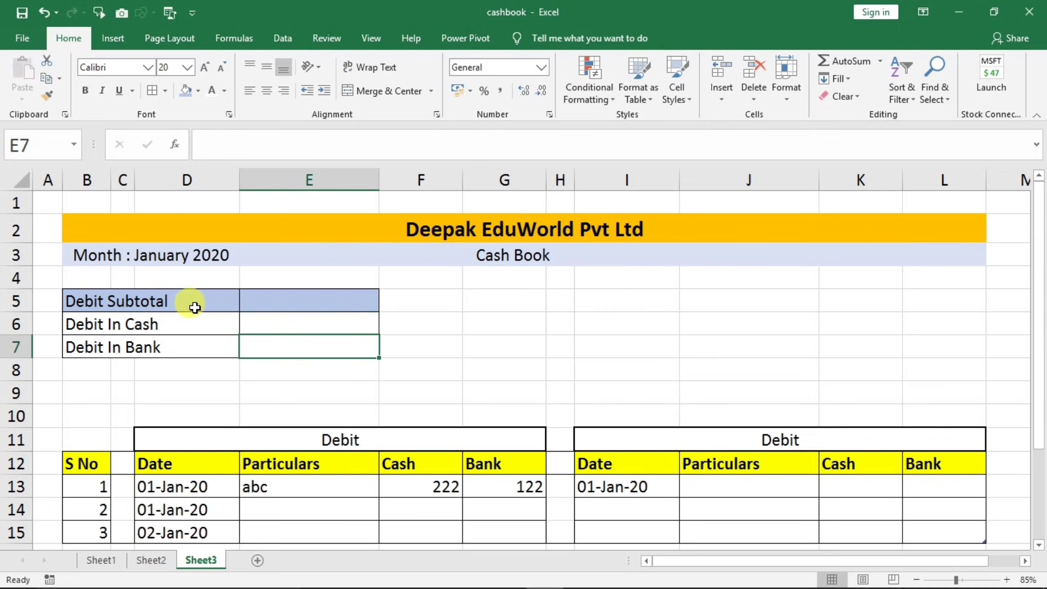
# - Merge J5:K7 across row by row and apply all borders to the credit summary block J5:L7
pyautogui.moveTo(713, 297); pyautogui.dragTo(840, 344)
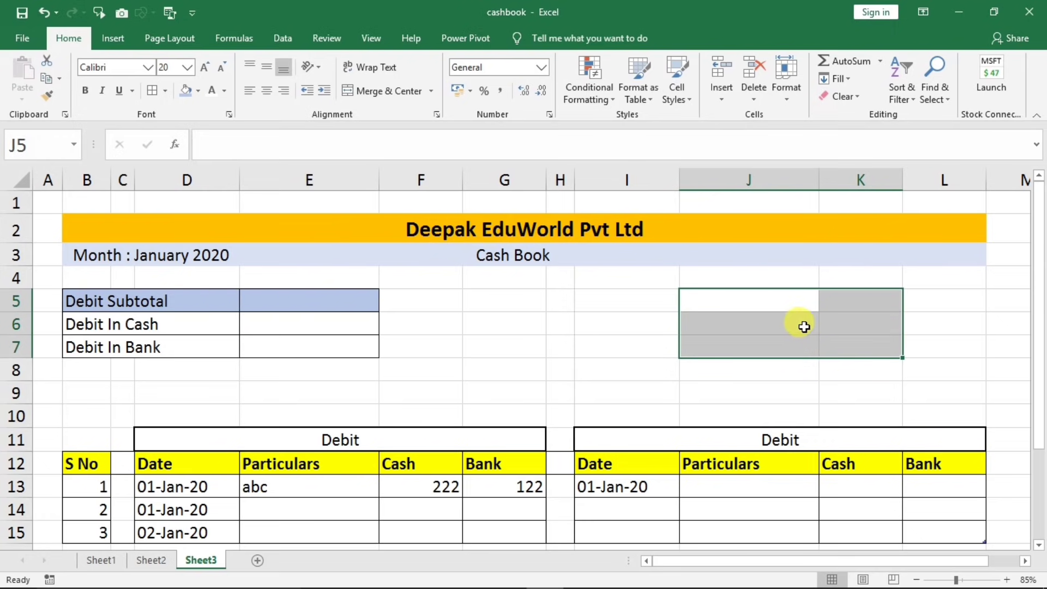
pyautogui.click(431, 93)
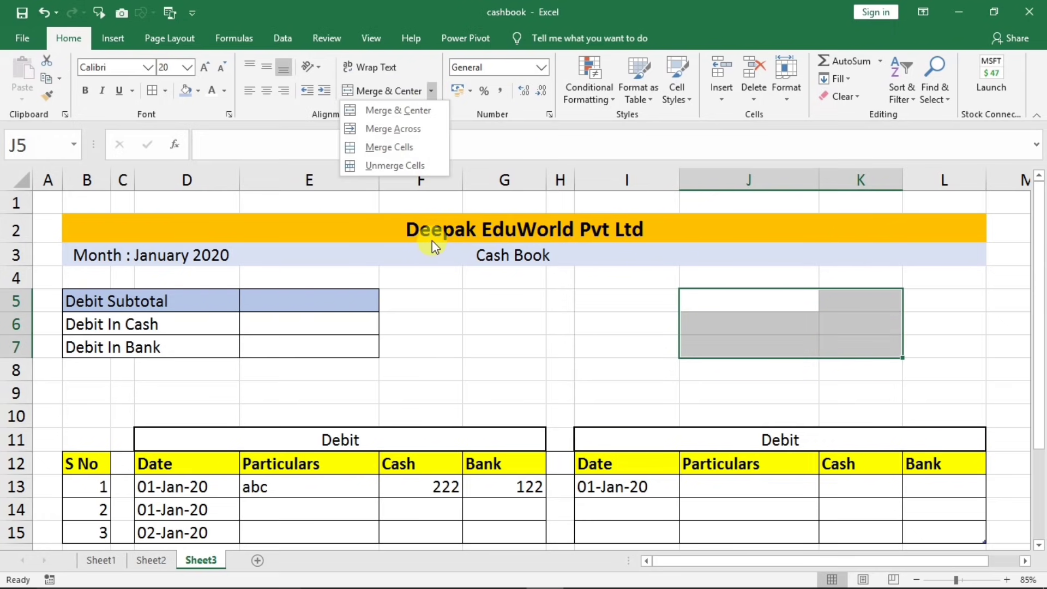
pyautogui.click(410, 128)
pyautogui.moveTo(802, 302); pyautogui.dragTo(916, 342)
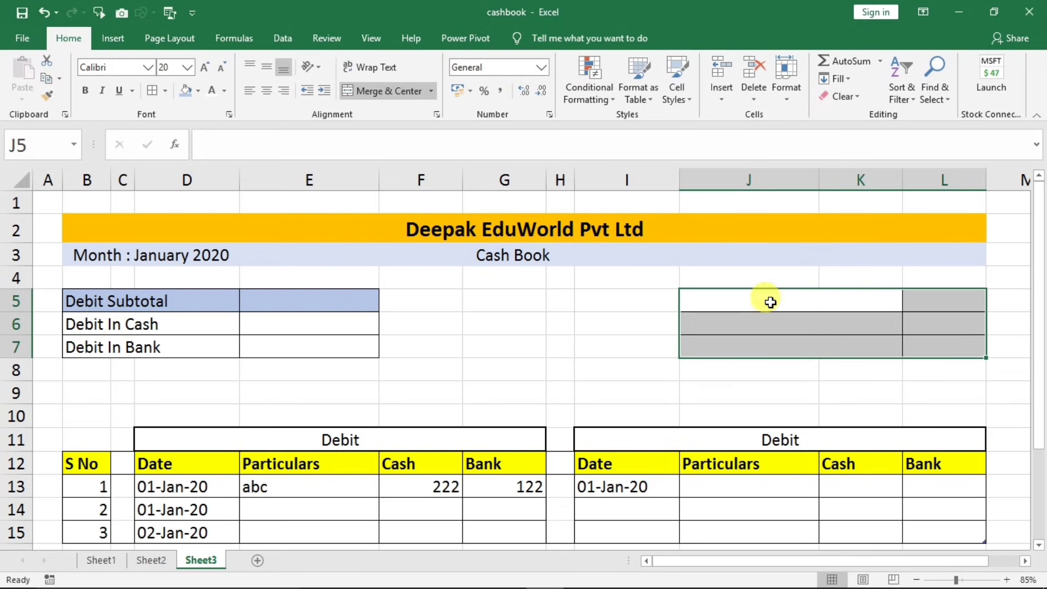
# - Copy the labels Credit Subtotal, Credit in Cash and Credit in Bank from Sheet2 J5:K7 into Sheet3 at J5
pyautogui.click(151, 561)
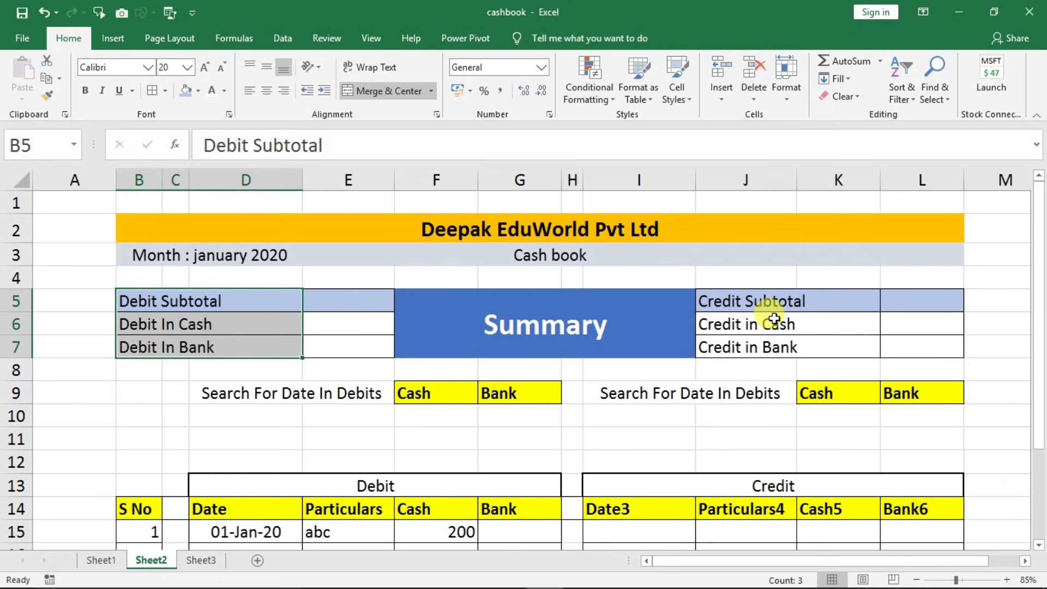
pyautogui.click(765, 304)
pyautogui.moveTo(765, 305); pyautogui.dragTo(759, 346)
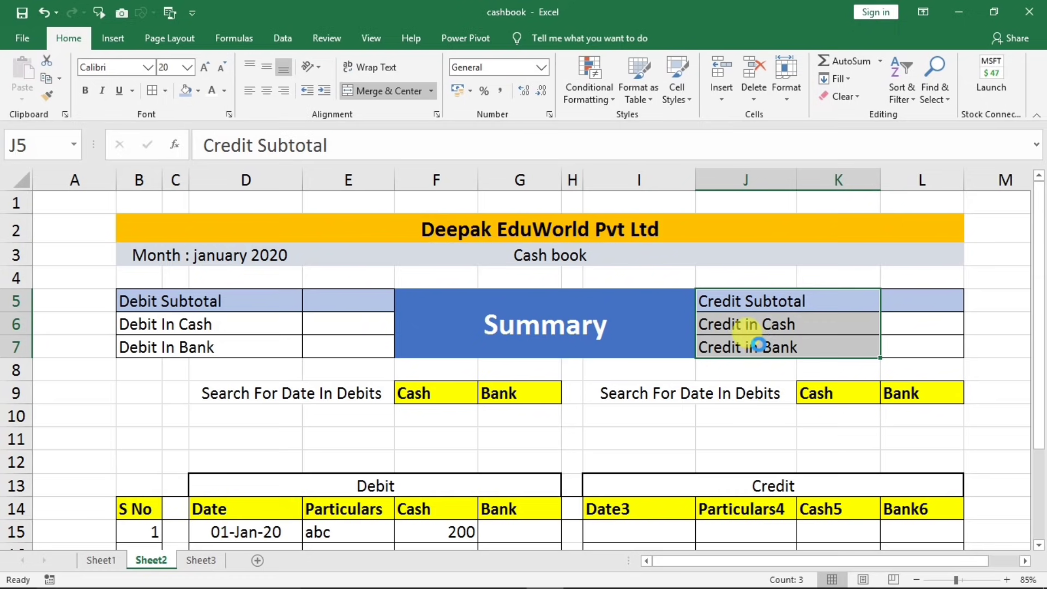
pyautogui.hotkey('ctrl', 'c')
pyautogui.click(200, 560)
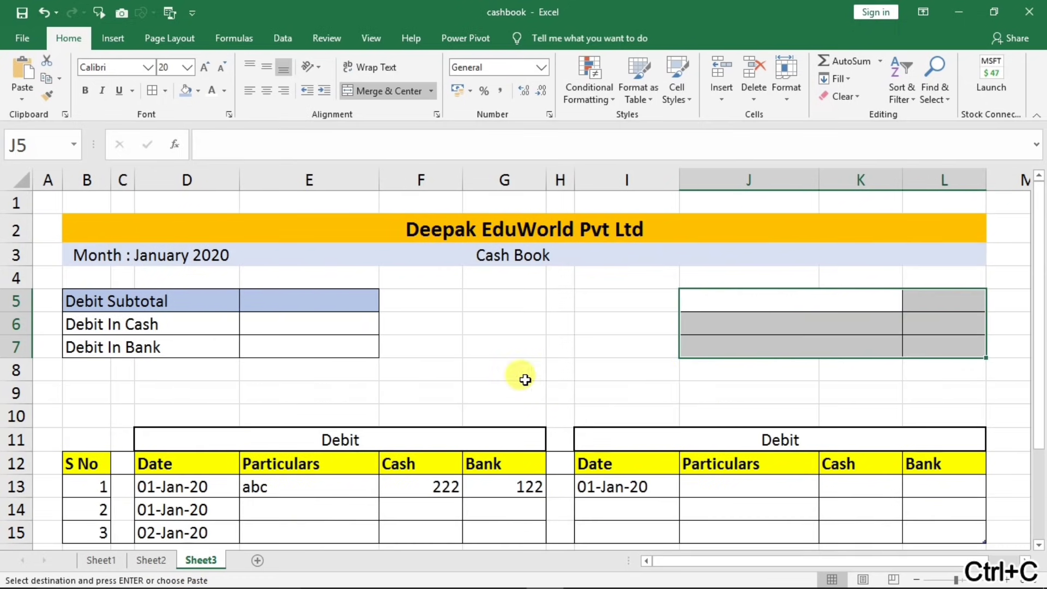
pyautogui.click(716, 306)
pyautogui.hotkey('ctrl', 'v')
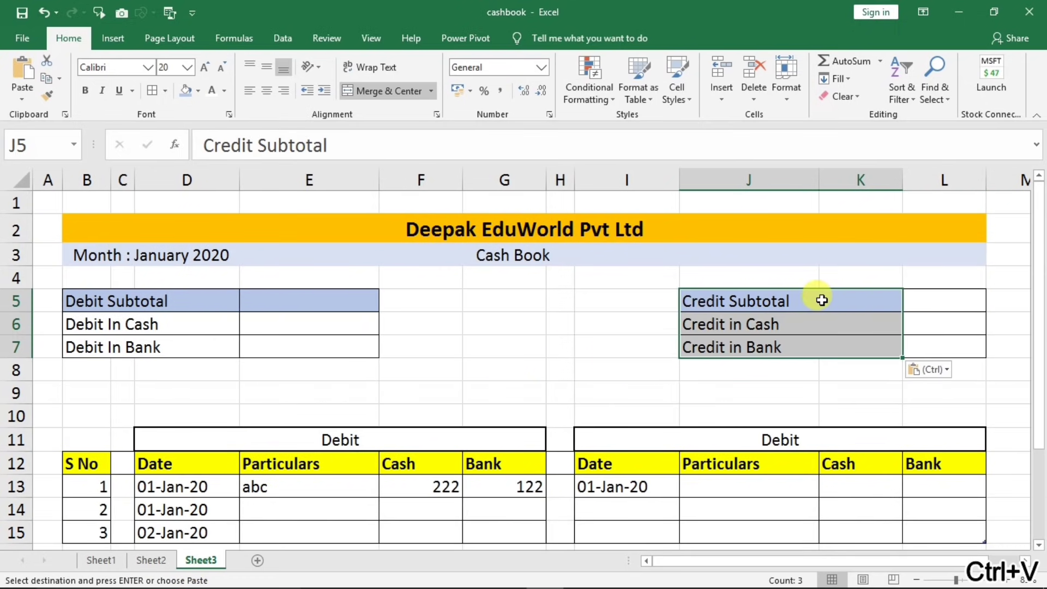
# - Fill the Credit Subtotal value cell L5 with the same light blue as its label
pyautogui.click(941, 304)
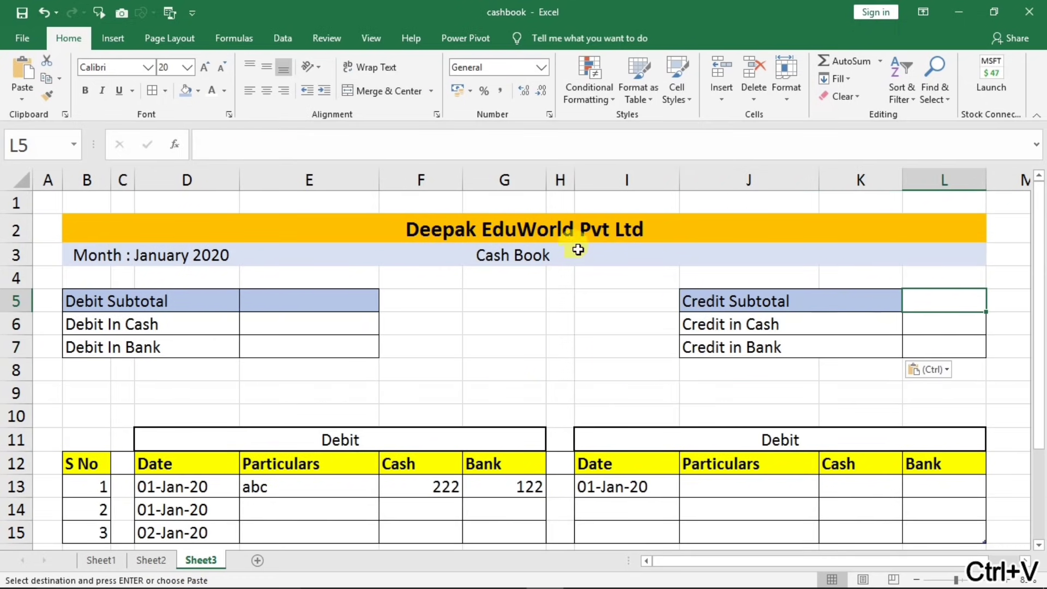
pyautogui.click(189, 94)
pyautogui.click(694, 325)
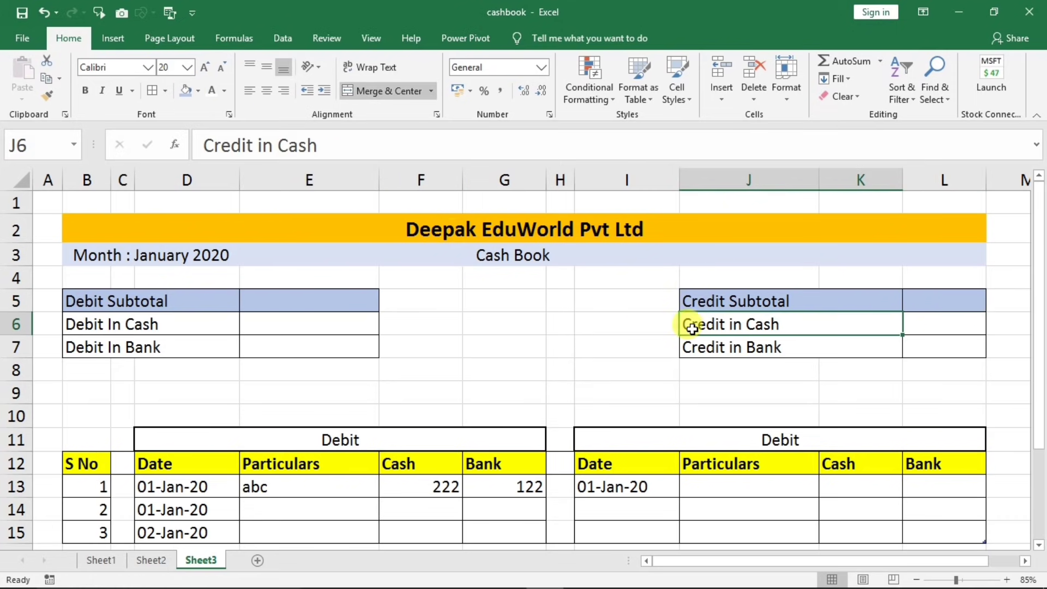
# - Merge and center F5:I7 between the debit and credit summaries, enter the heading Summary and align it vertically to the middle
pyautogui.click(433, 306)
pyautogui.moveTo(433, 306); pyautogui.dragTo(624, 346)
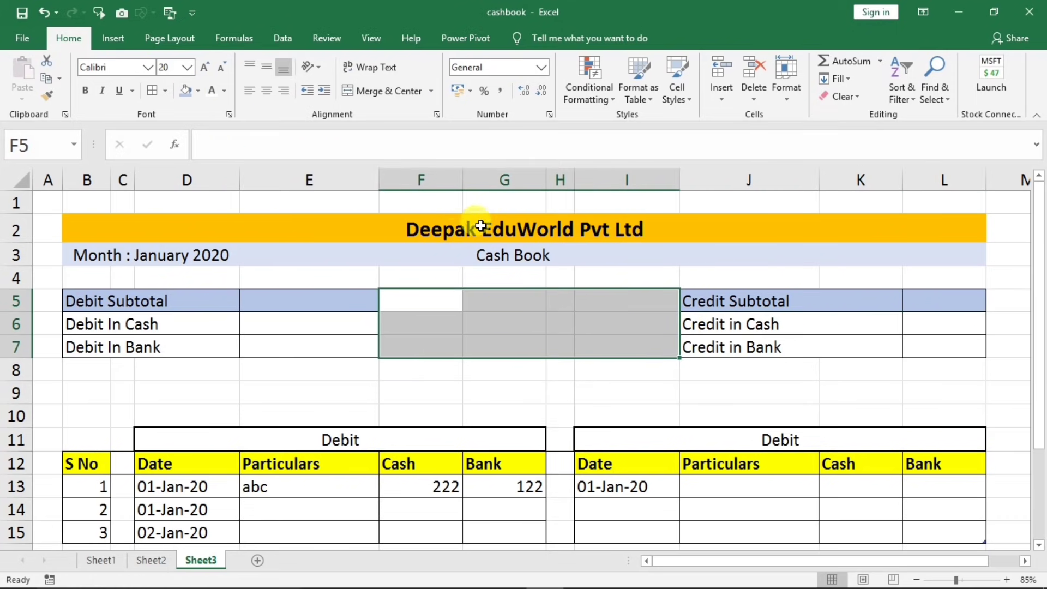
pyautogui.click(384, 90)
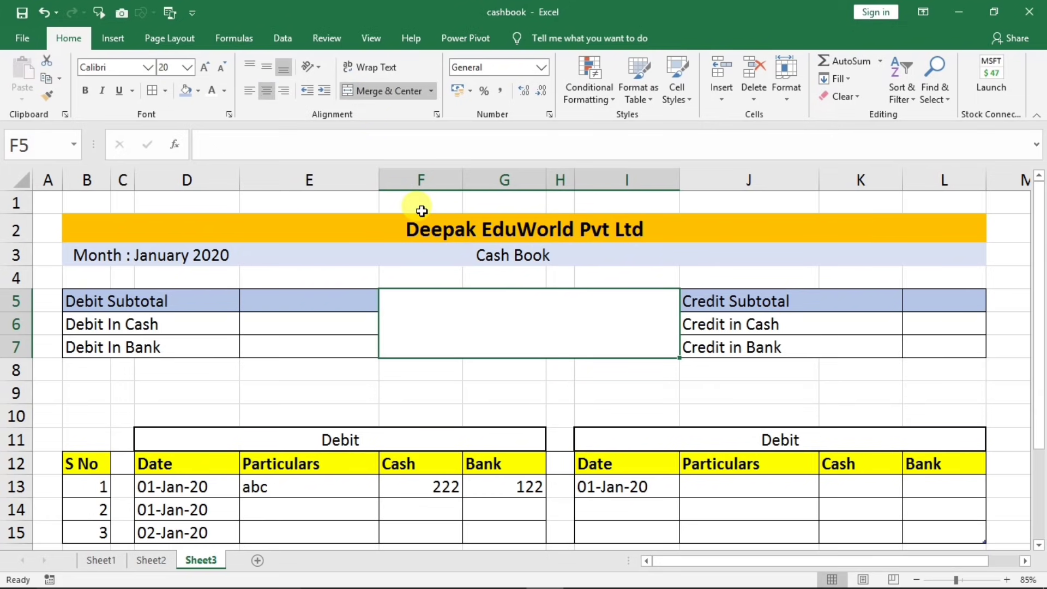
pyautogui.write('Summary')
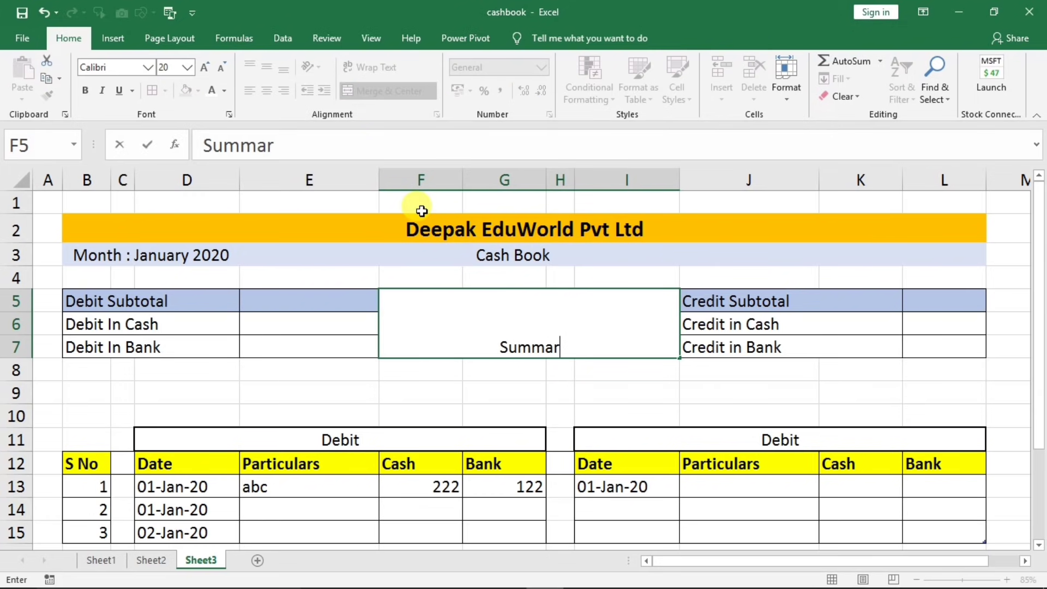
pyautogui.click(685, 327)
pyautogui.click(603, 327)
pyautogui.click(268, 68)
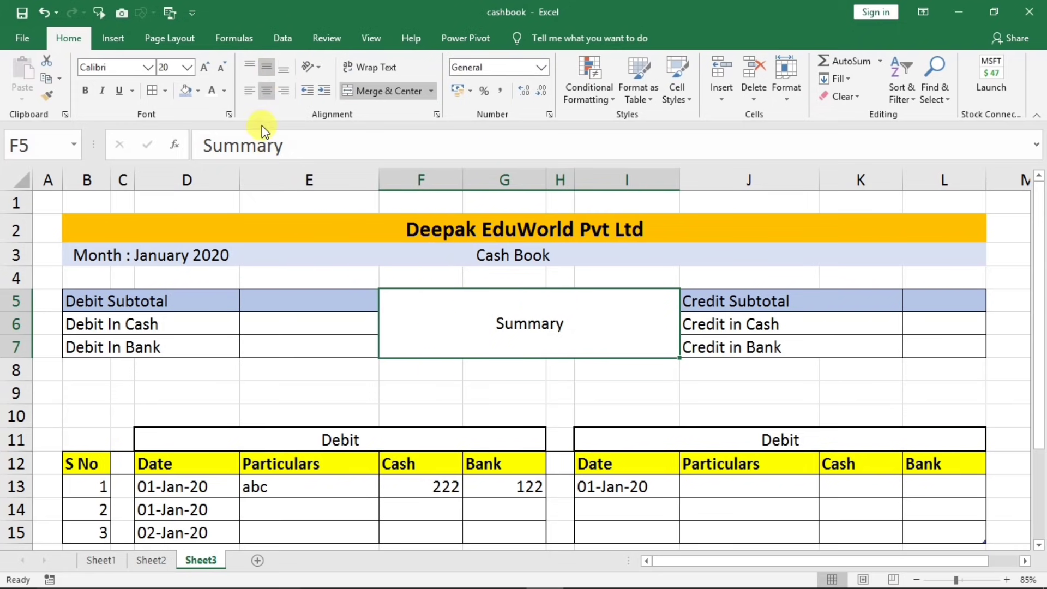
# - Enlarge the Summary heading to 48 pt and make it bold
pyautogui.click(207, 67)
pyautogui.click(207, 67)
pyautogui.click(207, 67)
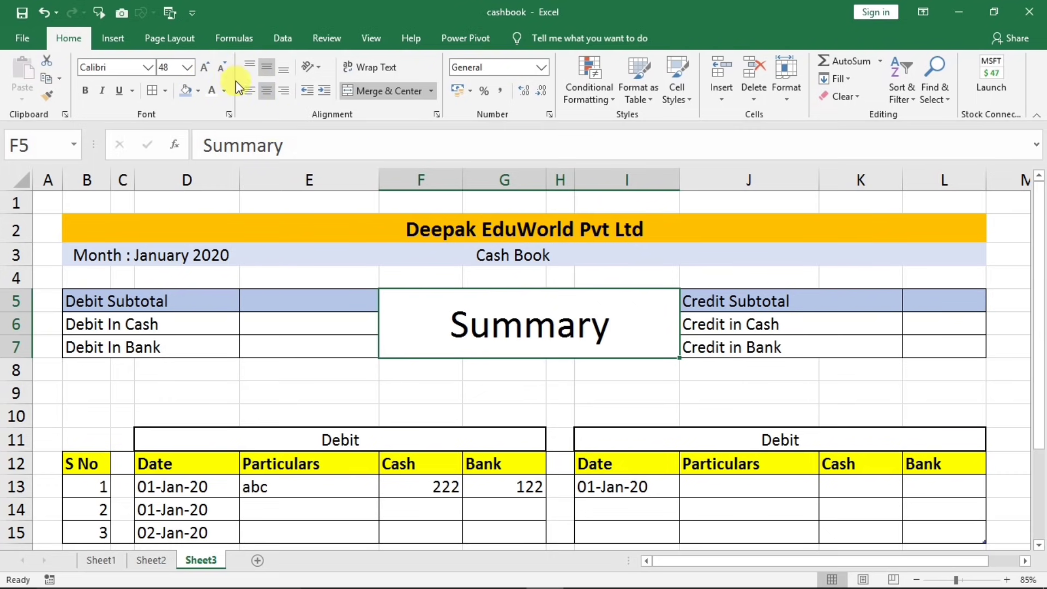
pyautogui.click(85, 90)
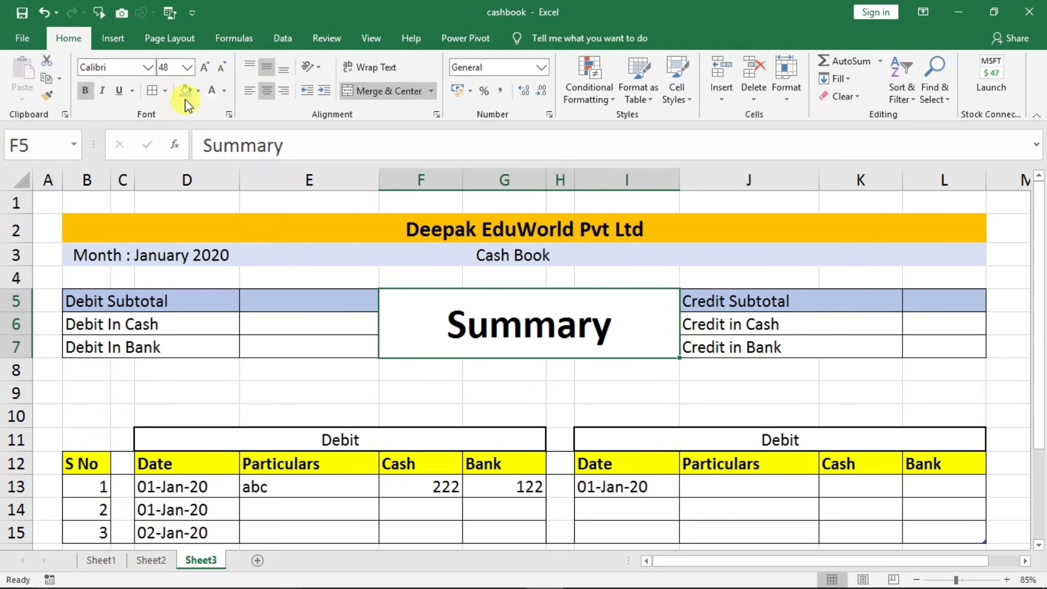
# - Fill the merged Summary cell with dark blue and set its font color to white
pyautogui.click(199, 91)
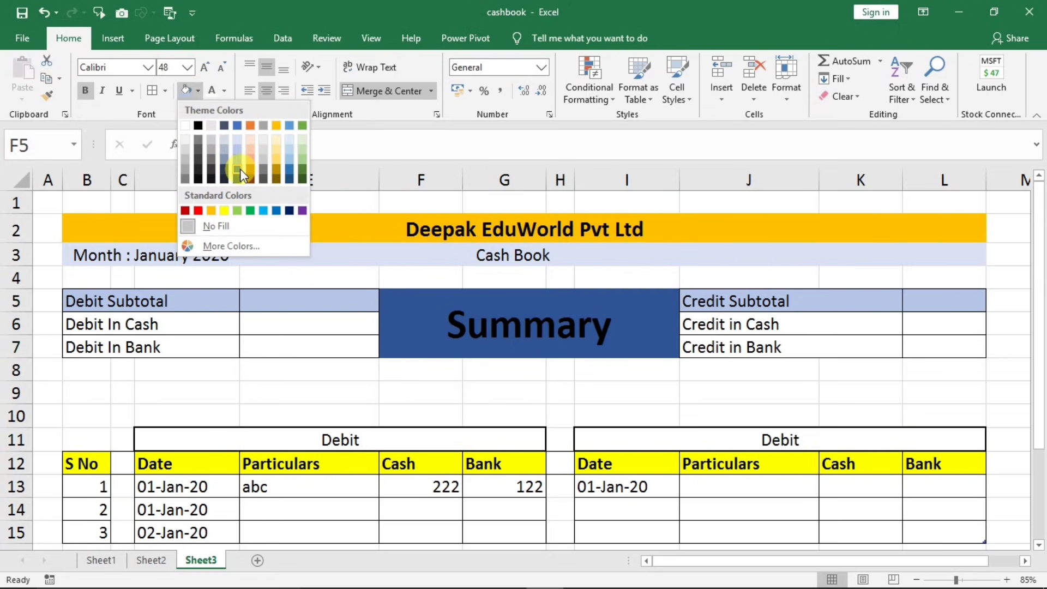
pyautogui.click(240, 169)
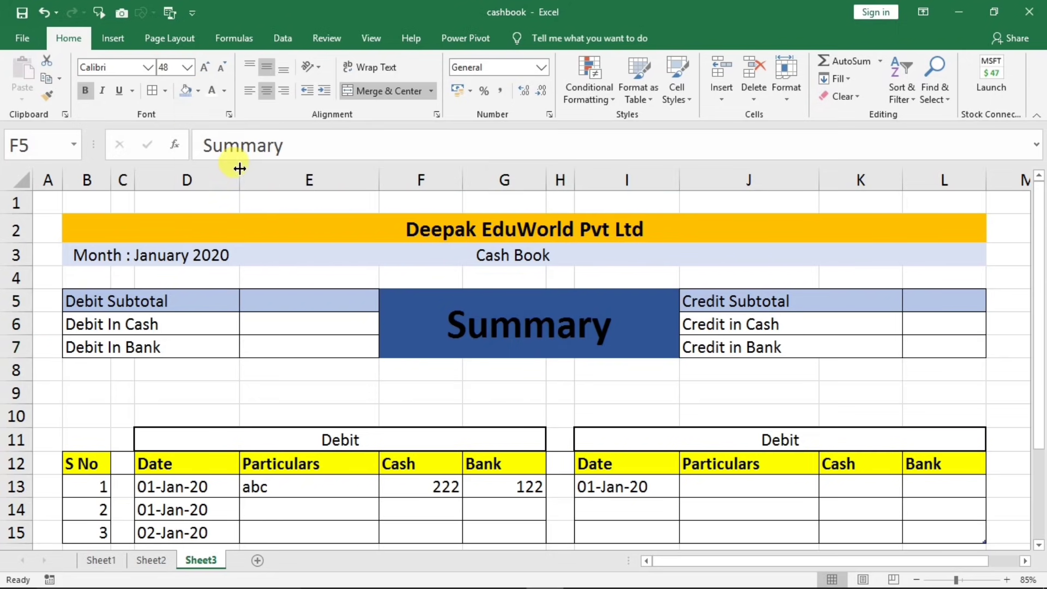
pyautogui.click(224, 91)
pyautogui.click(214, 142)
pyautogui.click(483, 388)
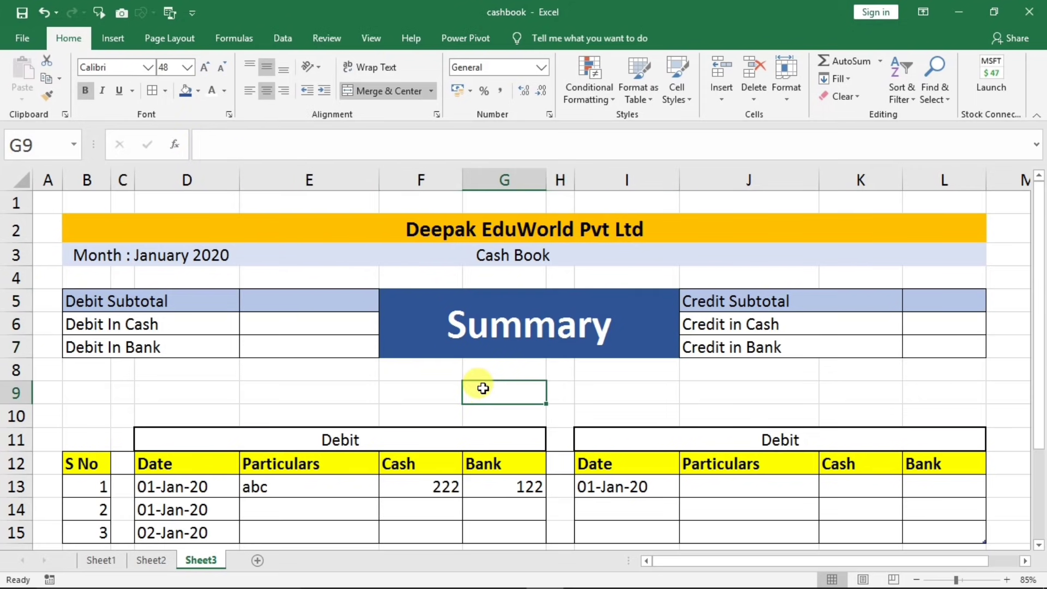
pyautogui.click(560, 396)
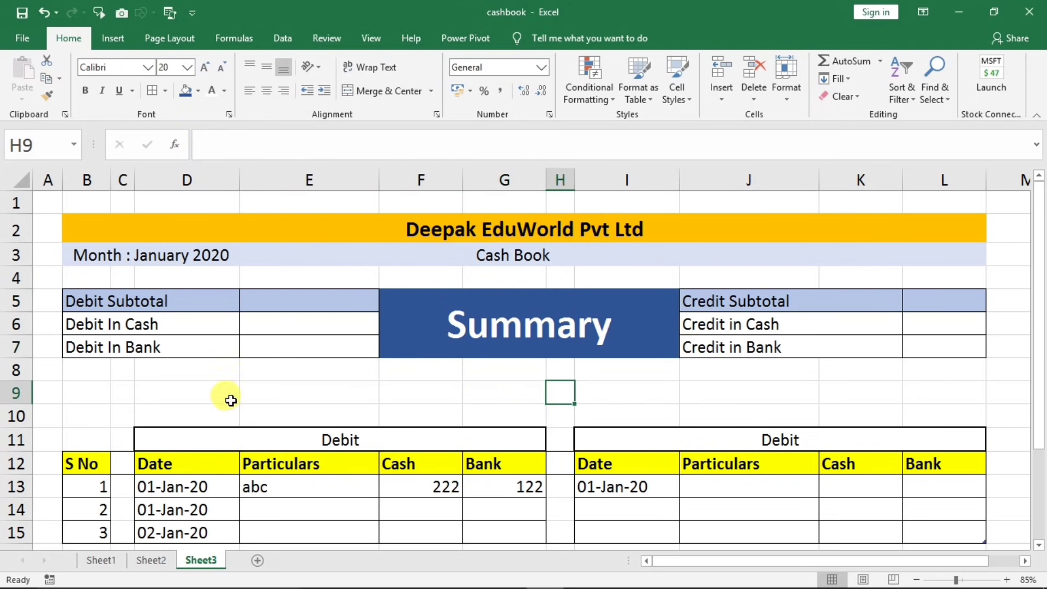
# - Insert two blank rows above row 9, between the summary section and the tables
pyautogui.moveTo(16, 393); pyautogui.dragTo(18, 408)
pyautogui.rightClick(20, 404)
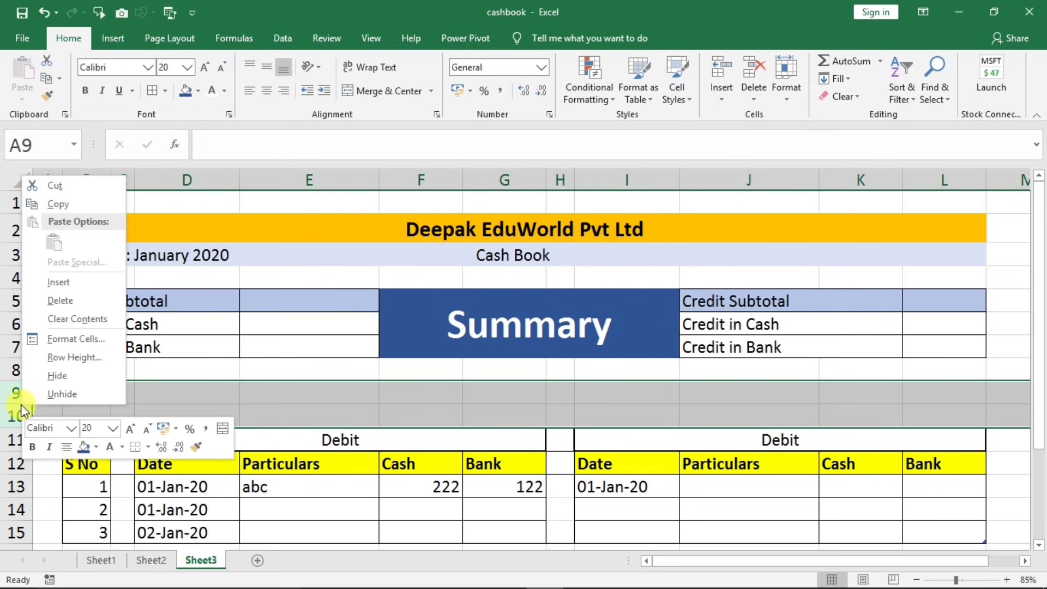
pyautogui.click(60, 281)
pyautogui.click(296, 415)
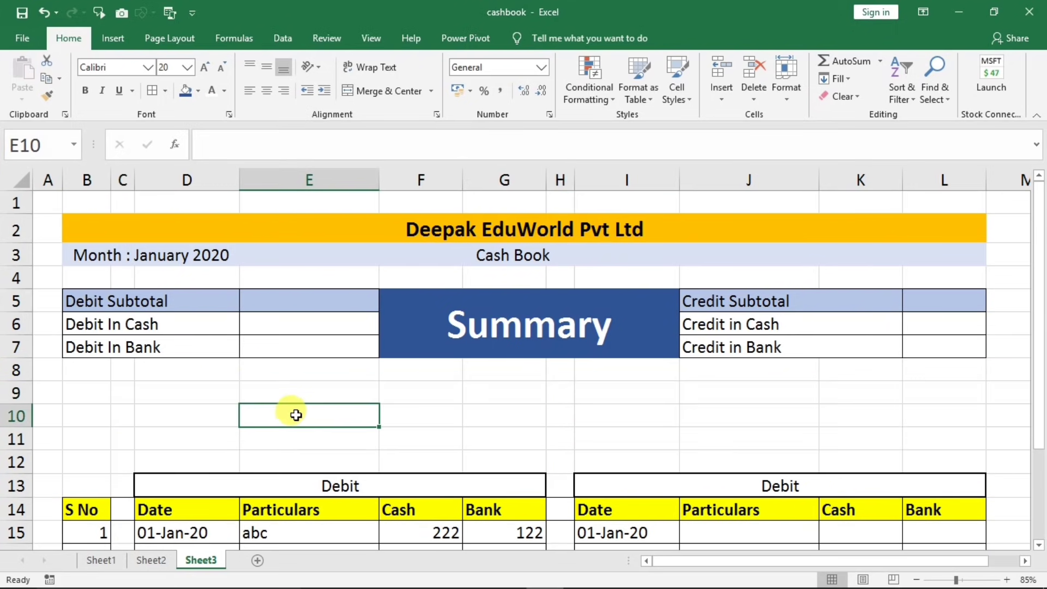
# - Merge D9:E10 across row by row and apply all borders to the debit search block D9:G10
pyautogui.click(152, 391)
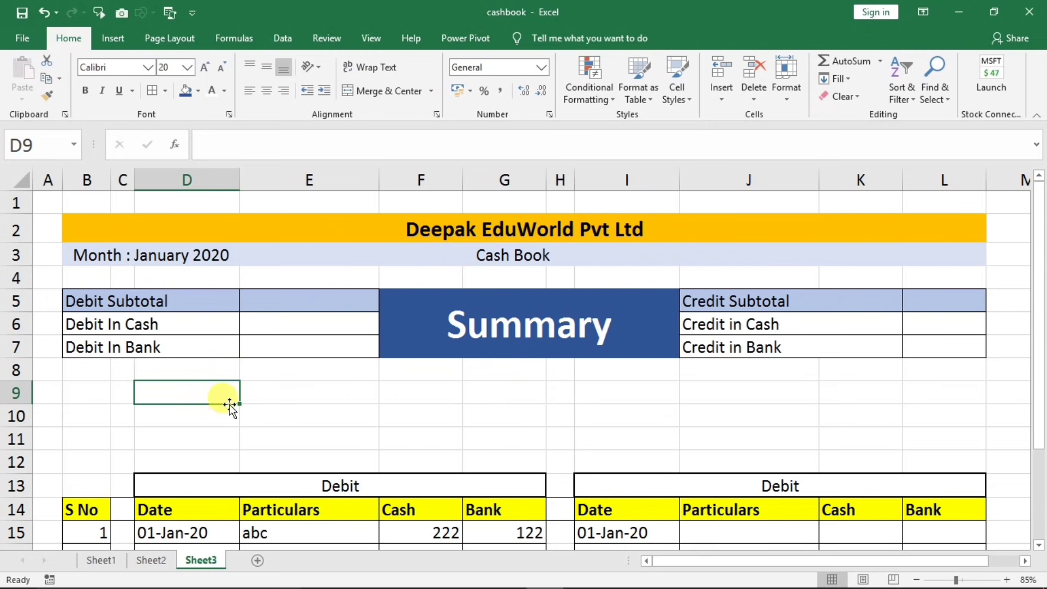
pyautogui.moveTo(216, 389); pyautogui.dragTo(273, 398)
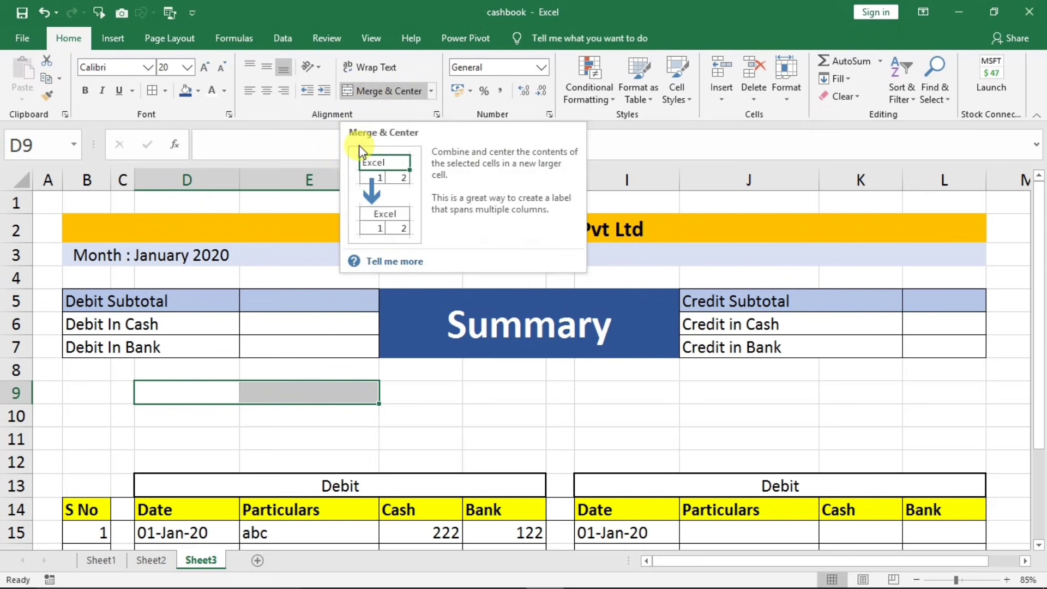
pyautogui.click(221, 417)
pyautogui.moveTo(219, 400); pyautogui.dragTo(270, 414)
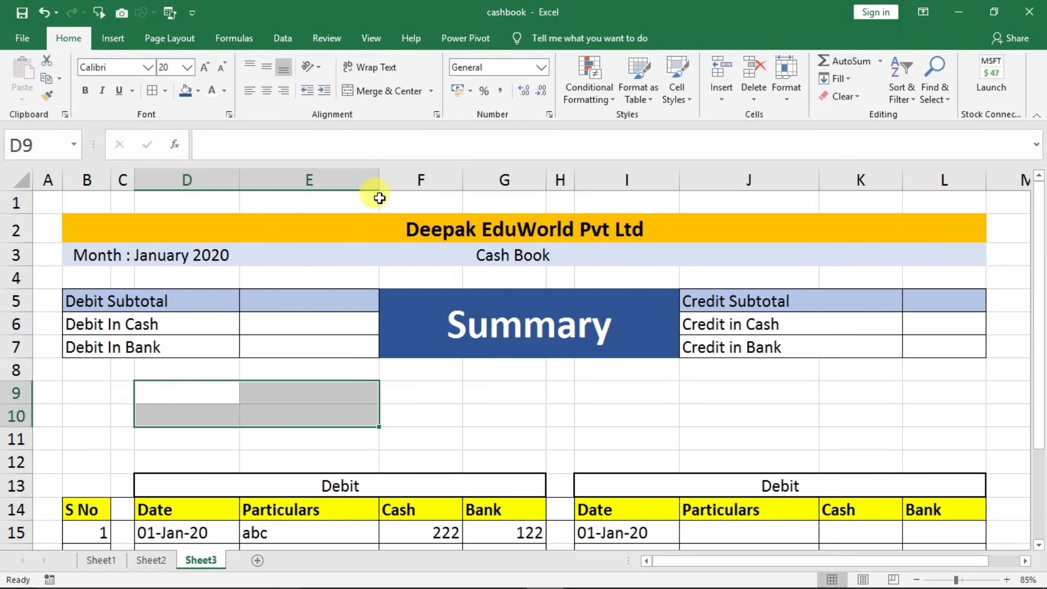
pyautogui.click(428, 96)
pyautogui.click(414, 133)
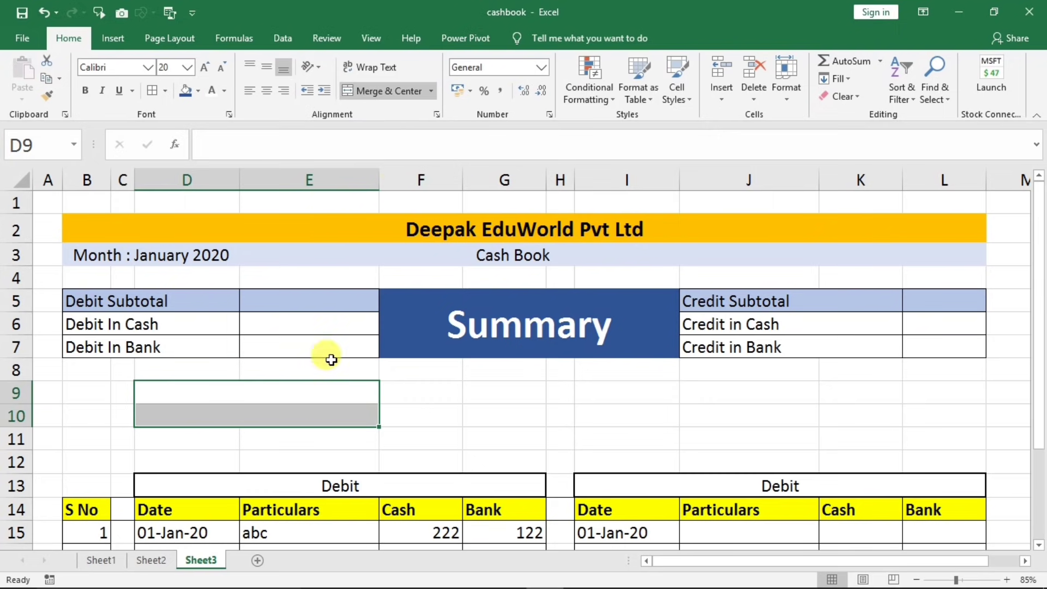
pyautogui.moveTo(302, 395); pyautogui.dragTo(470, 418)
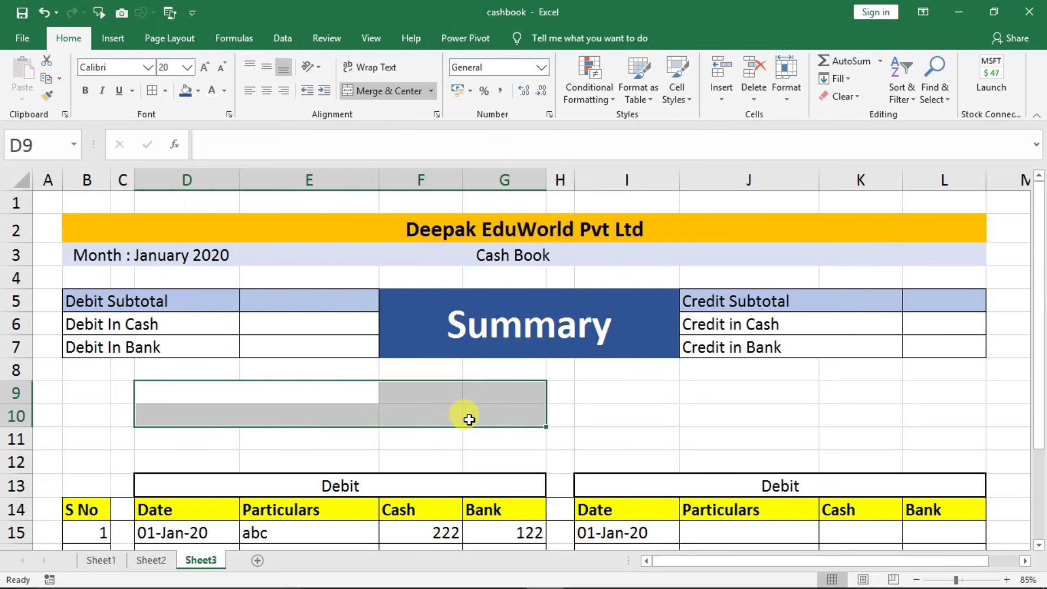
pyautogui.click(151, 91)
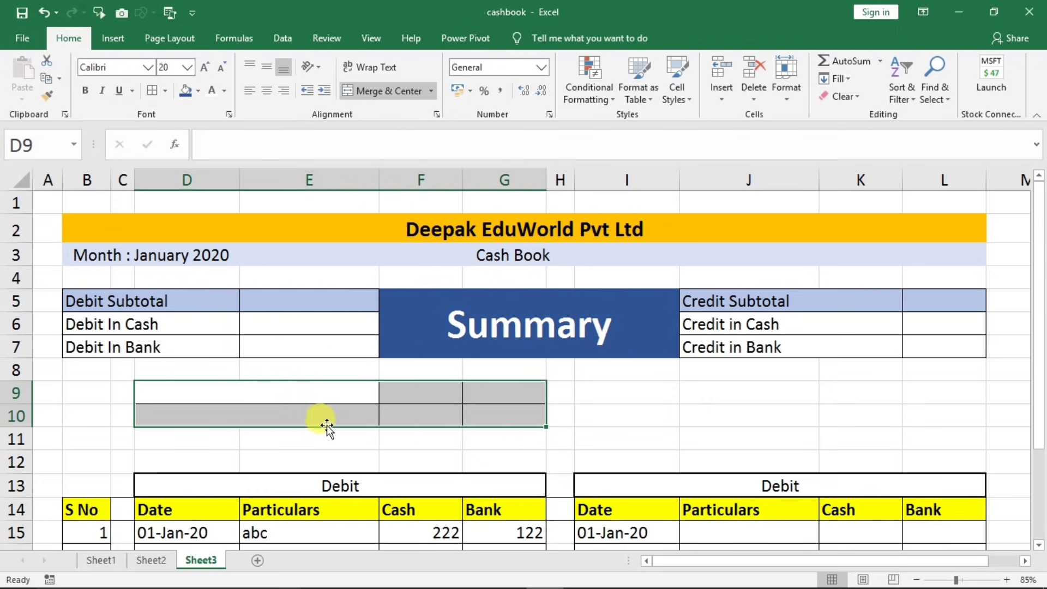
pyautogui.click(487, 413)
# - Merge I9:J10 across row by row and apply all borders to the credit search block I9:L10
pyautogui.click(651, 402)
pyautogui.moveTo(652, 404); pyautogui.dragTo(727, 413)
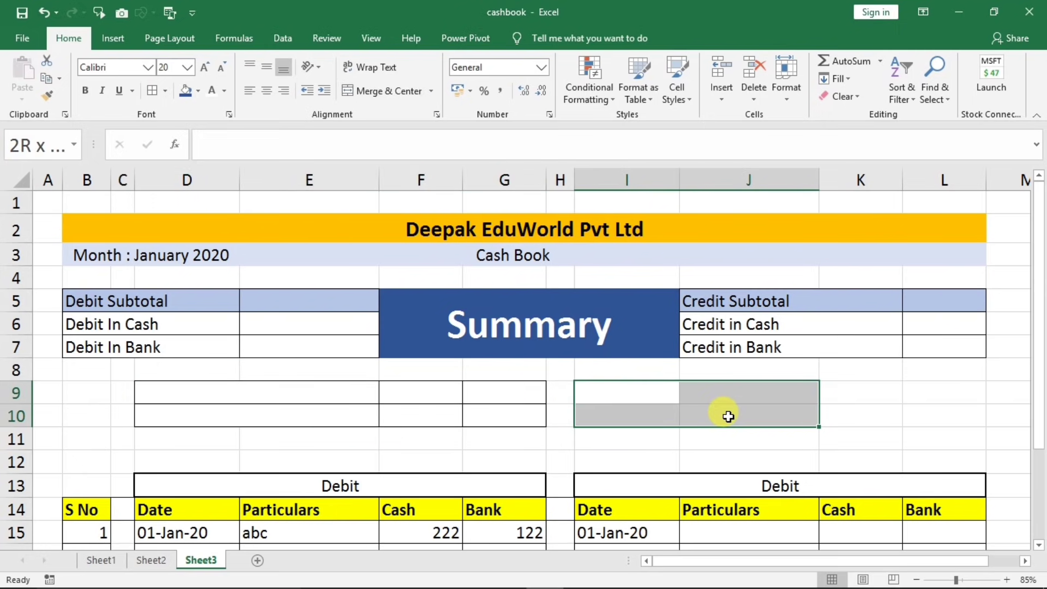
pyautogui.click(432, 91)
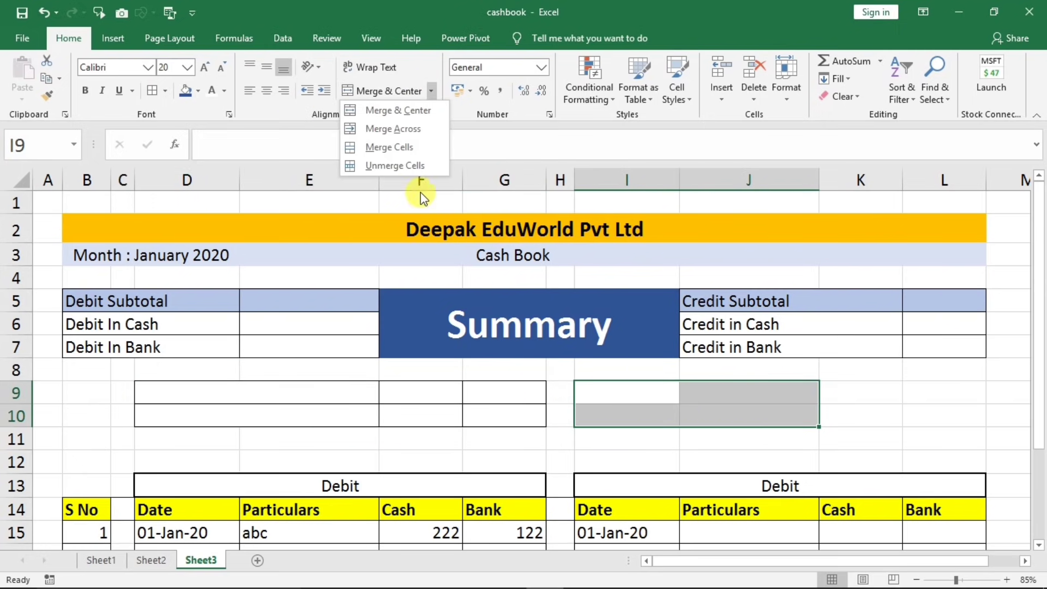
pyautogui.click(407, 131)
pyautogui.click(691, 393)
pyautogui.moveTo(692, 393); pyautogui.dragTo(905, 417)
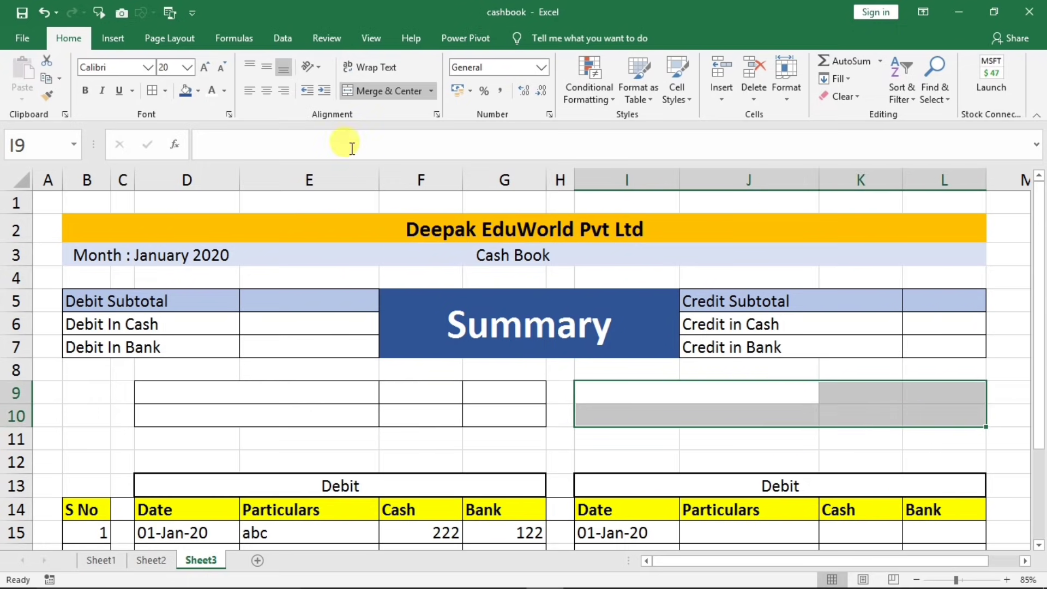
pyautogui.click(155, 94)
# - Copy the Search Total Debits For Date, Cash and Bank headers from Sheet1 D9:G9 into Sheet3 at D9
pyautogui.click(299, 396)
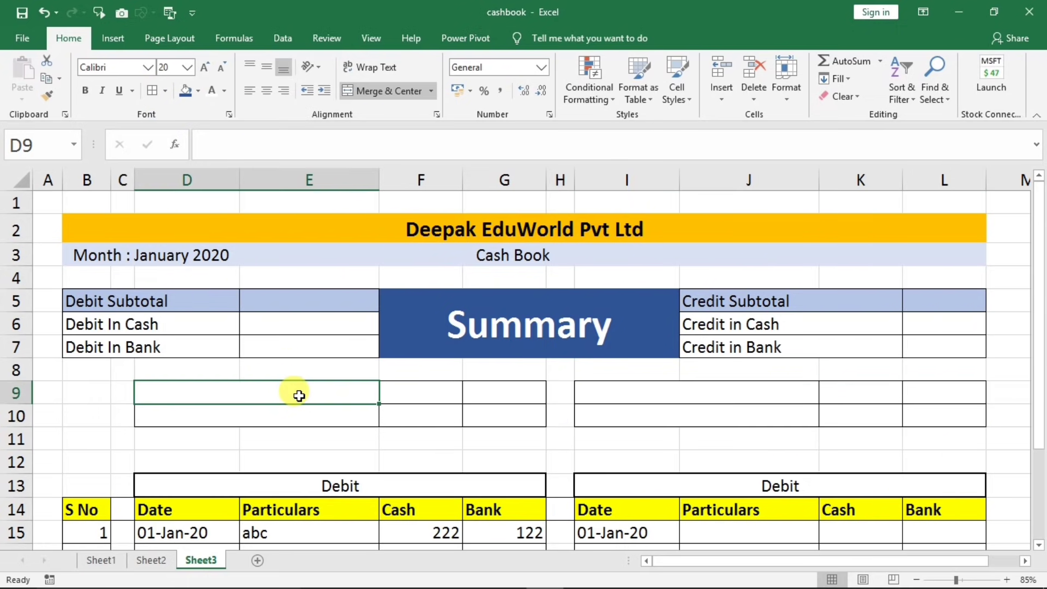
pyautogui.click(150, 562)
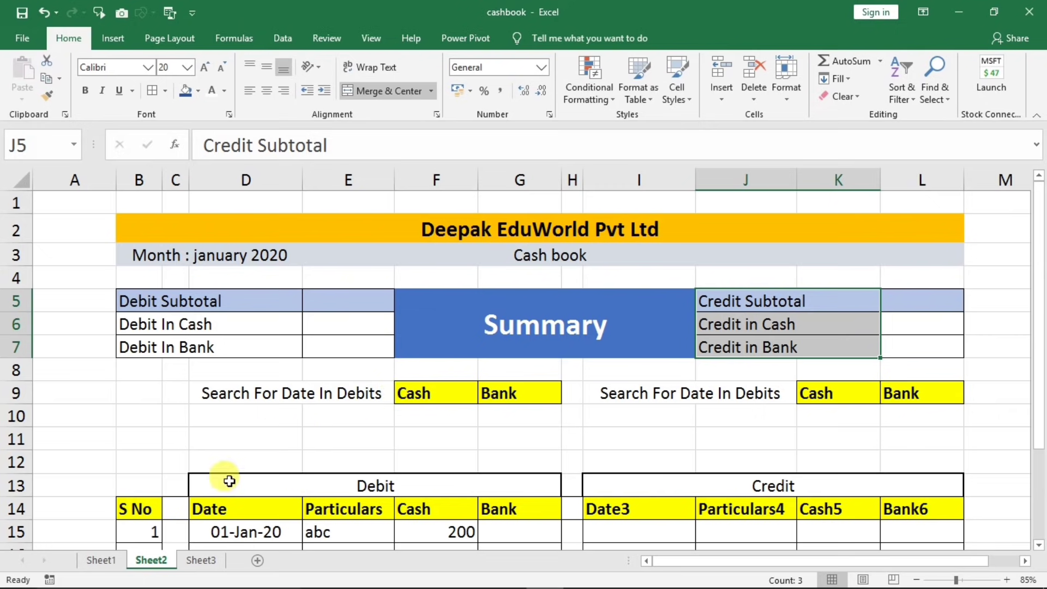
pyautogui.click(111, 560)
pyautogui.click(284, 409)
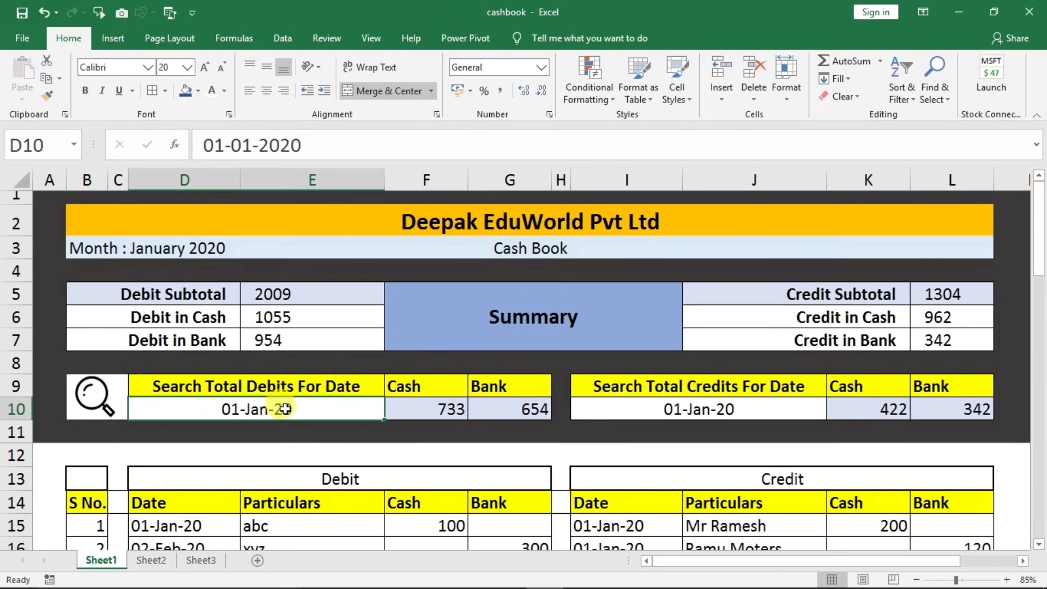
pyautogui.moveTo(322, 389); pyautogui.dragTo(507, 386)
pyautogui.hotkey('ctrl', 'c')
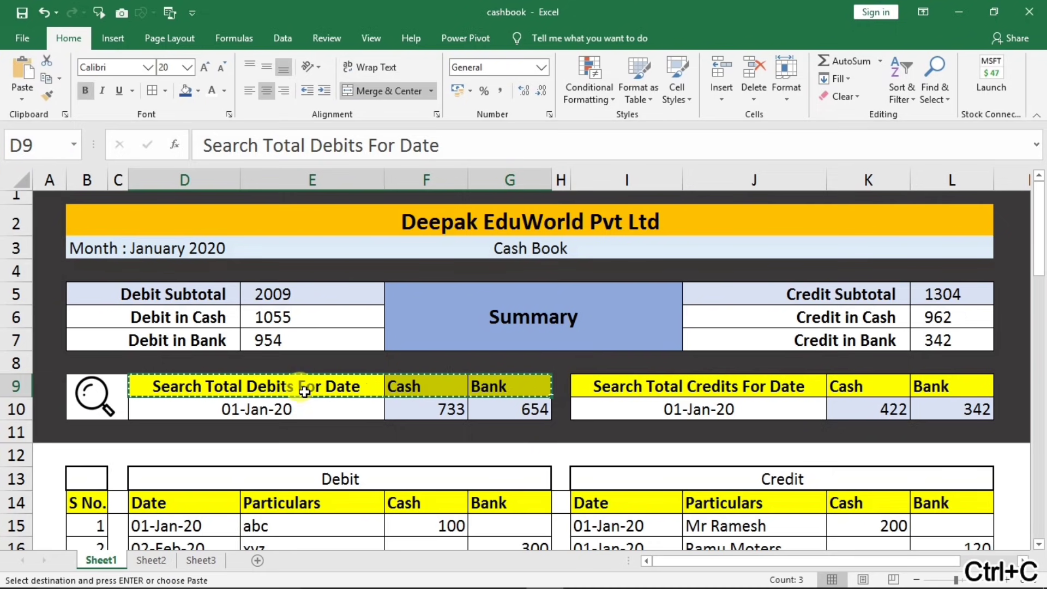
pyautogui.click(201, 560)
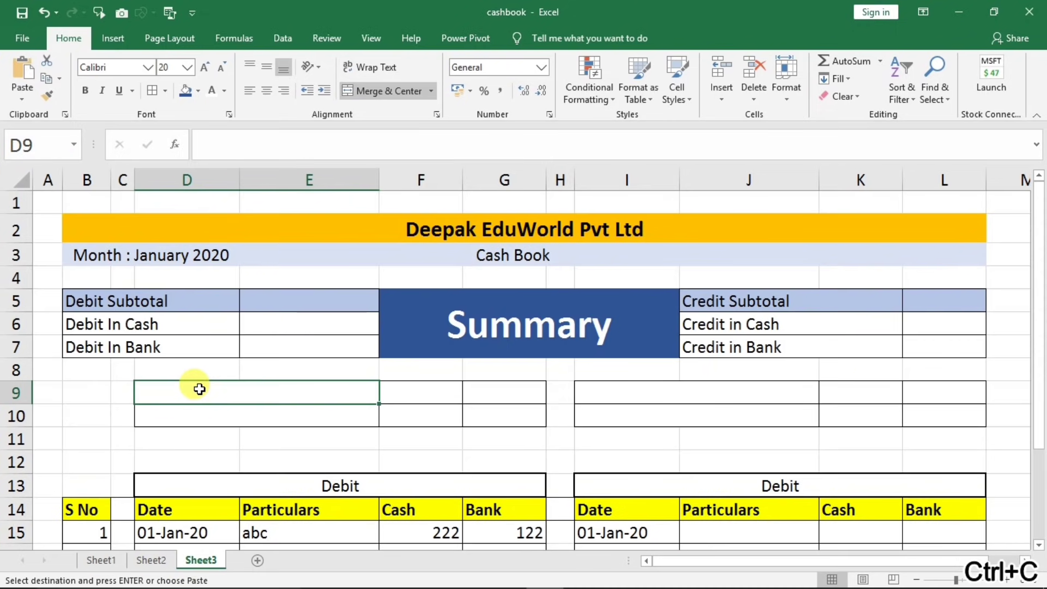
pyautogui.hotkey('ctrl', 'v')
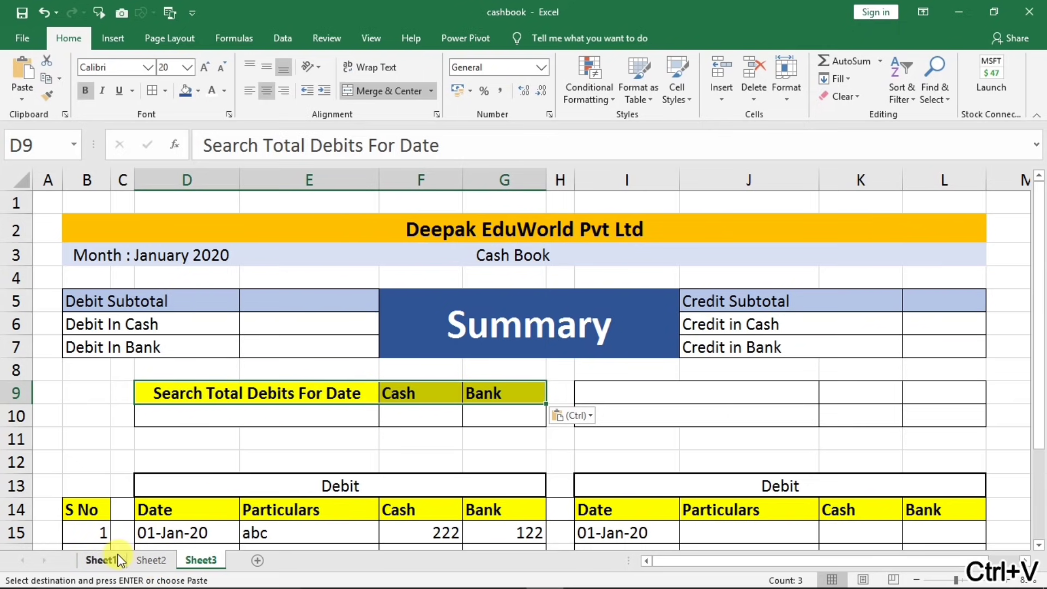
# - Copy the Search Total Credits For Date, Cash and Bank headers from Sheet1 I9:L9 into Sheet3 at I9
pyautogui.click(103, 560)
pyautogui.click(688, 403)
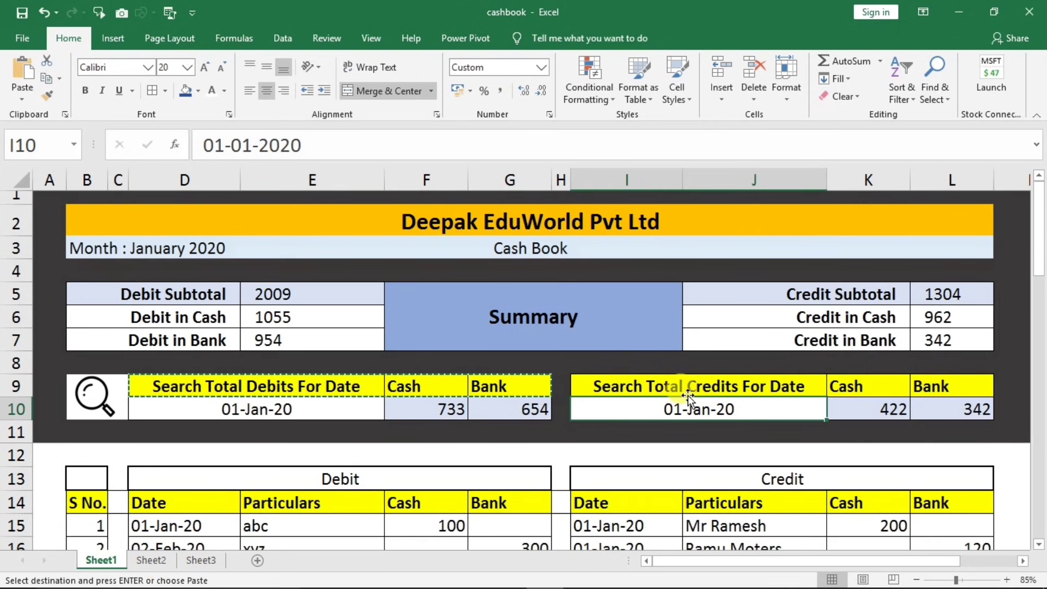
pyautogui.moveTo(688, 392); pyautogui.dragTo(922, 388)
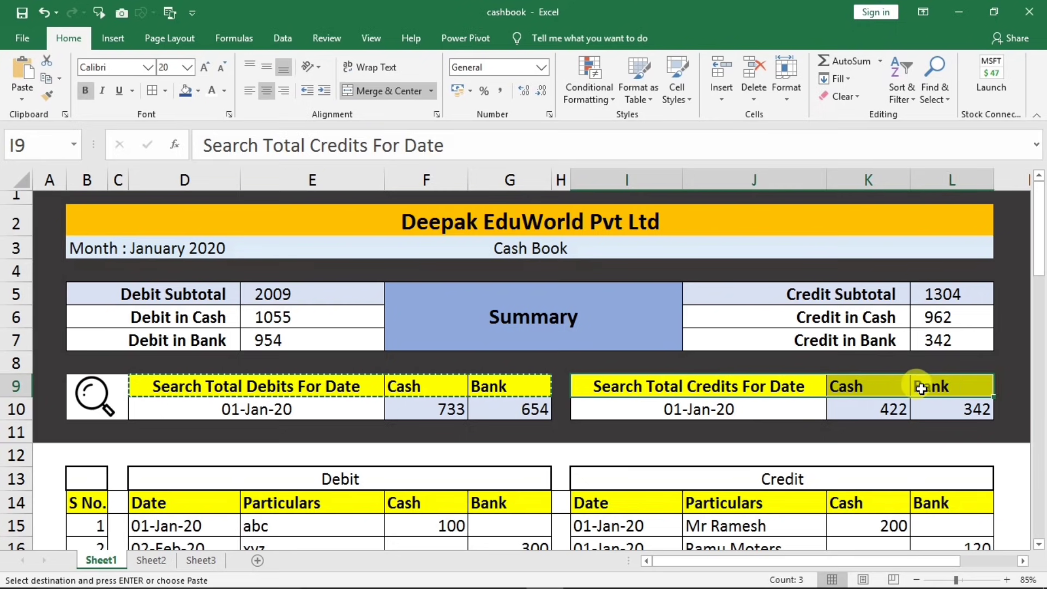
pyautogui.hotkey('ctrl', 'c')
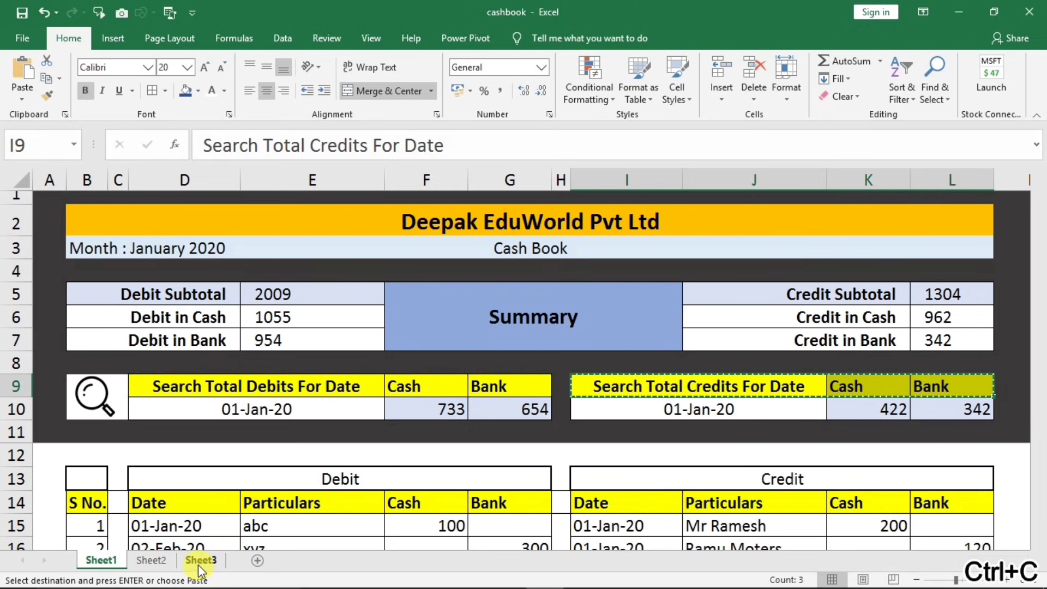
pyautogui.click(198, 561)
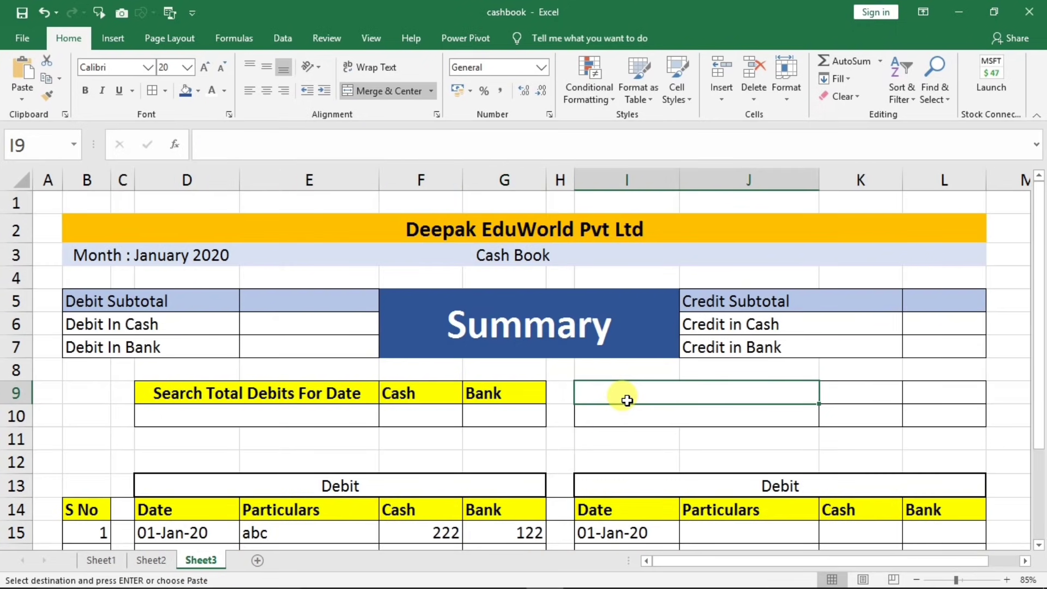
pyautogui.hotkey('ctrl', 'v')
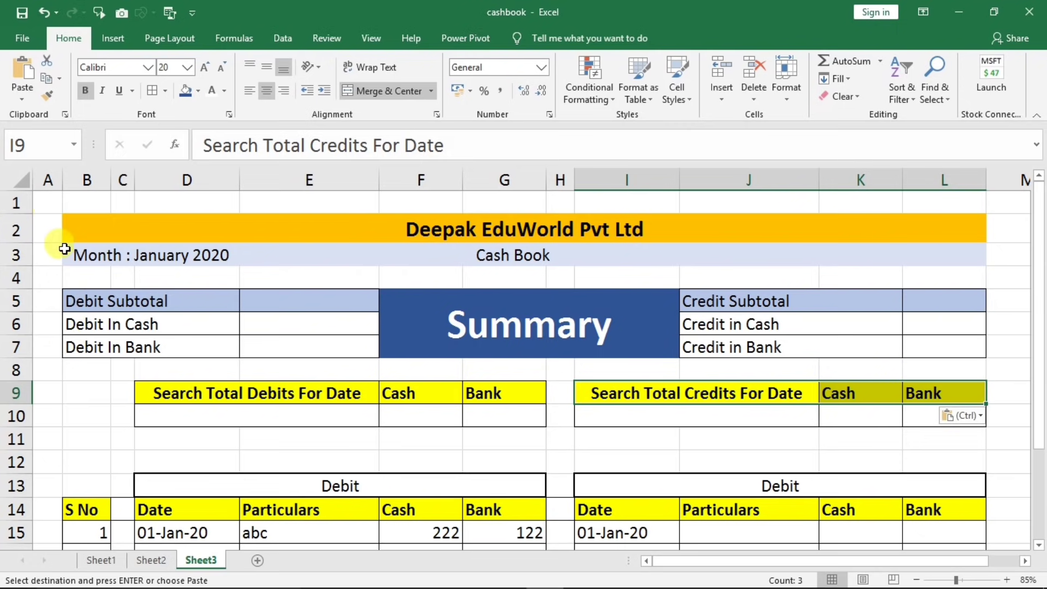
# - Fill the empty cells surrounding the title, summary and search blocks in rows 1 to 11 with dark grey
pyautogui.moveTo(49, 435); pyautogui.dragTo(996, 443)
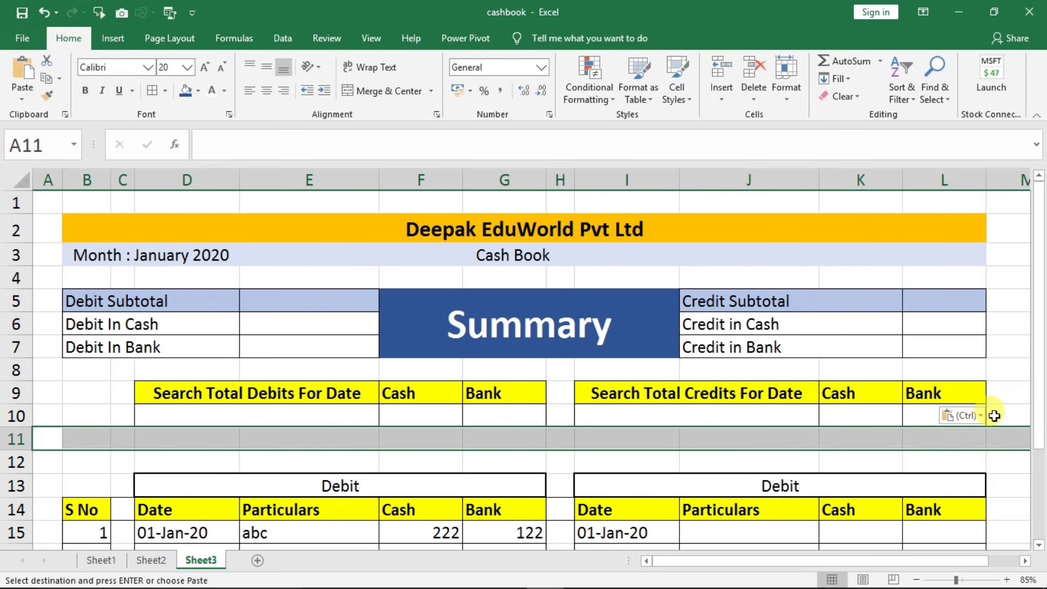
pyautogui.moveTo(1006, 206); pyautogui.dragTo(998, 415)
pyautogui.moveTo(564, 374); pyautogui.dragTo(938, 369)
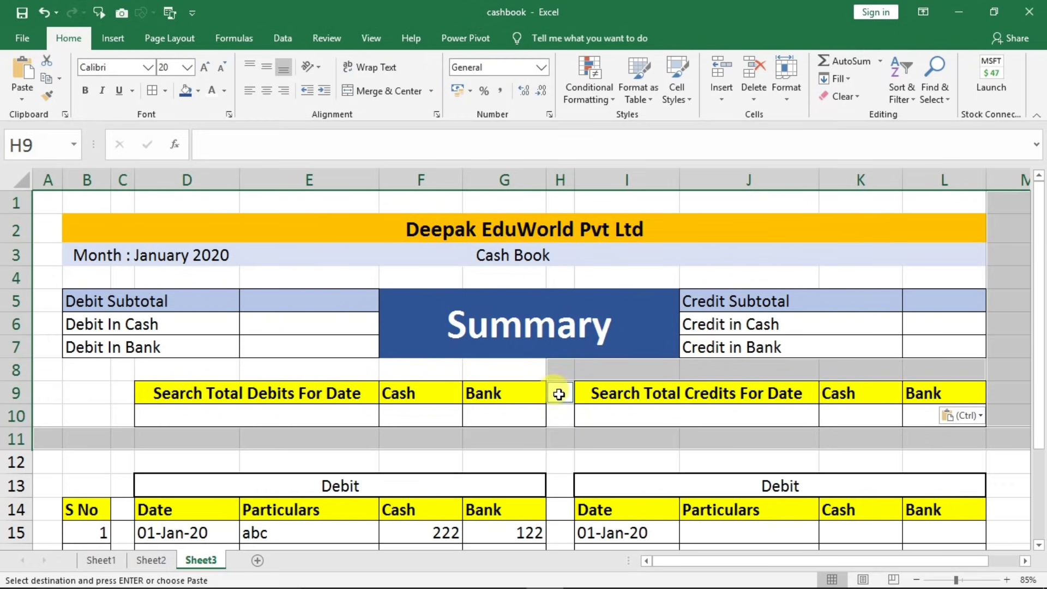
pyautogui.moveTo(559, 394); pyautogui.dragTo(418, 409)
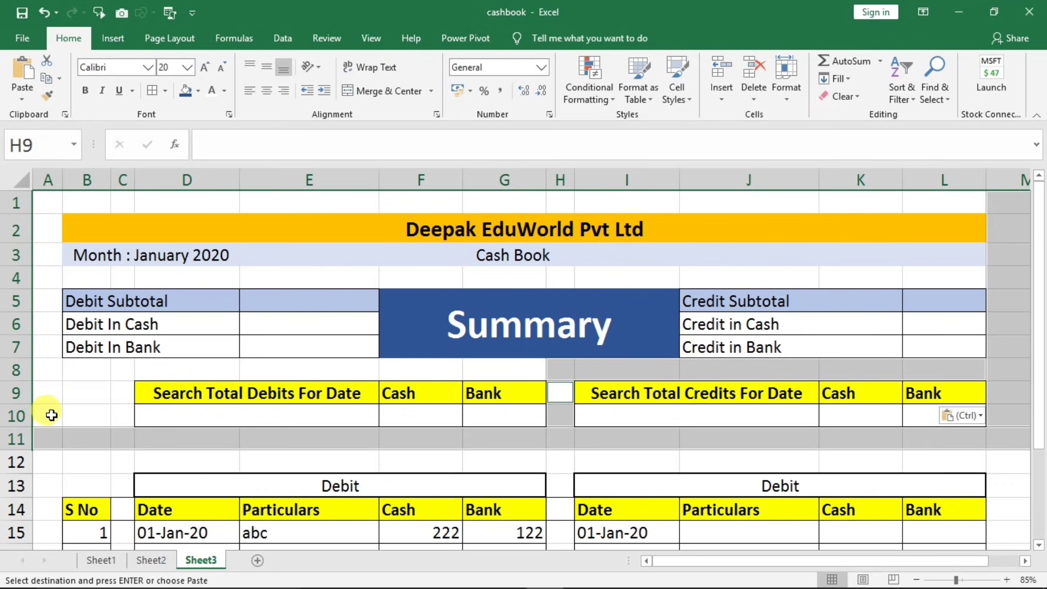
pyautogui.moveTo(51, 415); pyautogui.dragTo(112, 419)
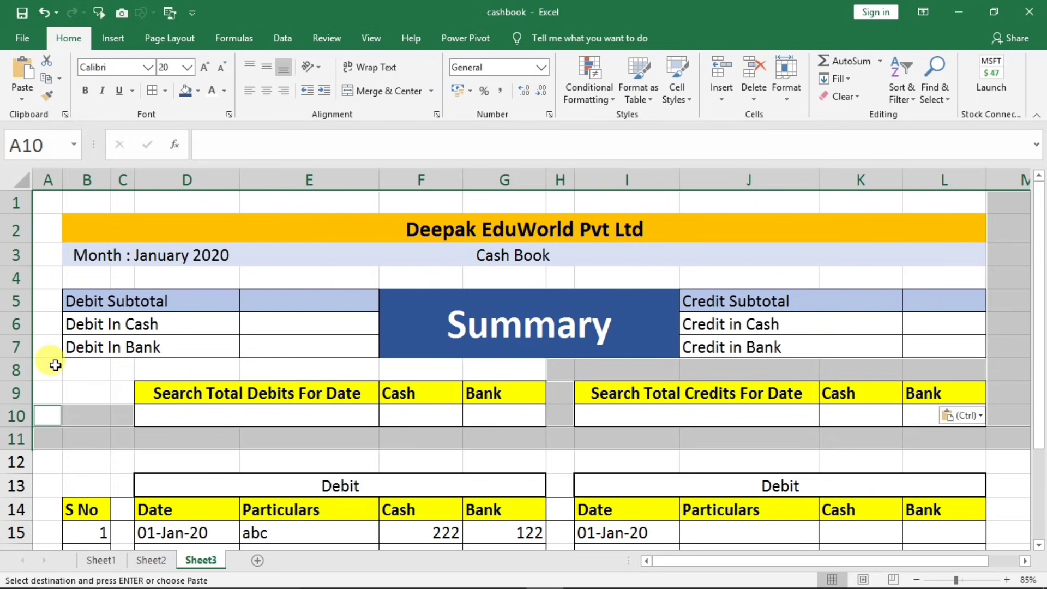
pyautogui.moveTo(55, 367); pyautogui.dragTo(480, 367)
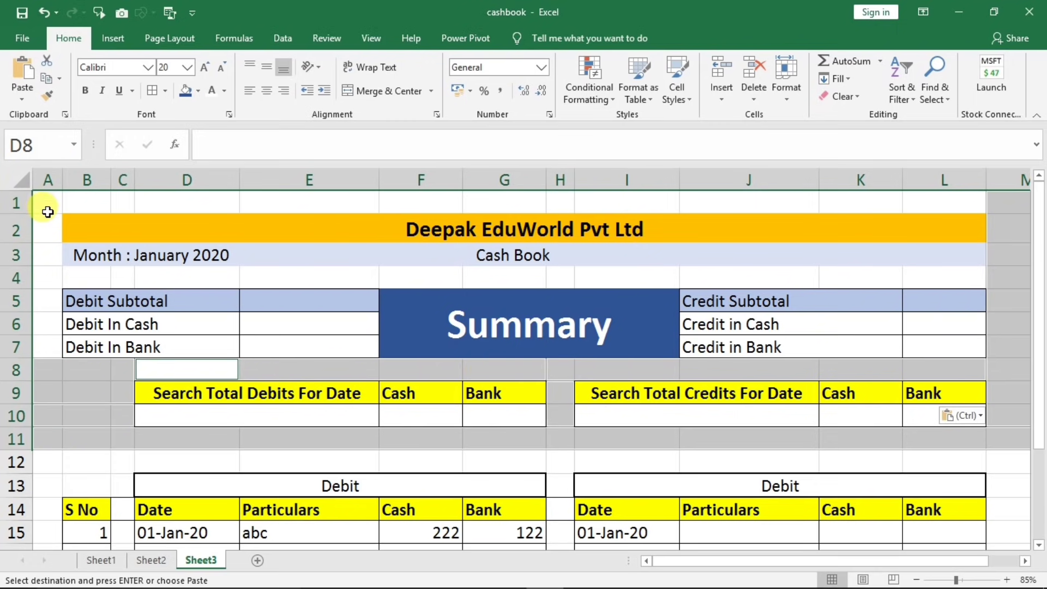
pyautogui.moveTo(47, 211); pyautogui.dragTo(46, 349)
pyautogui.moveTo(87, 278); pyautogui.dragTo(939, 271)
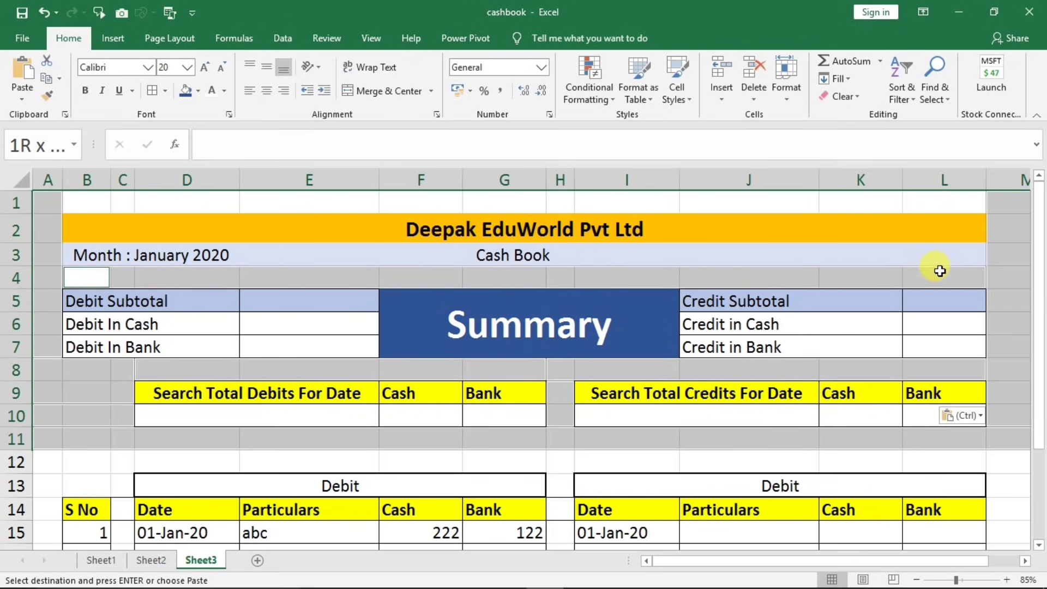
pyautogui.moveTo(98, 202)
pyautogui.mouseDown()
pyautogui.moveTo(567, 226)
pyautogui.moveTo(807, 196)
pyautogui.moveTo(923, 197)
pyautogui.mouseUp()
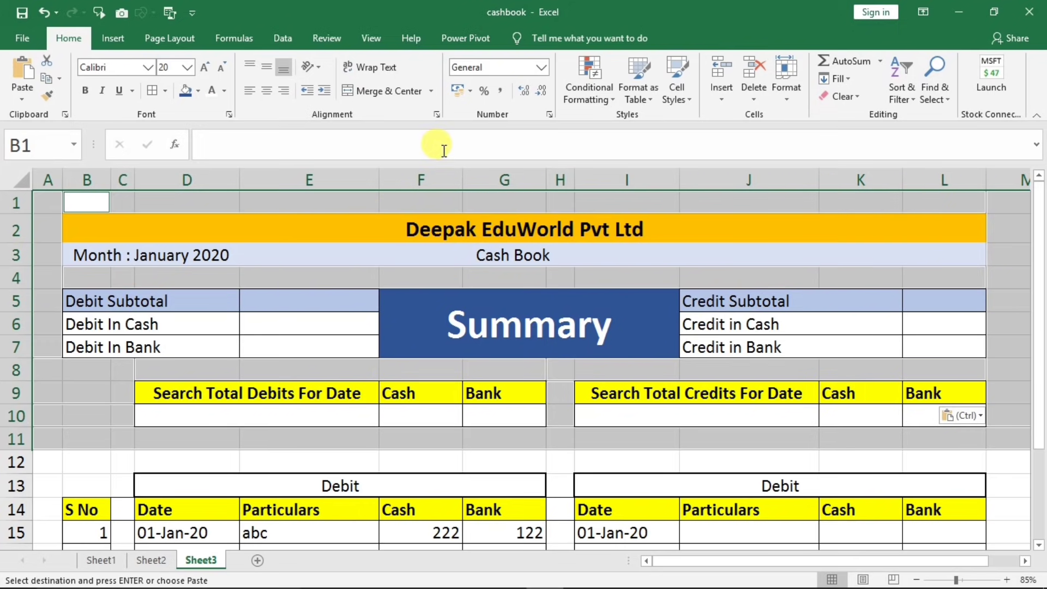
pyautogui.click(198, 91)
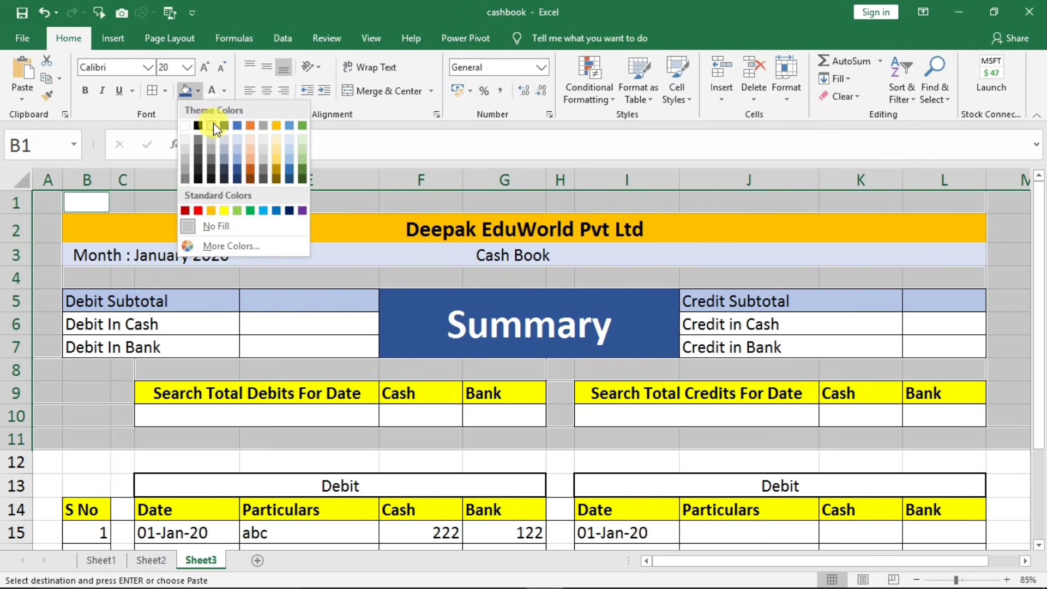
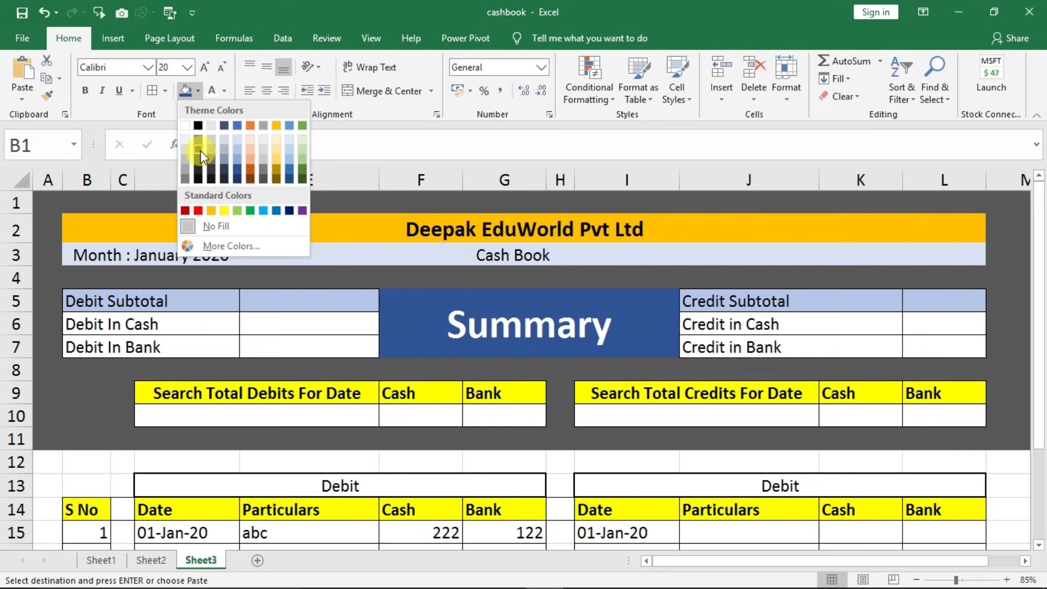
pyautogui.click(200, 150)
pyautogui.click(393, 484)
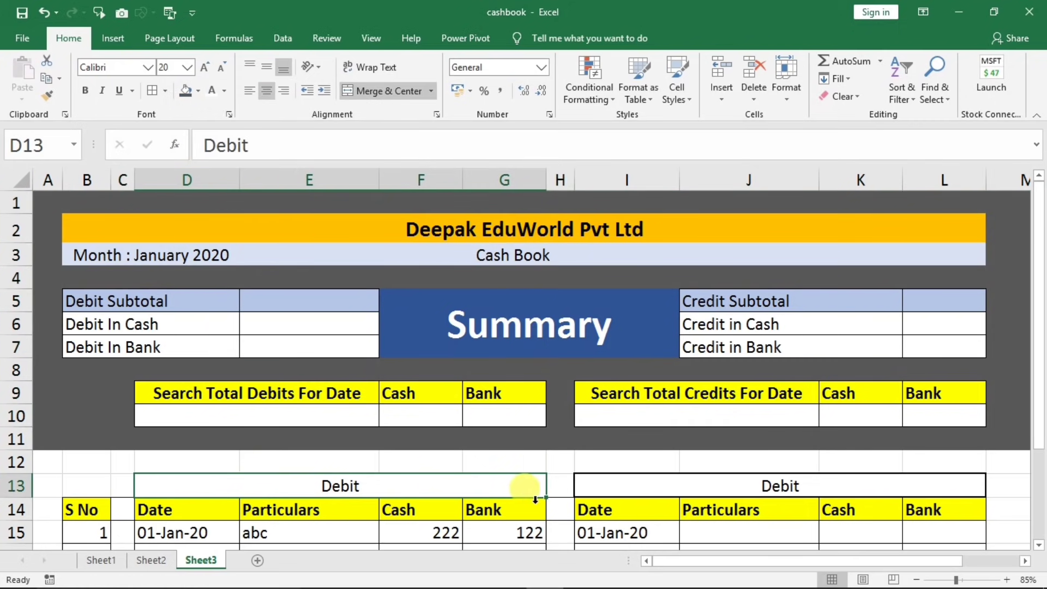
# - Merge and center B9:C10 beside the debit search block and fill the merged cell white
pyautogui.click(84, 406)
pyautogui.click(85, 387)
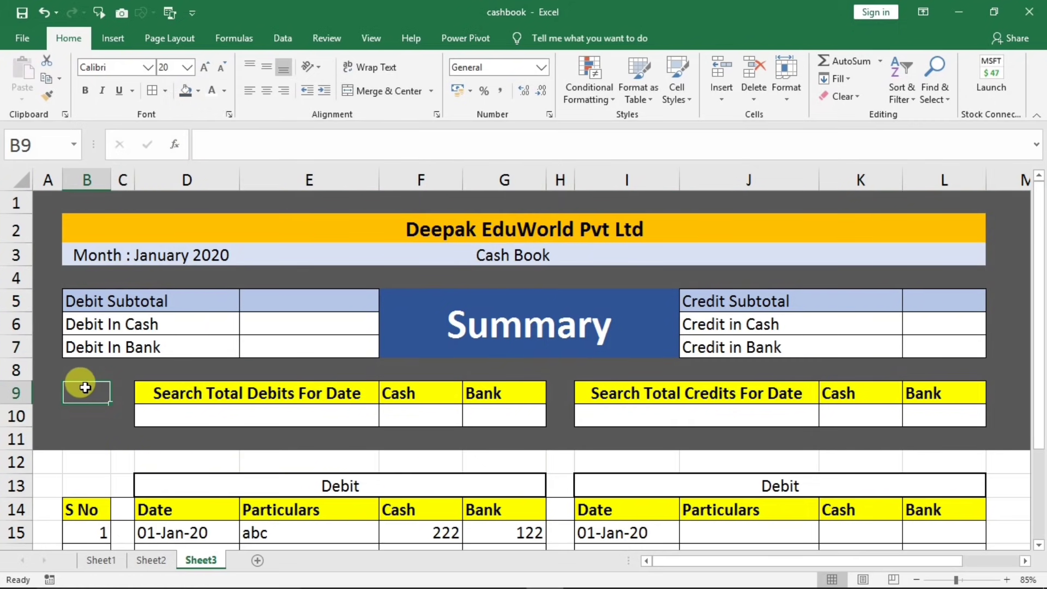
pyautogui.moveTo(85, 387); pyautogui.dragTo(121, 405)
pyautogui.click(83, 393)
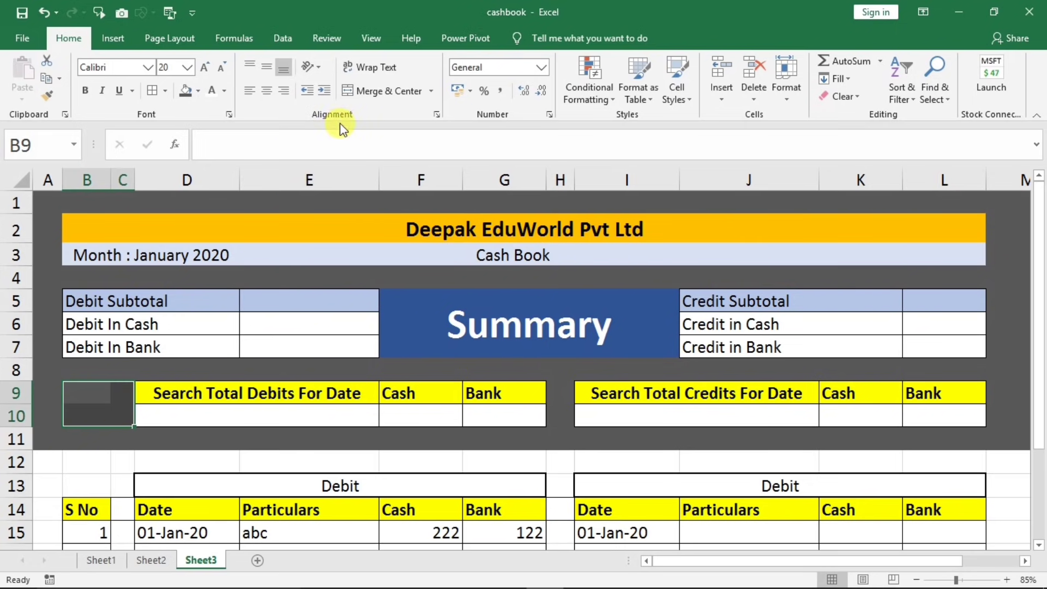
pyautogui.click(384, 91)
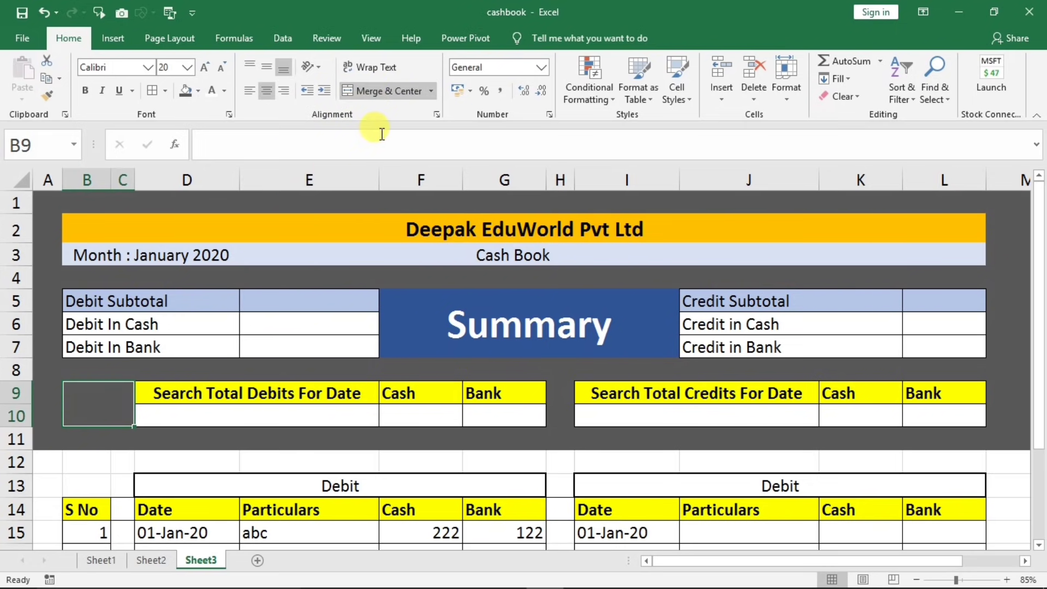
pyautogui.click(199, 91)
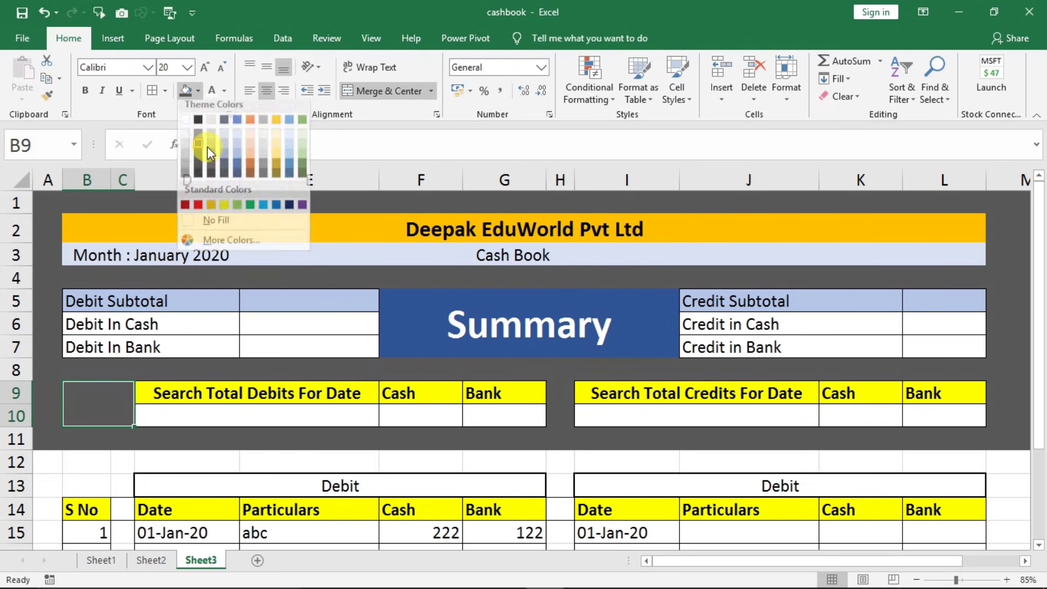
pyautogui.click(187, 125)
pyautogui.click(194, 414)
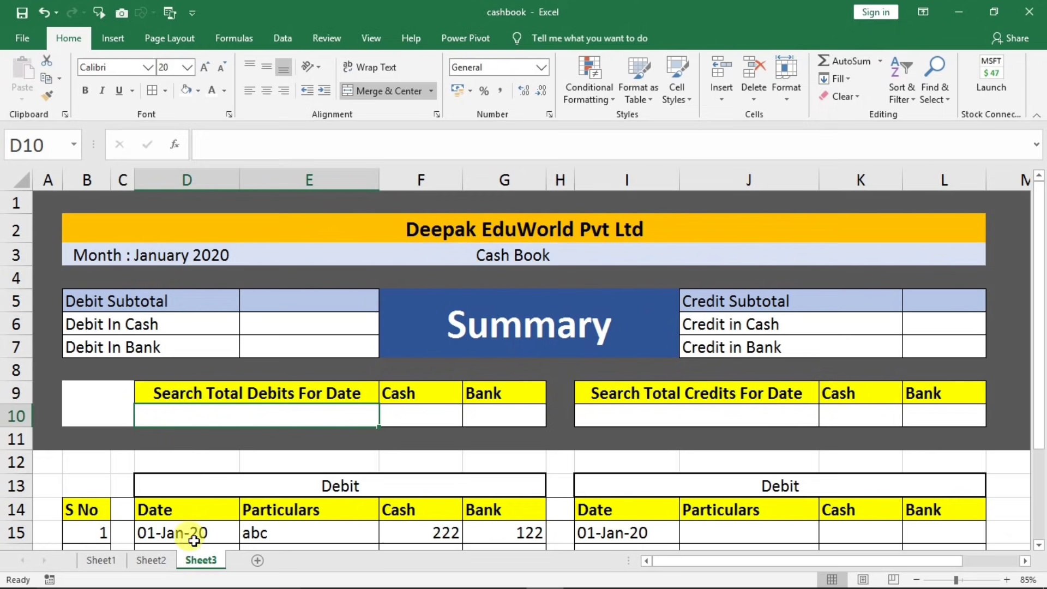
# - Copy the magnifying glass picture from Sheet1 into Sheet3 and position it over the white merged cell B9:C10
pyautogui.click(101, 560)
pyautogui.click(101, 403)
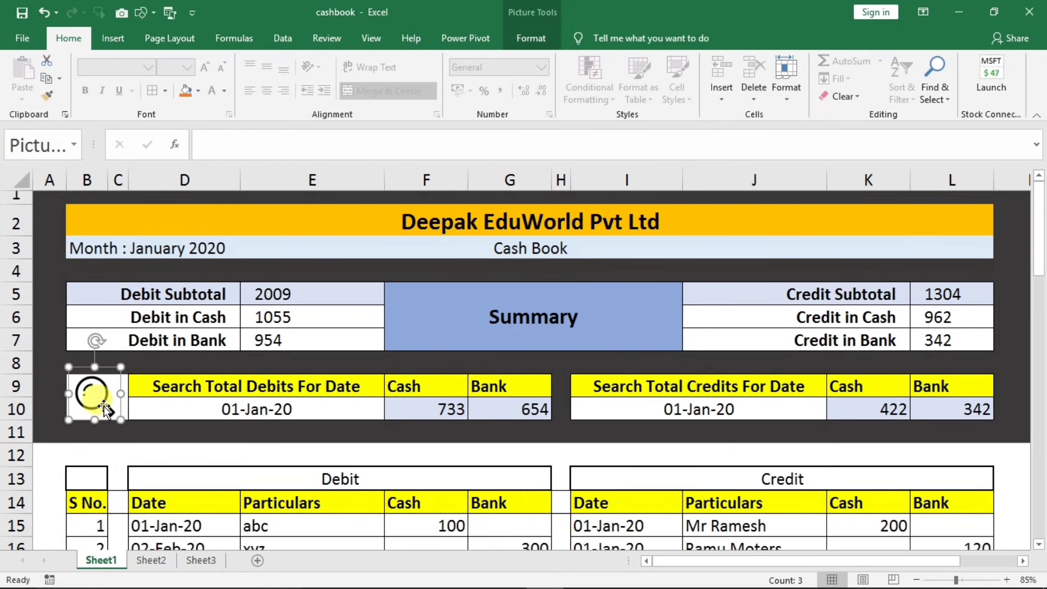
pyautogui.hotkey('ctrl', 'c')
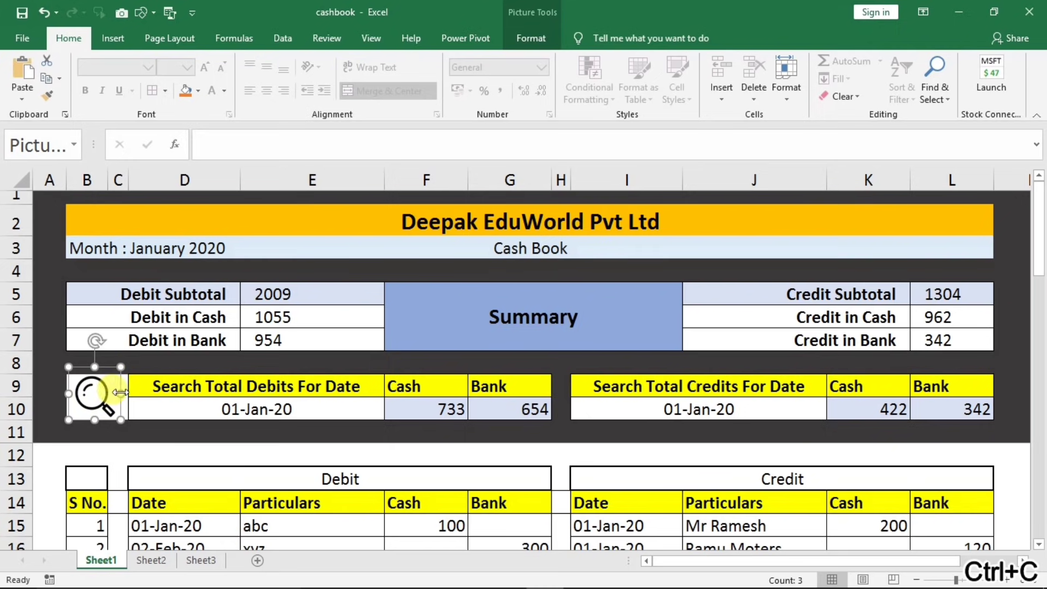
pyautogui.click(209, 561)
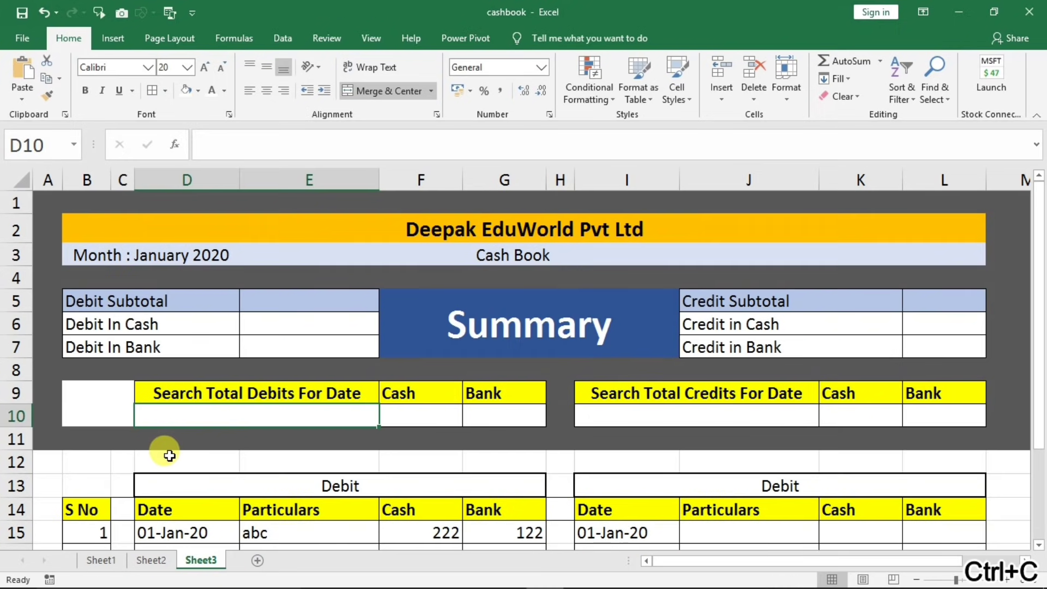
pyautogui.click(86, 402)
pyautogui.hotkey('ctrl', 'v')
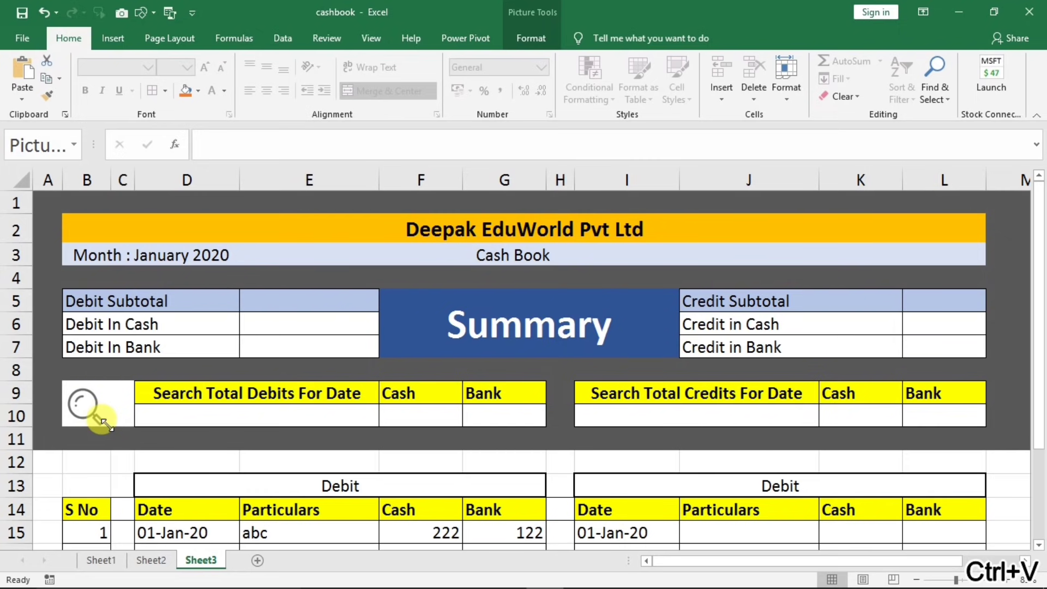
pyautogui.moveTo(97, 406); pyautogui.dragTo(108, 404)
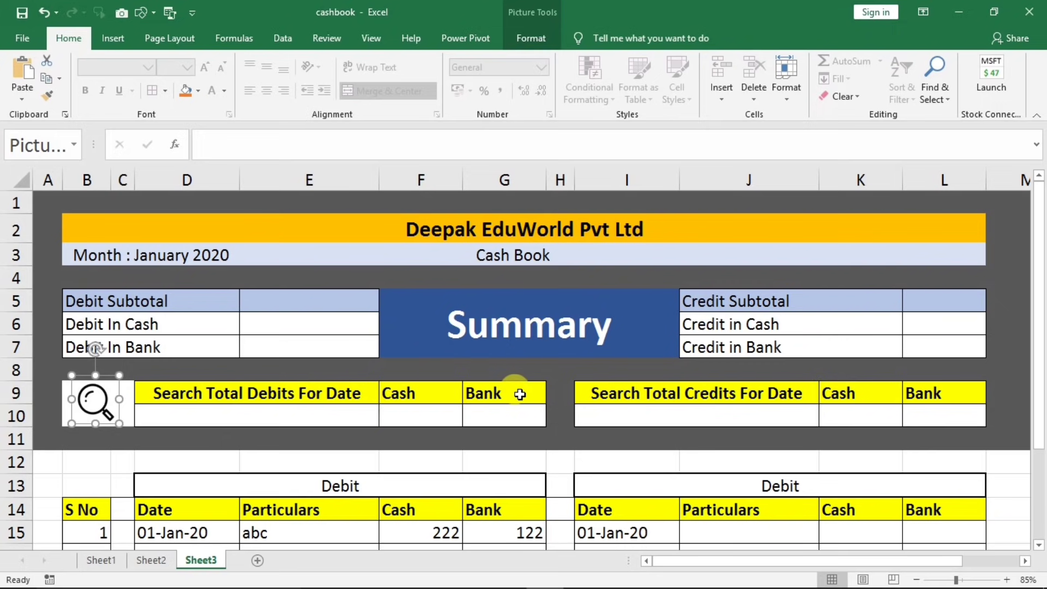
# - Collapse the ribbon and total the debit table's Cash column in E6 with =SUM(Table3[Cash])
pyautogui.hotkey('ctrl', 'F1')
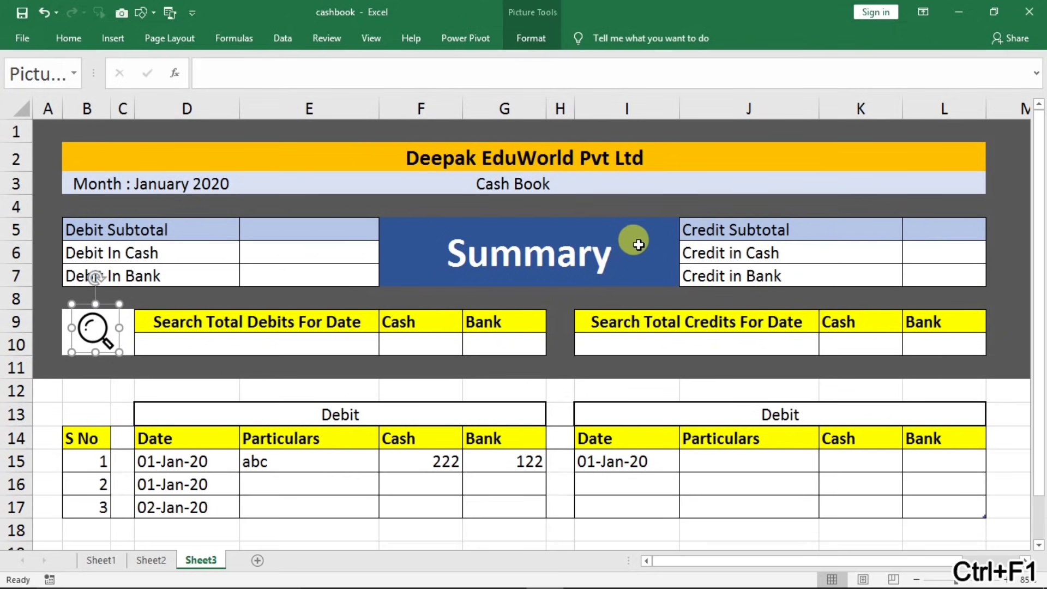
pyautogui.click(234, 322)
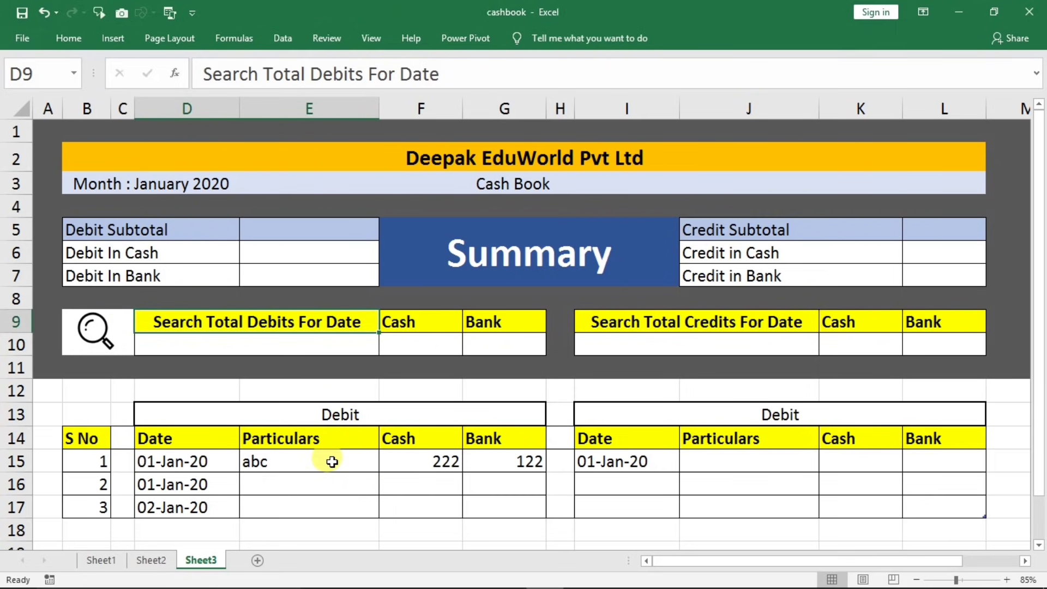
pyautogui.click(250, 252)
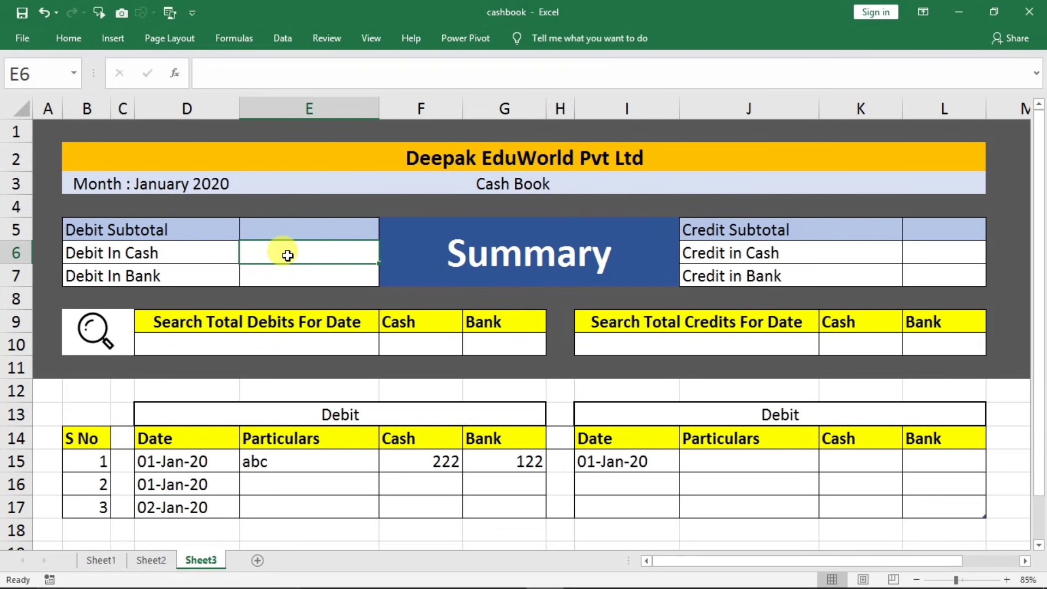
pyautogui.write('=su')
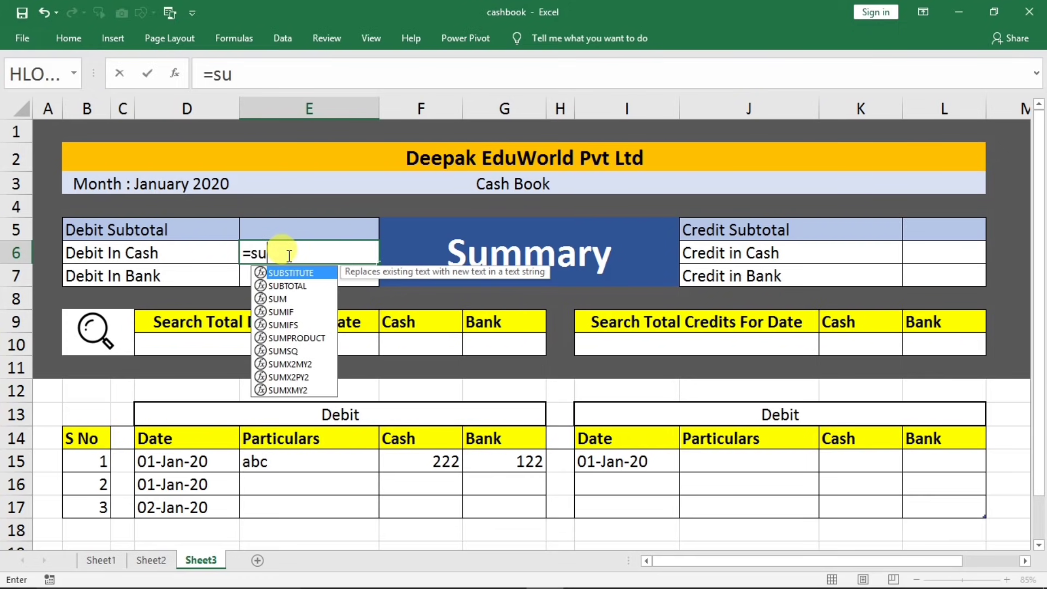
pyautogui.write('m(')
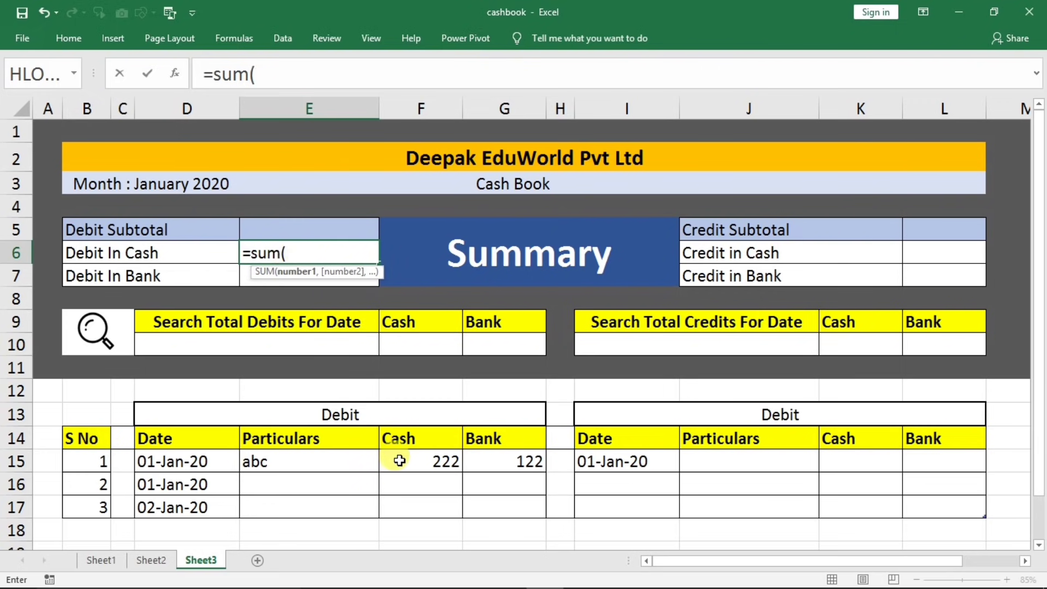
pyautogui.moveTo(398, 461); pyautogui.dragTo(400, 508)
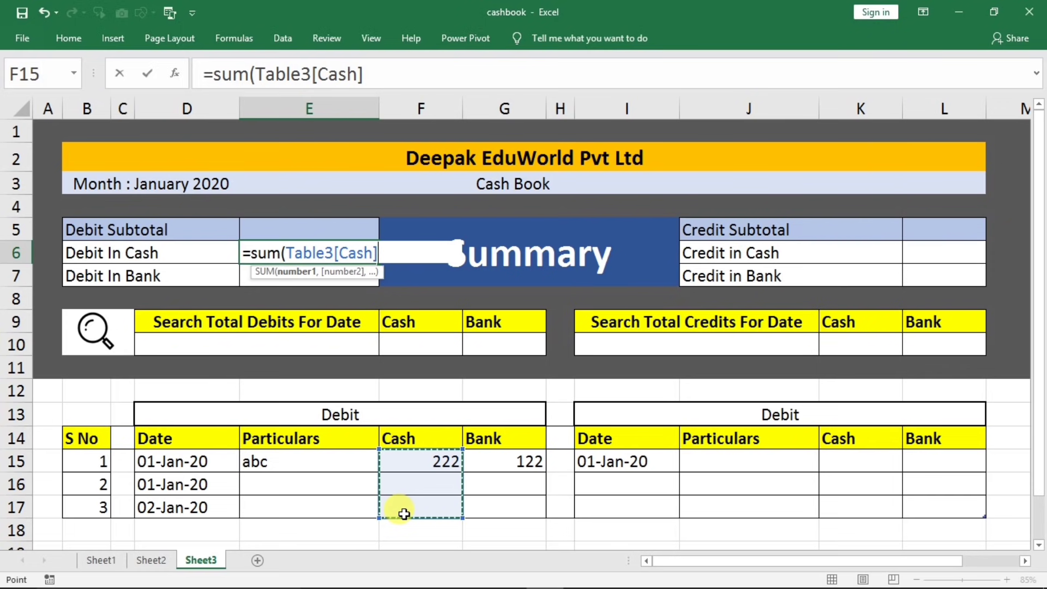
pyautogui.press('Return')
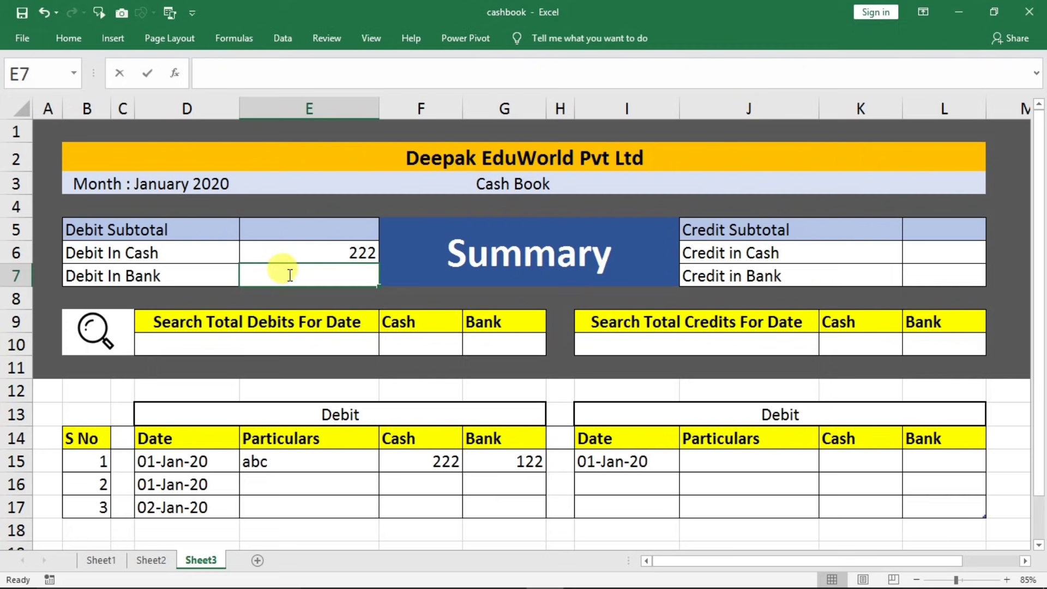
# - Total the debit table's Bank column in E7 with =SUM(Table3[Bank])
pyautogui.write('=sum(')
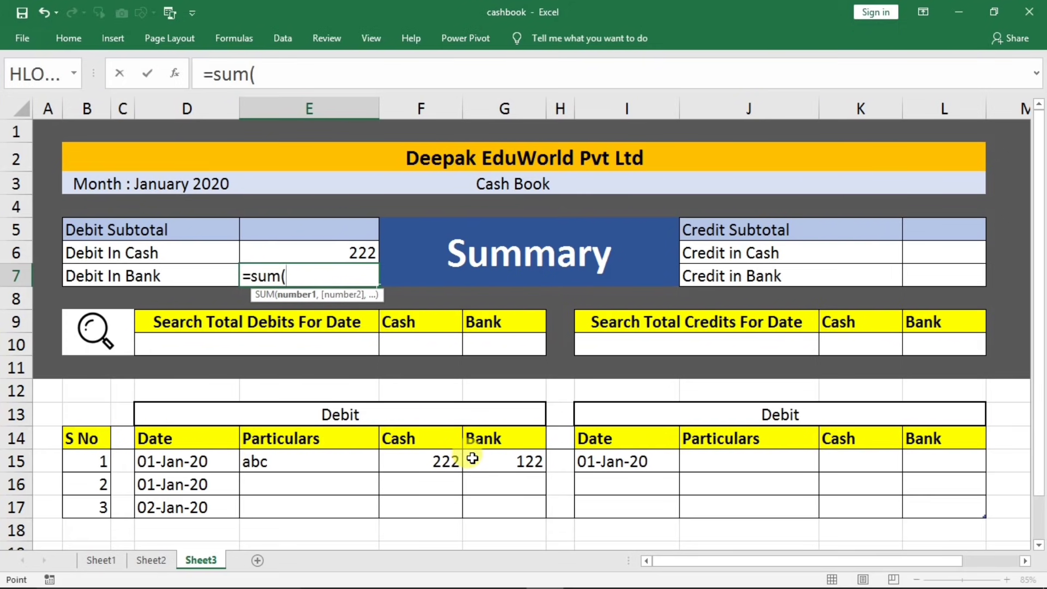
pyautogui.moveTo(470, 458); pyautogui.dragTo(474, 503)
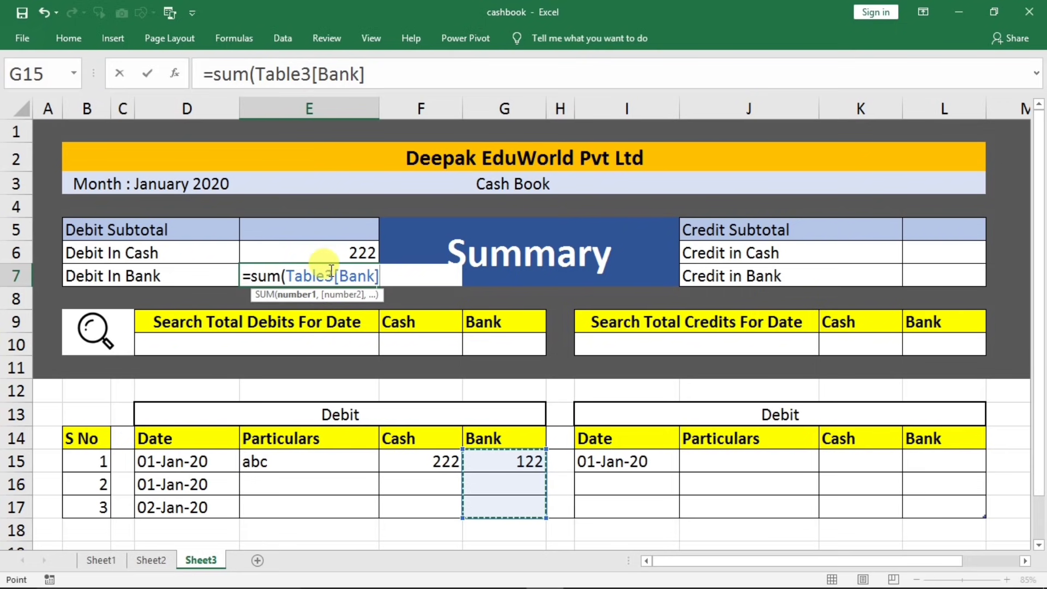
pyautogui.press('Return')
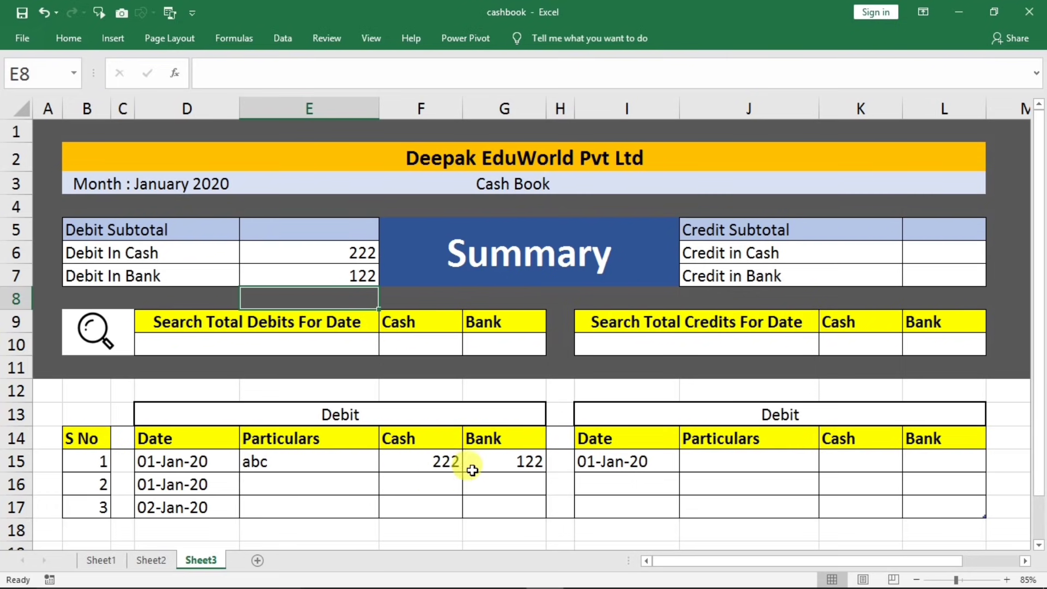
# - Calculate the Debit Subtotal in E5 with the formula =E6+E7
pyautogui.click(301, 243)
pyautogui.click(297, 228)
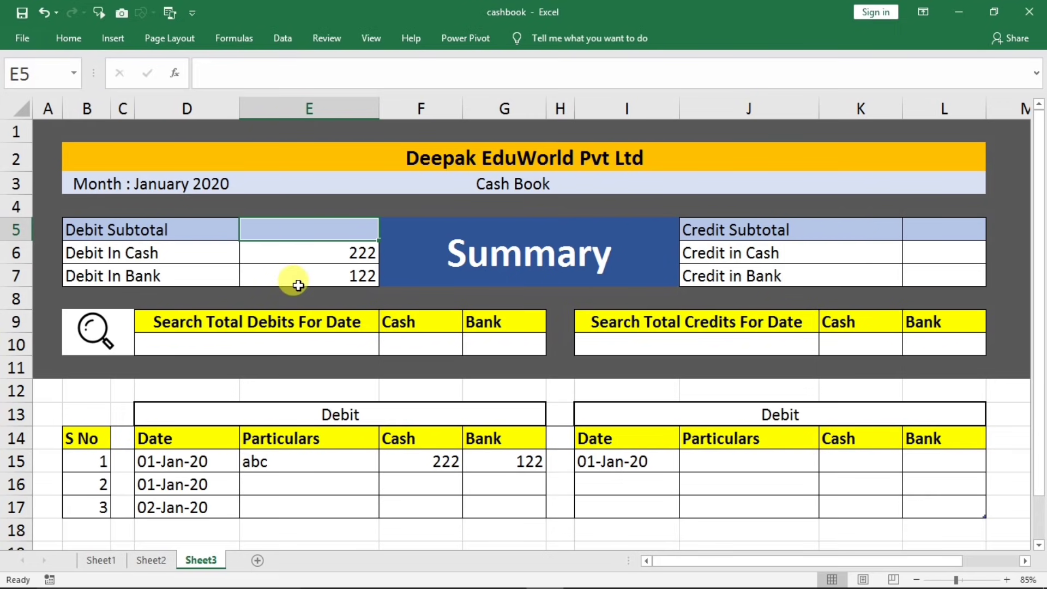
pyautogui.write('=')
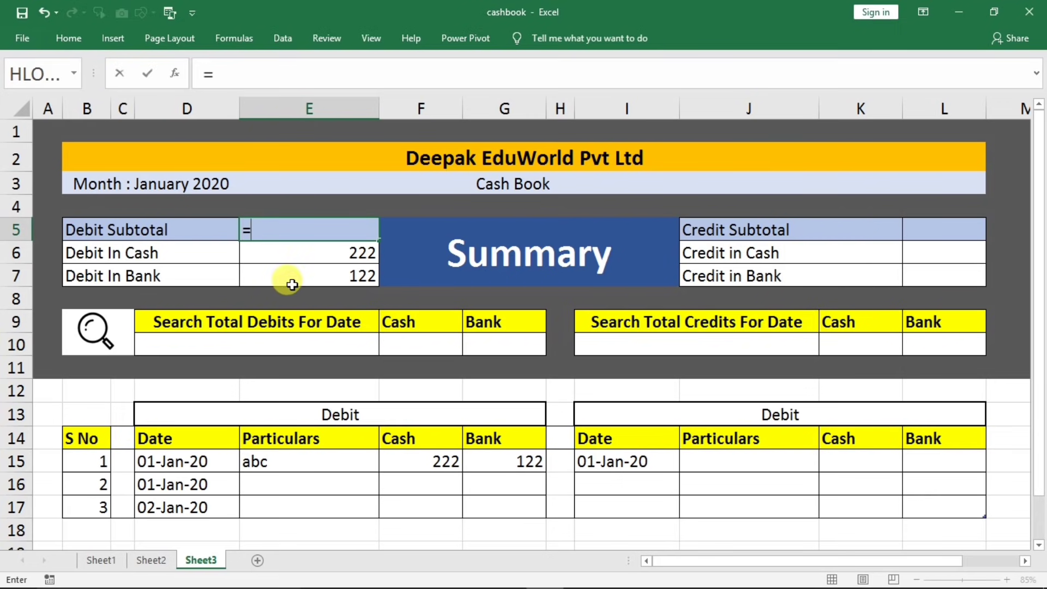
pyautogui.click(323, 252)
pyautogui.write('+')
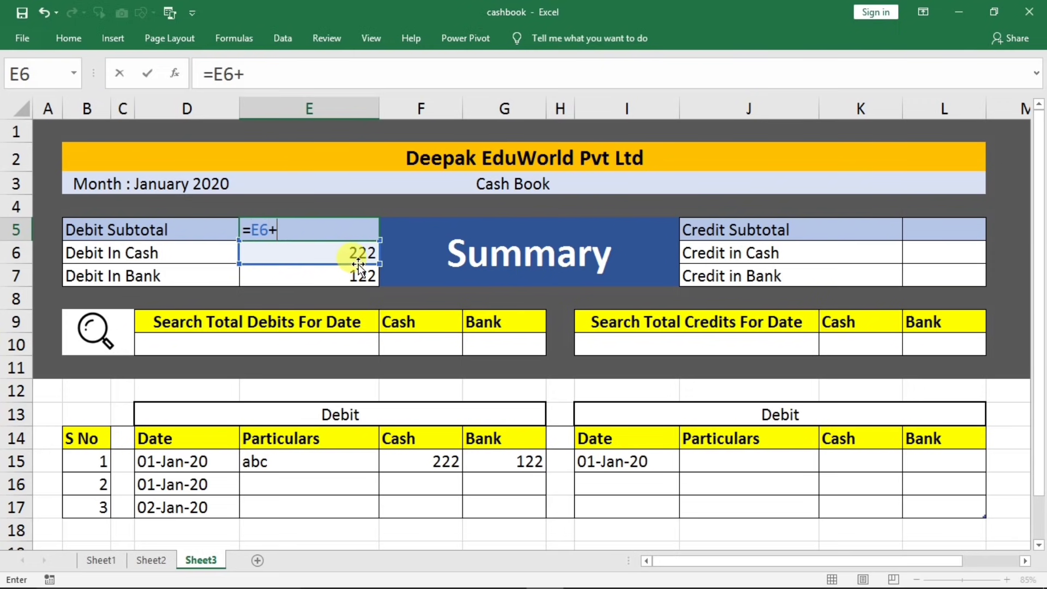
pyautogui.click(349, 275)
pyautogui.press('Return')
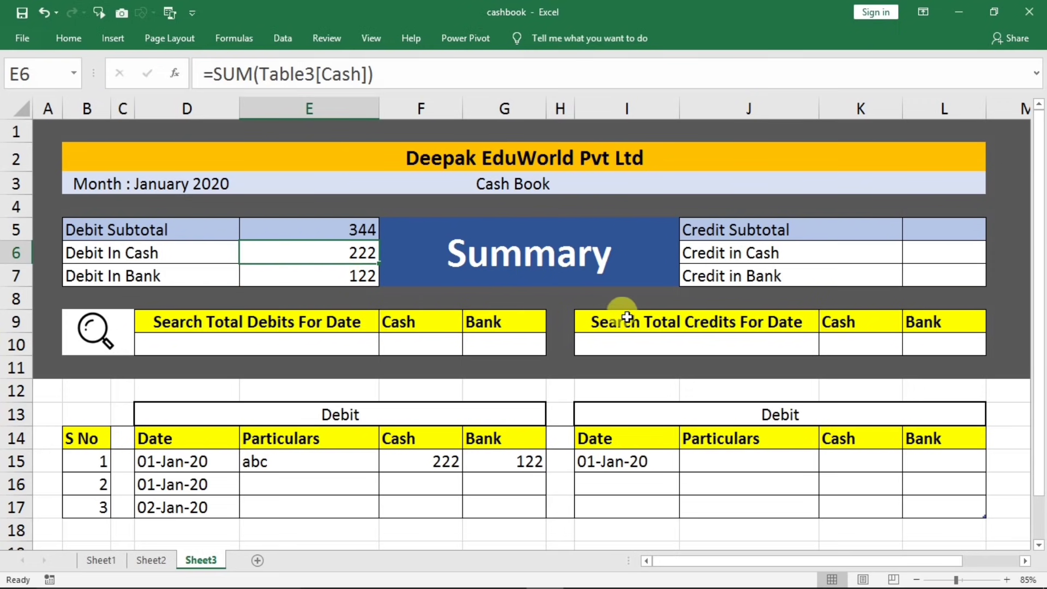
# - Total the credit table's Cash column (K15:K17) in L6 with a SUM formula
pyautogui.click(931, 250)
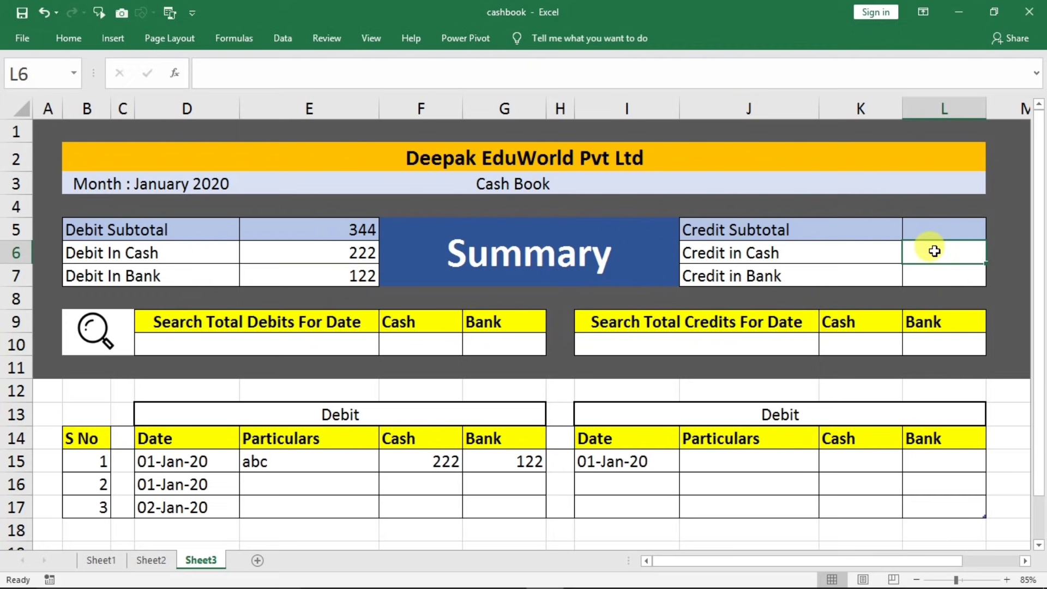
pyautogui.write('=su')
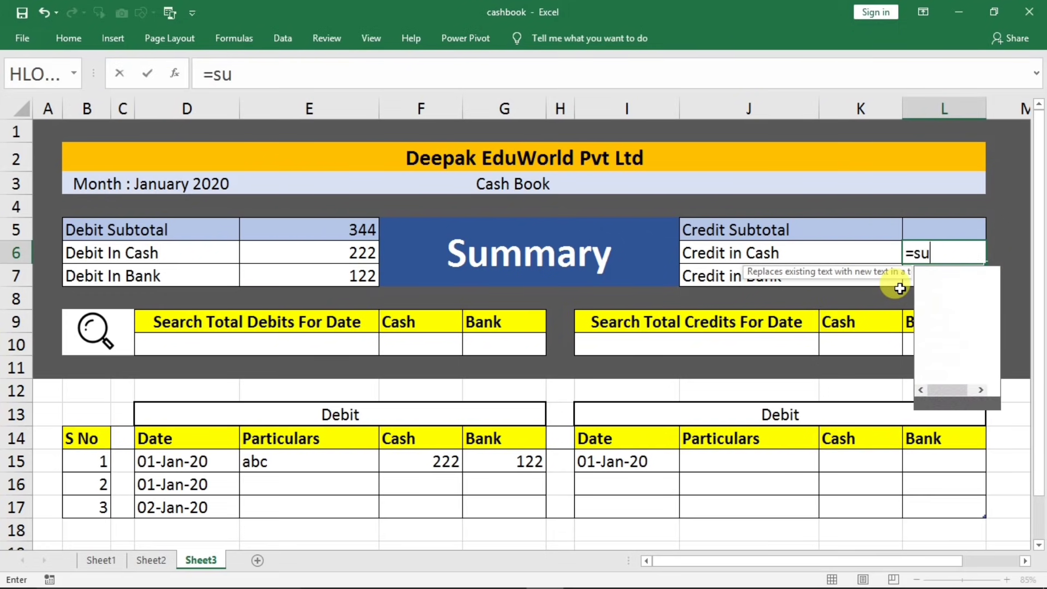
pyautogui.write('m(')
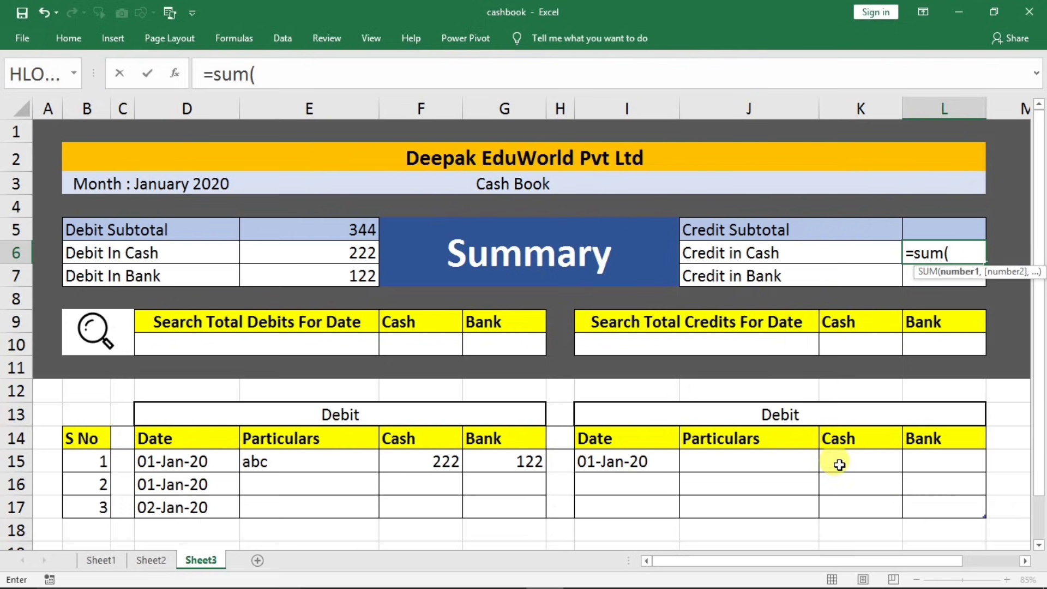
pyautogui.moveTo(836, 463); pyautogui.dragTo(839, 507)
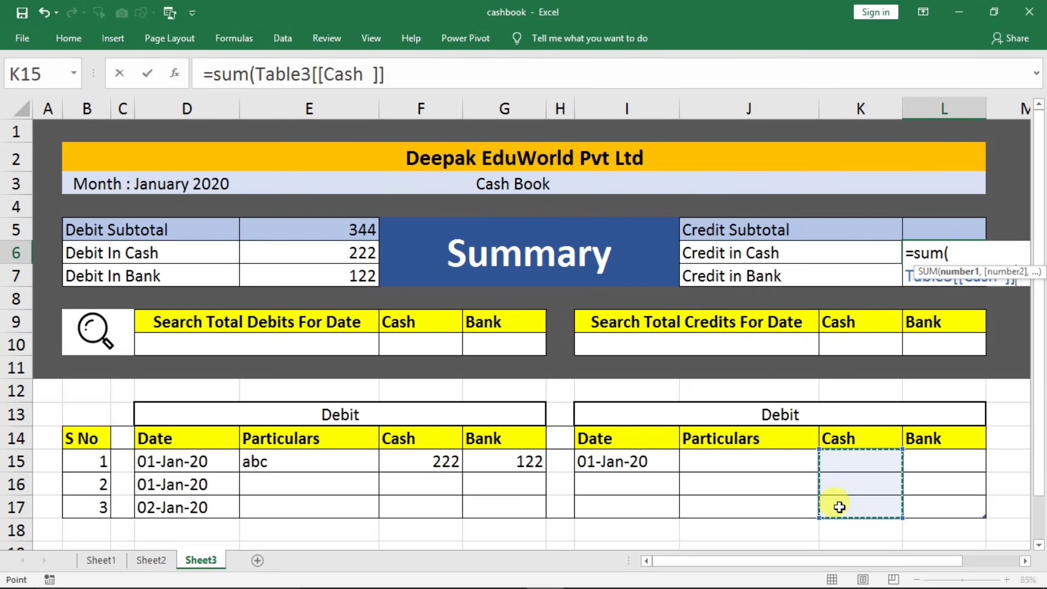
pyautogui.press('Return')
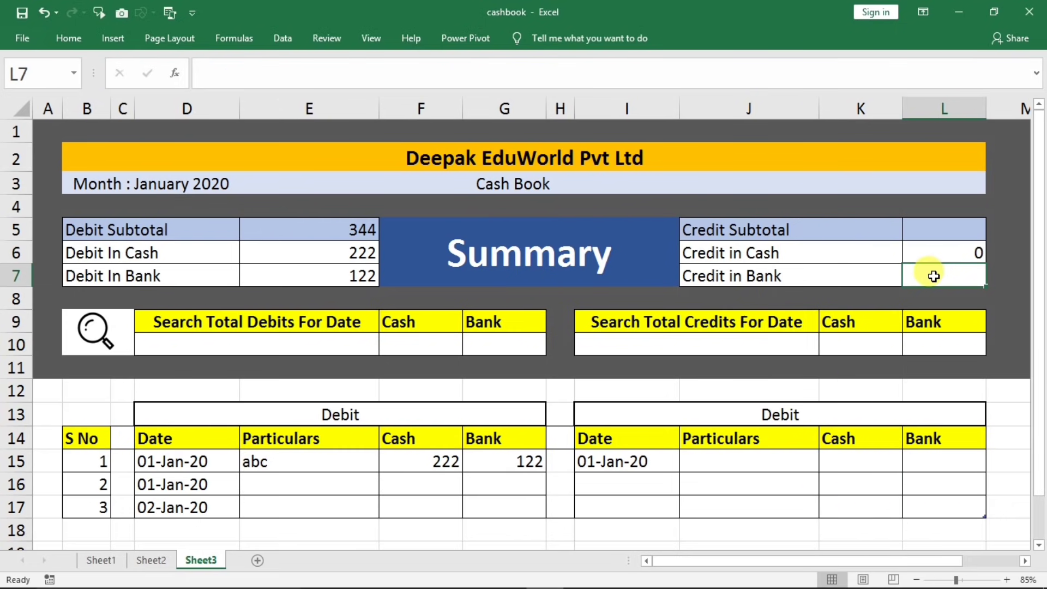
# - Total the credit table's Bank column (L15:L17) in L7 with a SUM formula
pyautogui.write('=sum')
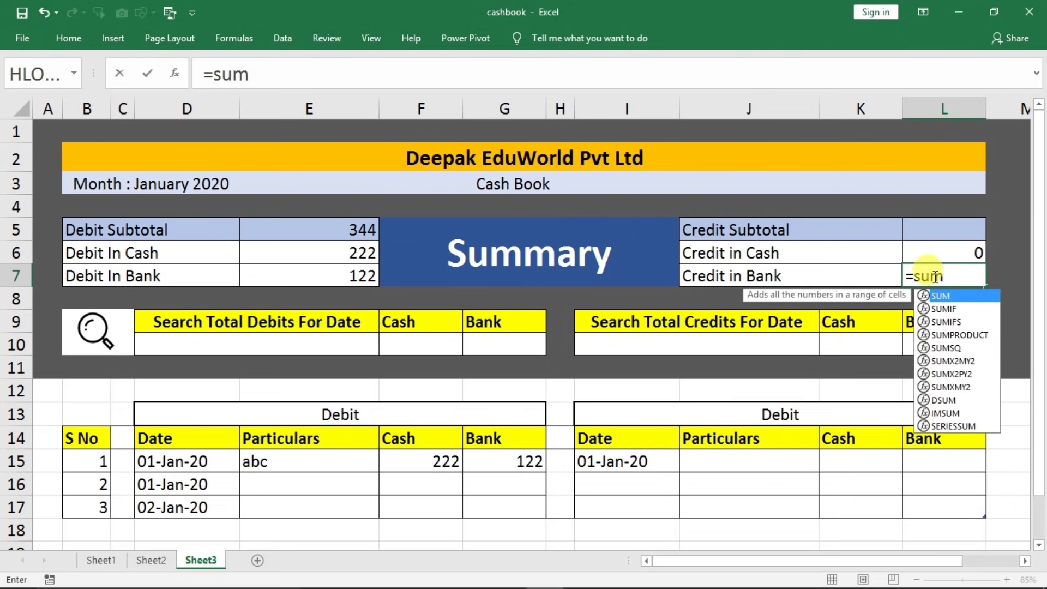
pyautogui.write('(')
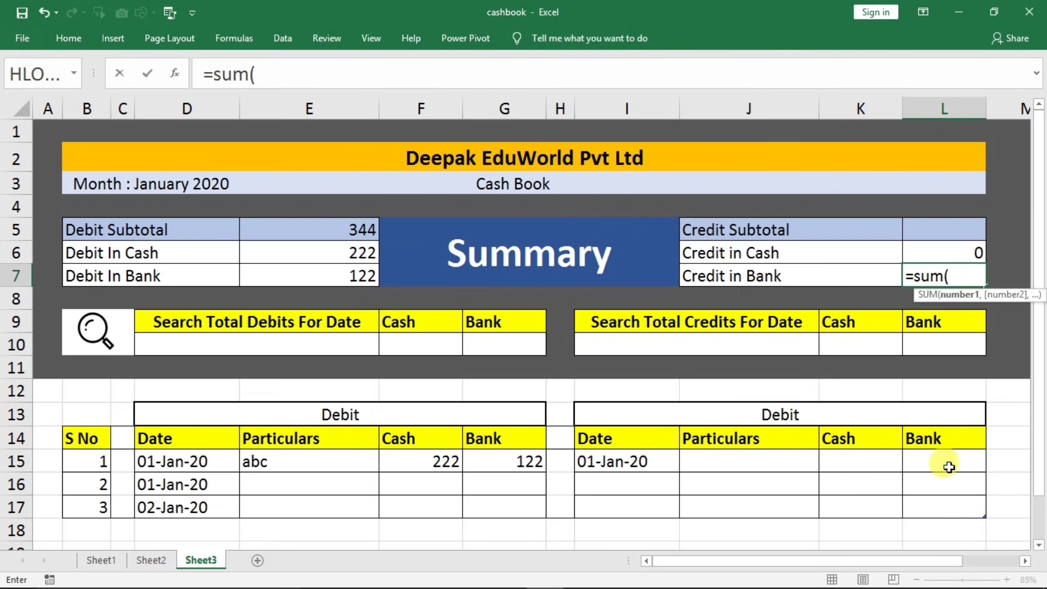
pyautogui.moveTo(942, 464); pyautogui.dragTo(933, 516)
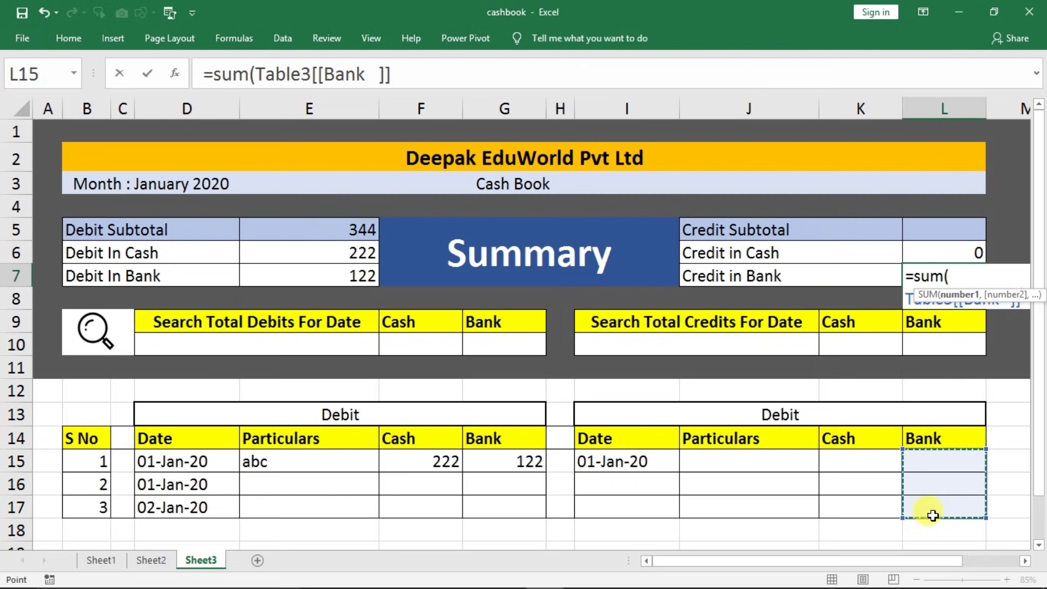
pyautogui.press('Return')
# - Enter 100 as Cash and 200 as Bank in the first row of the credit table (K15:L15)
pyautogui.click(839, 453)
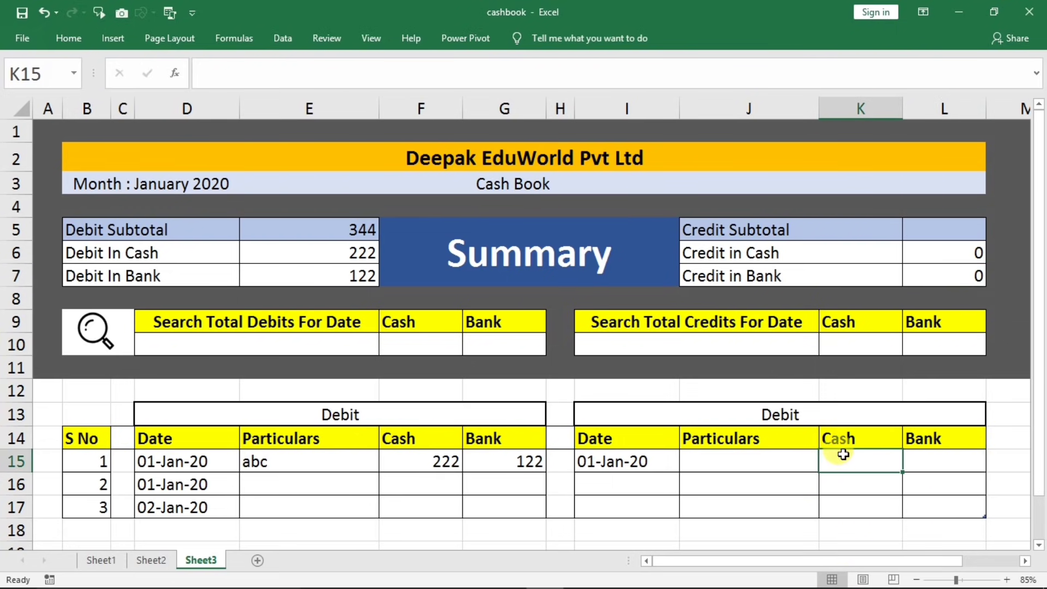
pyautogui.write('100')
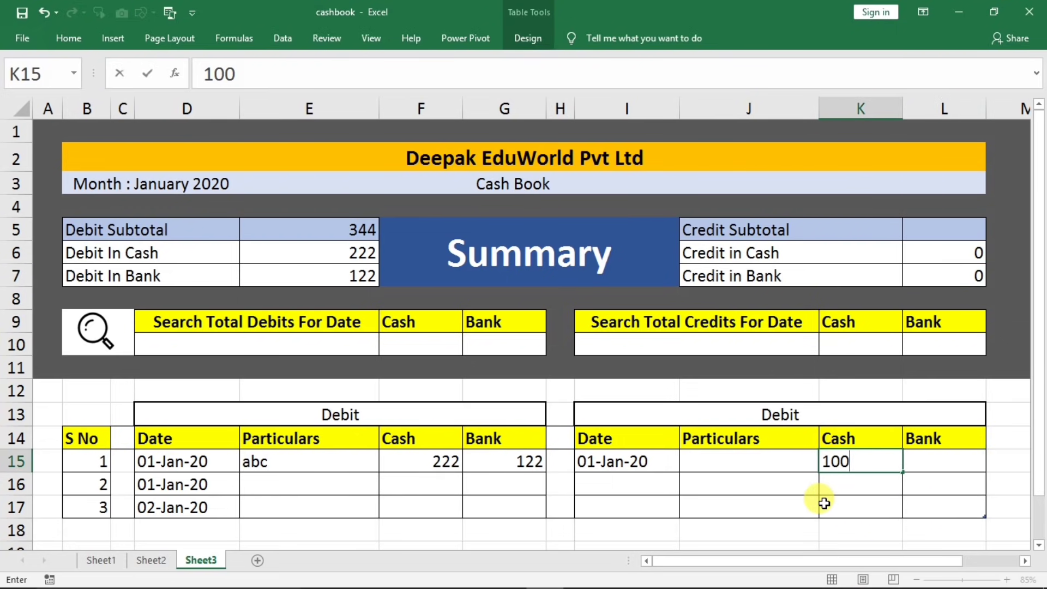
pyautogui.press('Tab')
pyautogui.write('2')
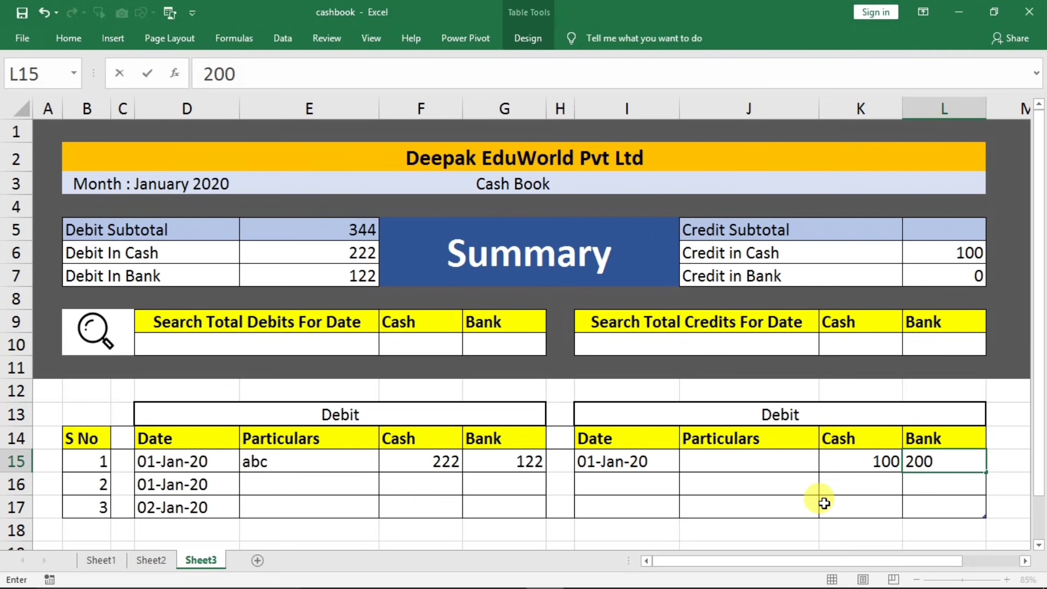
pyautogui.press('Return')
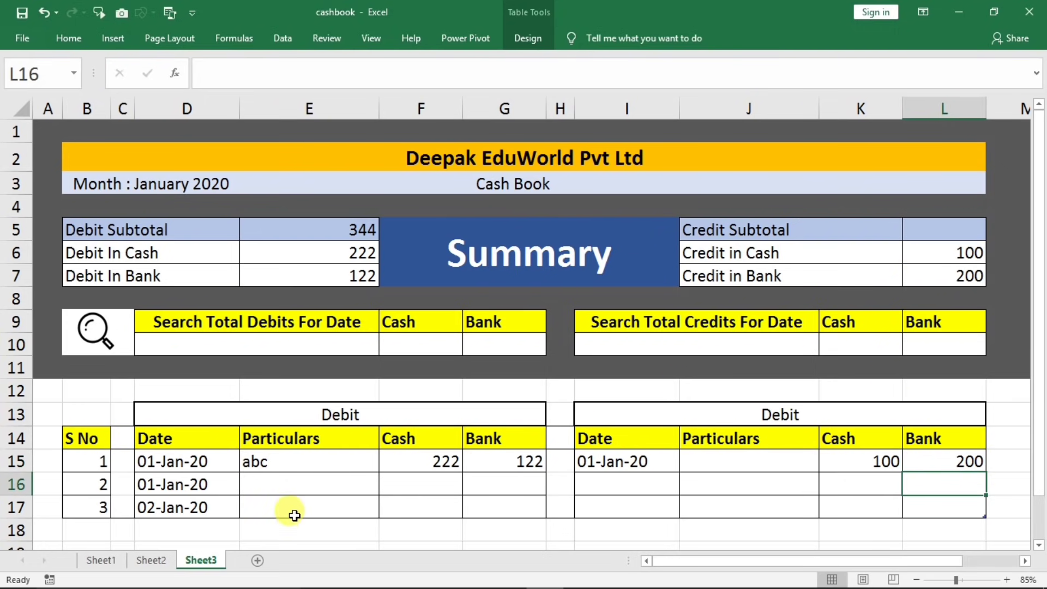
# - Fill row 16 of the debit table with particulars xyz, Cash 333 and Bank 22
pyautogui.click(294, 489)
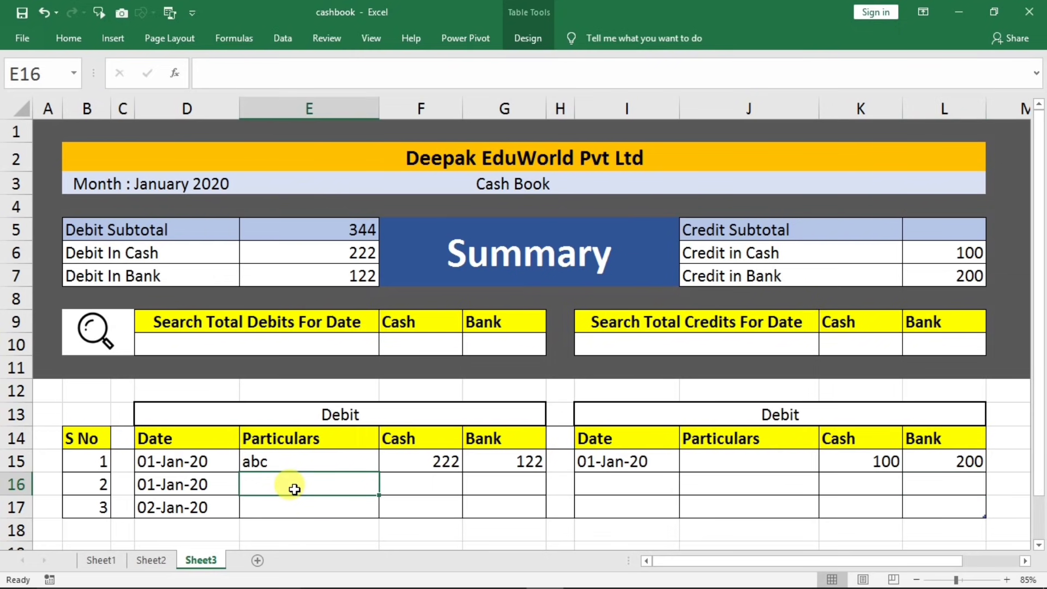
pyautogui.write('xyz')
pyautogui.press('Tab')
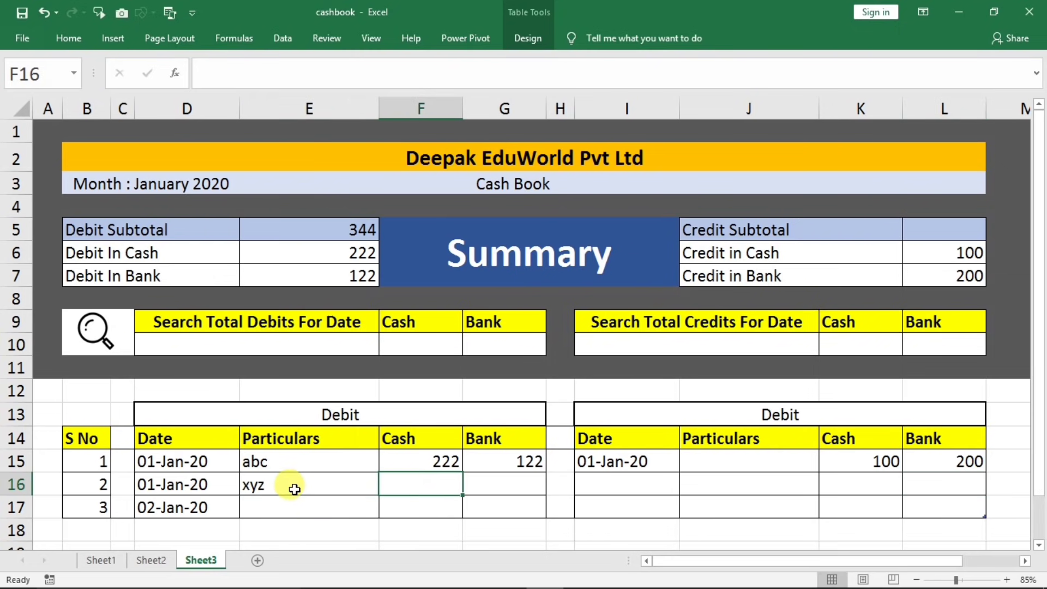
pyautogui.write('333')
pyautogui.press('Tab')
pyautogui.write('22')
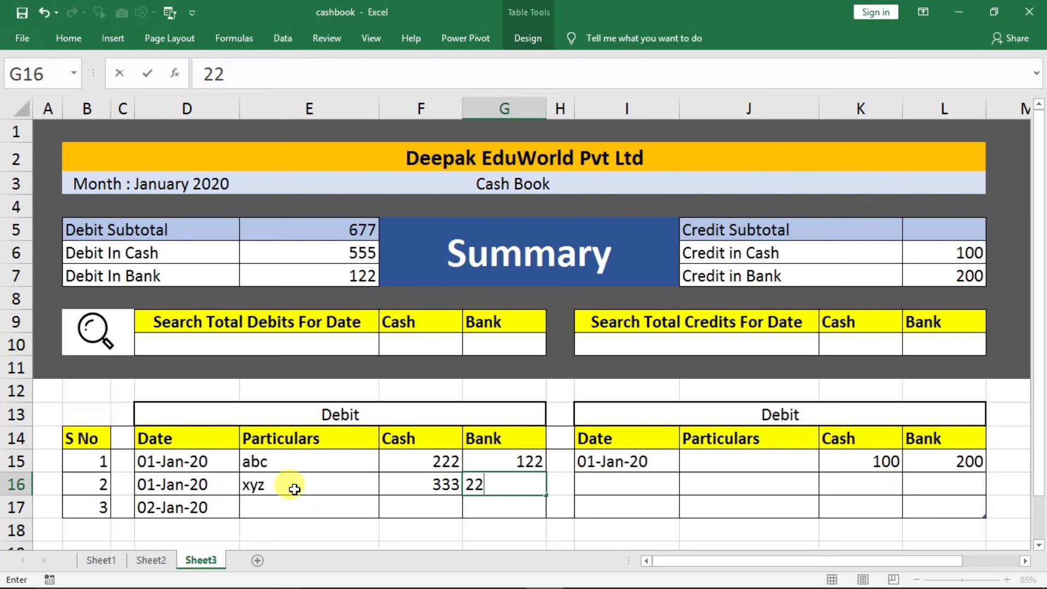
pyautogui.press('Tab')
# - Fill row 17 of the debit table with particulars mno and Bank 300, leaving Cash empty
pyautogui.press('Down')
pyautogui.press('Left')
pyautogui.press('Left')
pyautogui.press('Left')
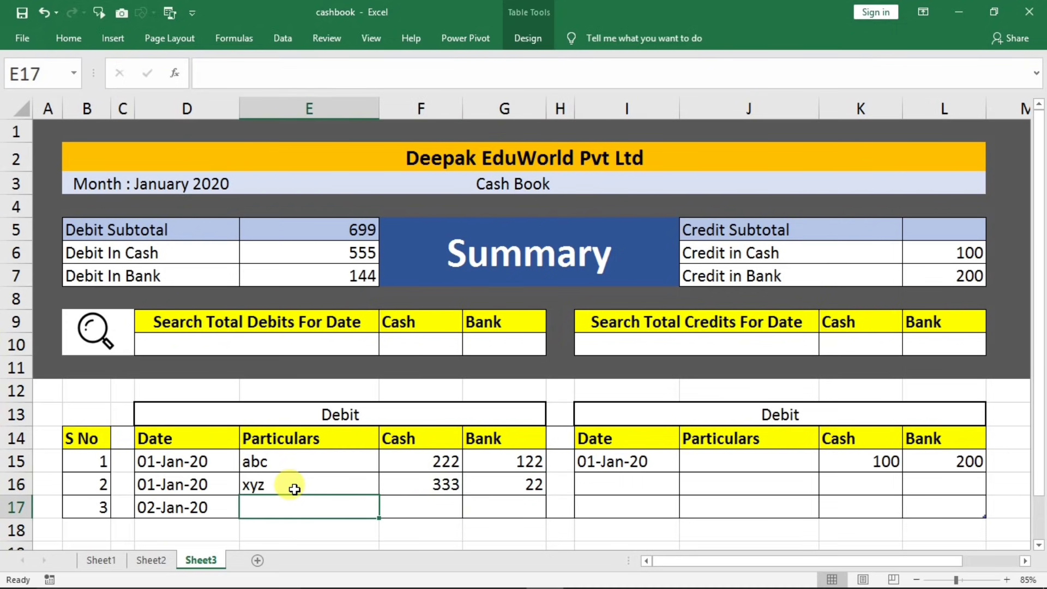
pyautogui.write('mno')
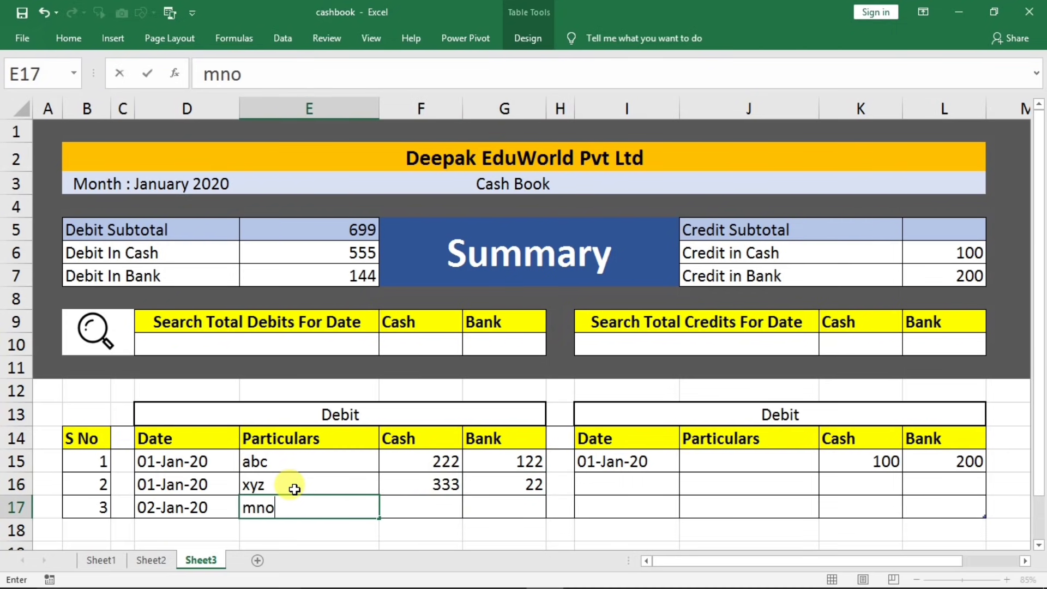
pyautogui.press('Tab')
pyautogui.press('Right')
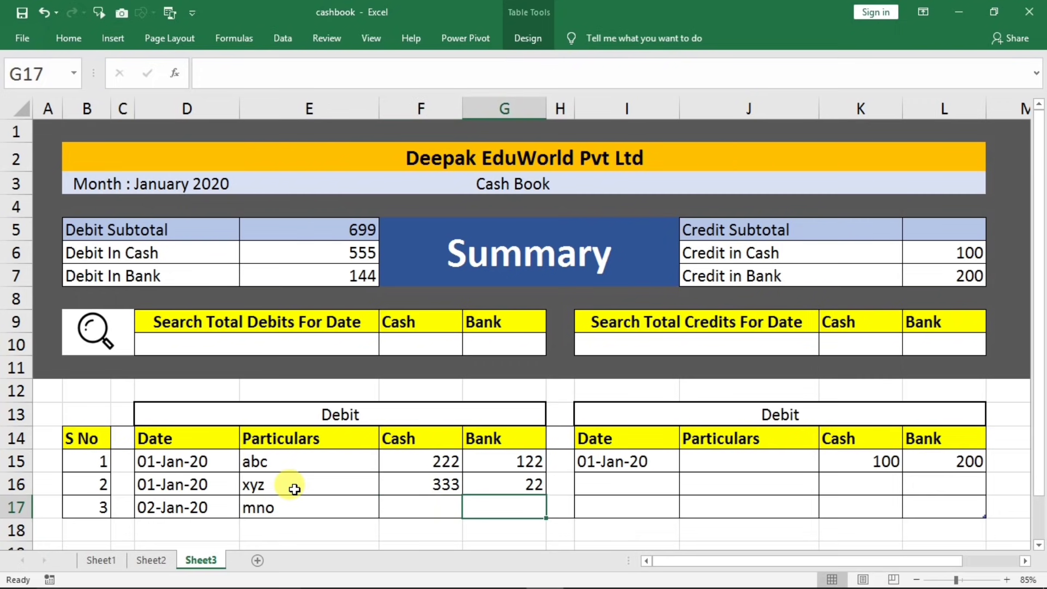
pyautogui.write('300')
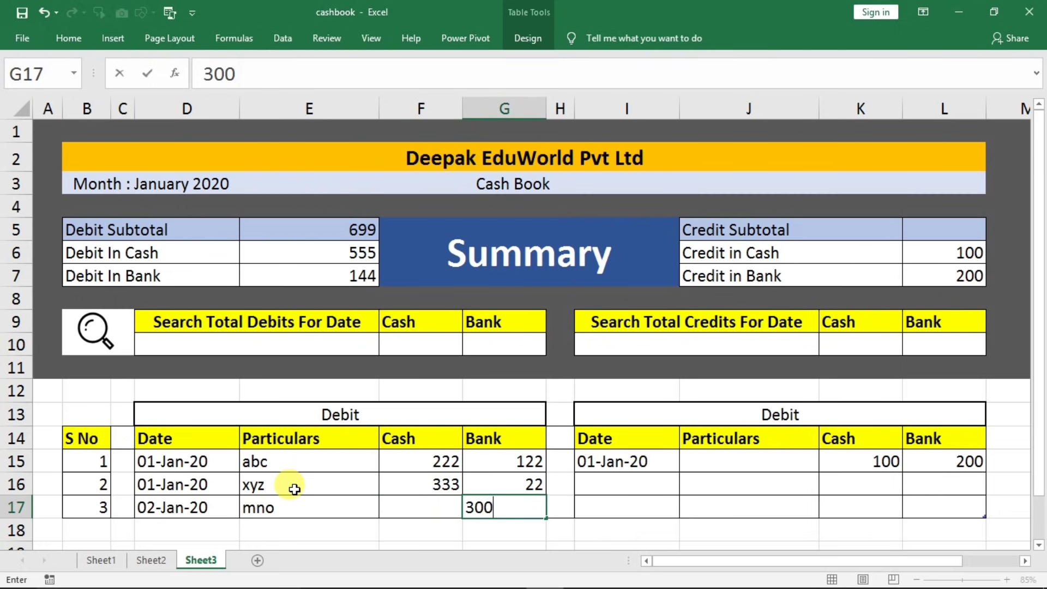
pyautogui.press('Right')
pyautogui.press('Right')
pyautogui.press('Up')
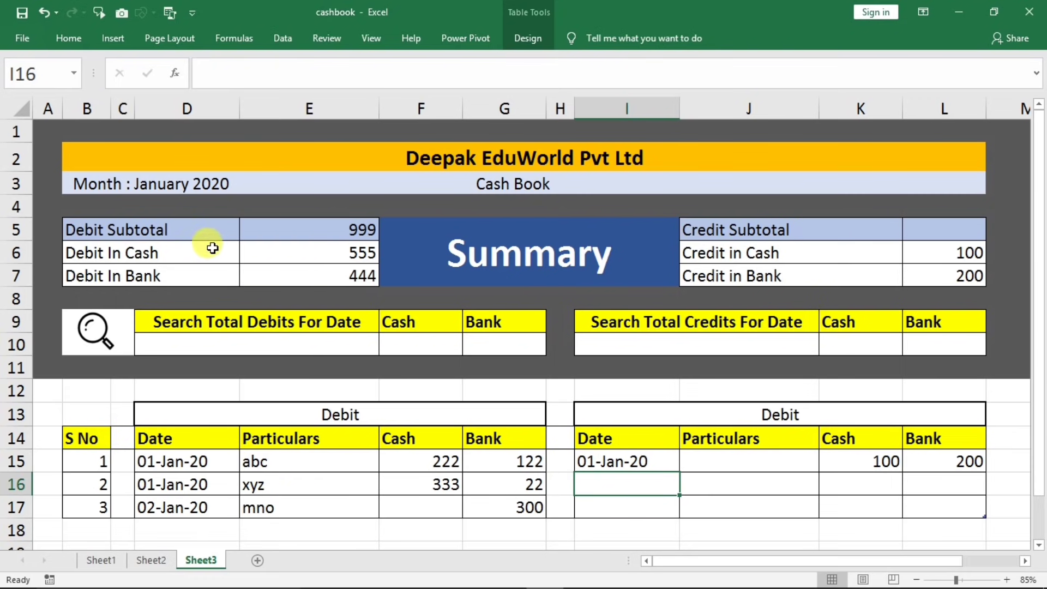
# - Right-align and bold the debit labels in B5:D7 and the credit labels in J5:K7
pyautogui.moveTo(203, 235); pyautogui.dragTo(201, 267)
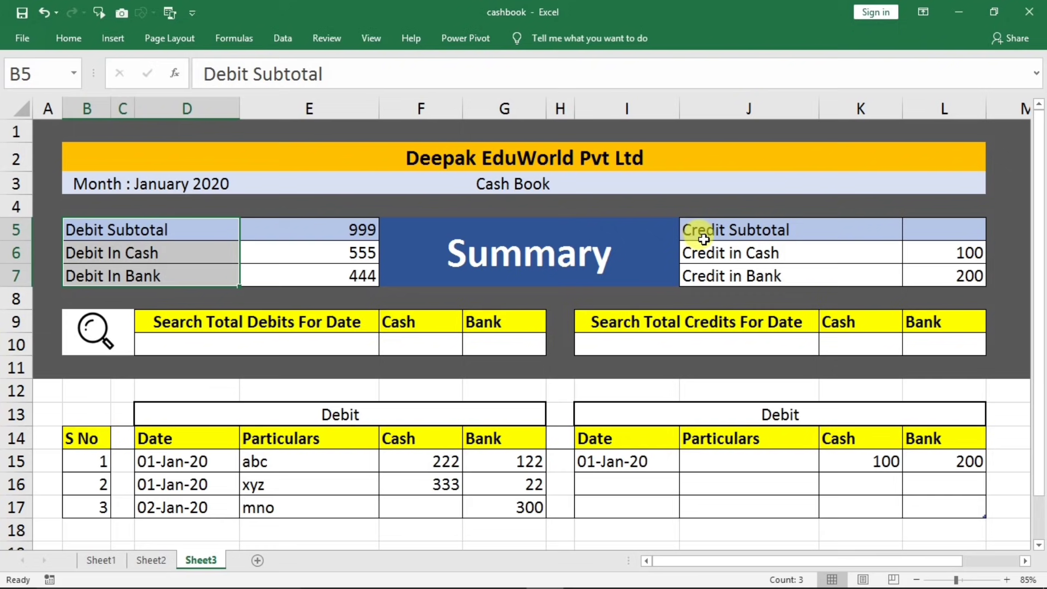
pyautogui.keyDown('ctrl'); pyautogui.moveTo(695, 229); pyautogui.dragTo(696, 280); pyautogui.keyUp('ctrl')
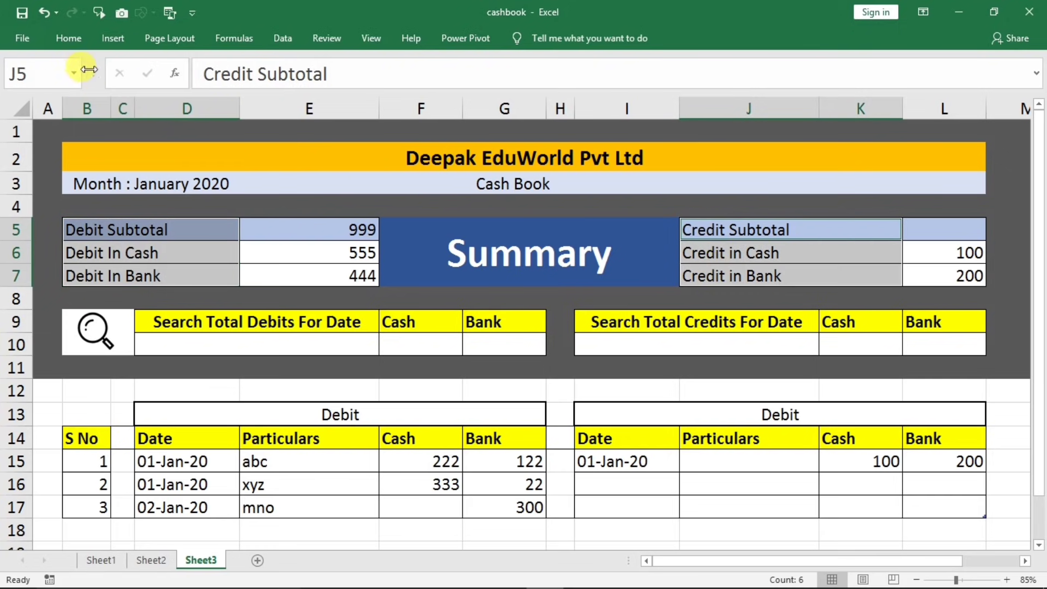
pyautogui.click(284, 91)
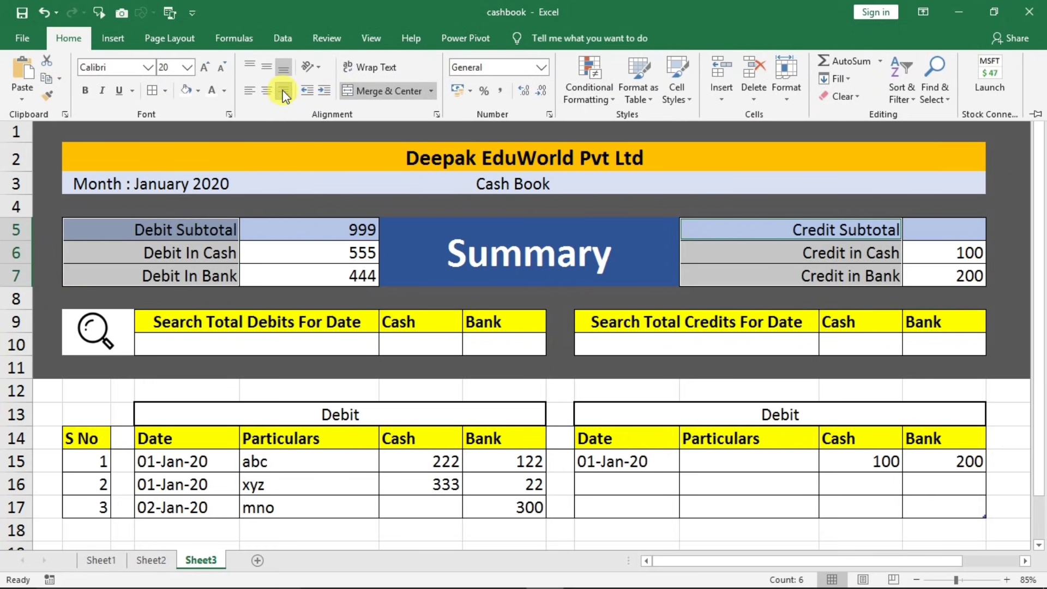
pyautogui.click(85, 91)
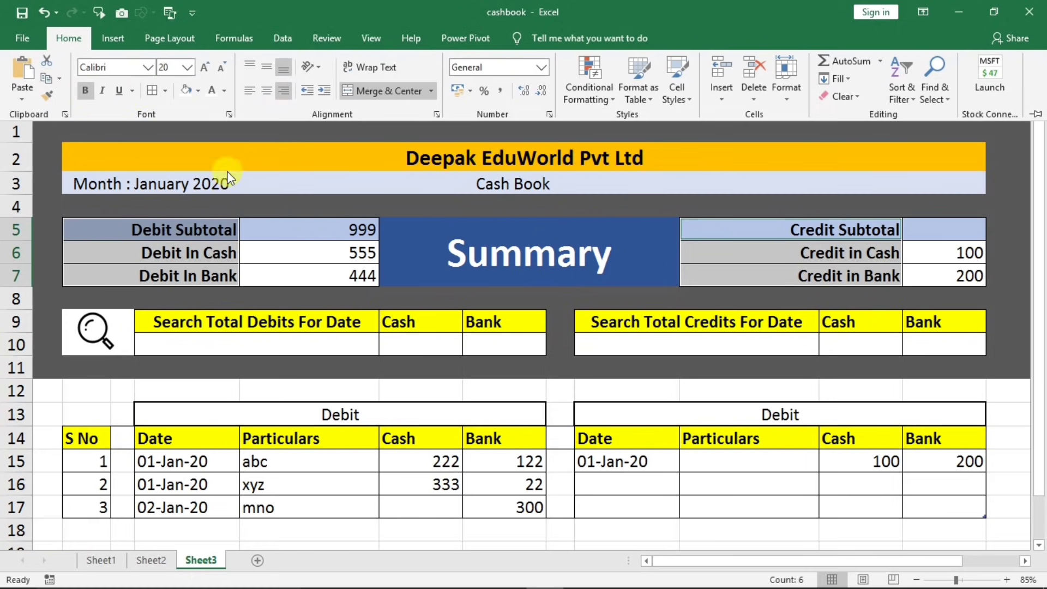
# - Left-align the summary value cells E5:E7 and L5:L7 and increase their indent by one level
pyautogui.moveTo(304, 219); pyautogui.dragTo(327, 272)
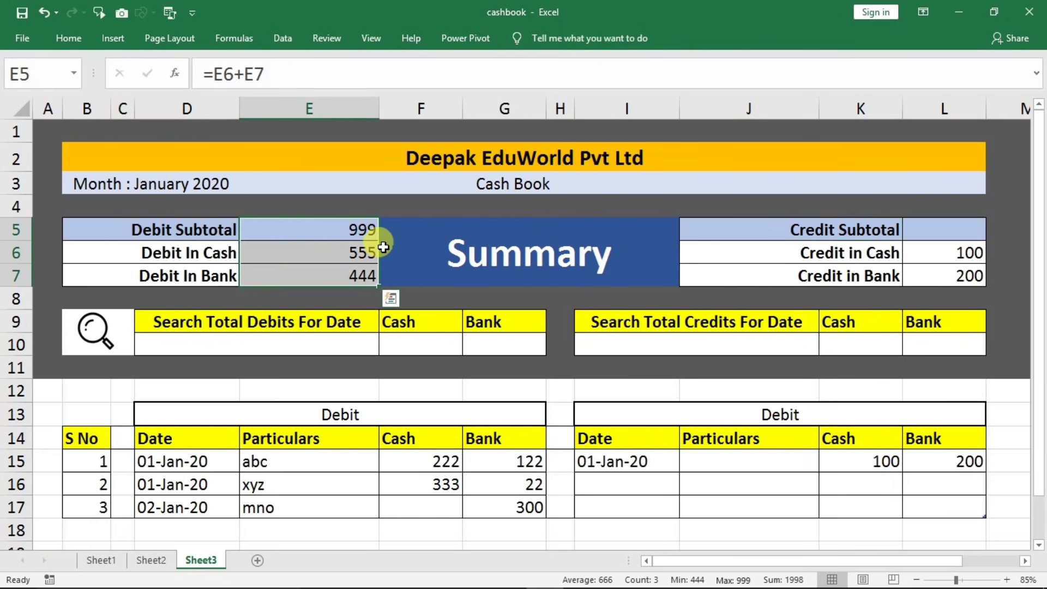
pyautogui.moveTo(908, 229); pyautogui.dragTo(916, 276)
pyautogui.click(76, 35)
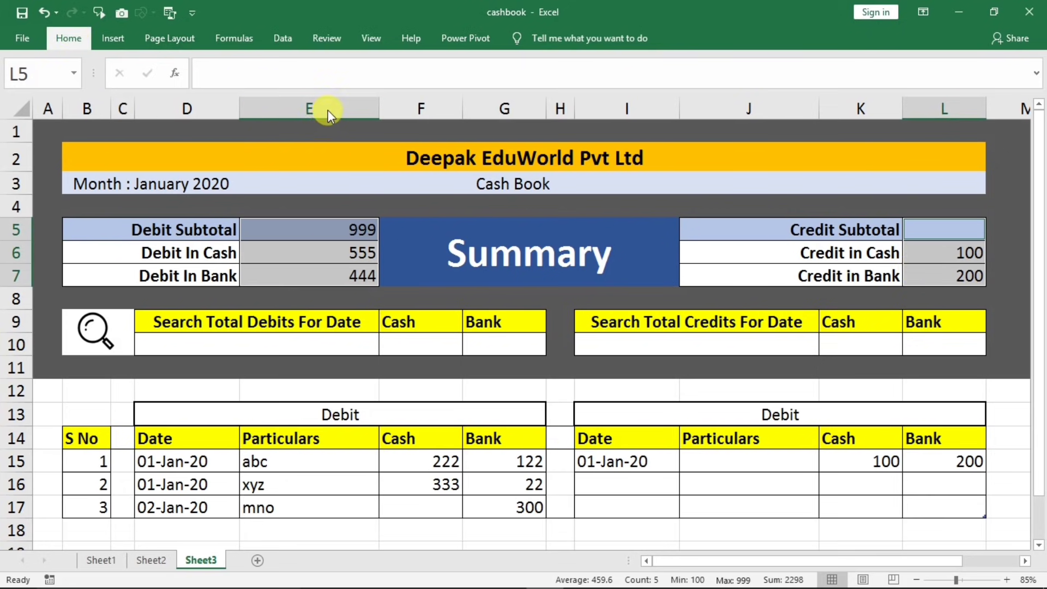
pyautogui.click(250, 90)
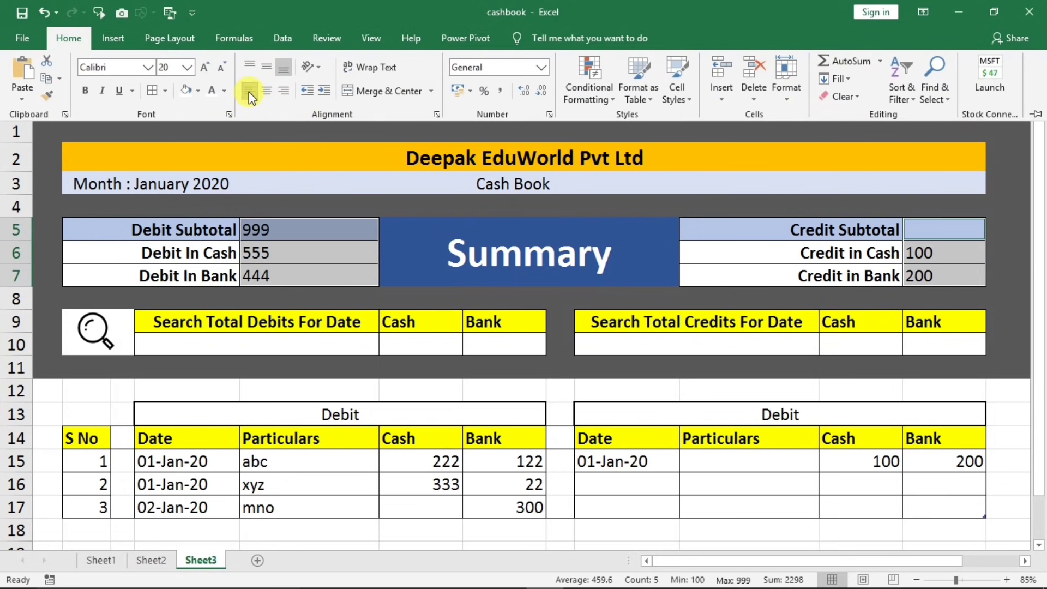
pyautogui.click(324, 90)
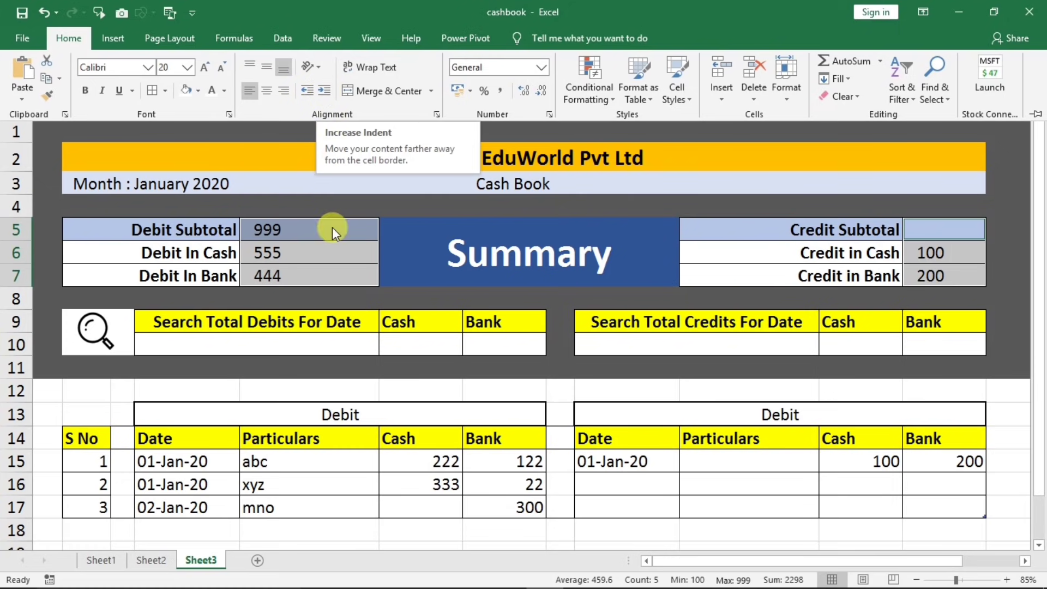
# - Calculate the Credit Subtotal in L5 with the formula =L7+L6
pyautogui.click(919, 231)
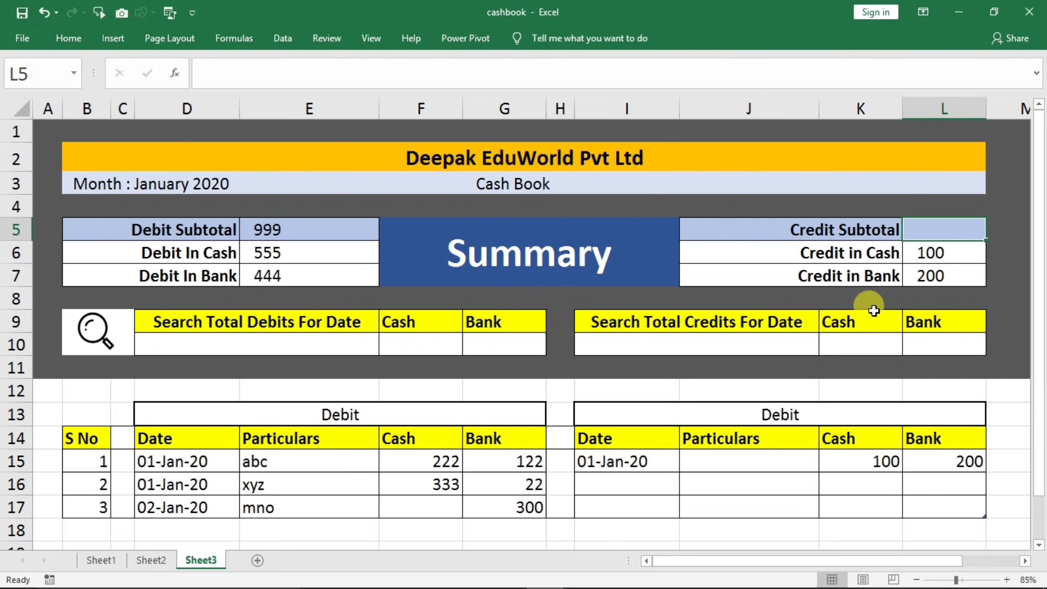
pyautogui.write('=')
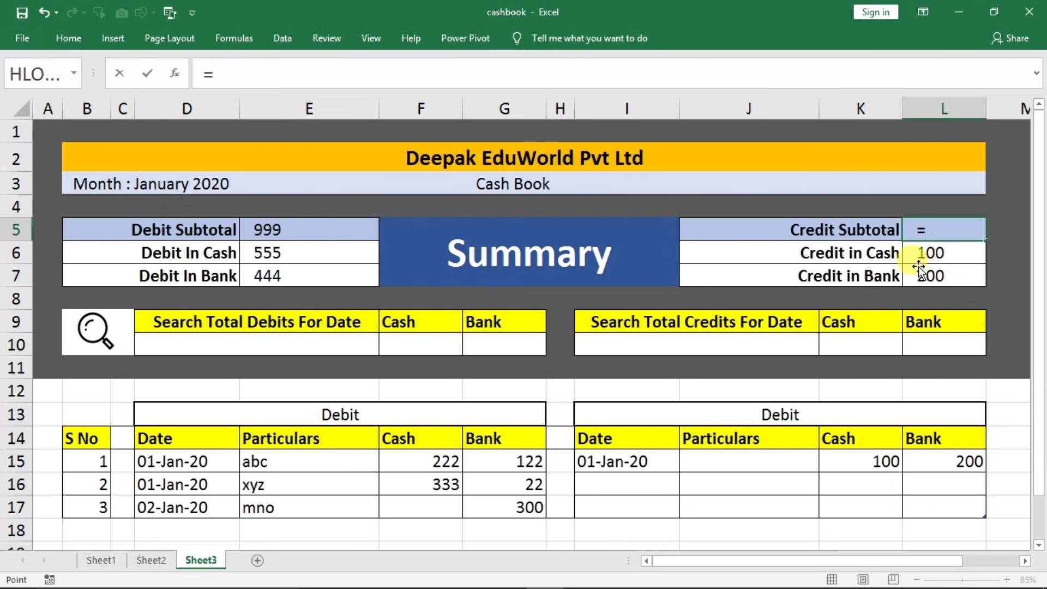
pyautogui.click(919, 268)
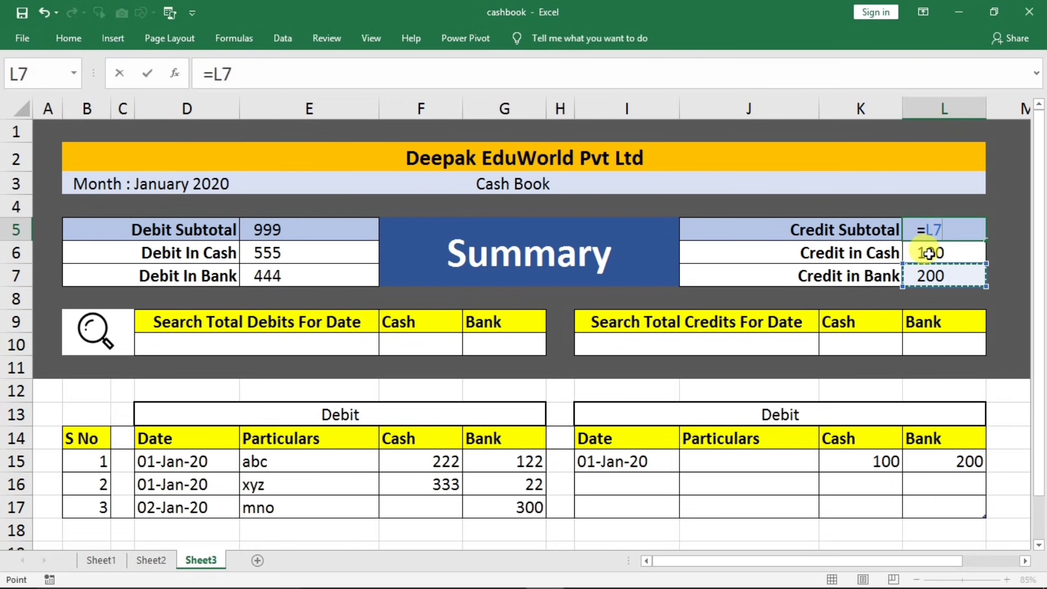
pyautogui.write('+')
pyautogui.click(929, 254)
pyautogui.press('Return')
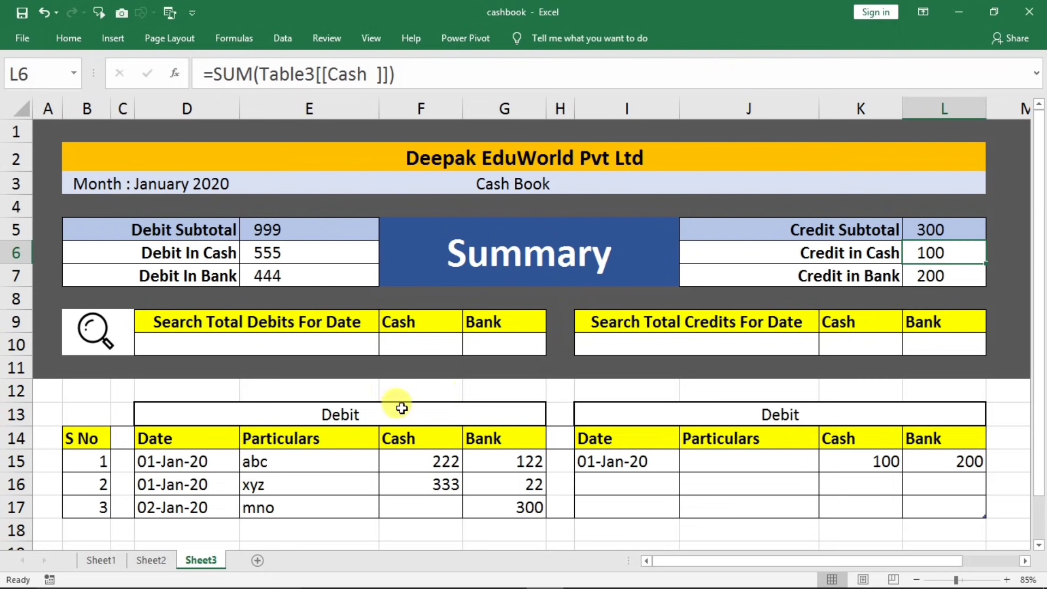
# - Enter the date 1/1/2020 in D10 under Search Total Debits For Date and select the Cash result cell F10
pyautogui.click(277, 347)
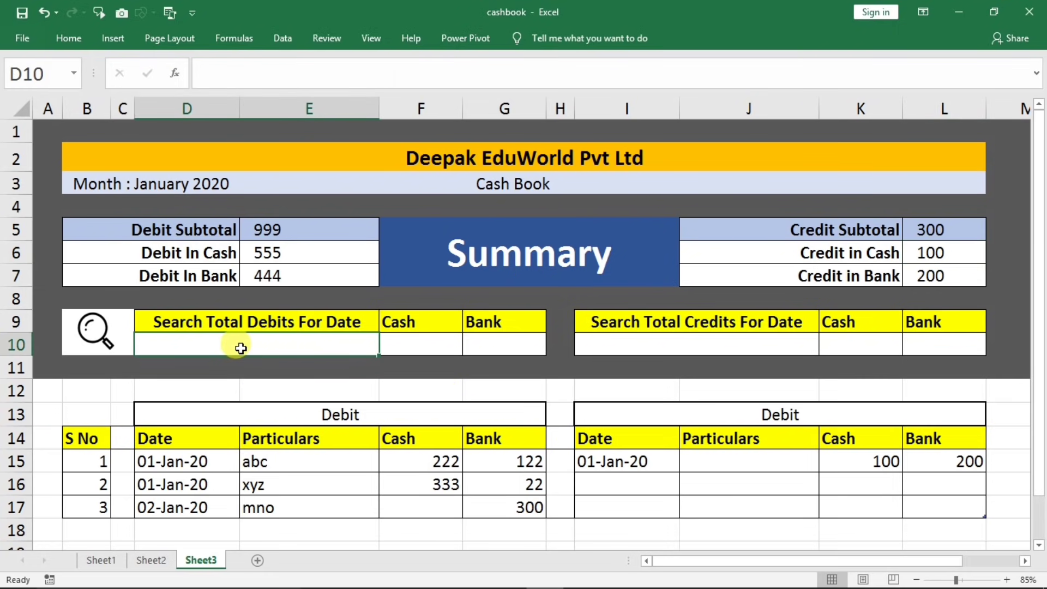
pyautogui.write('1/1/2020')
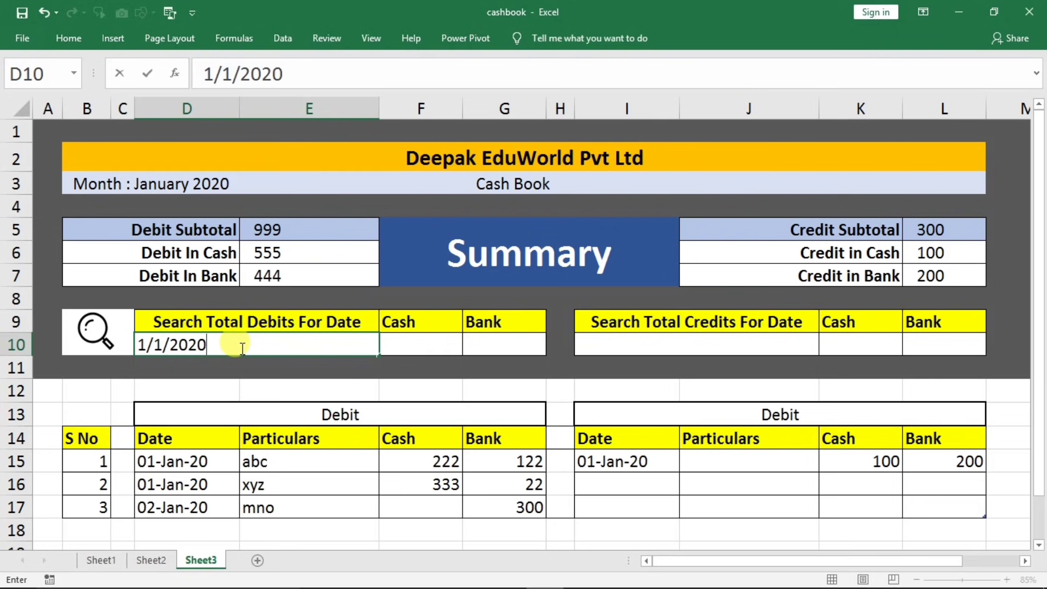
pyautogui.click(408, 340)
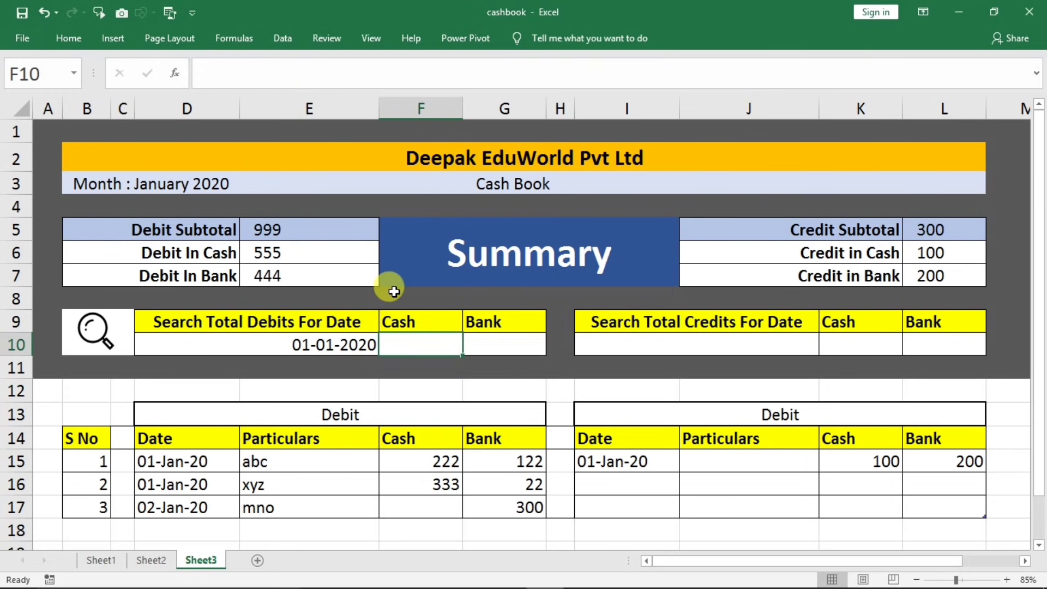
# - Calculate the debit Cash total for the searched date in F10 with =sumif(Table3[Date],D10,Table3[Cash])
pyautogui.write('=su')
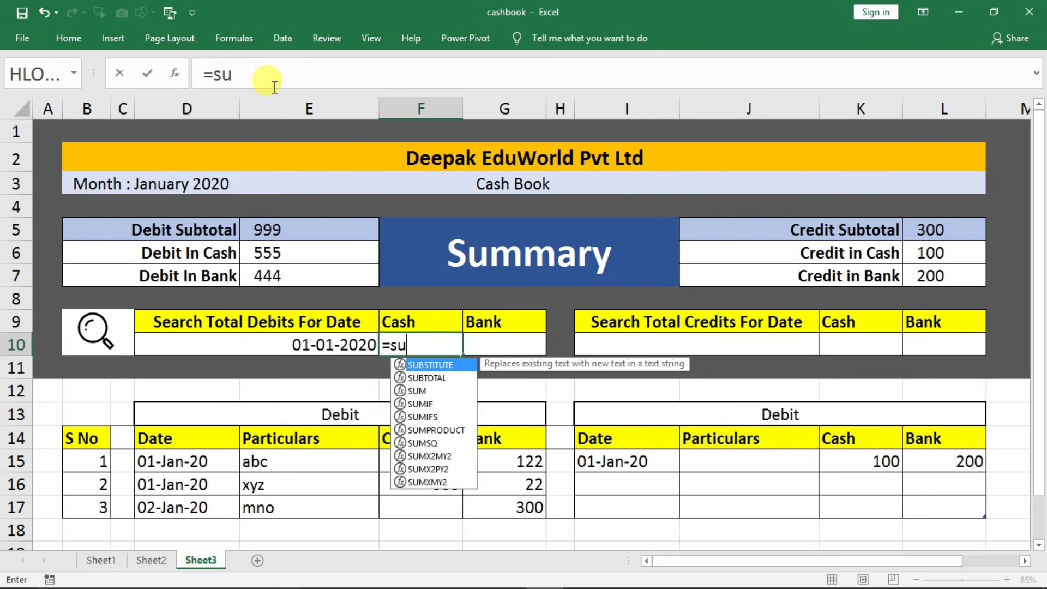
pyautogui.write('mif(D15')
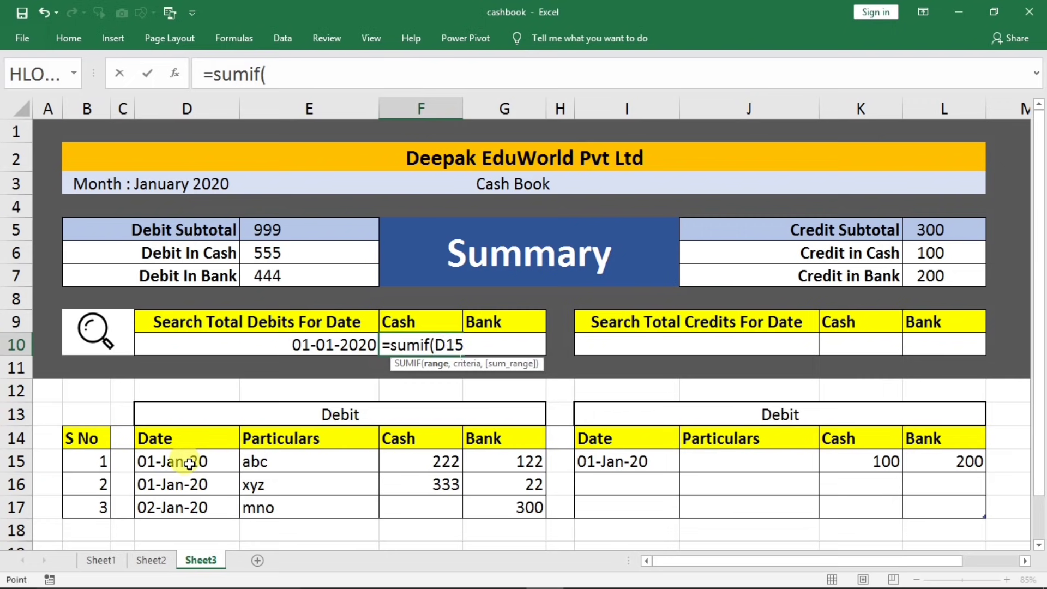
pyautogui.moveTo(189, 464); pyautogui.dragTo(187, 499)
pyautogui.write(',')
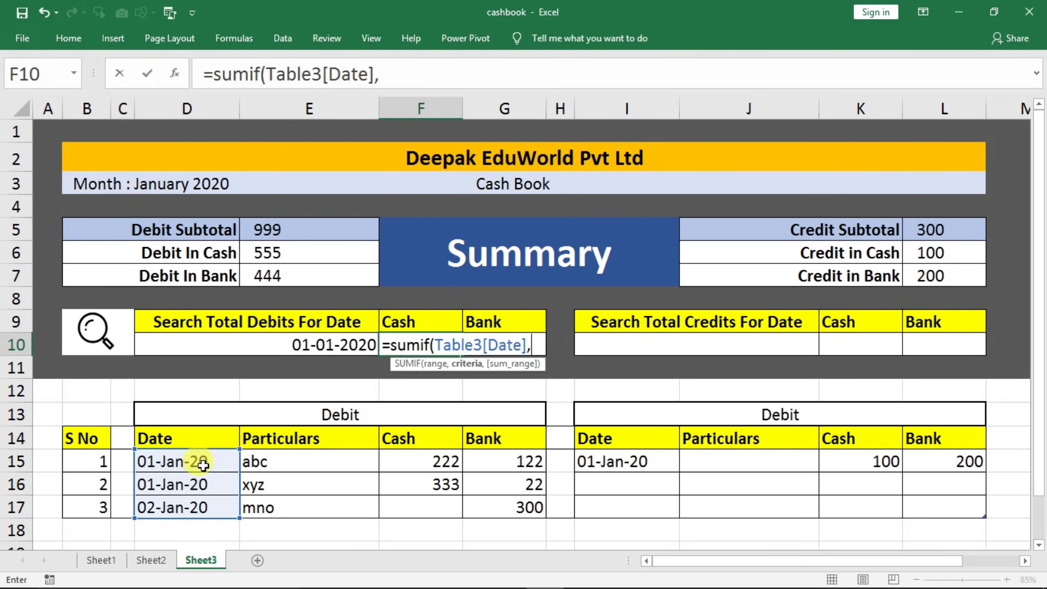
pyautogui.click(282, 355)
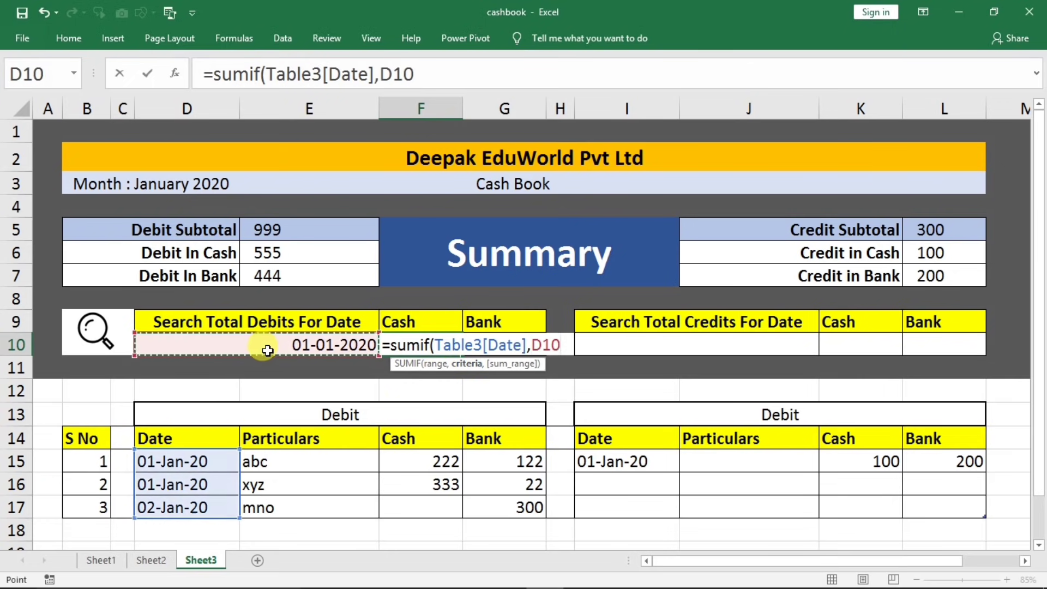
pyautogui.write(',')
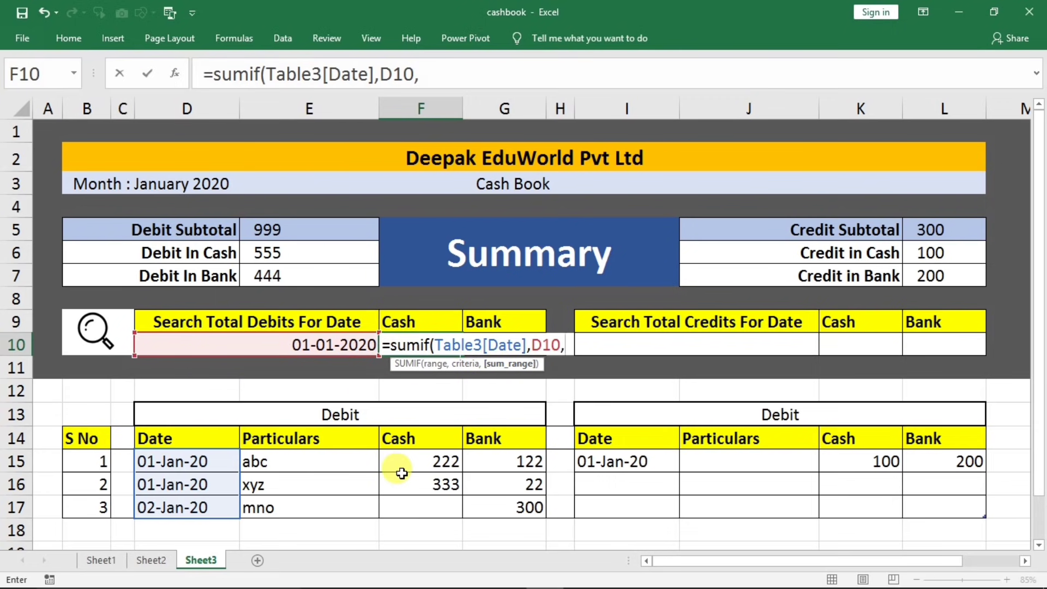
pyautogui.moveTo(402, 463); pyautogui.dragTo(400, 502)
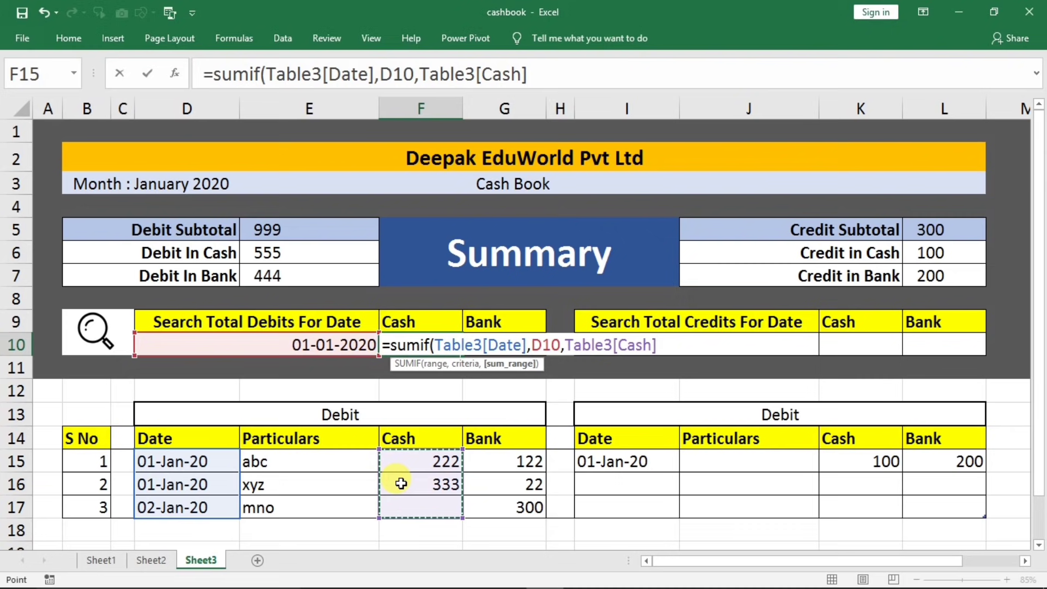
pyautogui.press('Return')
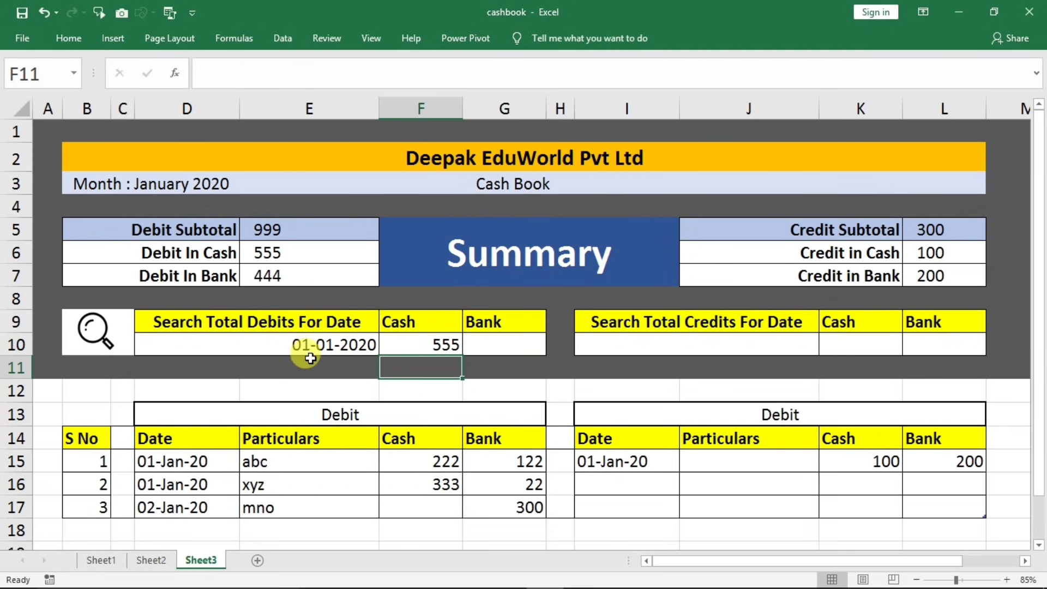
pyautogui.moveTo(170, 461); pyautogui.dragTo(179, 484)
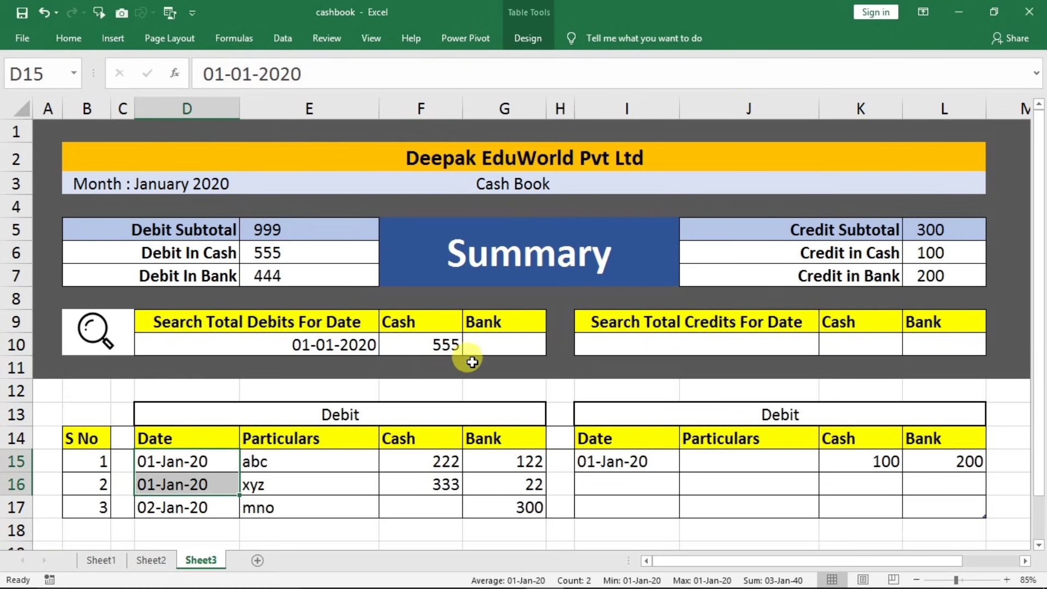
# - Calculate the debit Bank total in G10 with a SUMIF on Table3[Date], criterion D10, summing the debit Bank column G15:G17
pyautogui.click(484, 345)
pyautogui.write('=s')
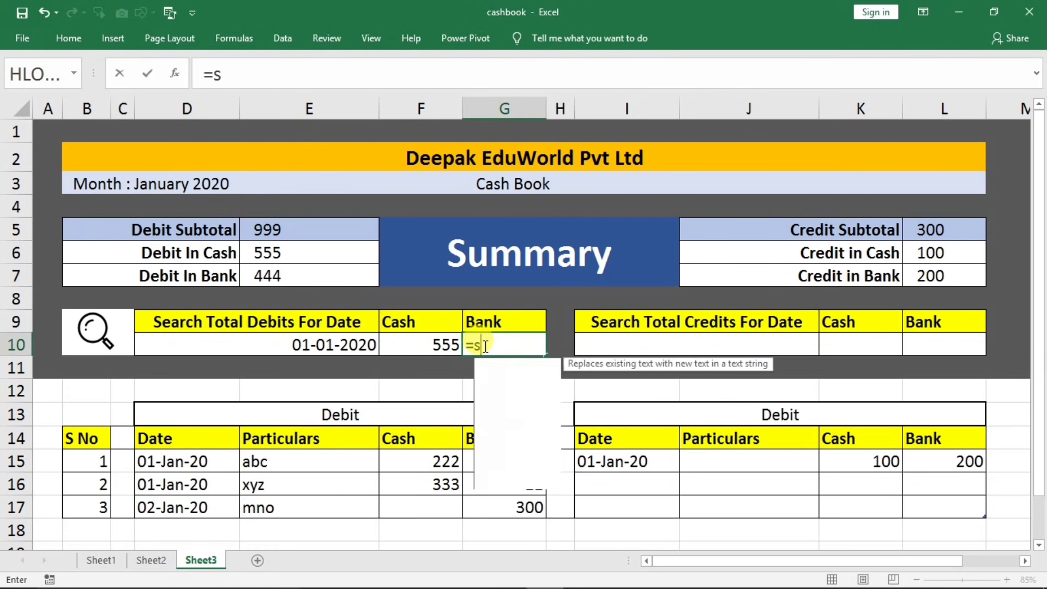
pyautogui.write('umif(')
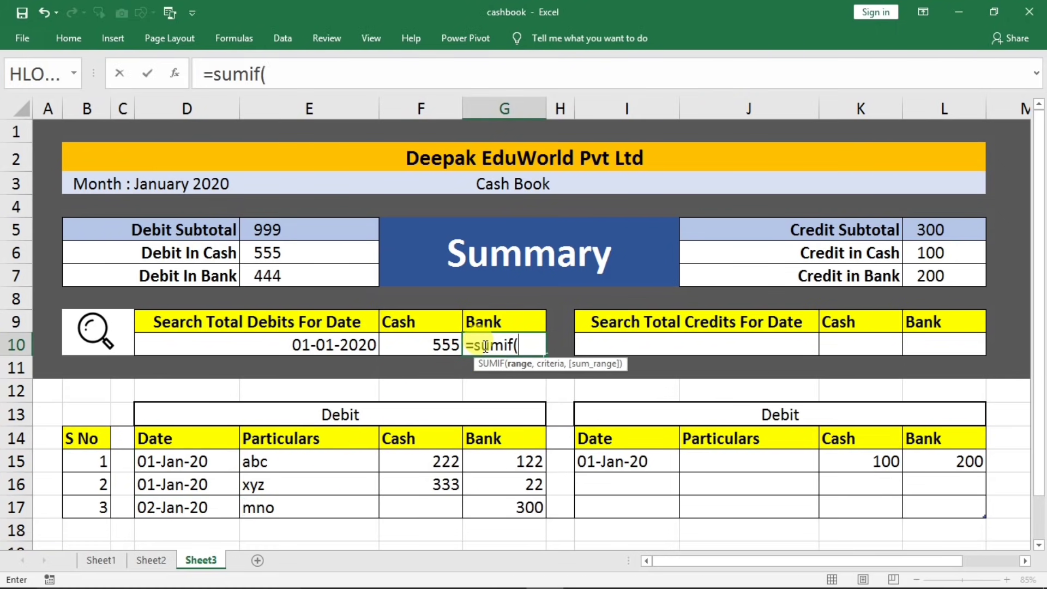
pyautogui.moveTo(198, 450); pyautogui.dragTo(194, 493)
pyautogui.write(',')
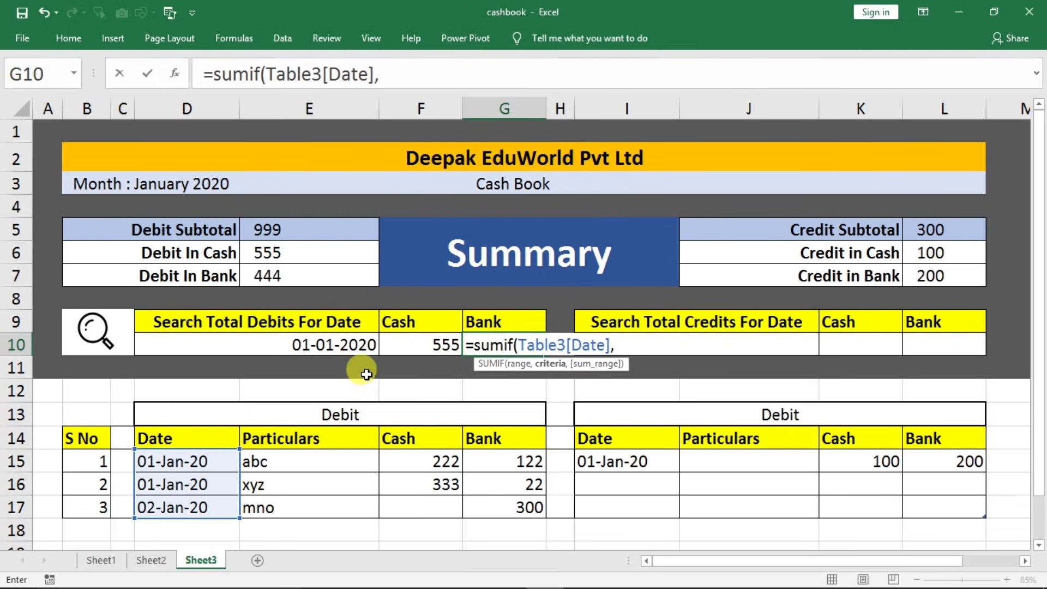
pyautogui.click(286, 346)
pyautogui.write(',')
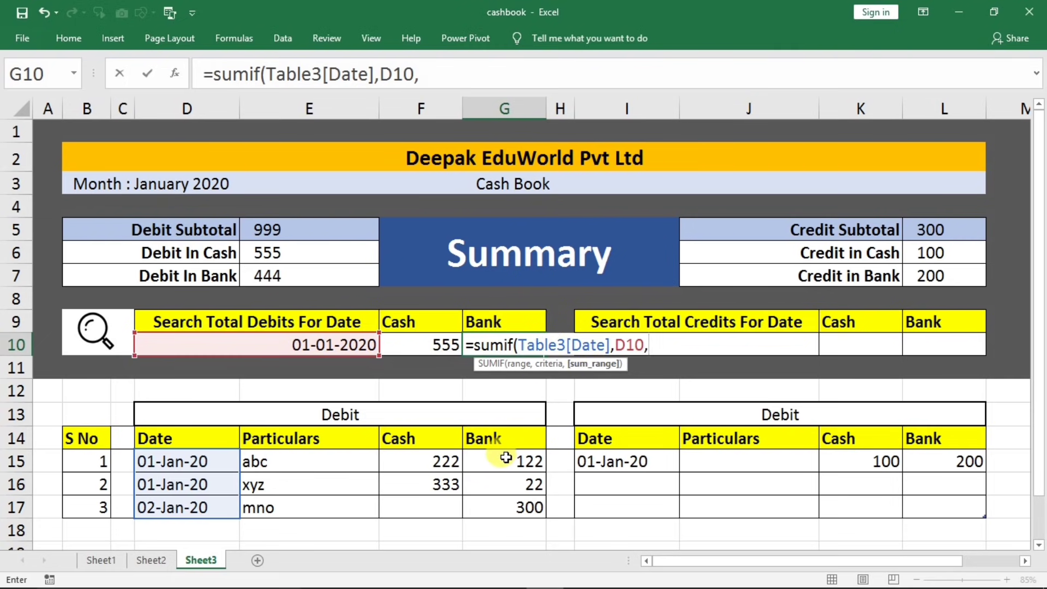
pyautogui.moveTo(504, 458); pyautogui.dragTo(500, 516)
pyautogui.press('Return')
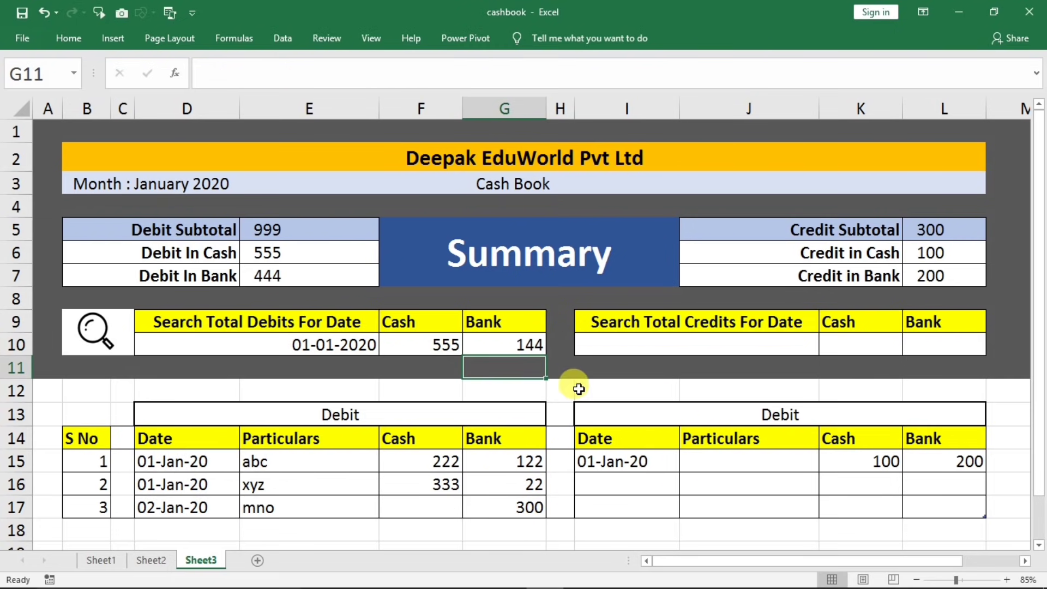
# - Calculate the credit Cash total in K10 with a SUMIF on dates I15:I17, criterion I10, summing the Cash column K15:K17
pyautogui.click(848, 350)
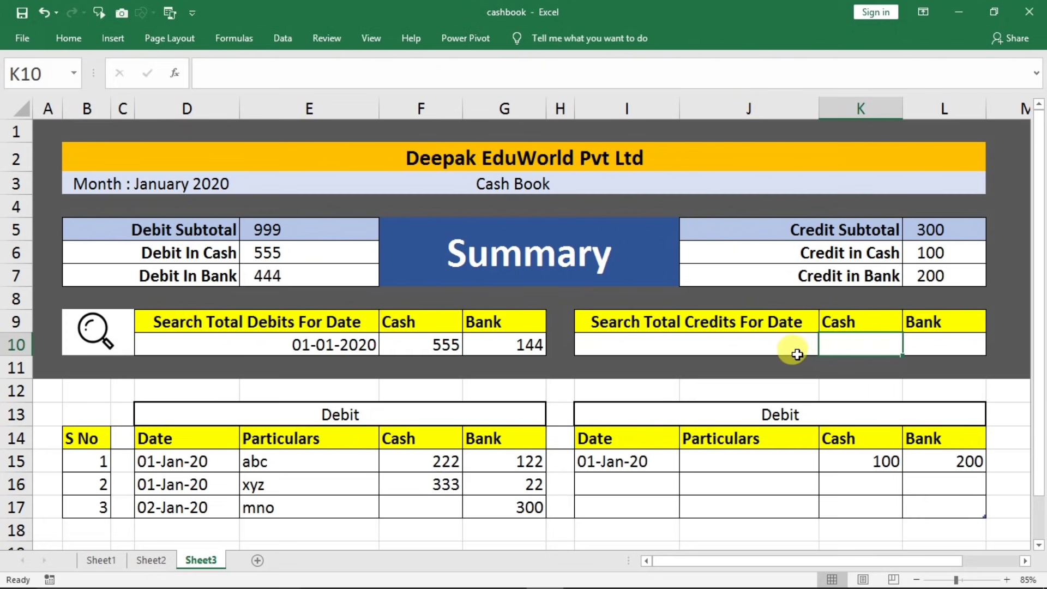
pyautogui.write('=s')
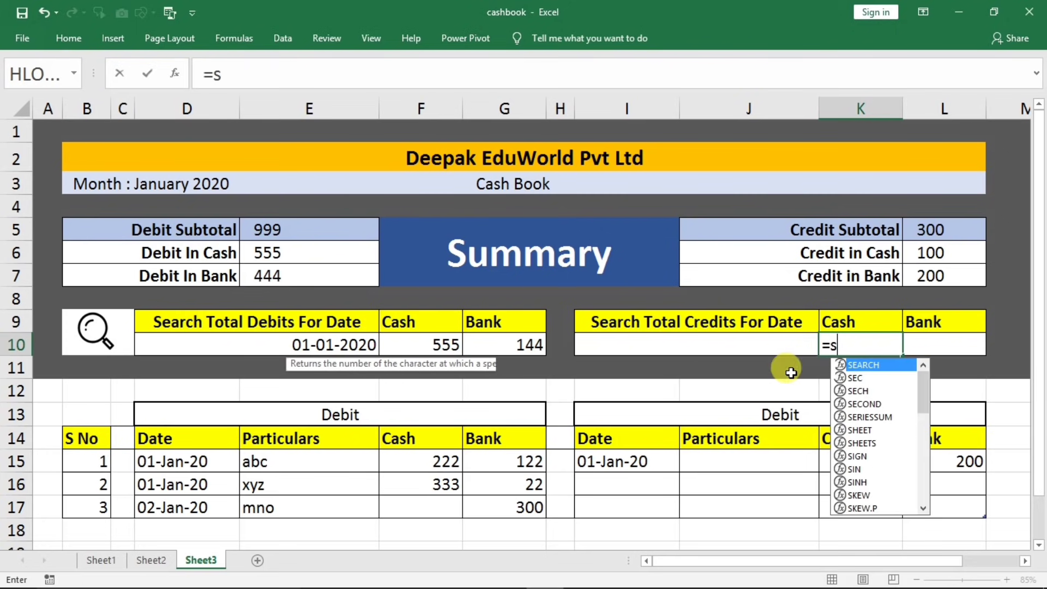
pyautogui.write('umif')
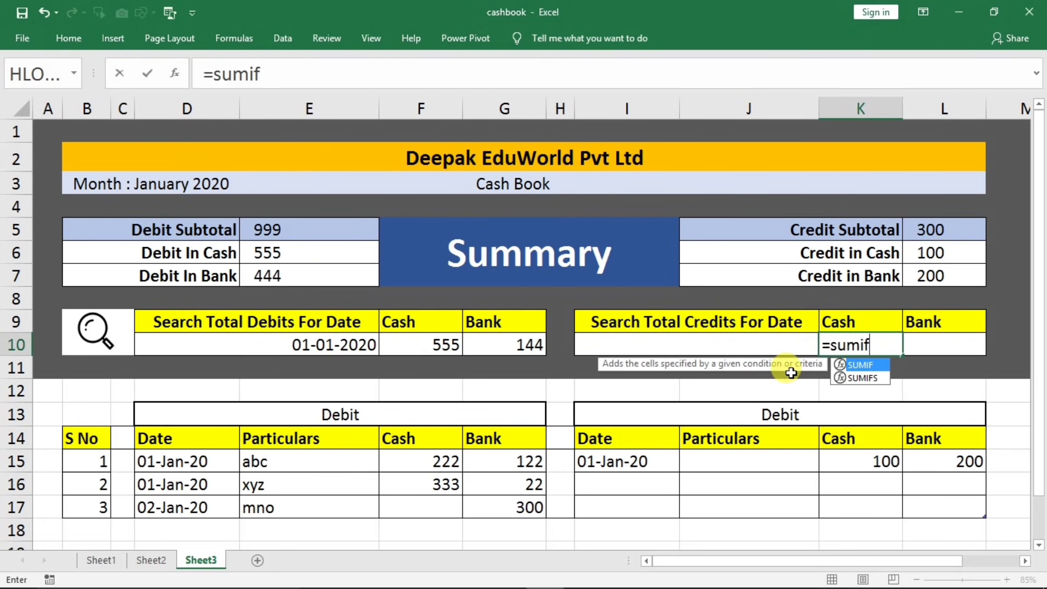
pyautogui.write('(')
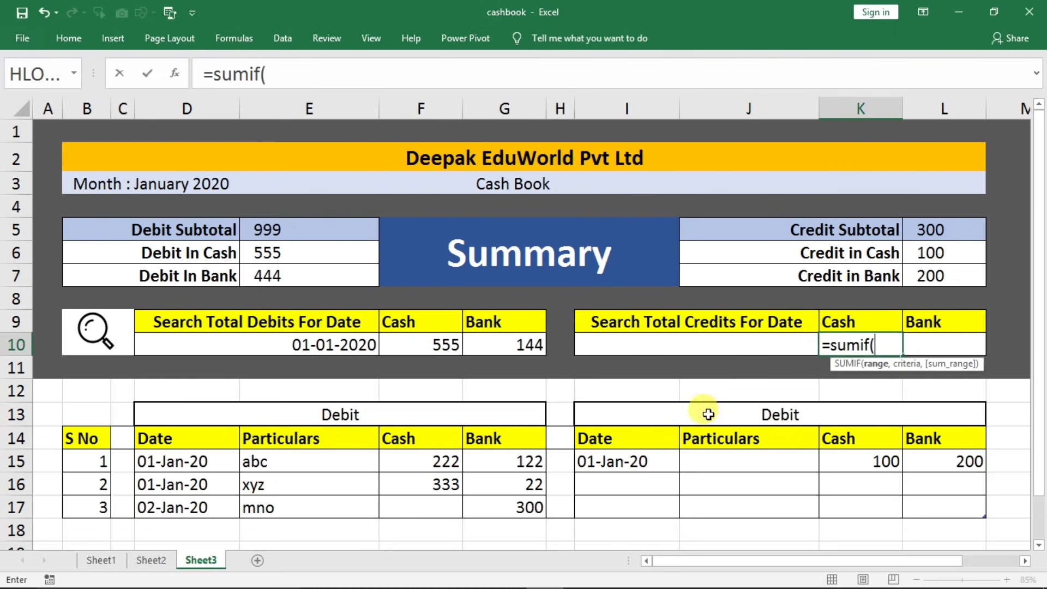
pyautogui.moveTo(646, 462); pyautogui.dragTo(636, 517)
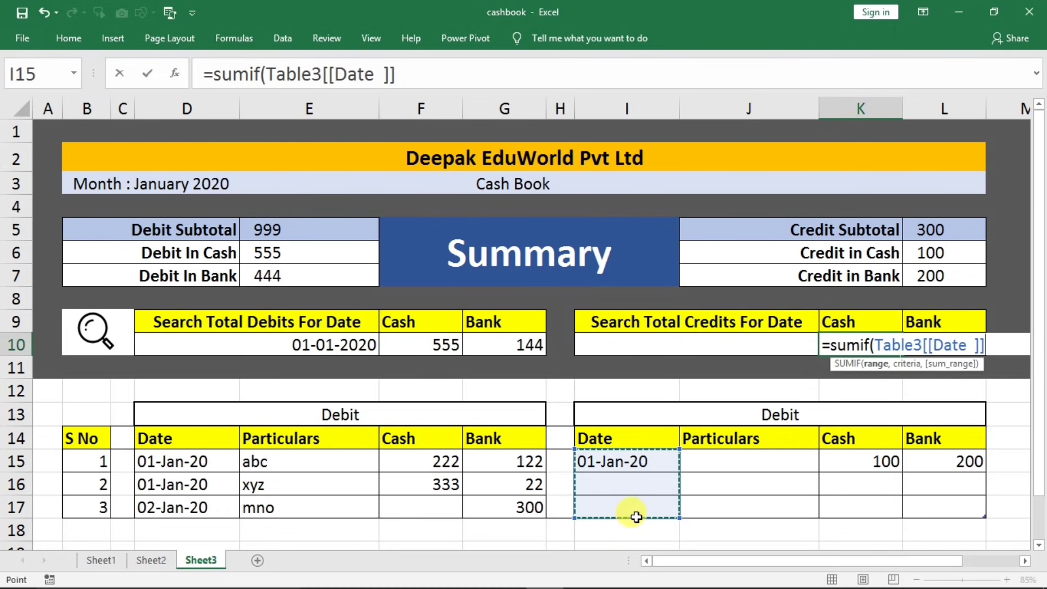
pyautogui.write(',')
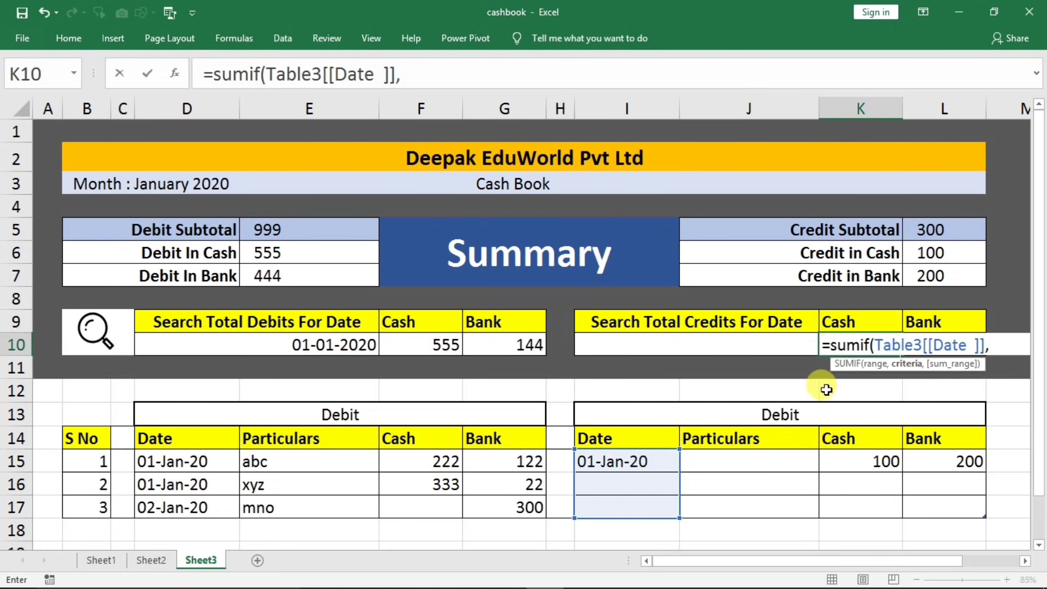
pyautogui.click(732, 345)
pyautogui.write(',')
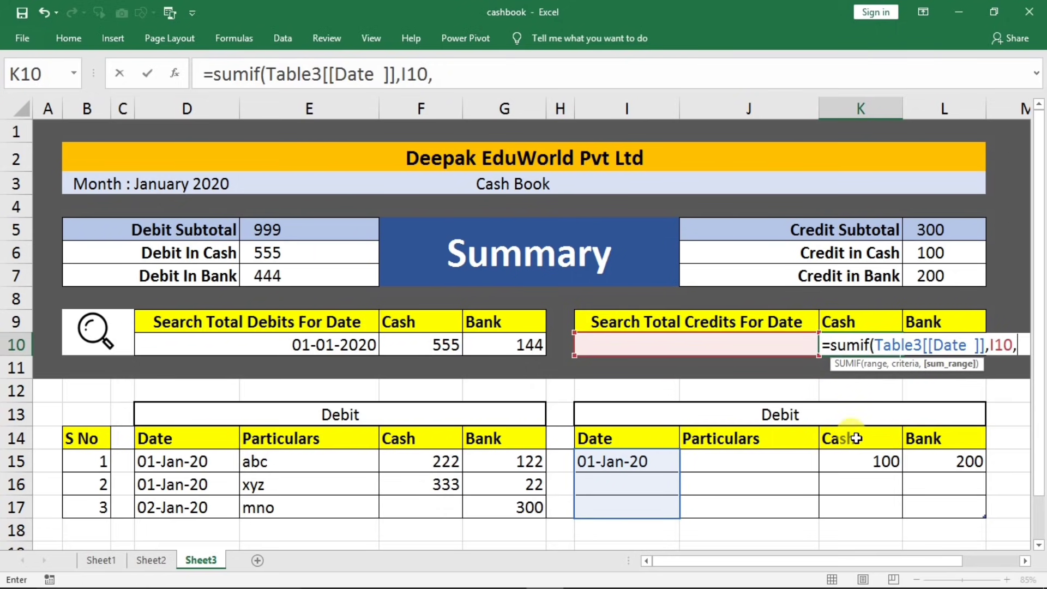
pyautogui.moveTo(848, 458); pyautogui.dragTo(846, 504)
pyautogui.press('Return')
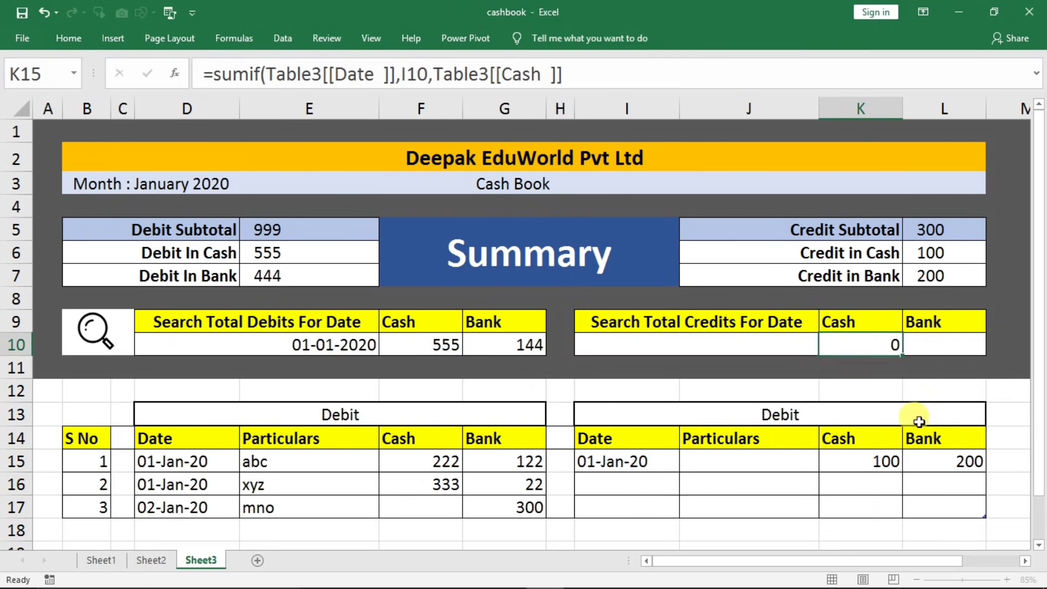
# - Calculate the credit Bank total in L10 with a SUMIF on dates I15:I17, criterion I10, summing the Bank column L15:L17
pyautogui.click(936, 351)
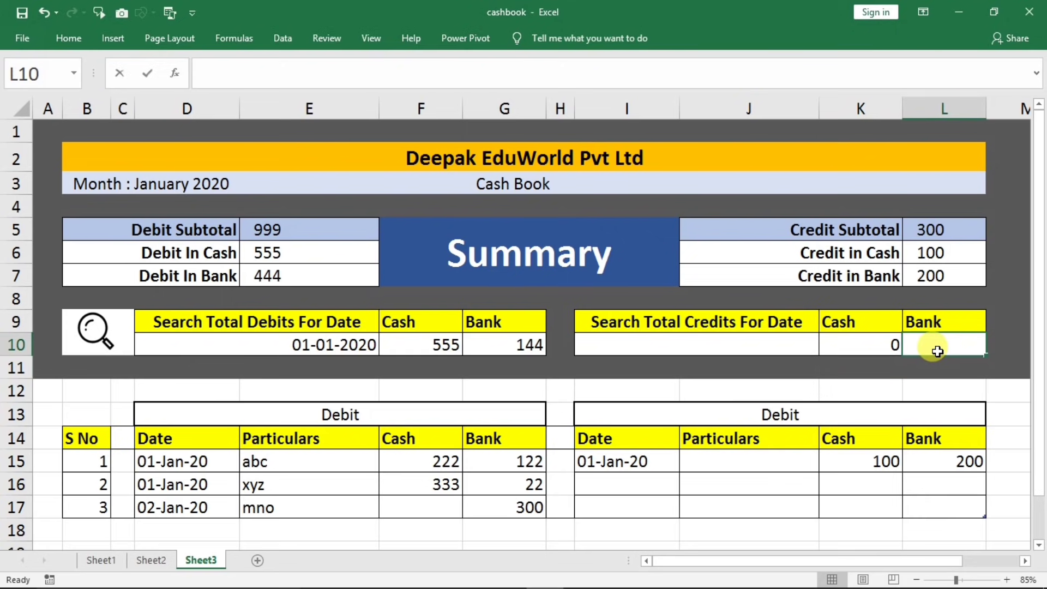
pyautogui.write('=sumif')
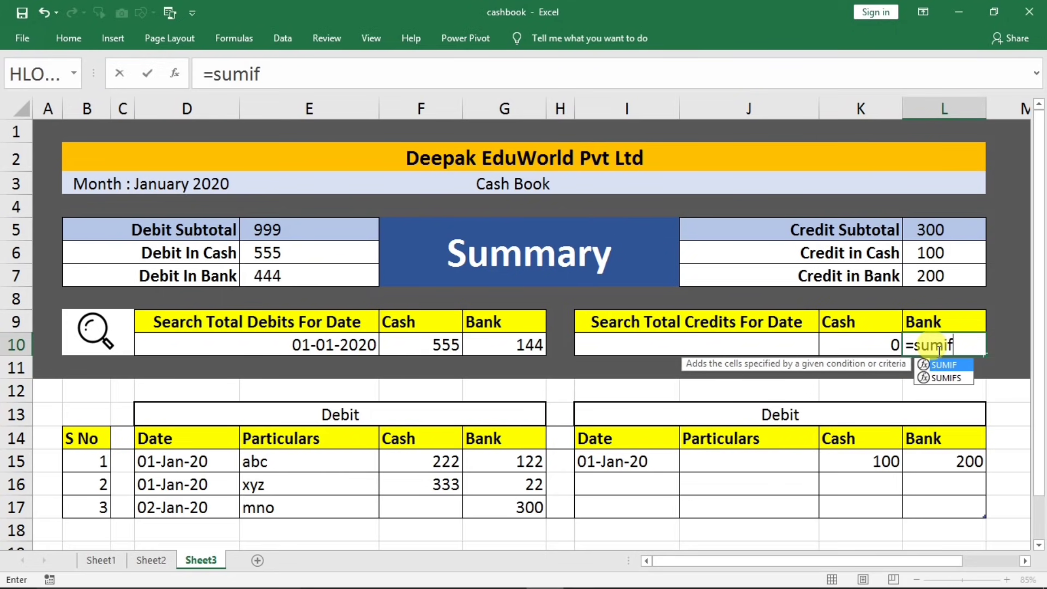
pyautogui.write('(')
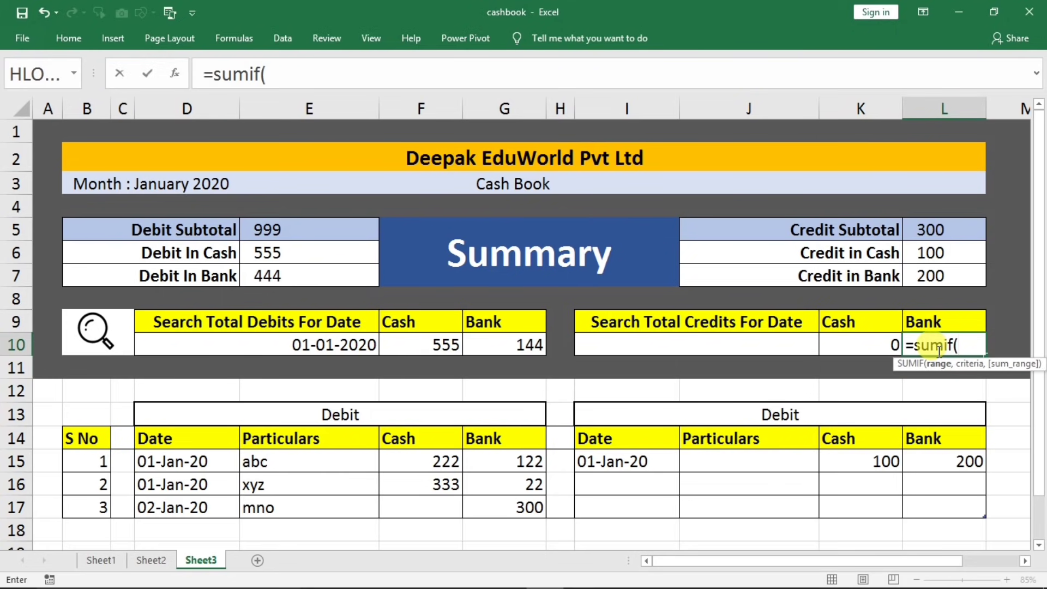
pyautogui.moveTo(655, 464); pyautogui.dragTo(642, 499)
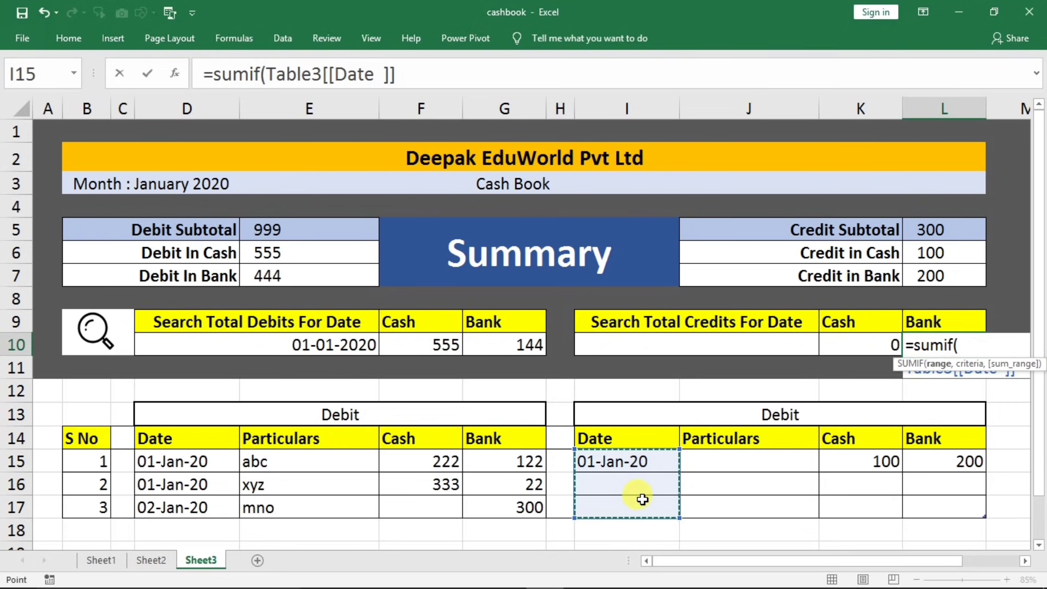
pyautogui.write(',')
pyautogui.click(671, 346)
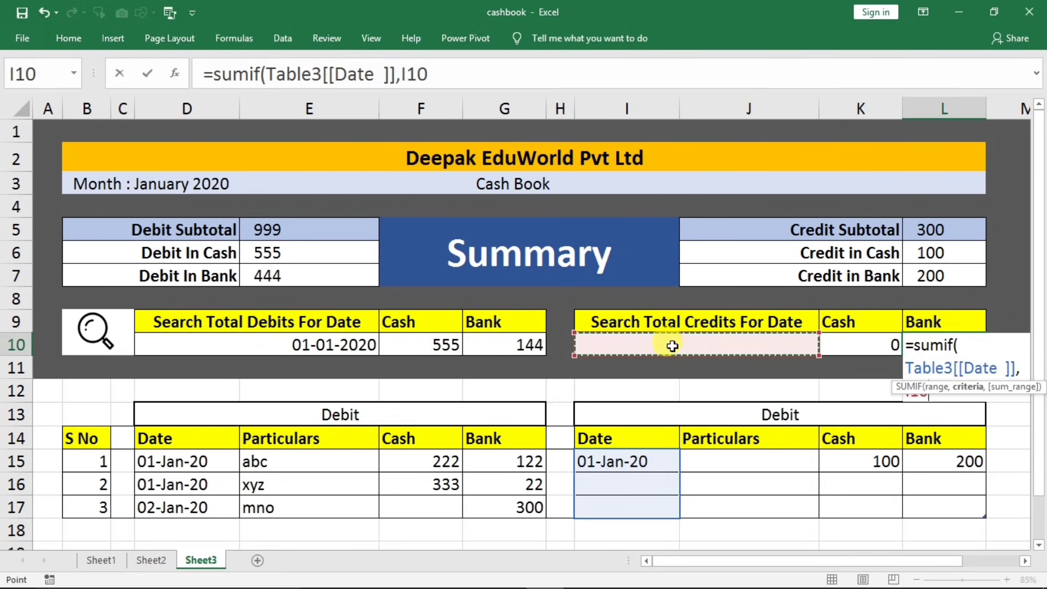
pyautogui.write(',')
pyautogui.moveTo(929, 461); pyautogui.dragTo(927, 506)
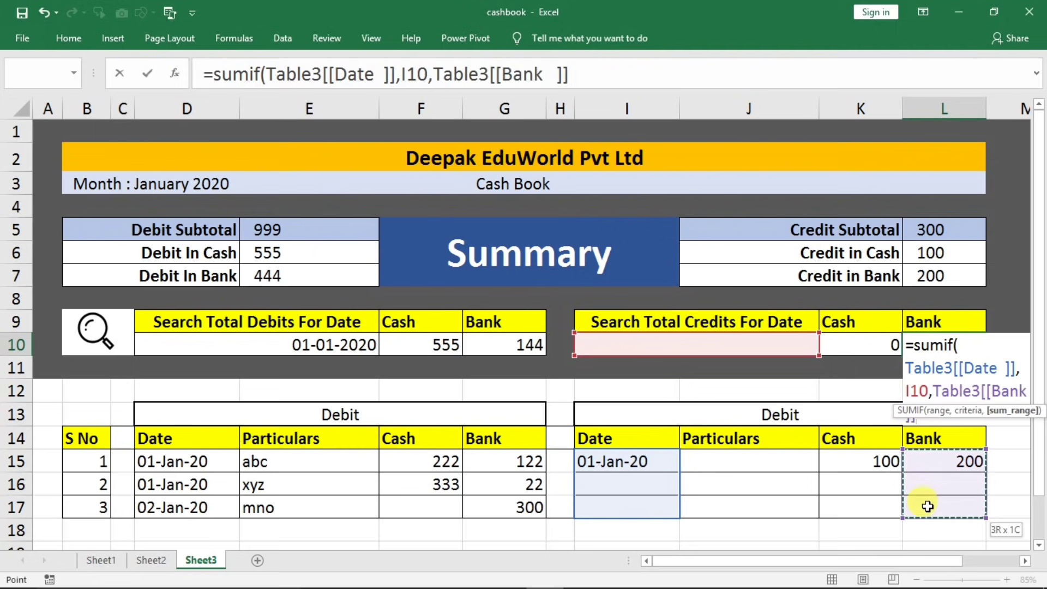
pyautogui.press('Return')
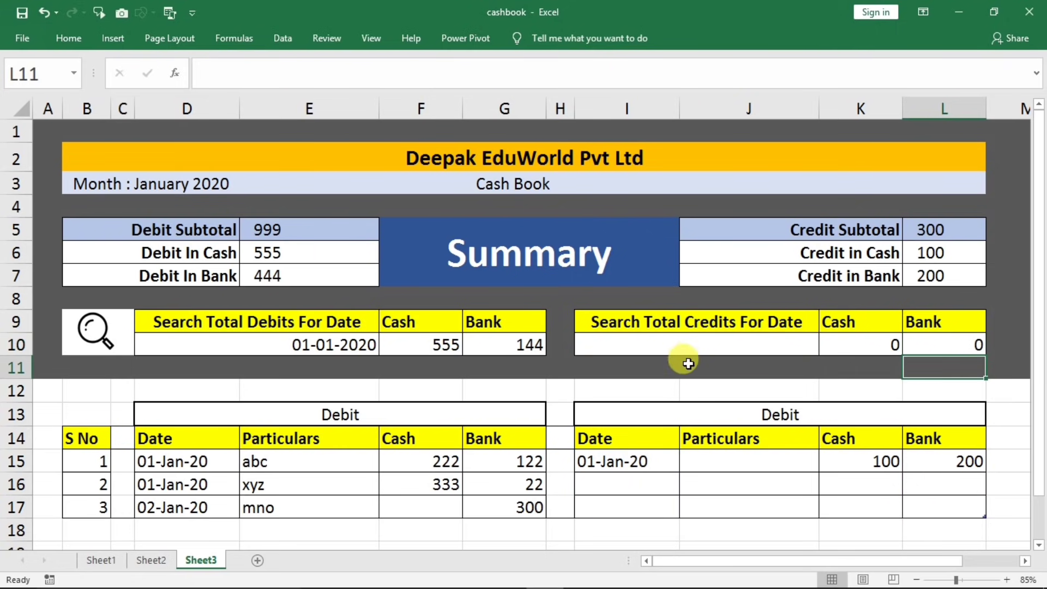
# - Enter the date 1/1/2020 in I10 under Search Total Credits For Date
pyautogui.click(670, 344)
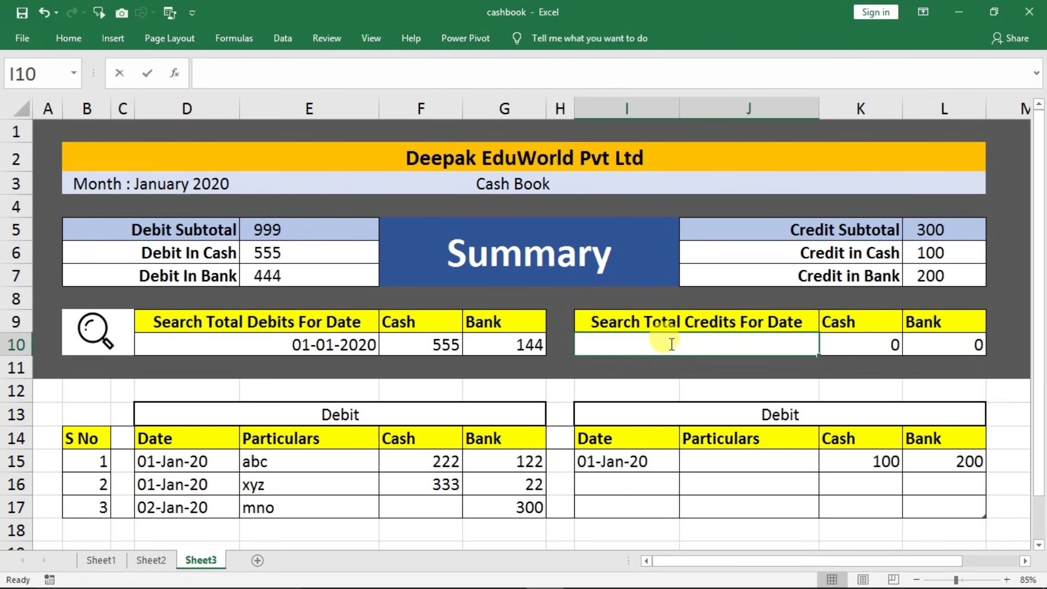
pyautogui.write('1/1/2020')
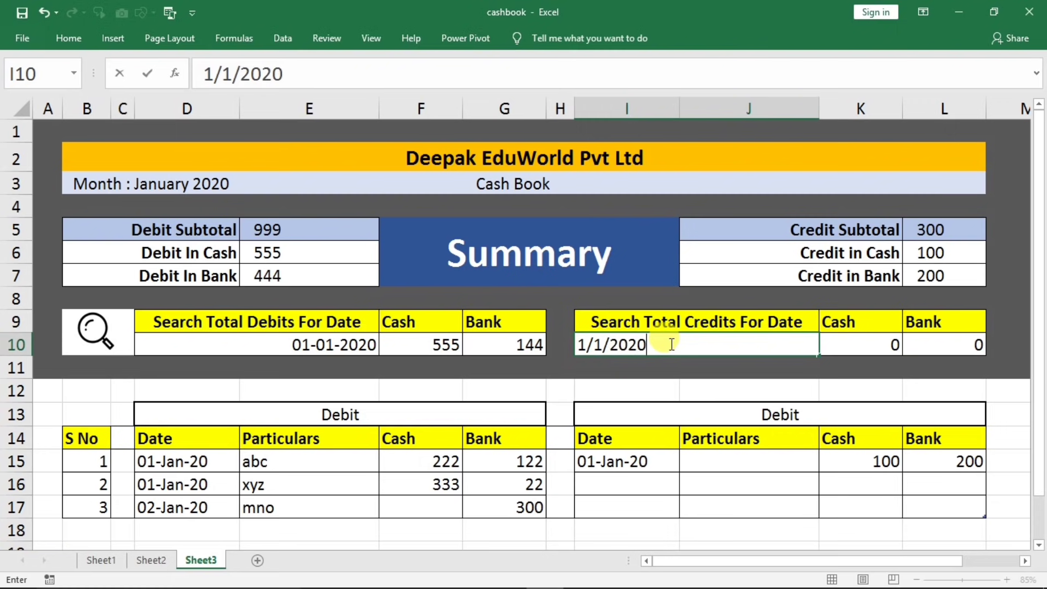
pyautogui.press('Return')
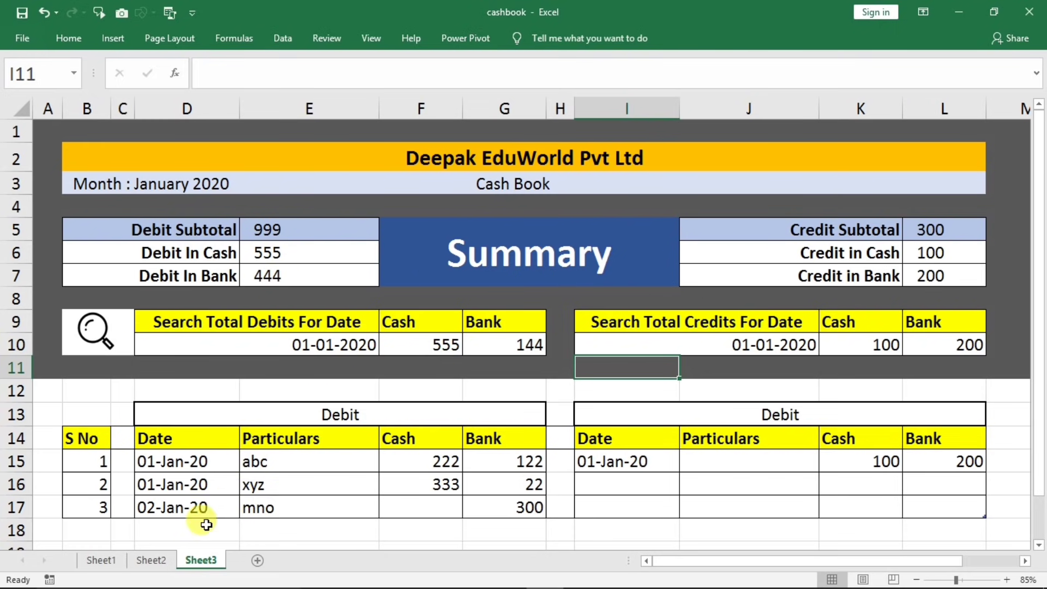
# - Start a new debit entry in row 18 with the date 1/1/2020 and the particulars xyz
pyautogui.click(159, 531)
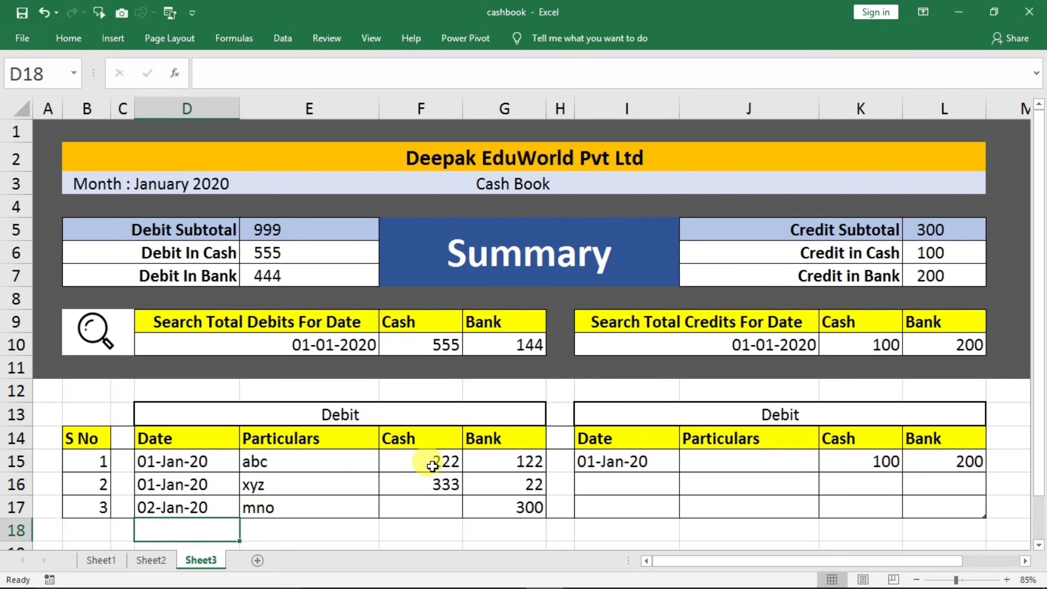
pyautogui.write('1/1/')
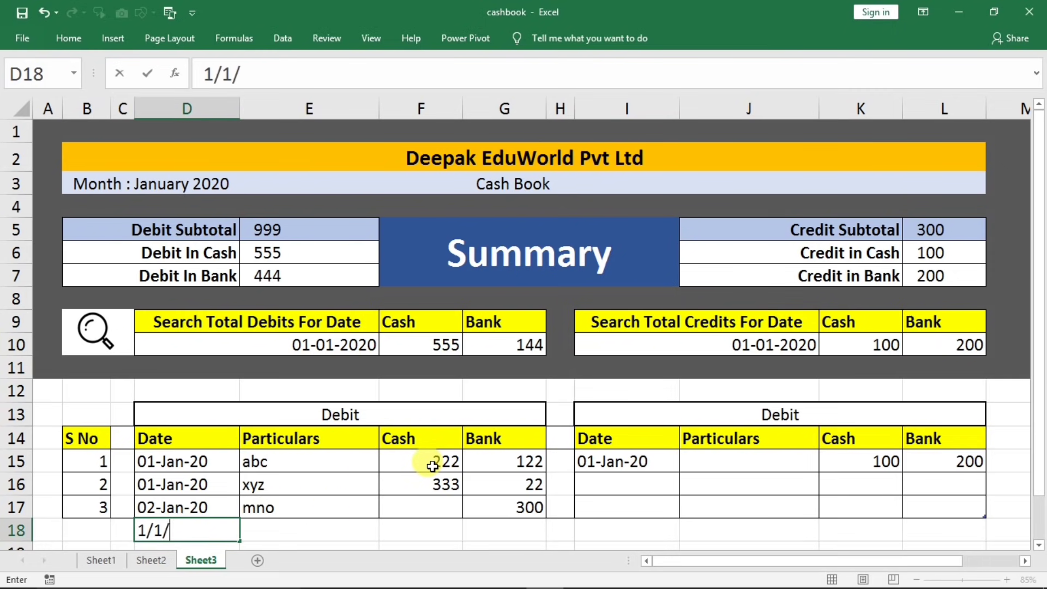
pyautogui.write('2020')
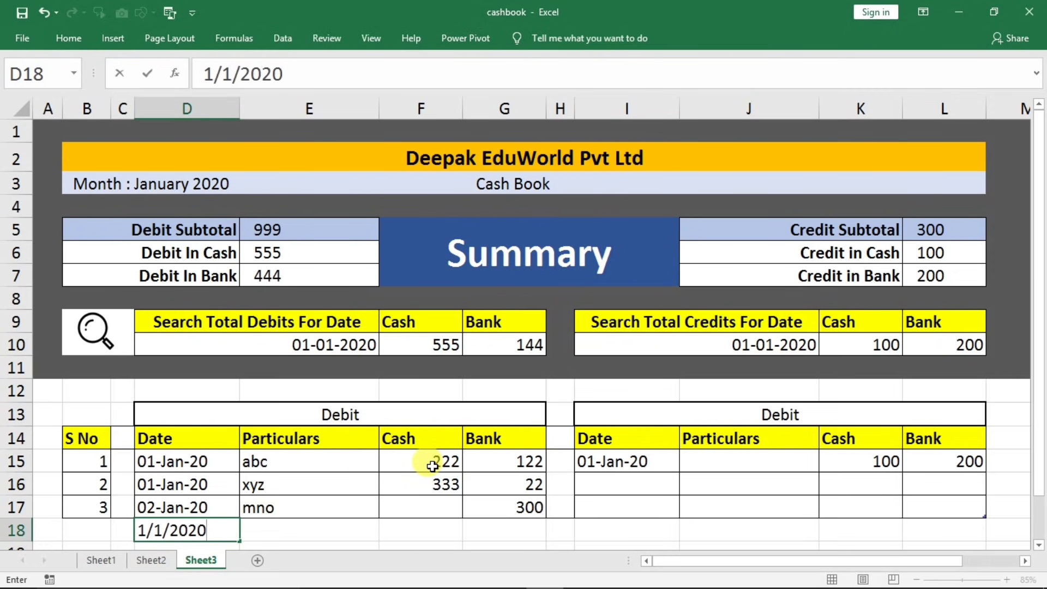
pyautogui.press('Tab')
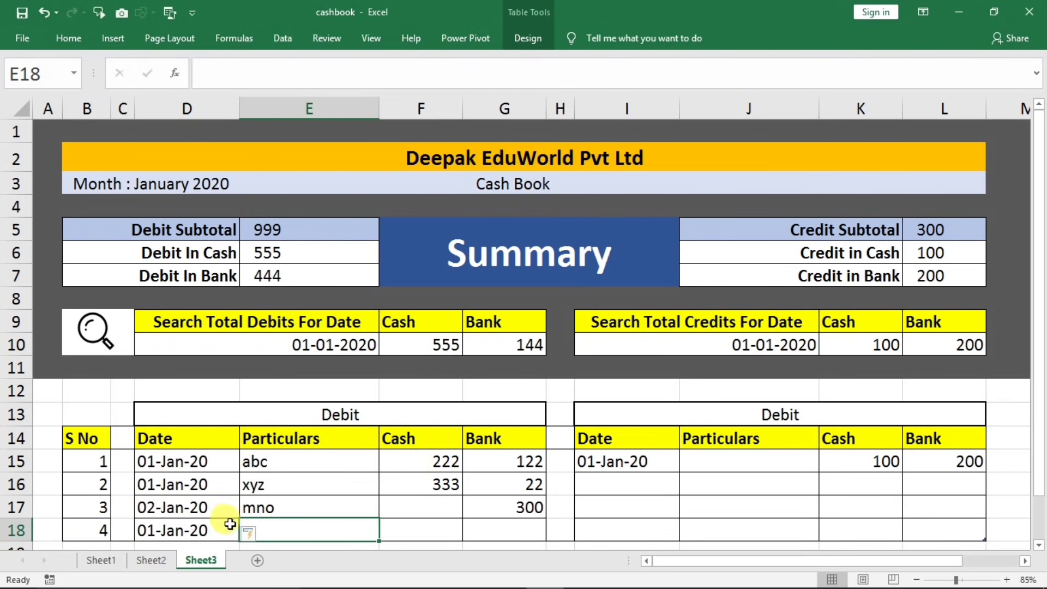
pyautogui.write('xyz')
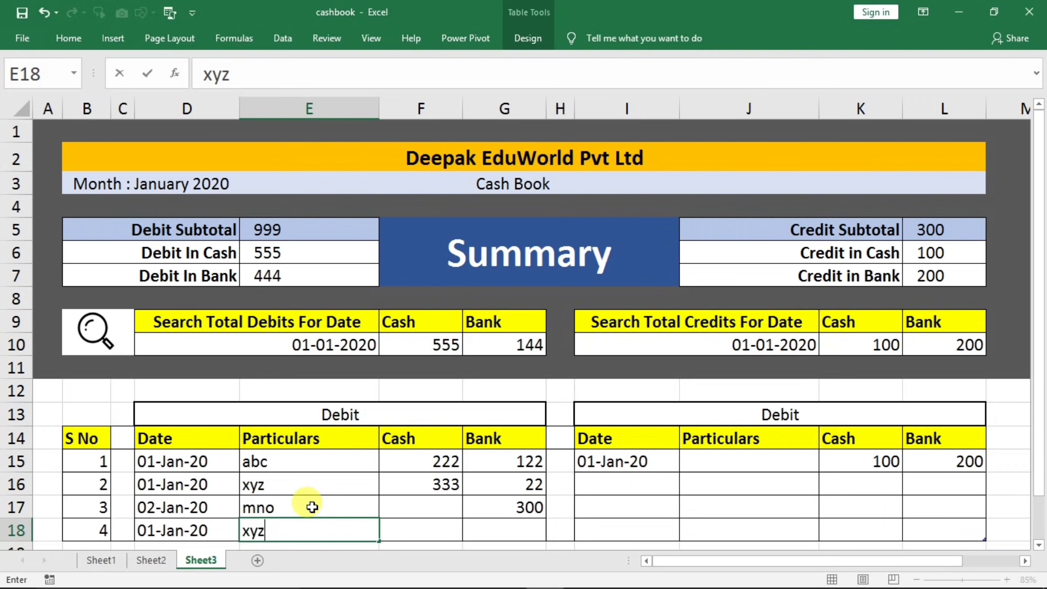
pyautogui.click(395, 527)
pyautogui.click(299, 532)
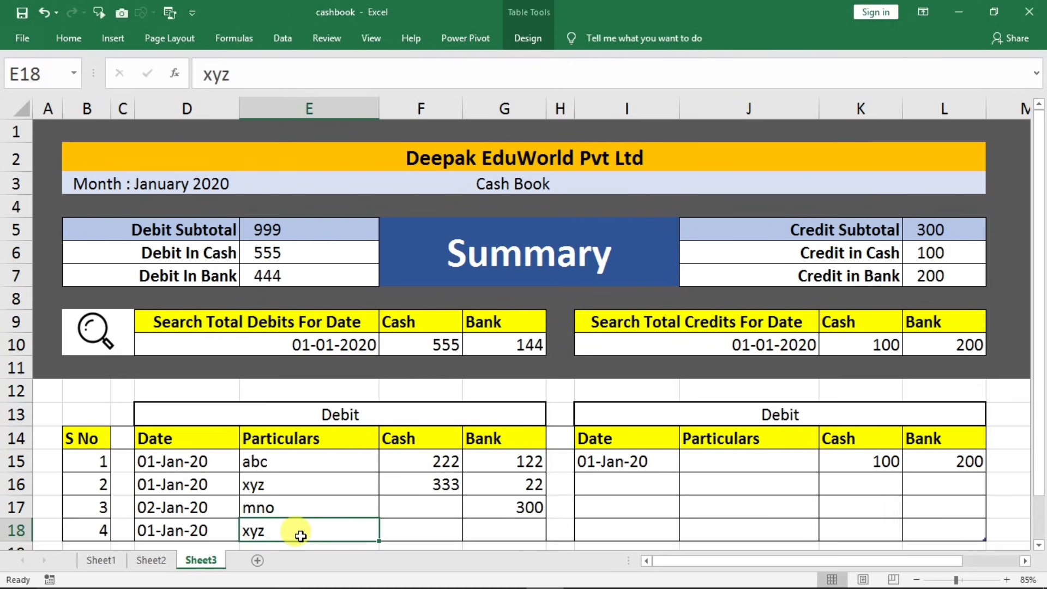
# - Enter 1200 as Cash and 3000 as Bank for the debit entry in row 18
pyautogui.click(428, 531)
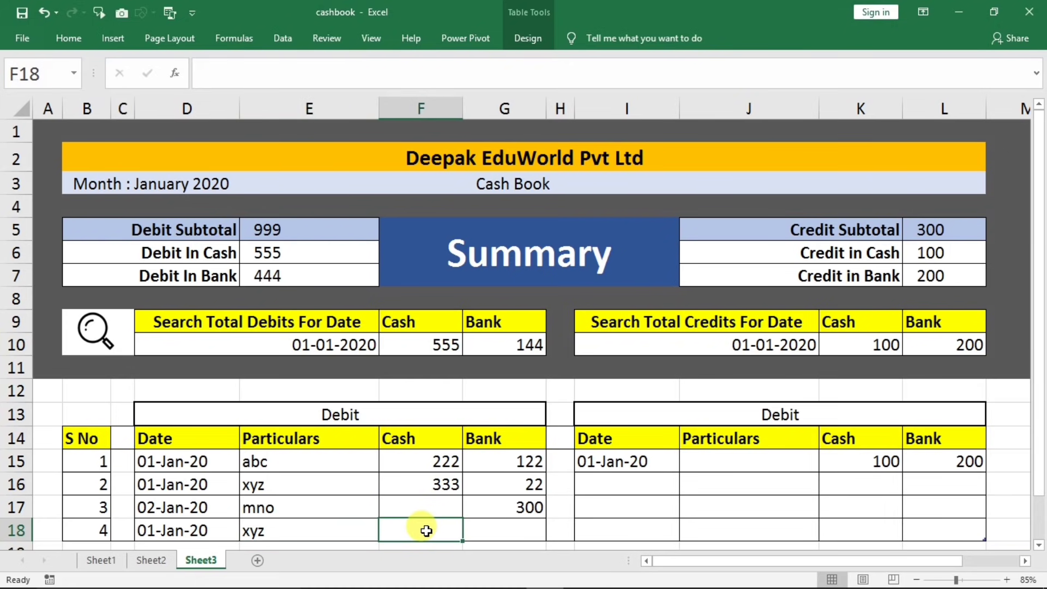
pyautogui.write('1200')
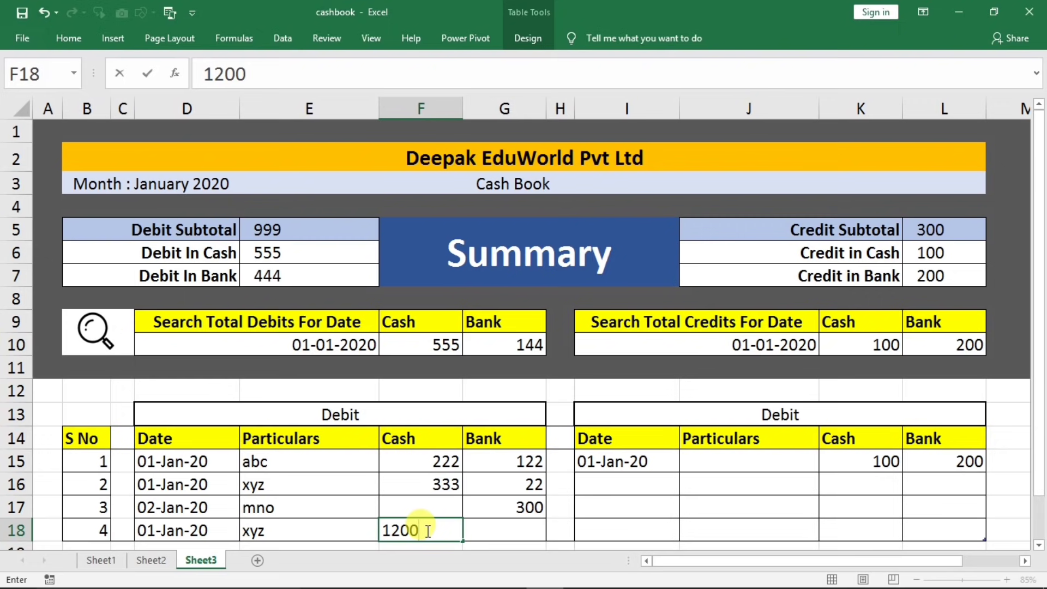
pyautogui.press('Tab')
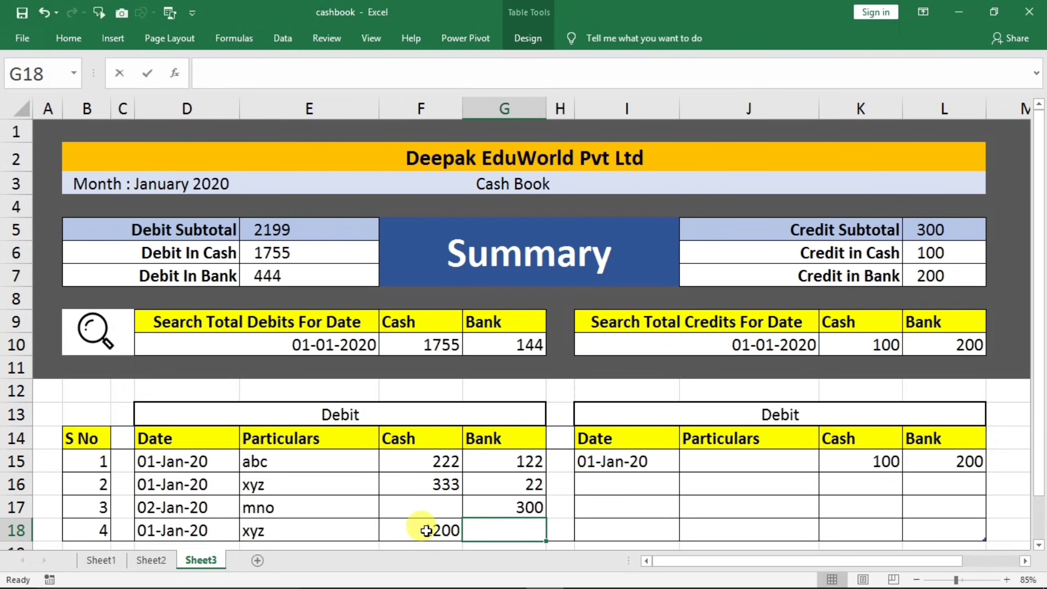
pyautogui.write('3000')
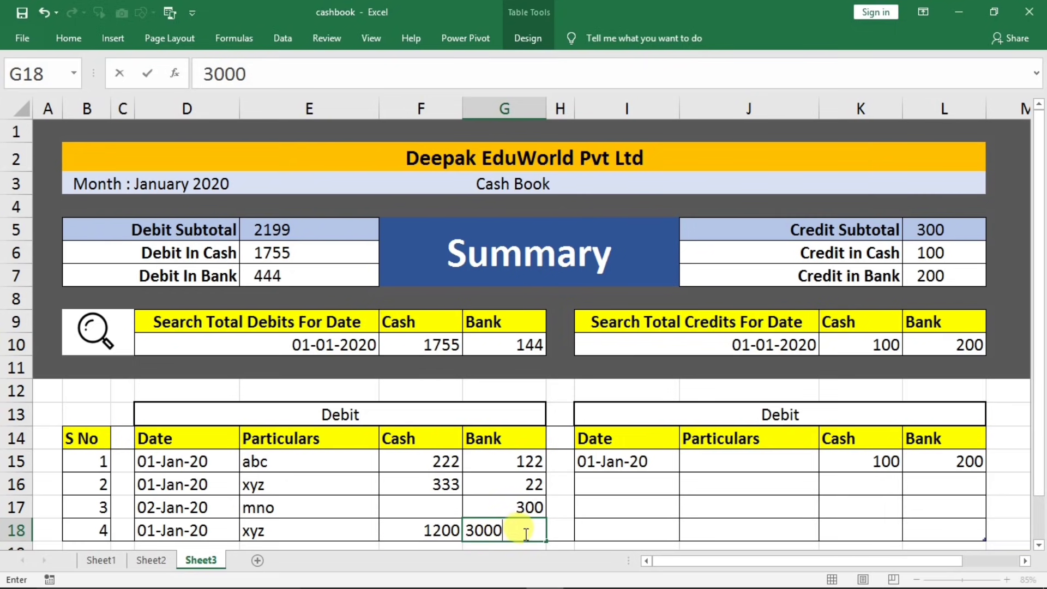
pyautogui.click(499, 487)
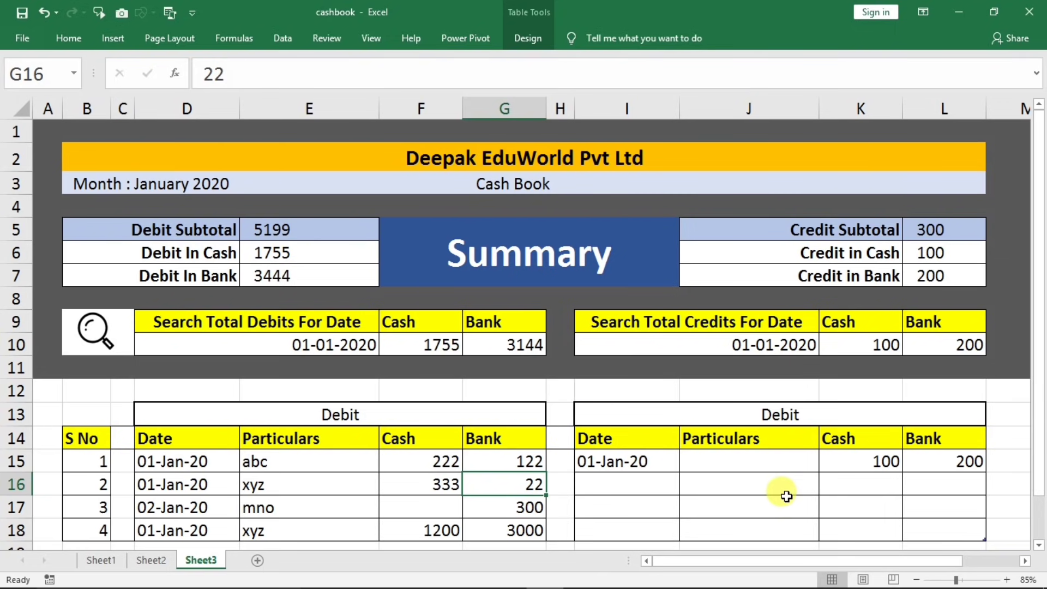
# - Enter xyz as the particulars of the first credit-side entry in J15
pyautogui.click(734, 465)
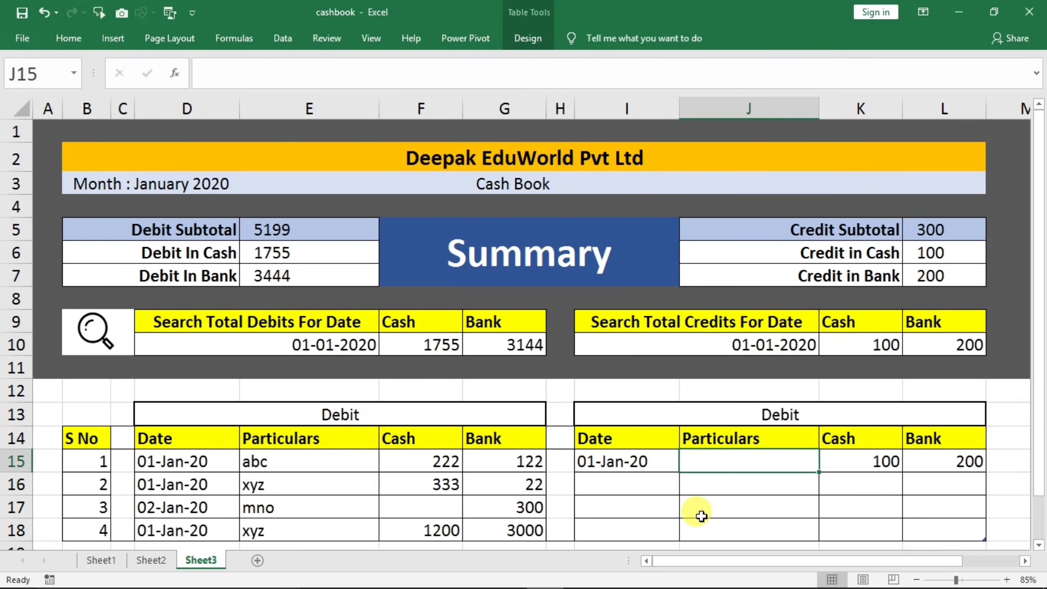
pyautogui.write('xyz')
pyautogui.press('Return')
# - Add a credit-side entry in row 16 dated 2/1/2020 with particulars pqr and a Bank amount of 2300
pyautogui.press('Left')
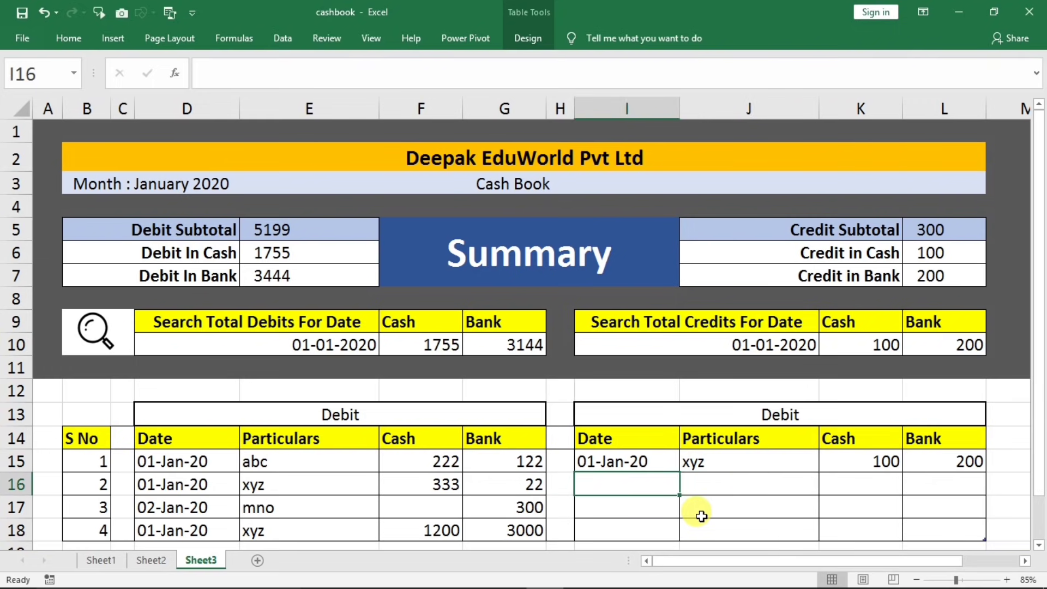
pyautogui.write('2/1/2020')
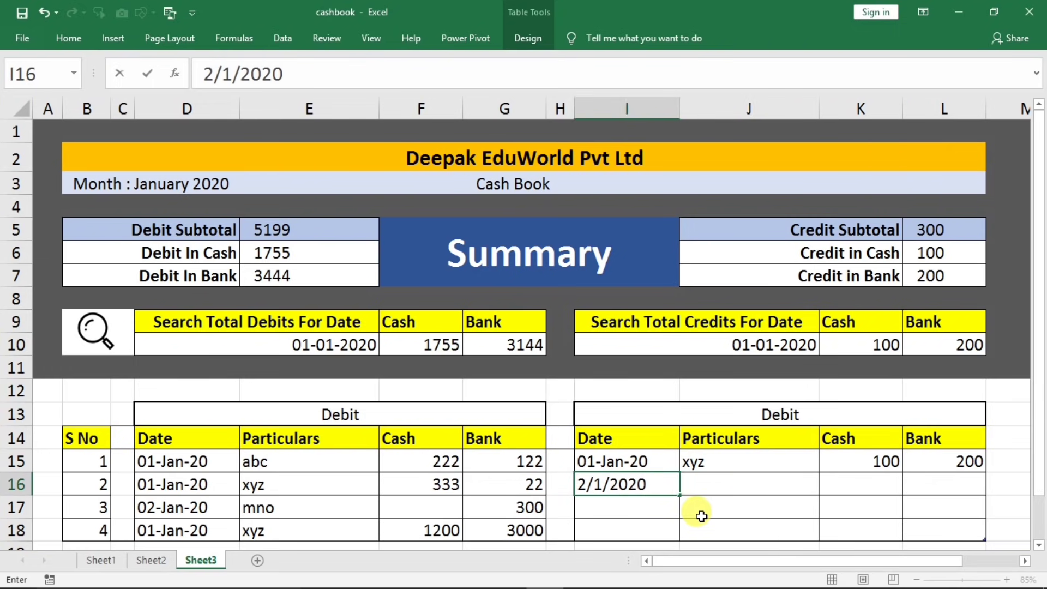
pyautogui.press('Tab')
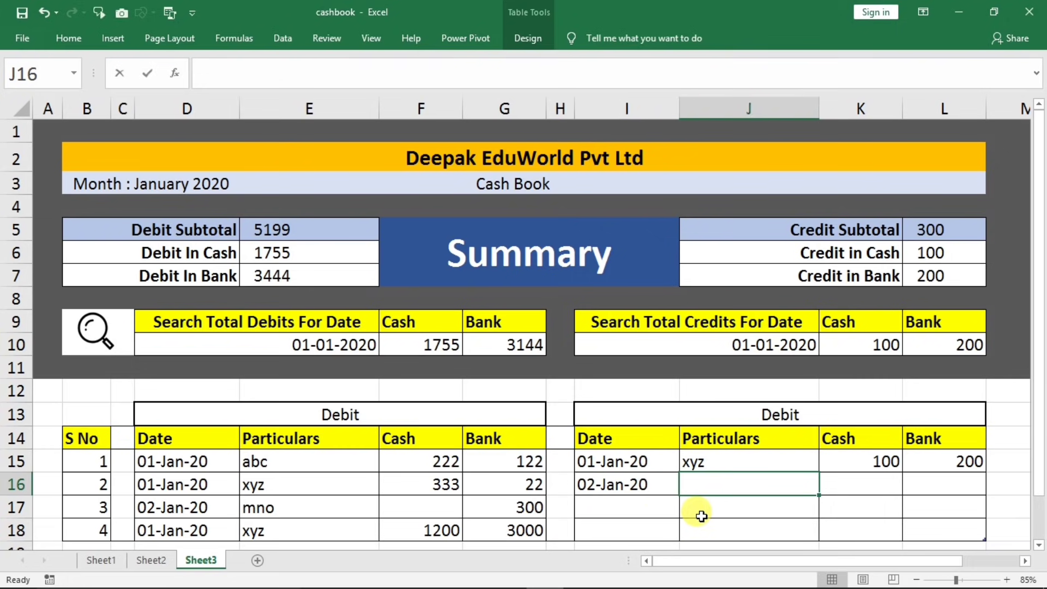
pyautogui.write('pqr')
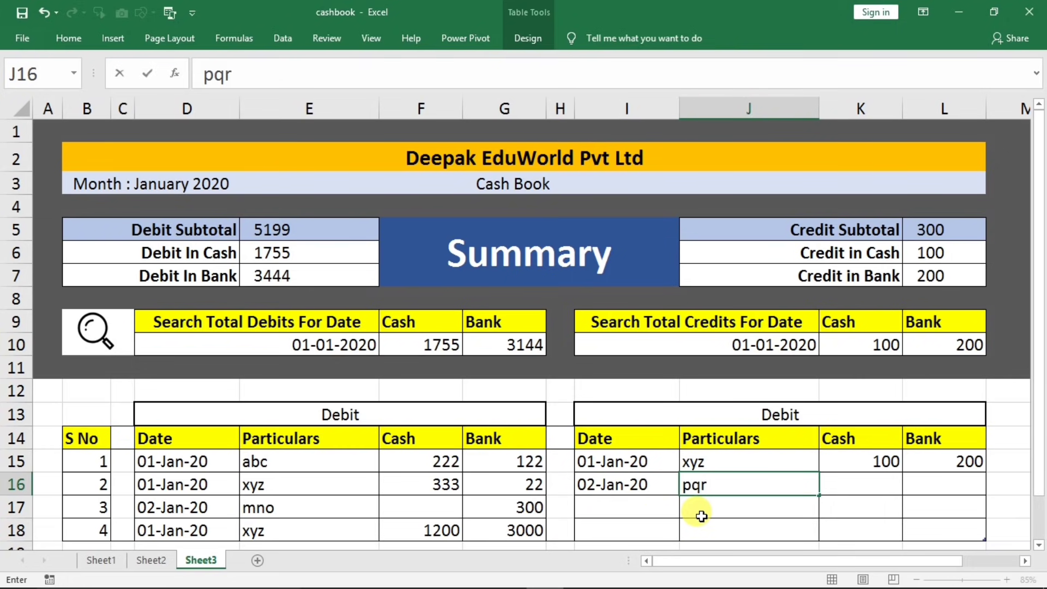
pyautogui.press('Tab')
pyautogui.press('Tab')
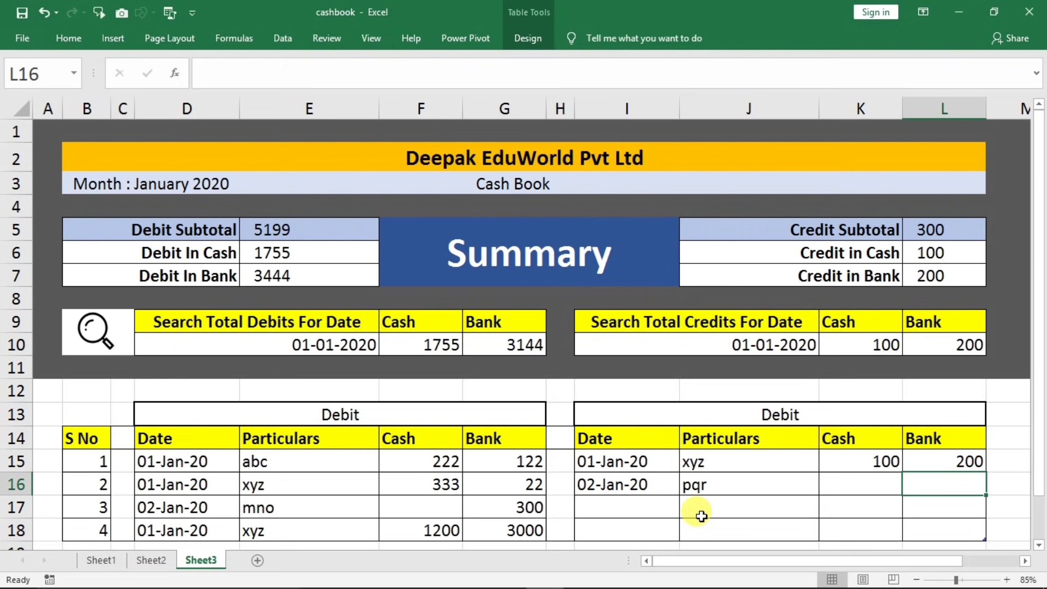
pyautogui.write('2300')
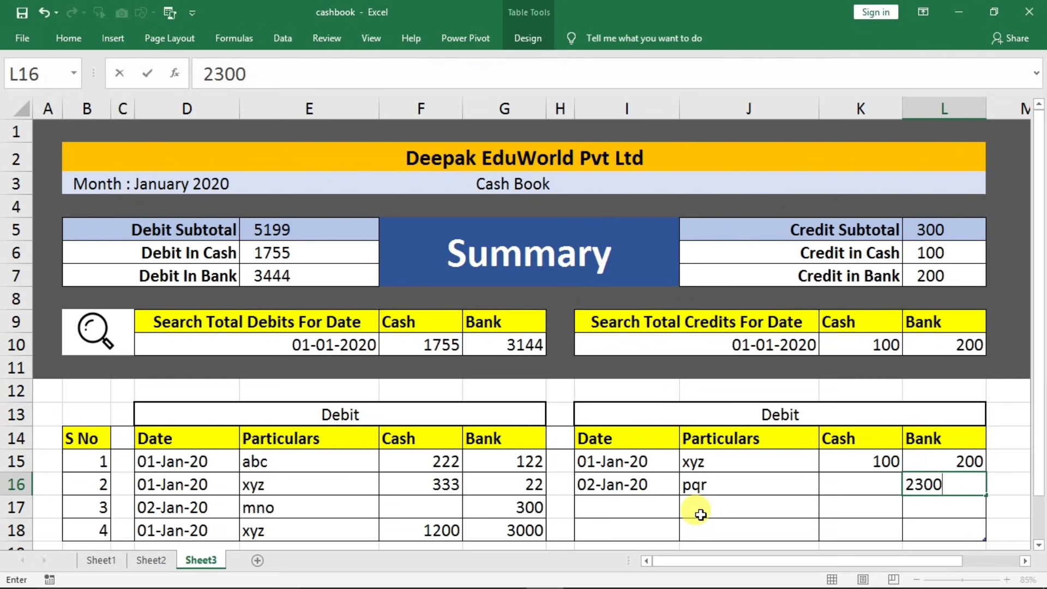
pyautogui.press('Return')
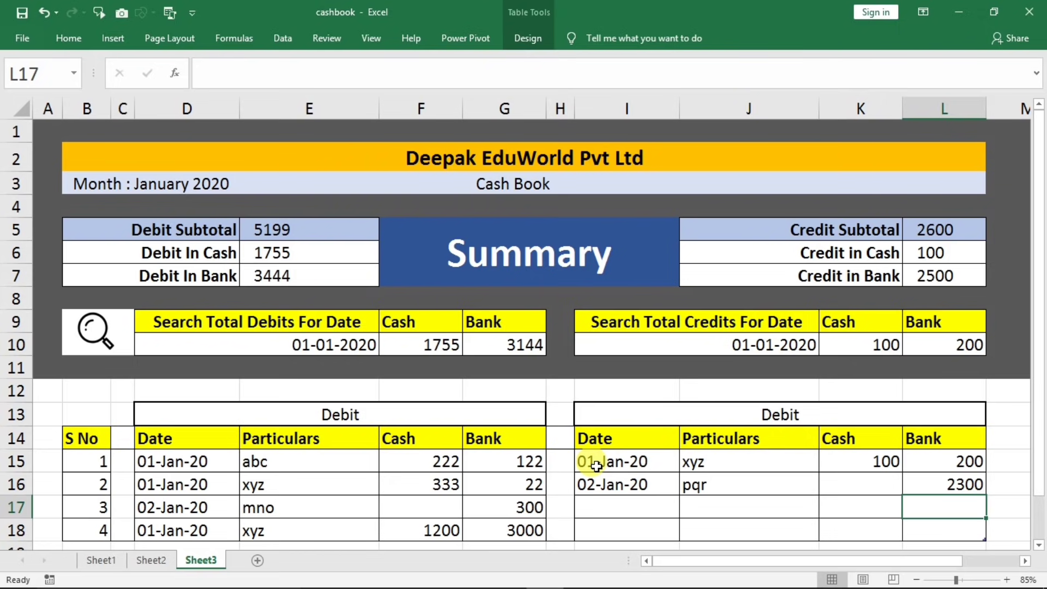
# - Undo the date, particulars and Bank amount entered in row 16 of the credit side
pyautogui.hotkey('ctrl', 'z')
pyautogui.scroll(-2, 397, 469)
pyautogui.scroll(2, 397, 472)
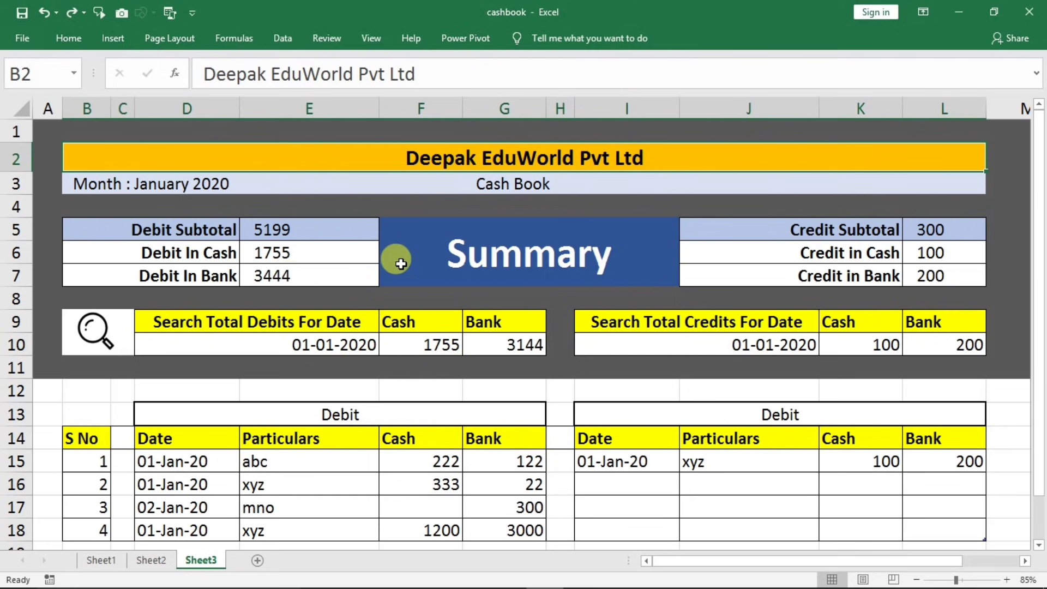
pyautogui.scroll(-3, 401, 264)
pyautogui.scroll(3, 397, 276)
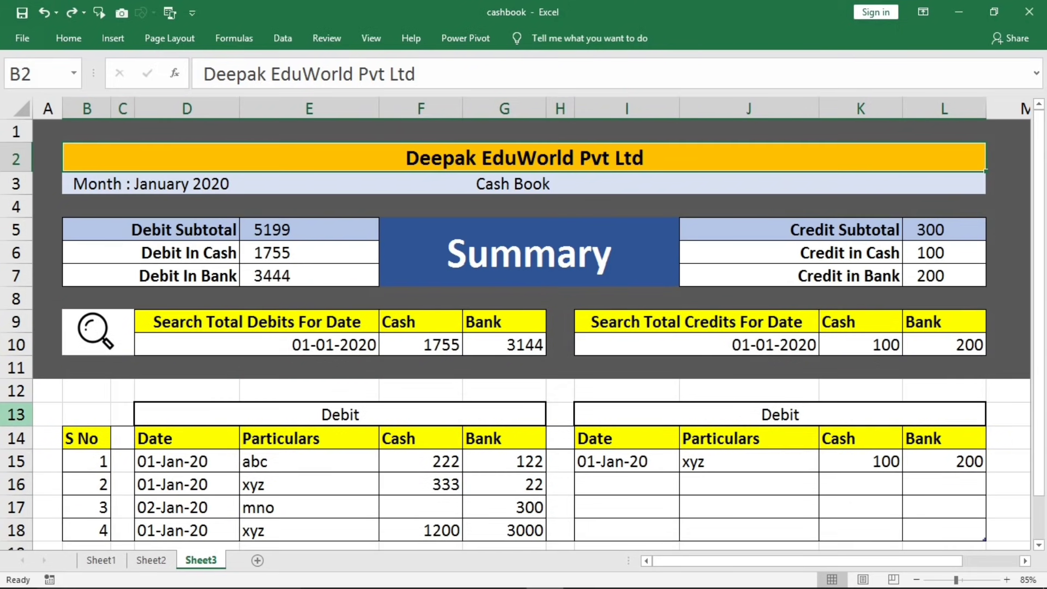
# - Freeze the panes above row 12 so the title, summary and search rows 1 to 11 stay in place
pyautogui.click(14, 391)
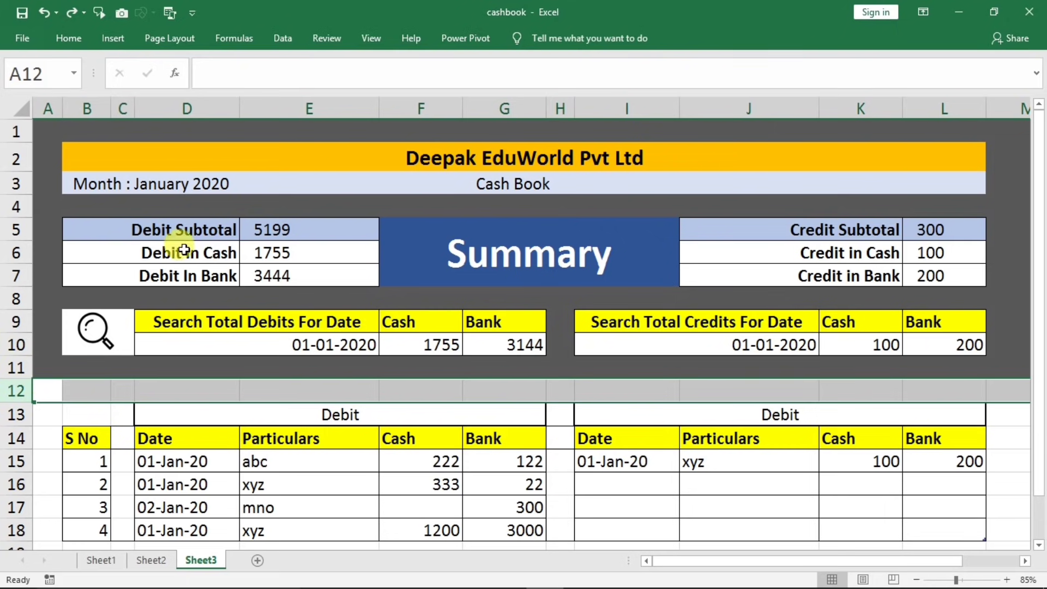
pyautogui.click(371, 38)
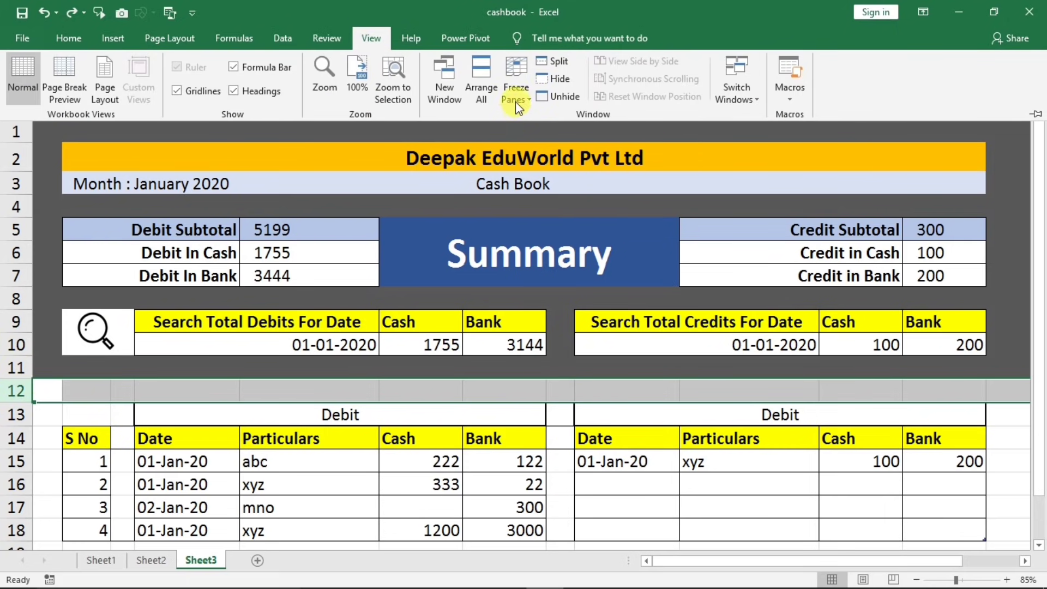
pyautogui.click(515, 102)
pyautogui.click(545, 114)
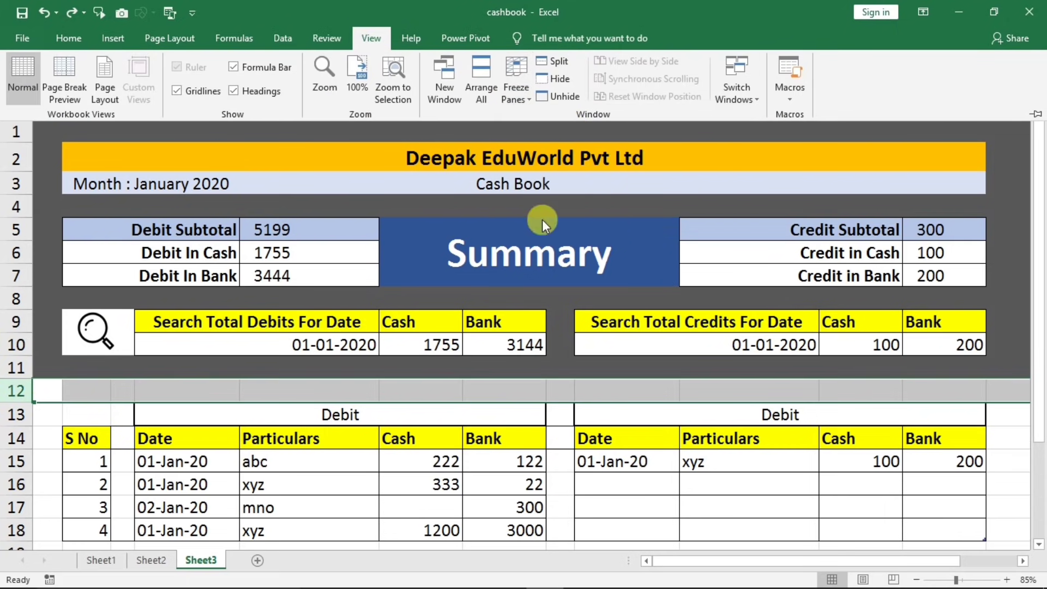
pyautogui.click(521, 450)
pyautogui.scroll(-4, 509, 449)
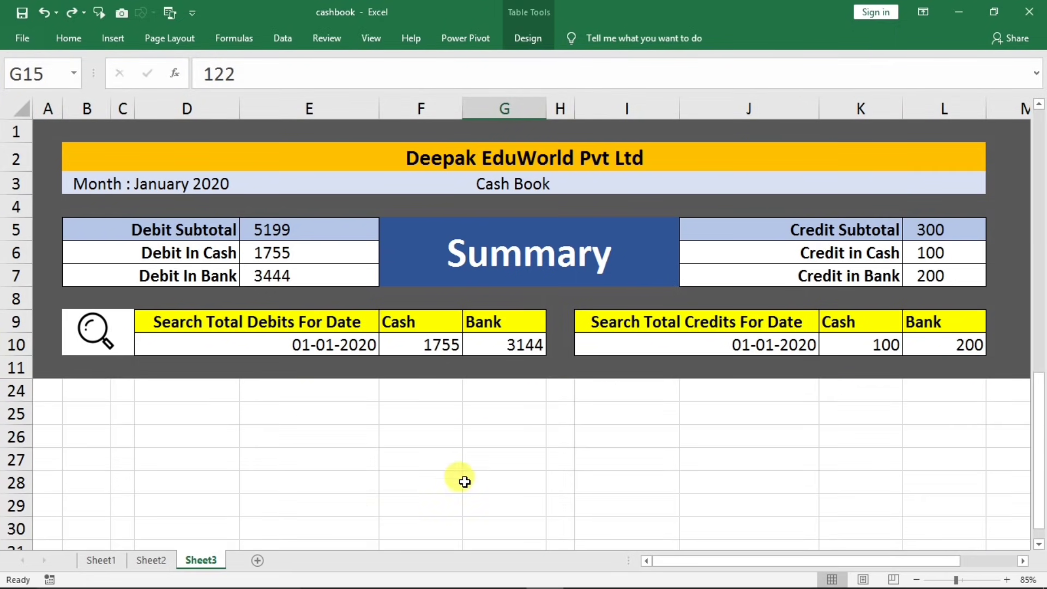
pyautogui.scroll(4, 464, 482)
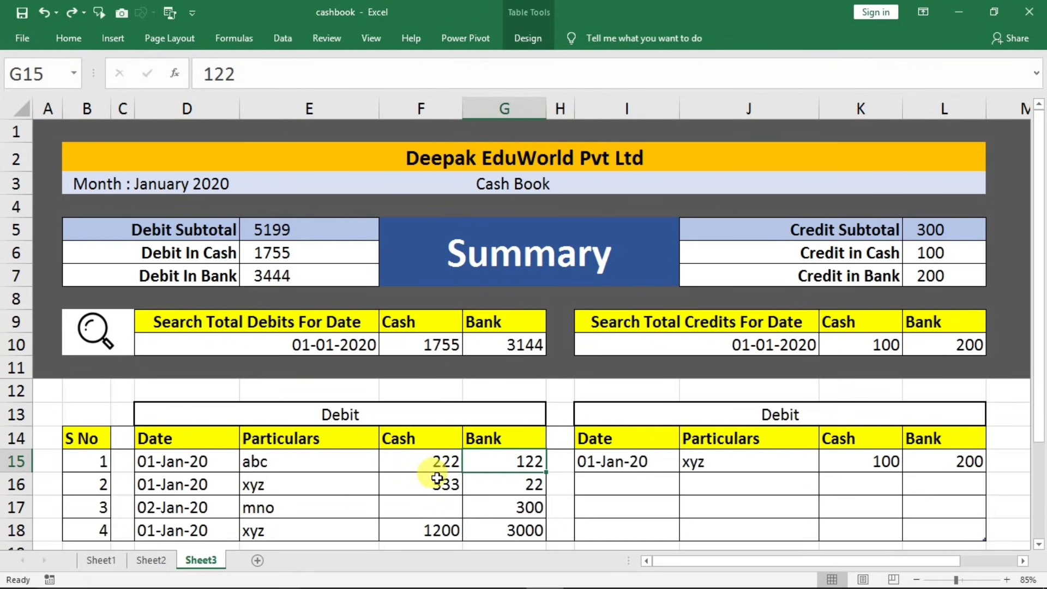
pyautogui.scroll(-3, 420, 479)
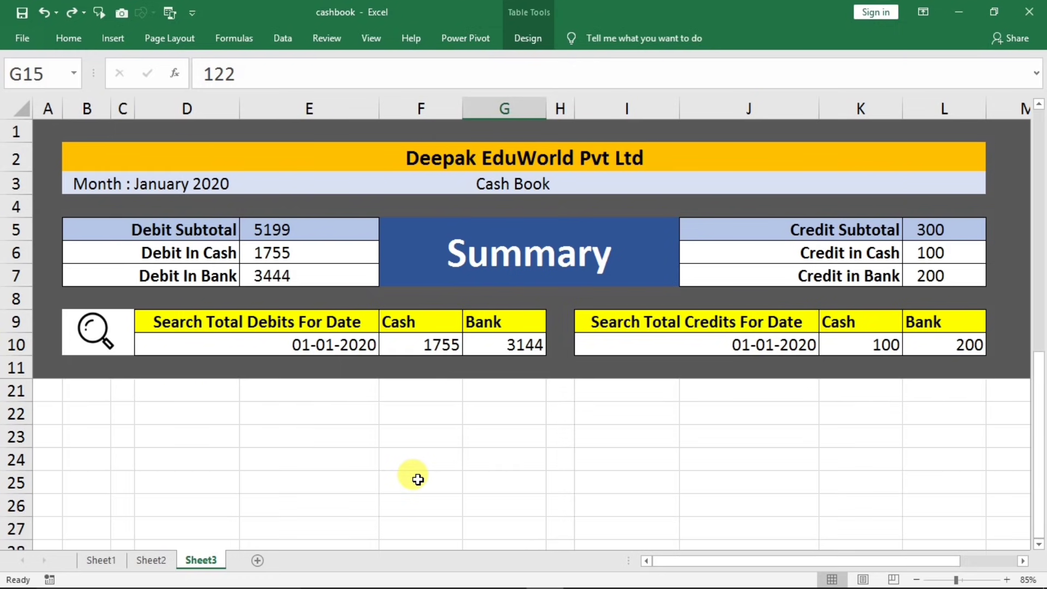
pyautogui.scroll(3, 418, 479)
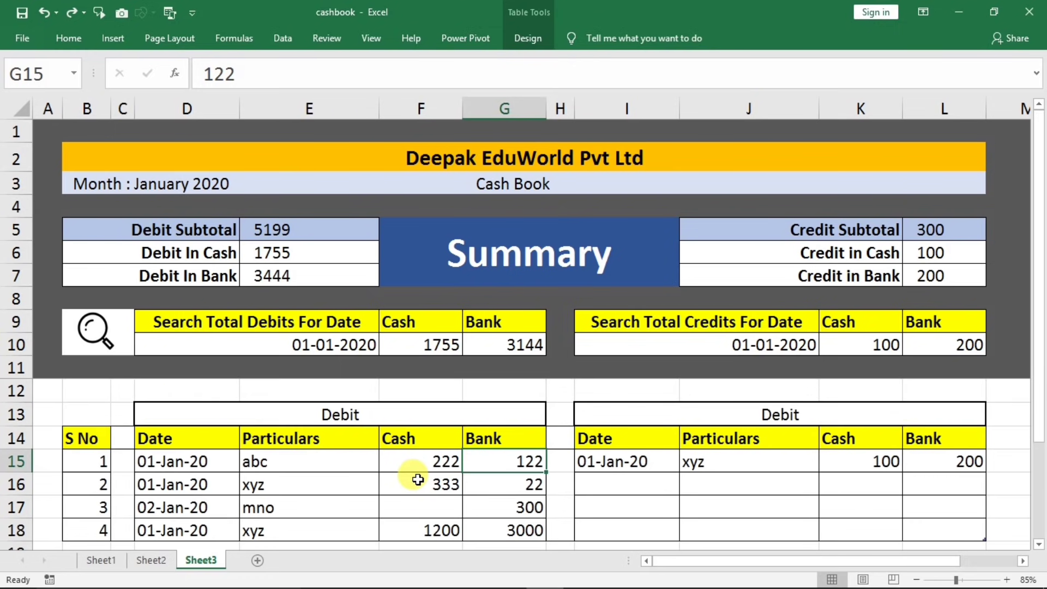